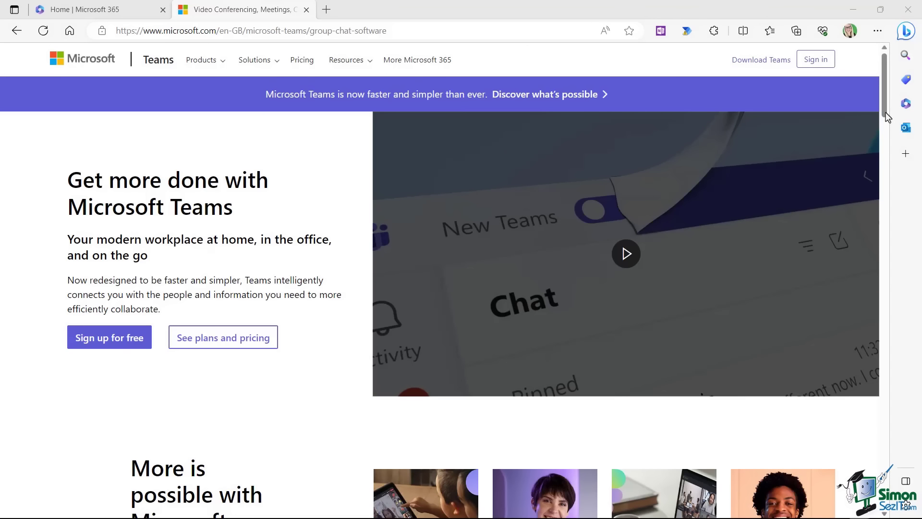
Step: Read through the Microsoft Teams product page, covering the Meet, Call and Collaborate sections
scroll(18, 371, "down", 5)
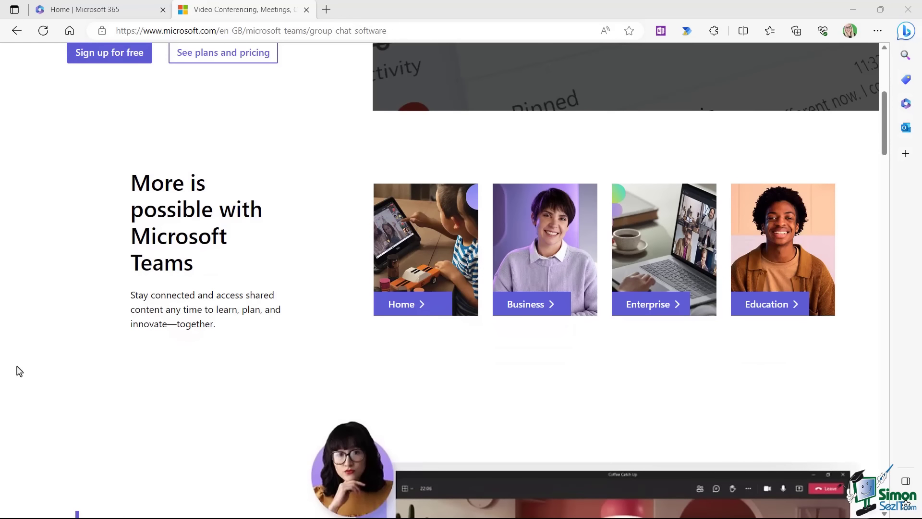
scroll(19, 371, "down", 6)
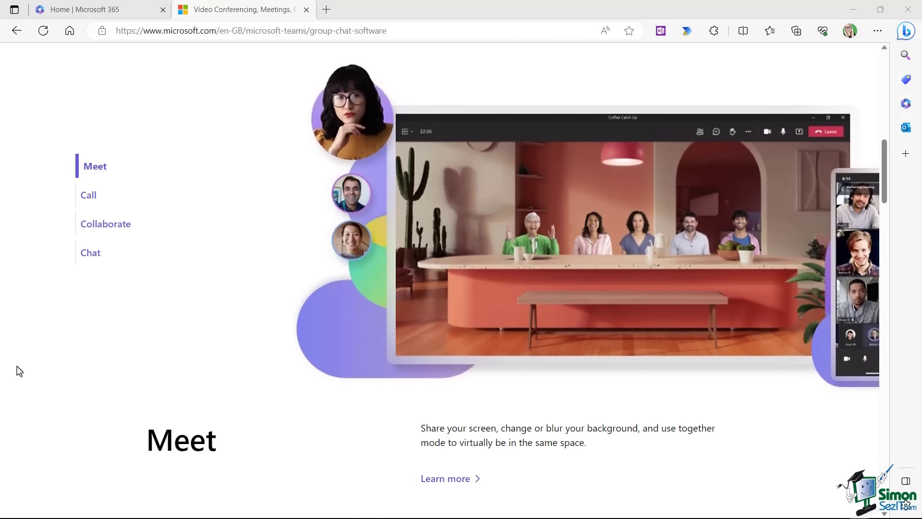
scroll(19, 371, "down", 7)
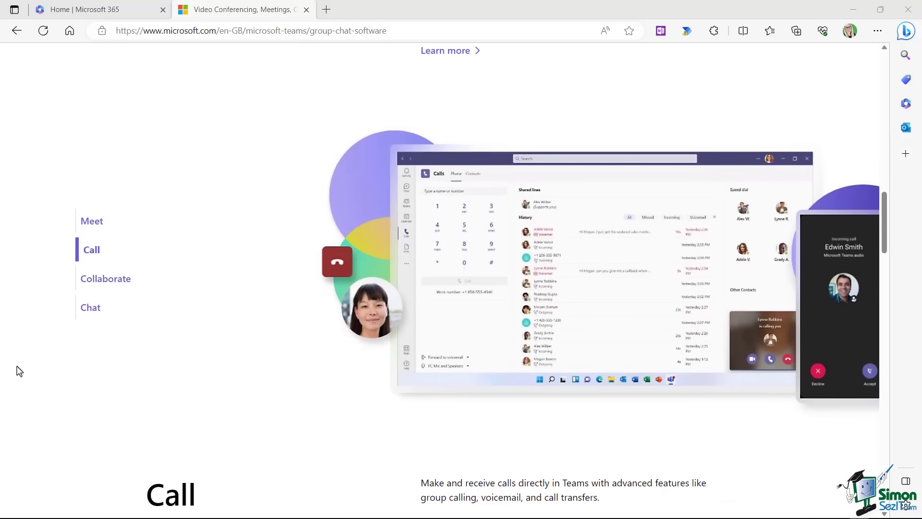
scroll(18, 371, "down", 6)
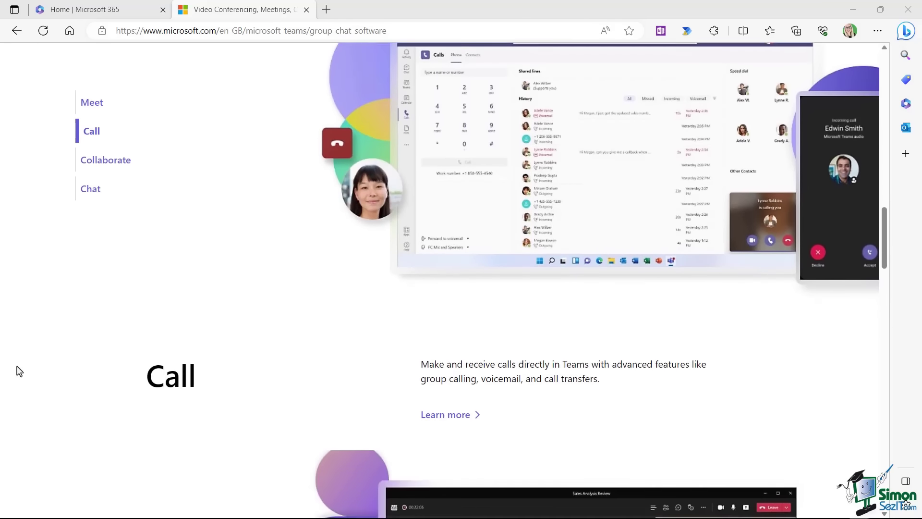
scroll(19, 371, "down", 2)
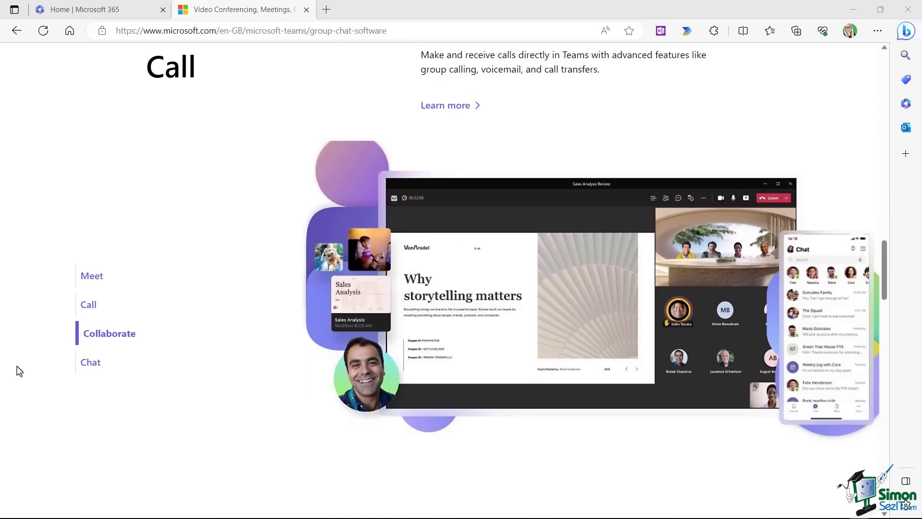
scroll(19, 371, "down", 7)
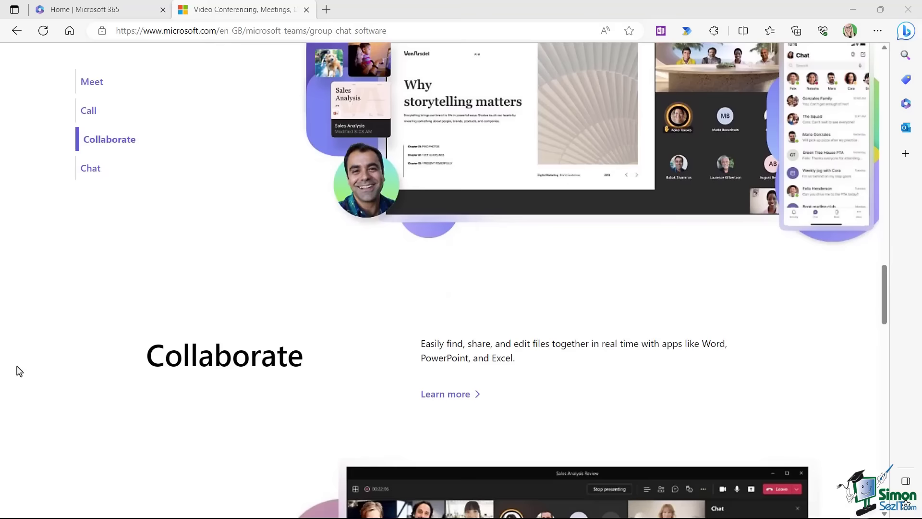
scroll(18, 371, "down", 1)
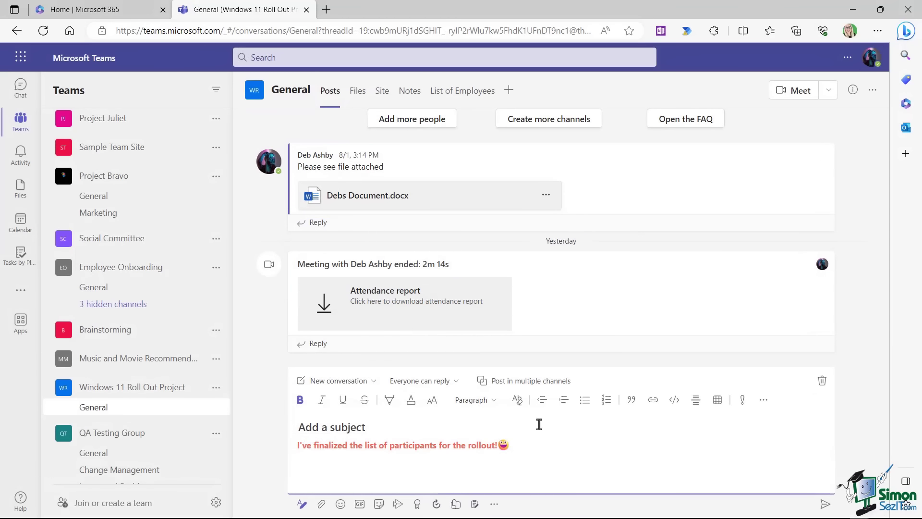
Step: Post the drafted message about the finalized rollout participants in the Windows 11 Roll Out Project team's General channel
left_click(825, 504)
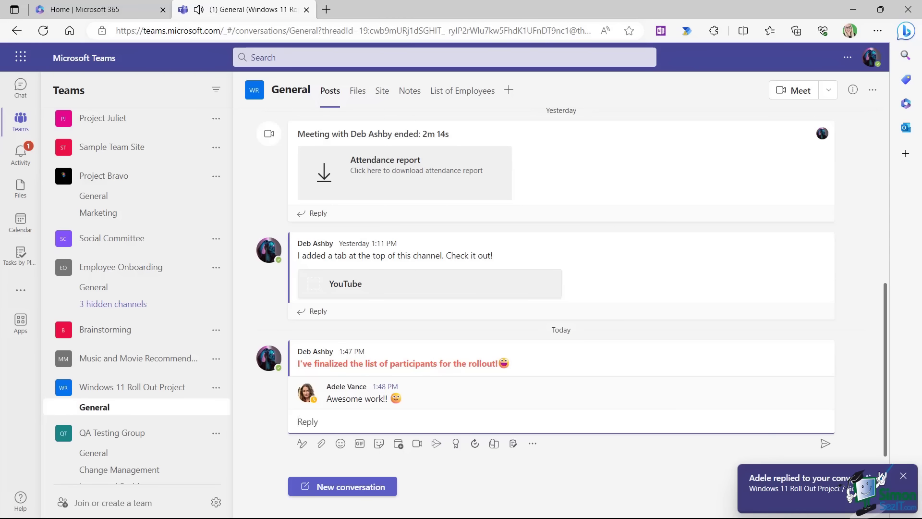
Step: Start a meeting in the General channel with English (US) as spoken language and request the first suggested participant to join
left_click(795, 91)
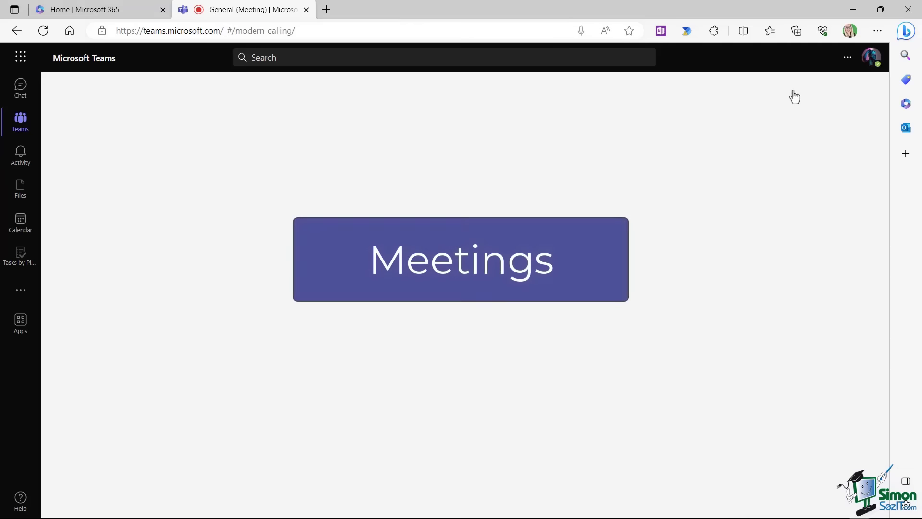
left_click(728, 436)
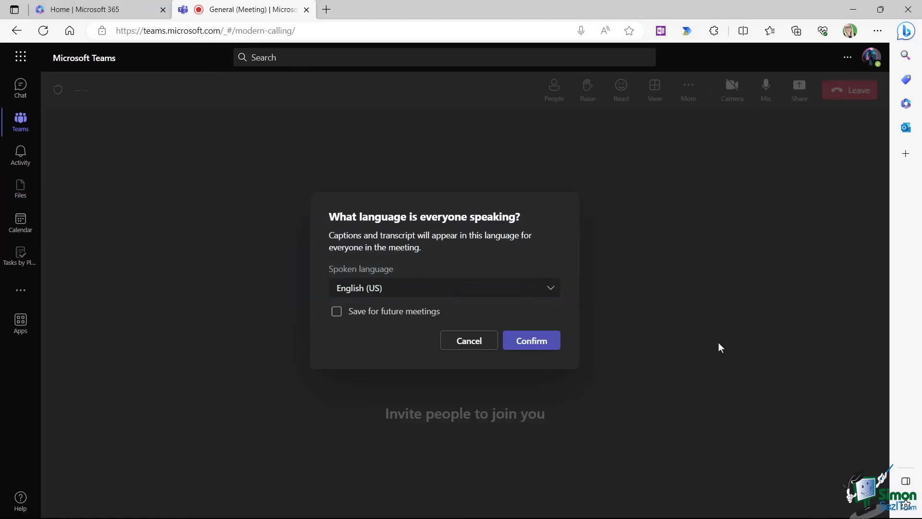
left_click(531, 340)
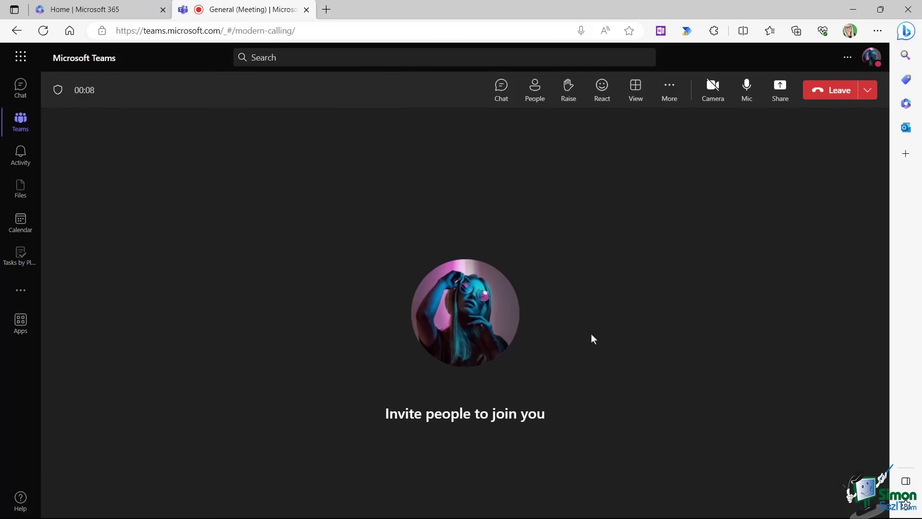
left_click(535, 89)
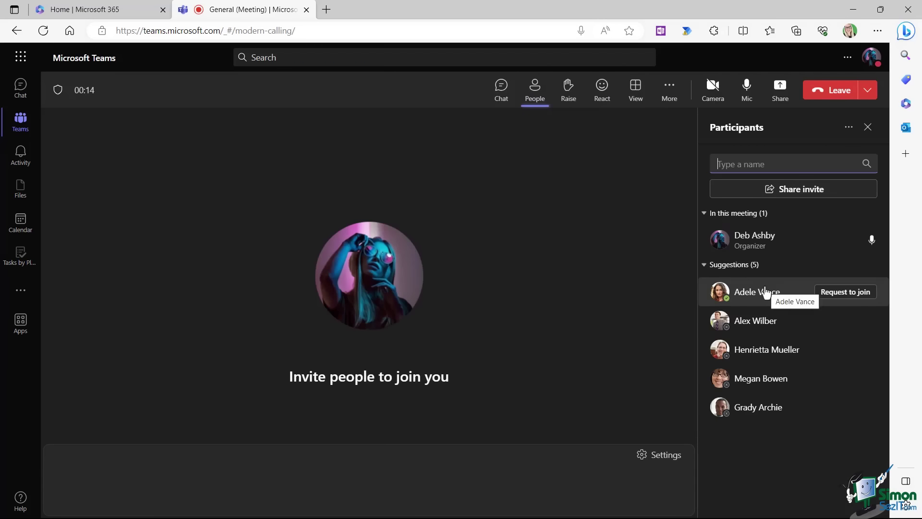
left_click(839, 292)
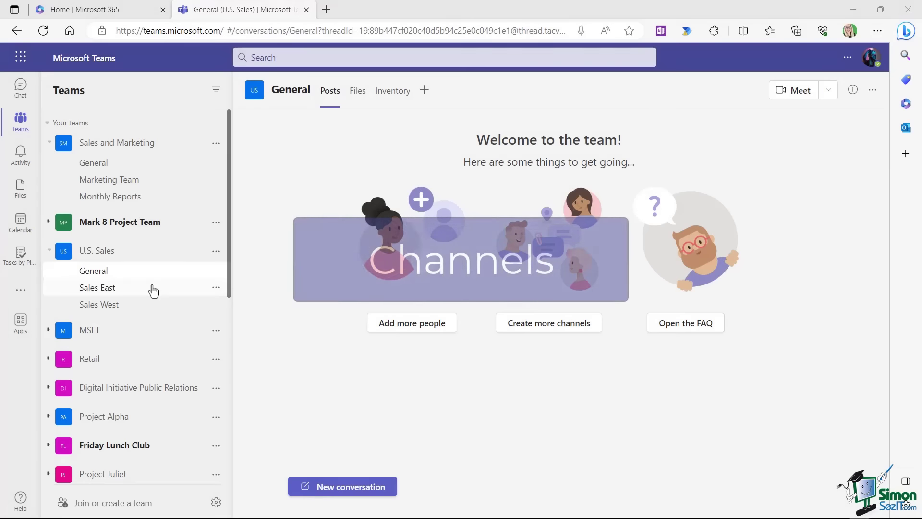
Step: Add a standard channel named Sales North to the U.S. Sales team
left_click(216, 251)
left_click(241, 324)
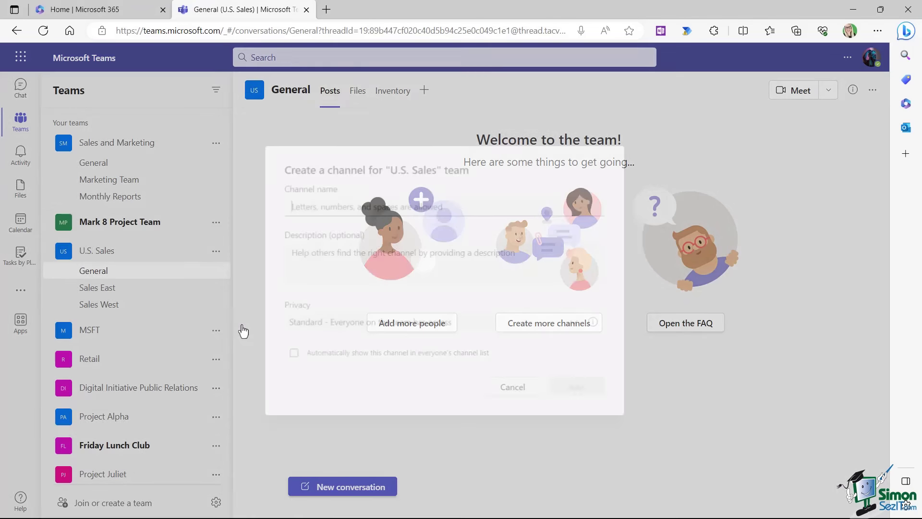
type("Sales North")
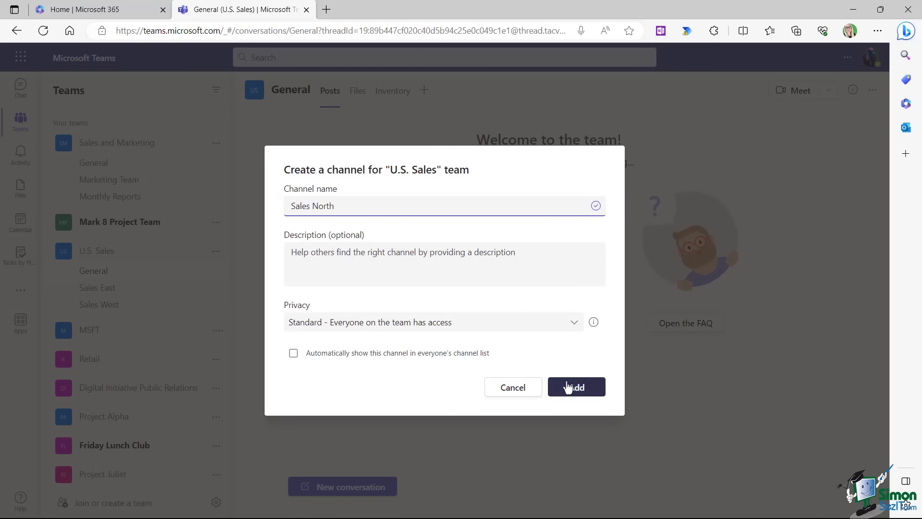
left_click(567, 387)
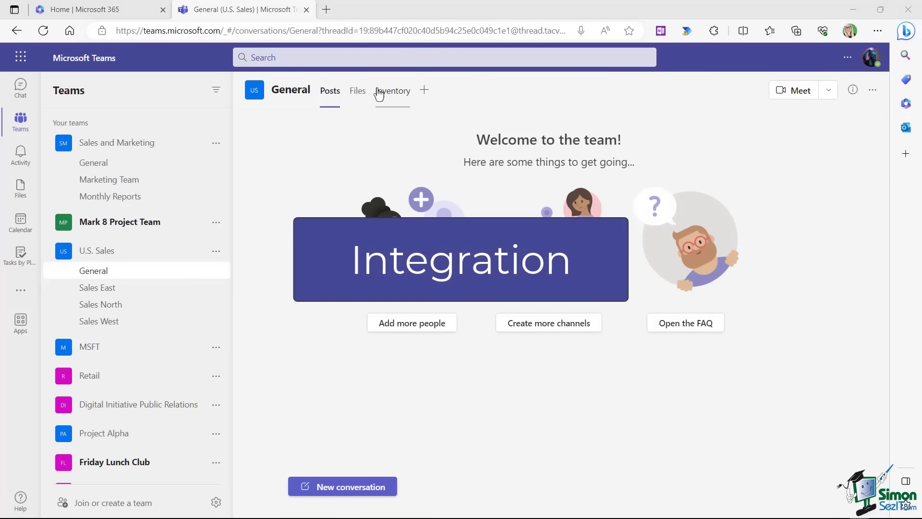
Step: Create a Word document named Sales South among the files of the U.S. Sales team's General channel
left_click(358, 92)
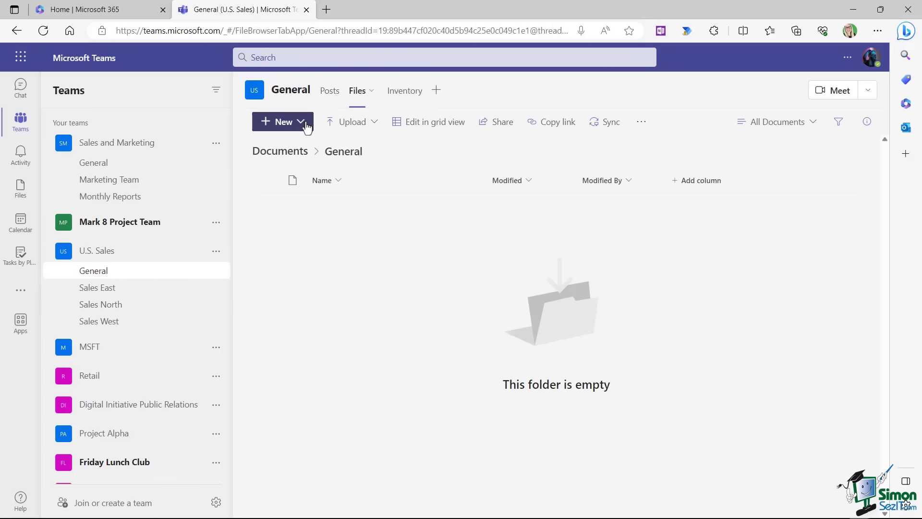
left_click(301, 122)
left_click(307, 169)
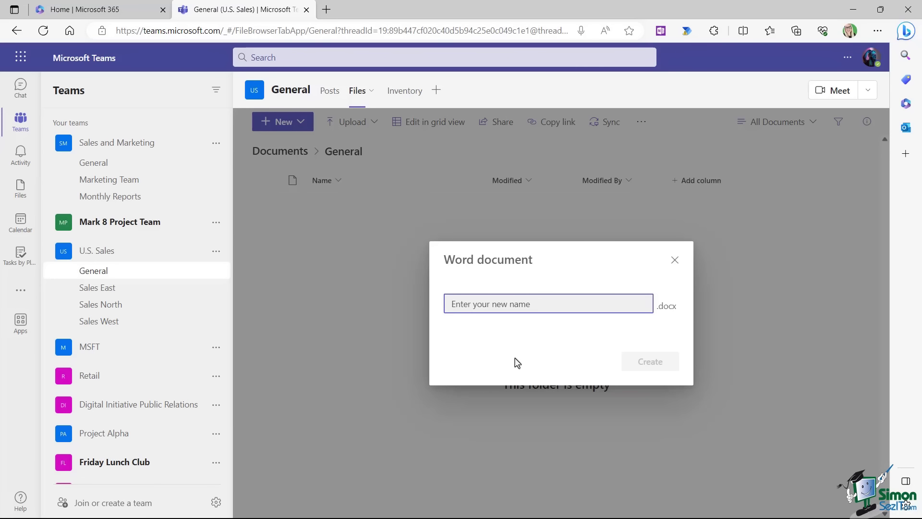
type("Sales South")
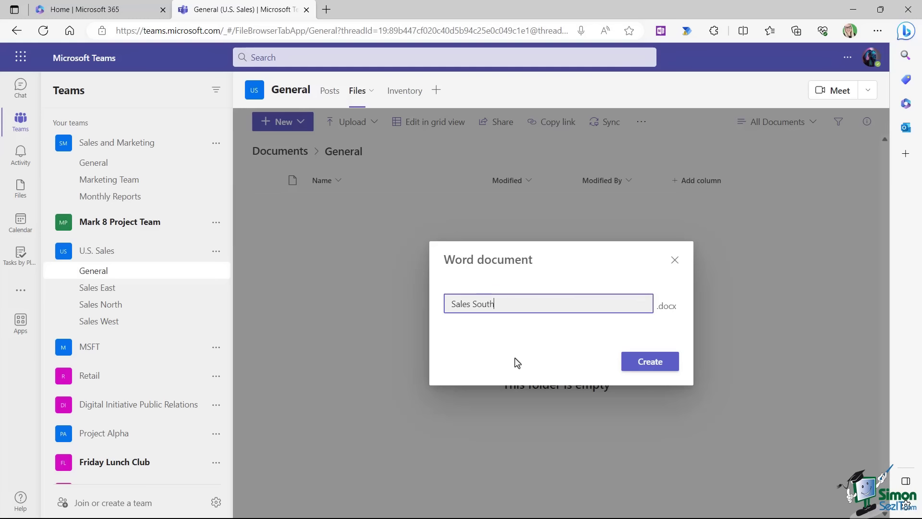
left_click(654, 363)
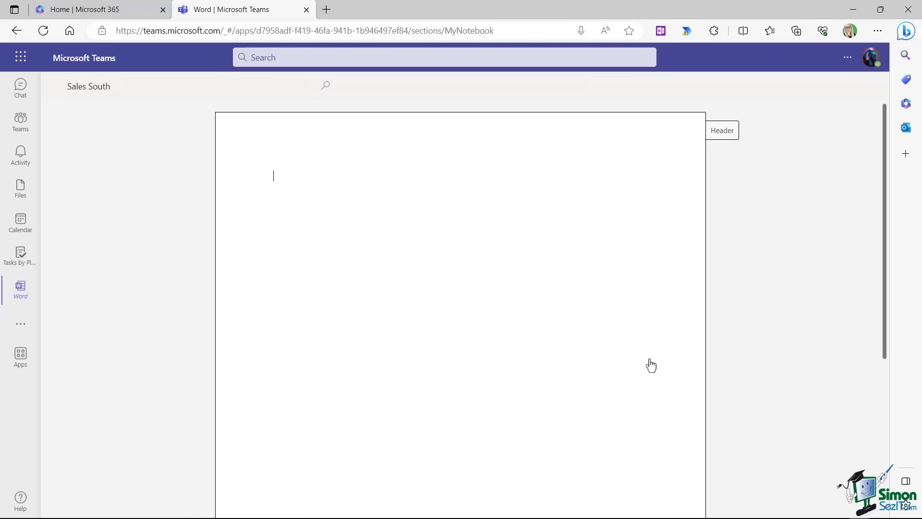
Step: Enter the title "Sales for the South Region" in the document and format it as Heading 1
type("Sales for t")
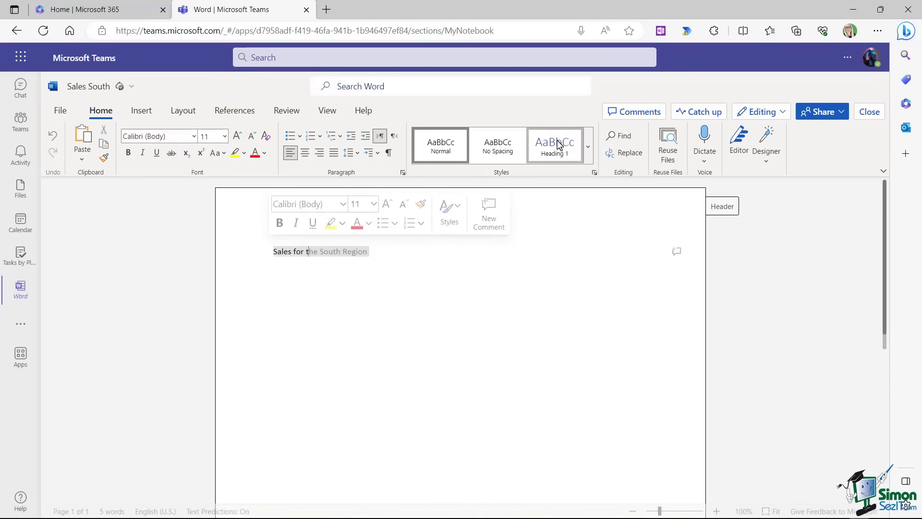
key("Tab")
left_click(557, 144)
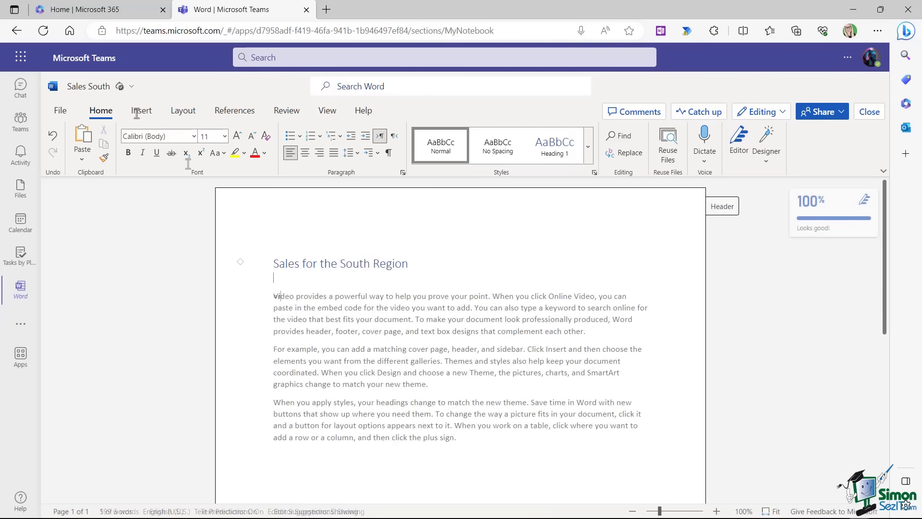
Step: Return to the General channel's files and view the available file options for Sales South.docx
left_click(14, 34)
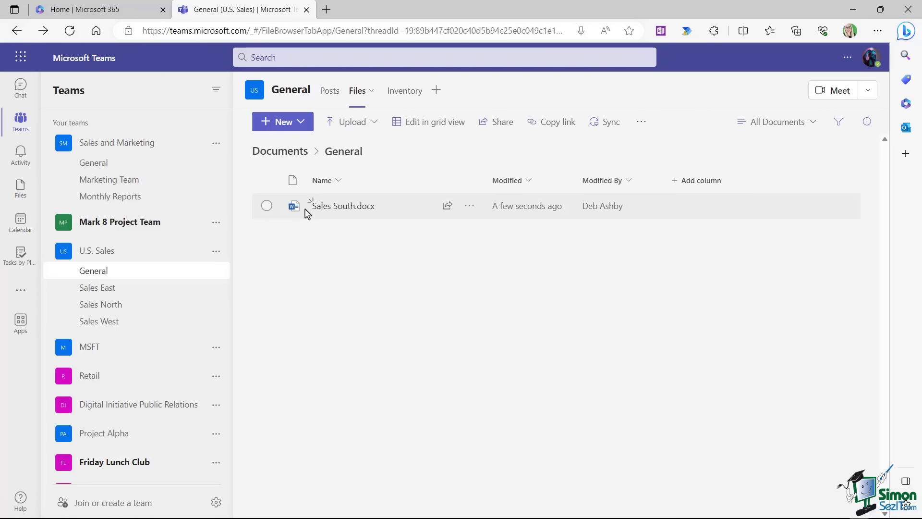
left_click(468, 206)
mouse_move(545, 206)
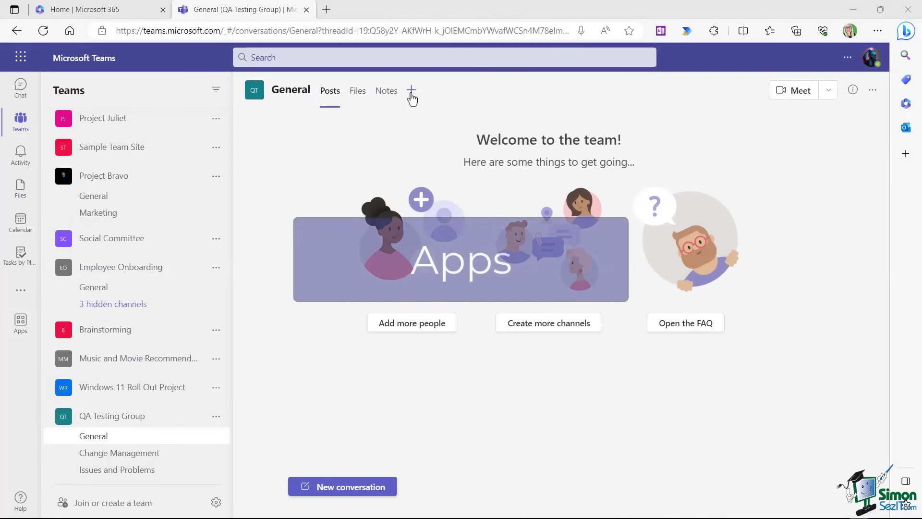
Step: Add a Tasks by Planner and To Do tab to the QA Testing Group's General channel using the existing QA Testing plan
left_click(412, 95)
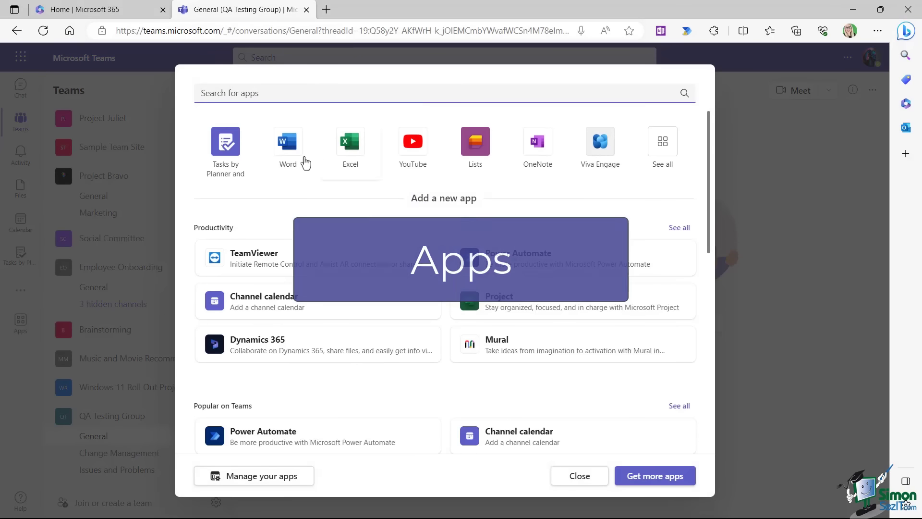
left_click(227, 177)
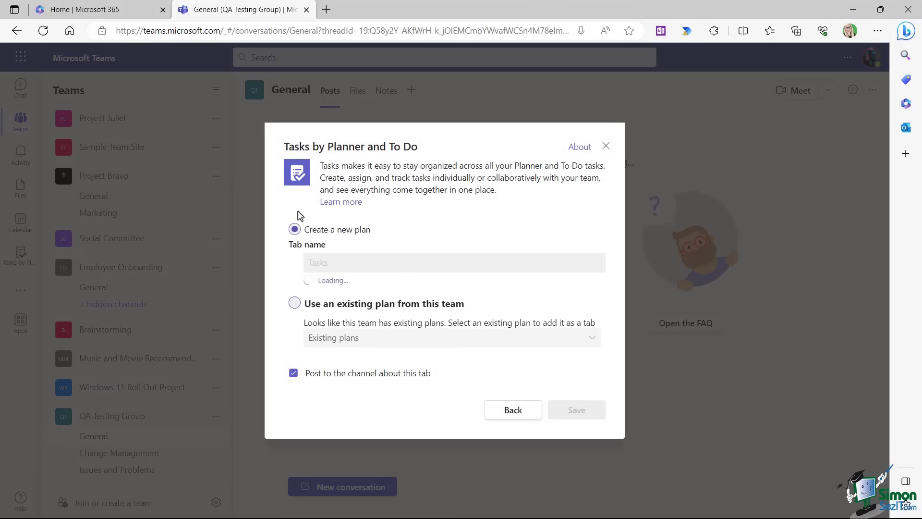
left_click(294, 290)
left_click(590, 326)
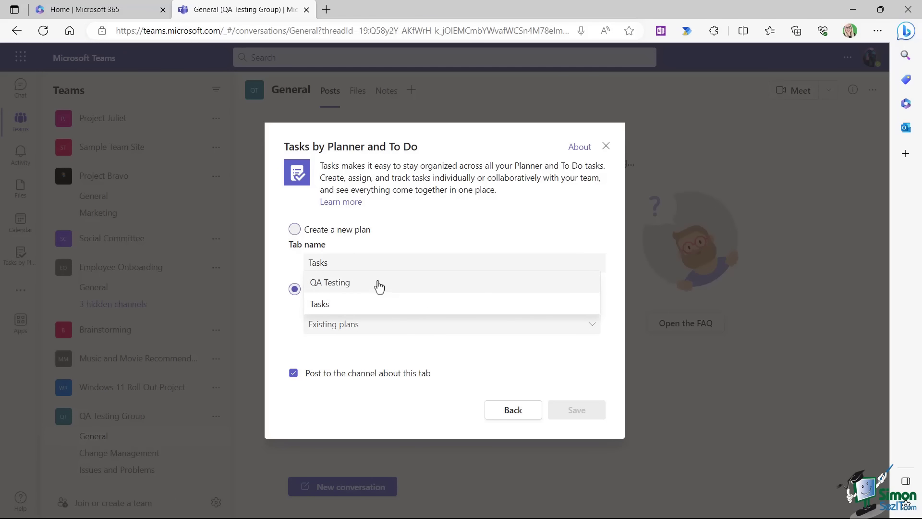
left_click(377, 286)
left_click(572, 410)
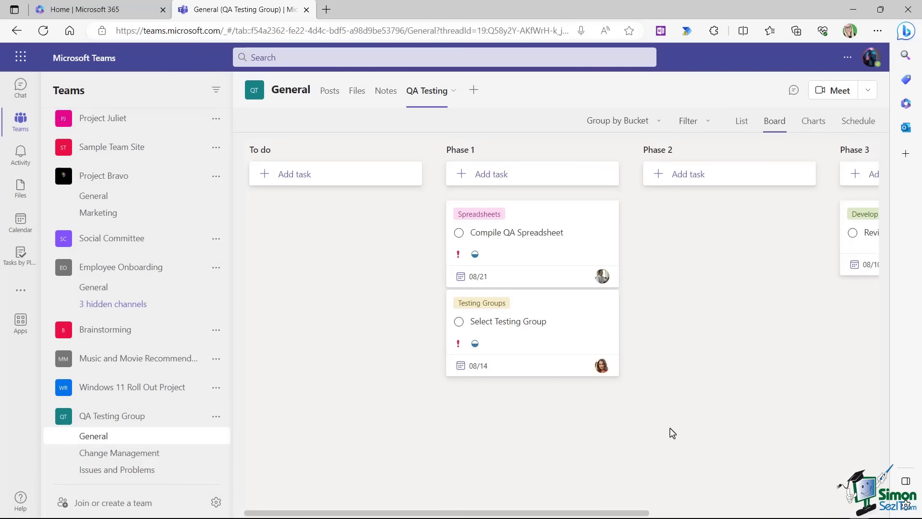
Step: Look over the QA Testing board up to Phase 3 and check the options for downloading the desktop and mobile apps
left_click_drag(633, 515, 754, 513)
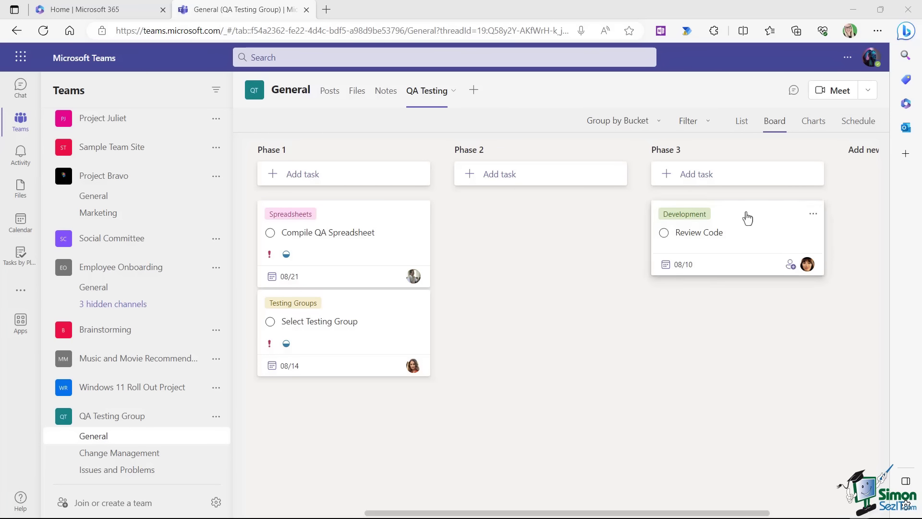
left_click(848, 58)
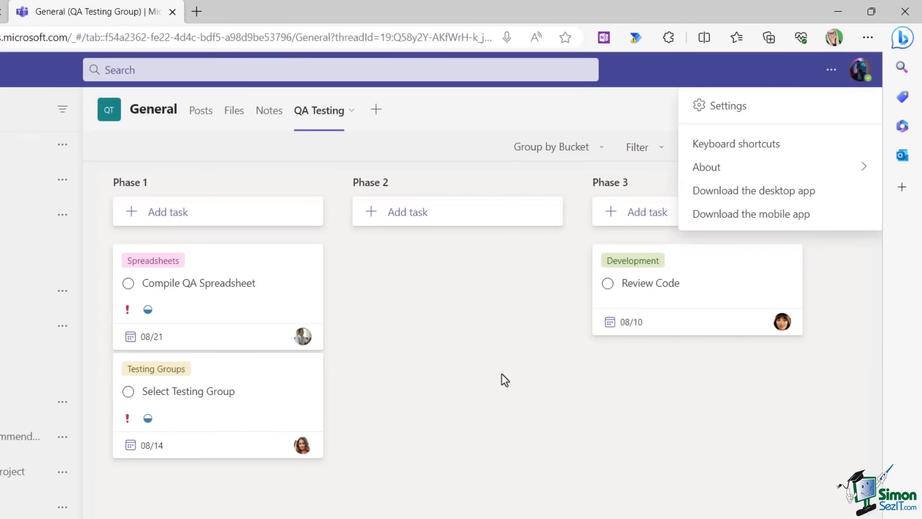
left_click(501, 374)
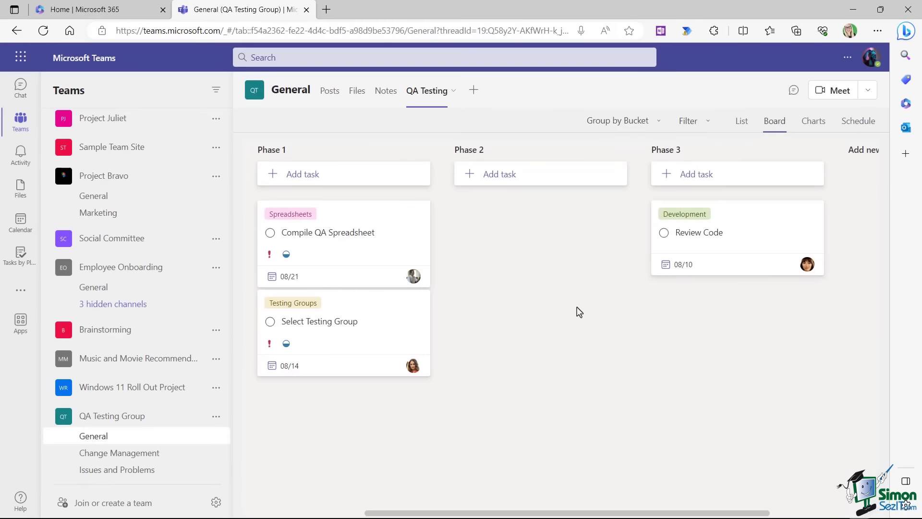
Step: Open the Change Management channel of the QA Testing Group and look back through its earlier posts
left_click(134, 457)
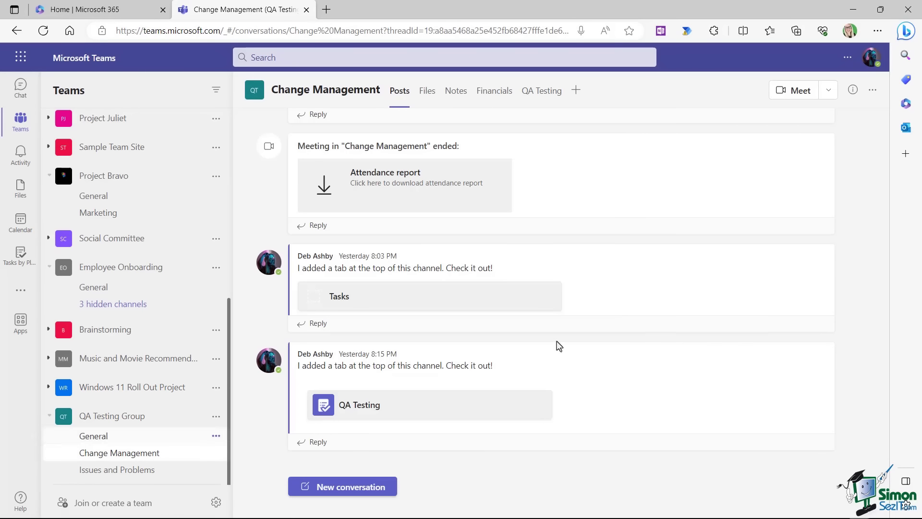
scroll(716, 278, "up", 5)
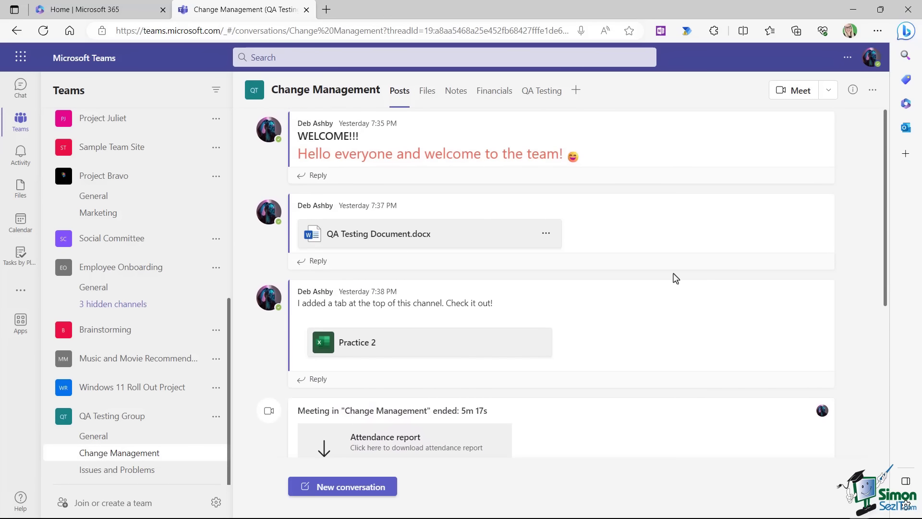
mouse_move(383, 210)
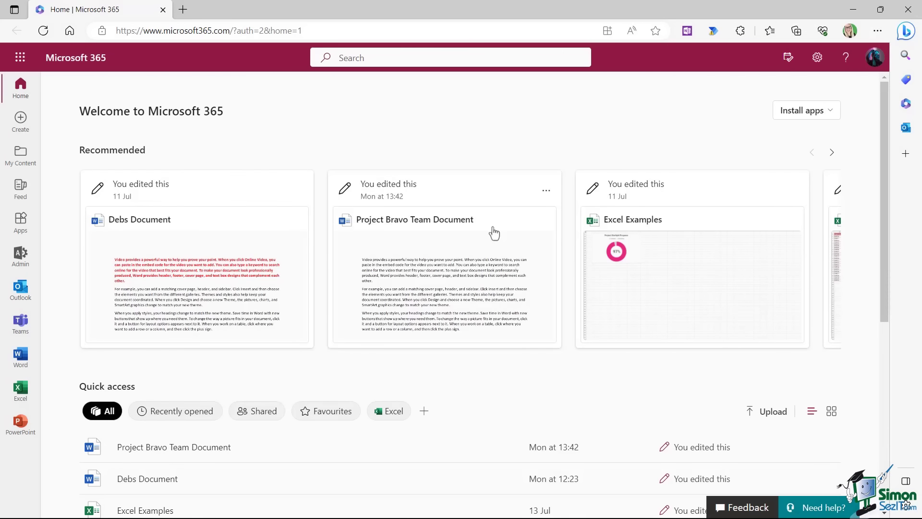
Step: Open Teams from the Microsoft 365 home page and view the General channels of Sales and Marketing and Mark 8 Project Team
left_click(20, 57)
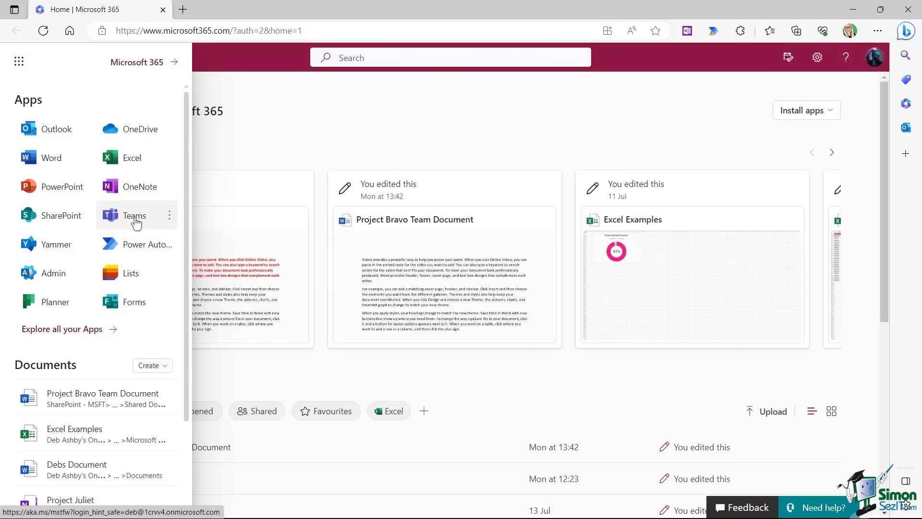
left_click(134, 216)
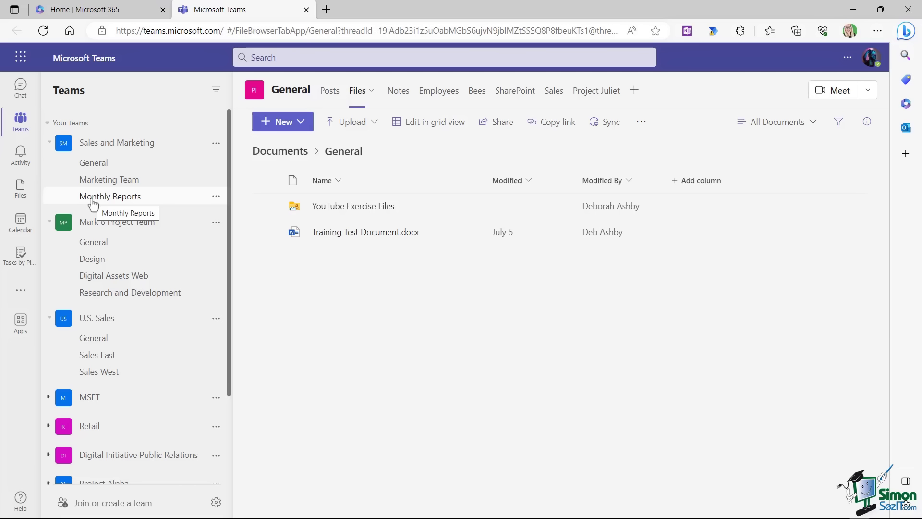
left_click(105, 168)
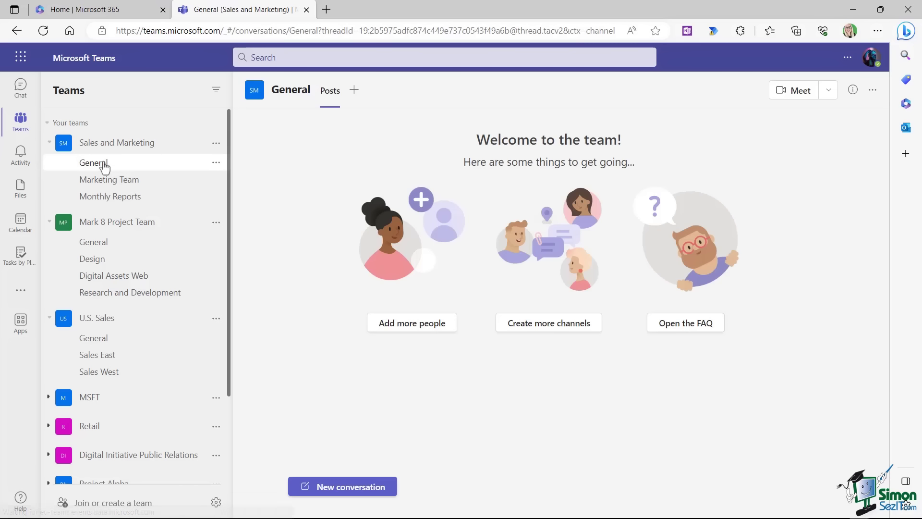
left_click(106, 247)
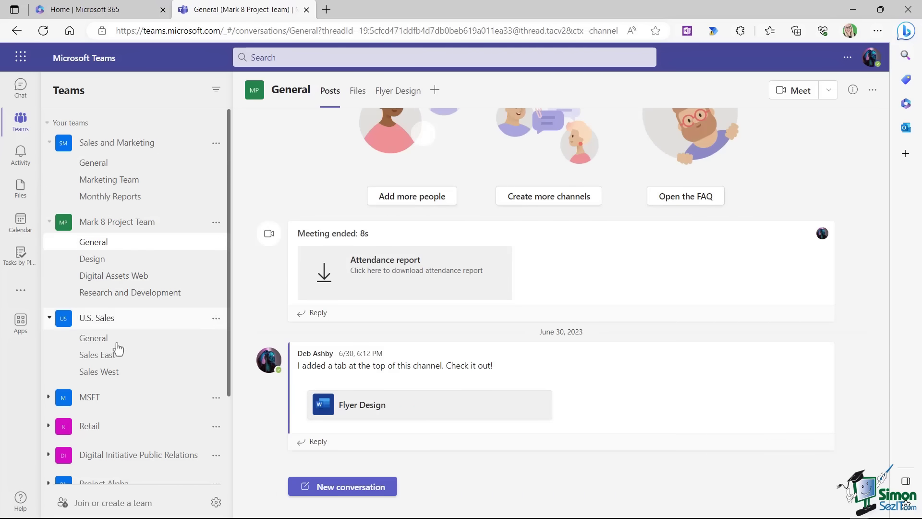
Step: Expand the Project Alpha team and look through the posts in its General channel
scroll(122, 421, "down", 2)
scroll(130, 415, "down", 1)
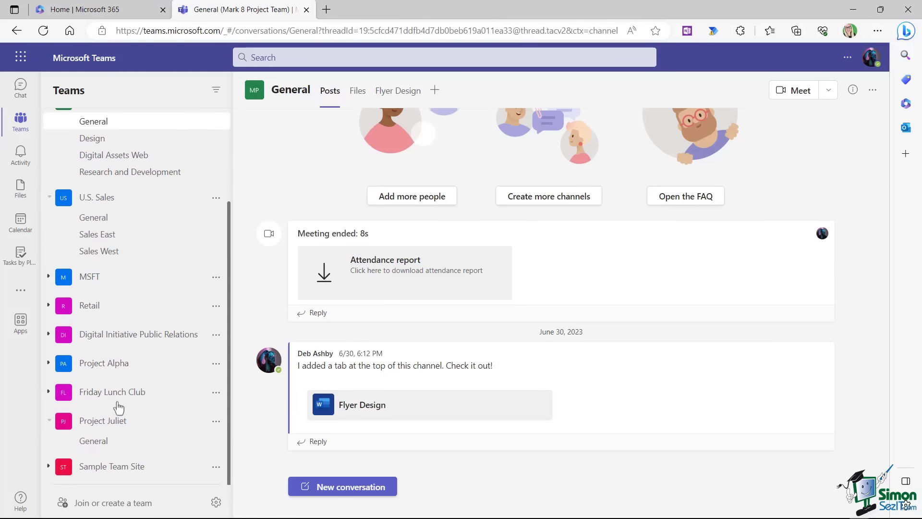
left_click(50, 365)
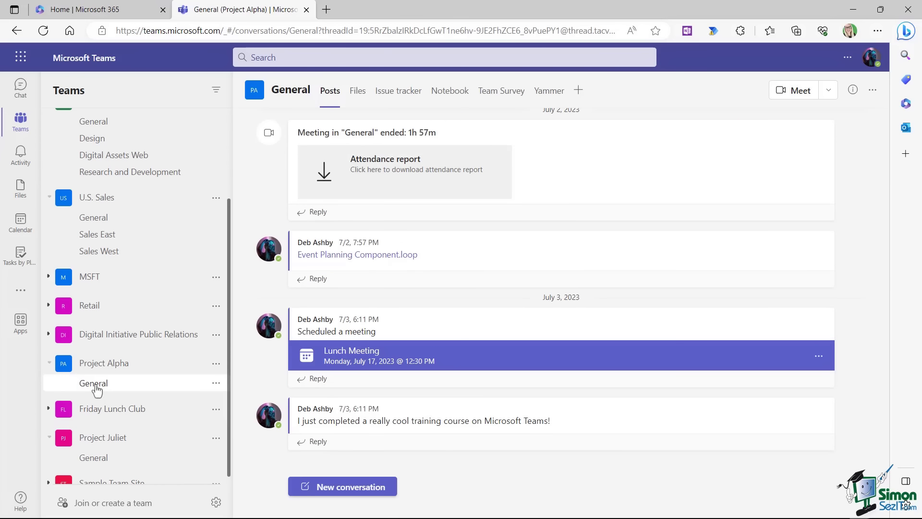
scroll(614, 296, "up", 3)
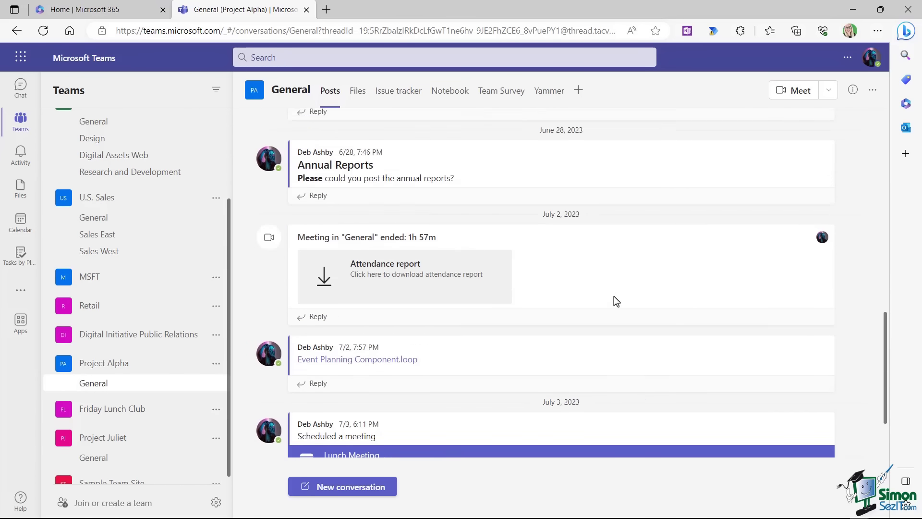
scroll(613, 295, "down", 2)
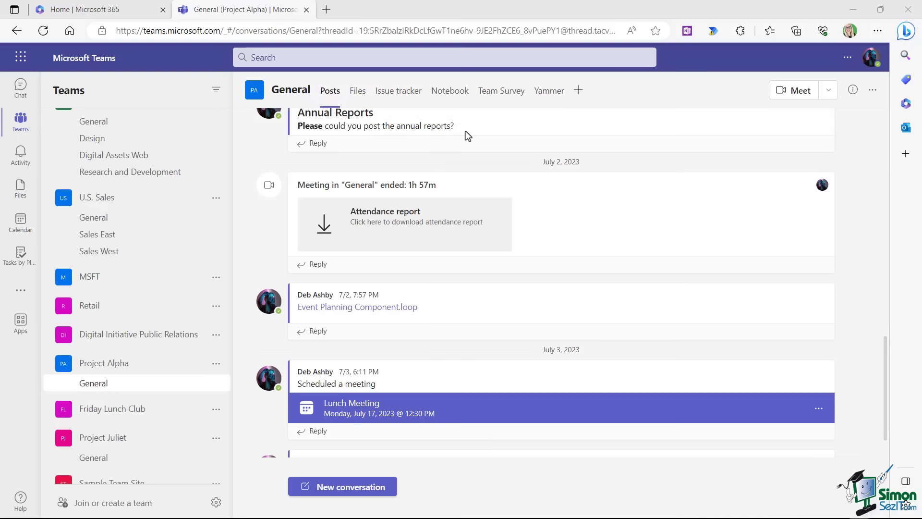
Step: Return to the Sales and Marketing team's General channel and show its files
scroll(147, 204, "up", 3)
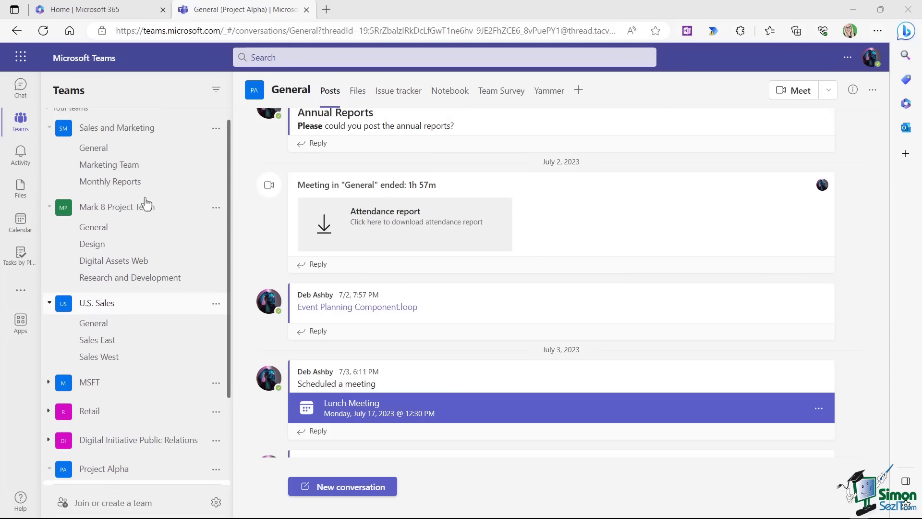
left_click(105, 165)
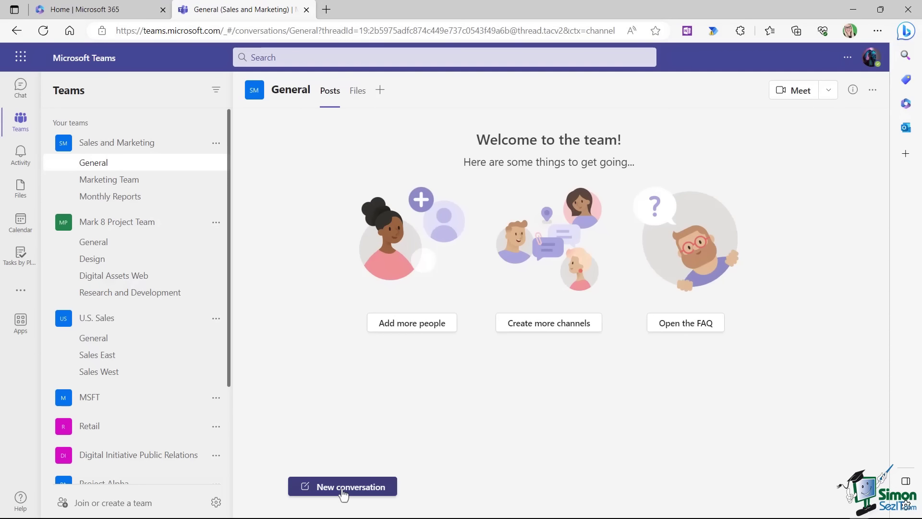
left_click(357, 93)
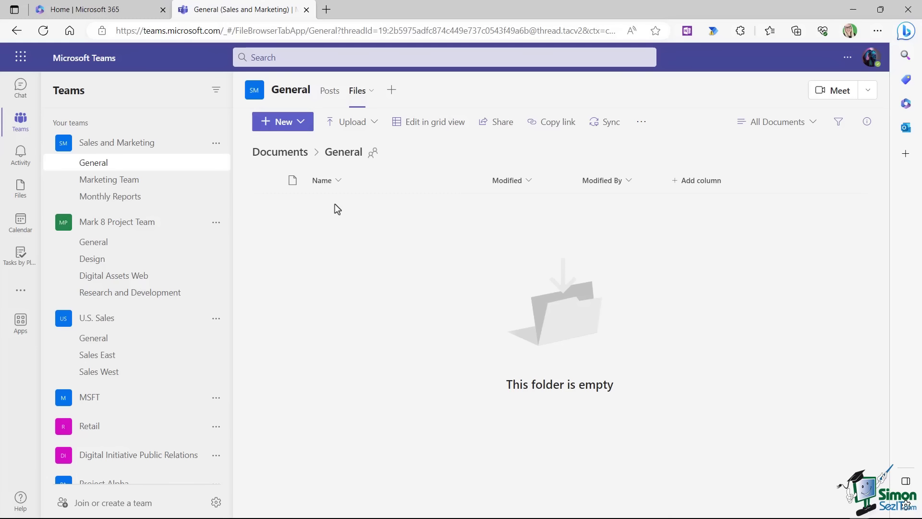
Step: View the apps that can be added as channel tabs and the options available for the General channel
left_click(393, 92)
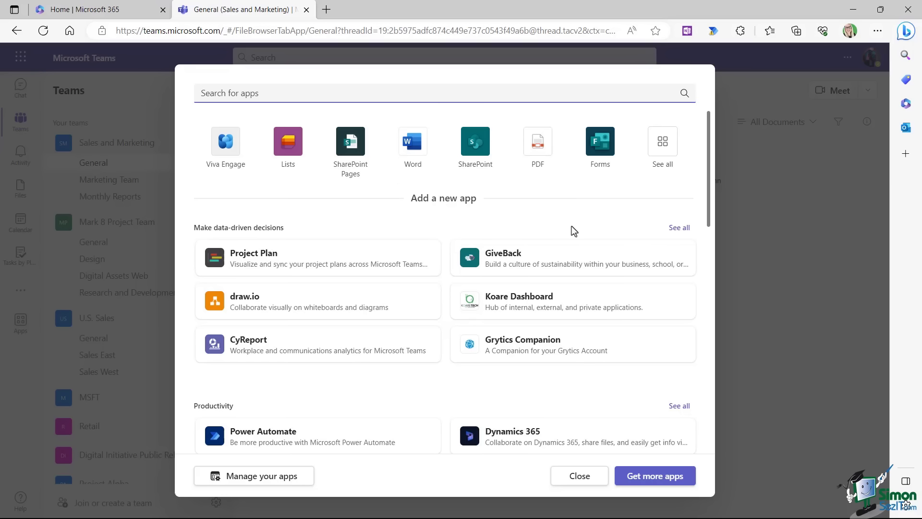
left_click(579, 478)
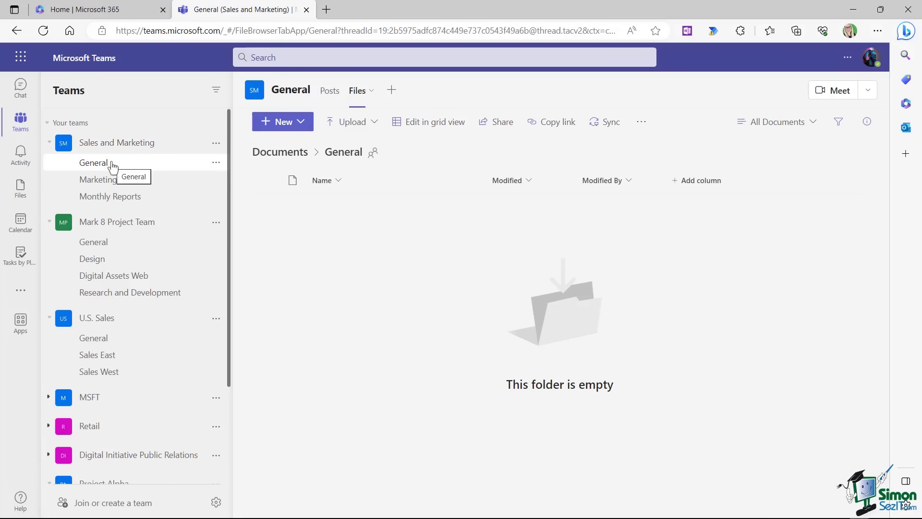
left_click(217, 164)
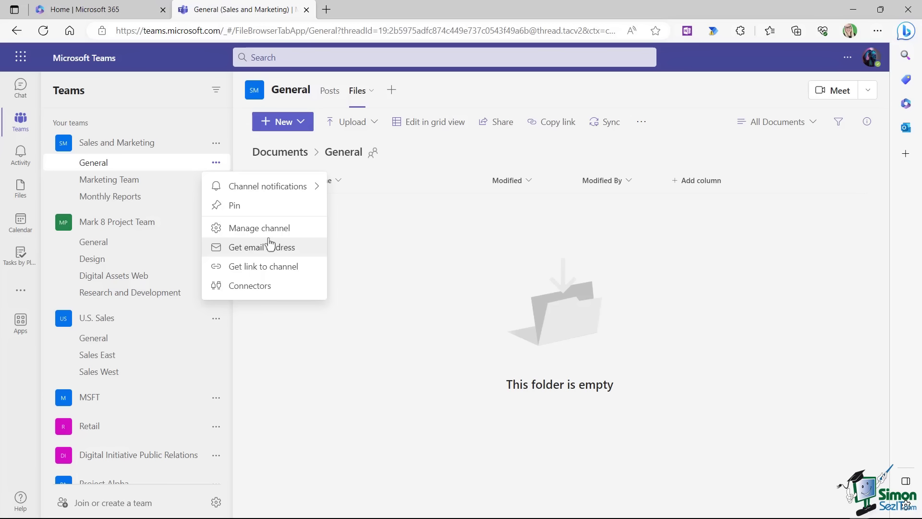
left_click(411, 237)
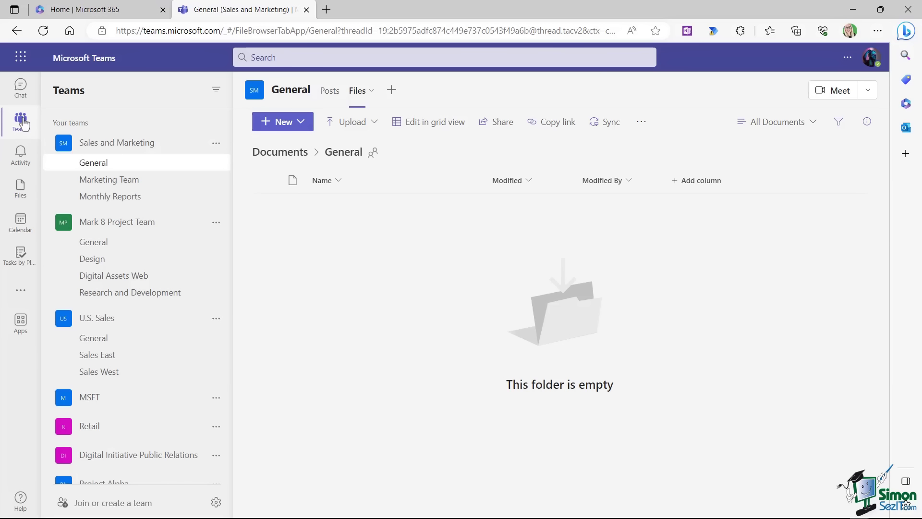
Step: Look over the recent chats and the unread activity feed
left_click(22, 87)
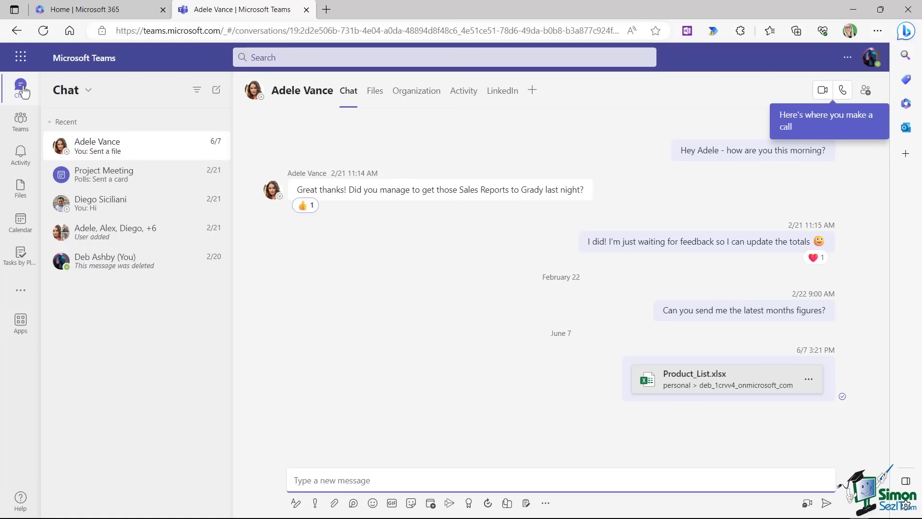
left_click(19, 159)
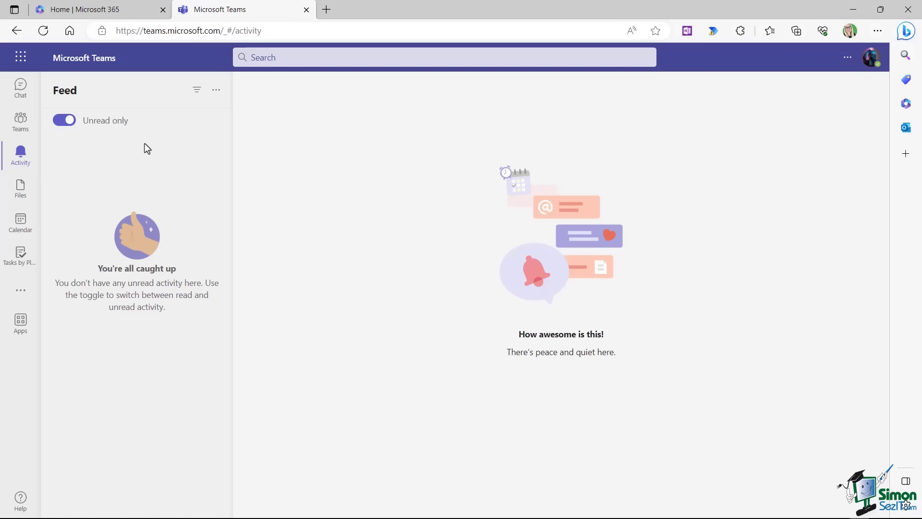
Step: Browse the recent files across Teams and filter them to Word documents
left_click(22, 192)
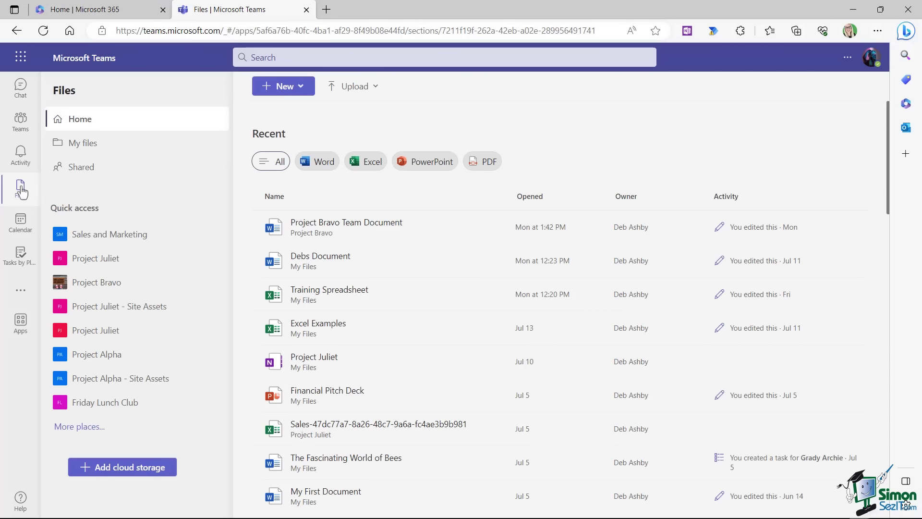
scroll(429, 231, "down", 6)
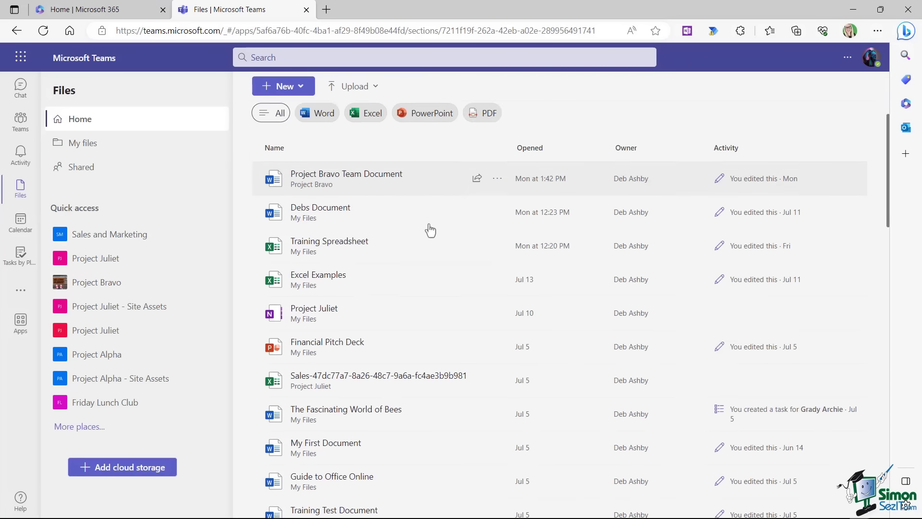
scroll(429, 231, "up", 6)
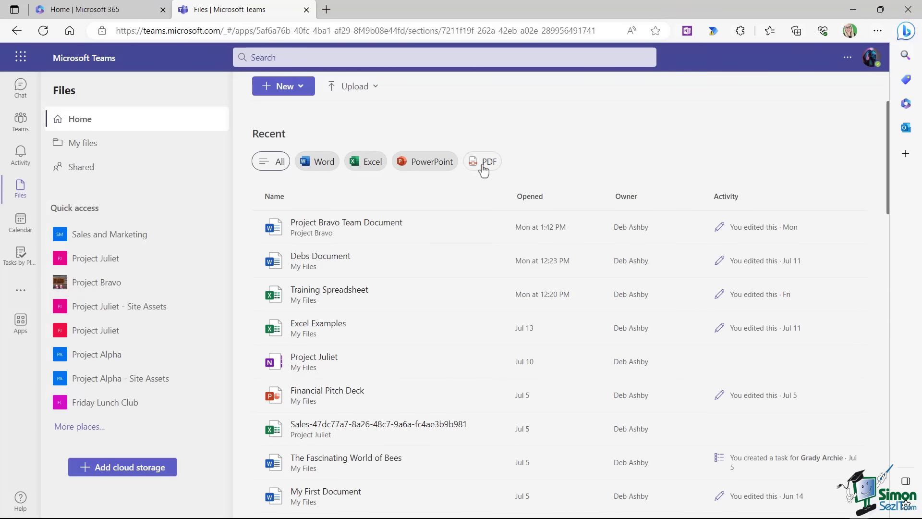
left_click(309, 168)
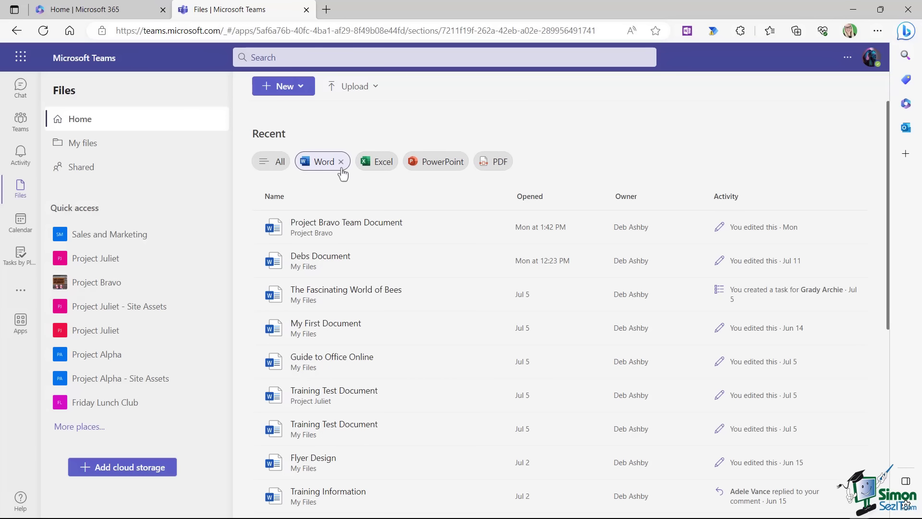
Step: View the upload options and the file types that can be newly created in Files
left_click(374, 92)
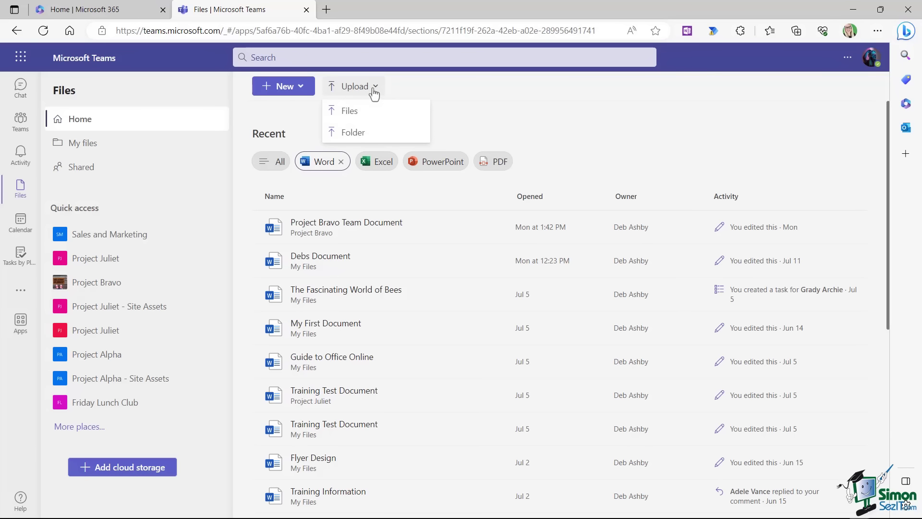
left_click(479, 95)
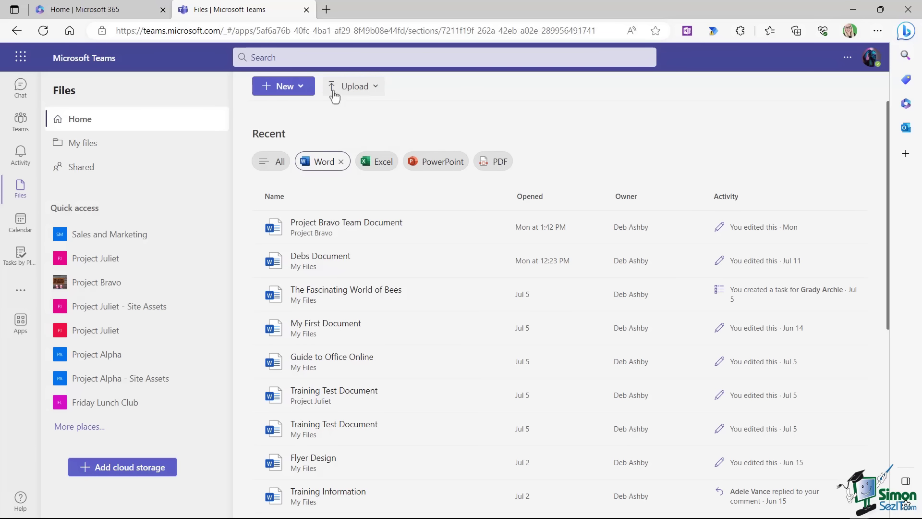
left_click(301, 88)
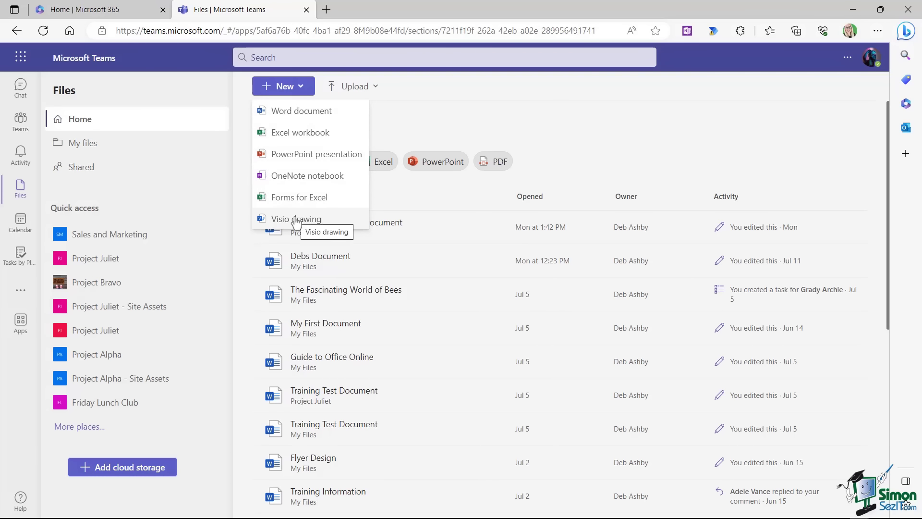
left_click(485, 106)
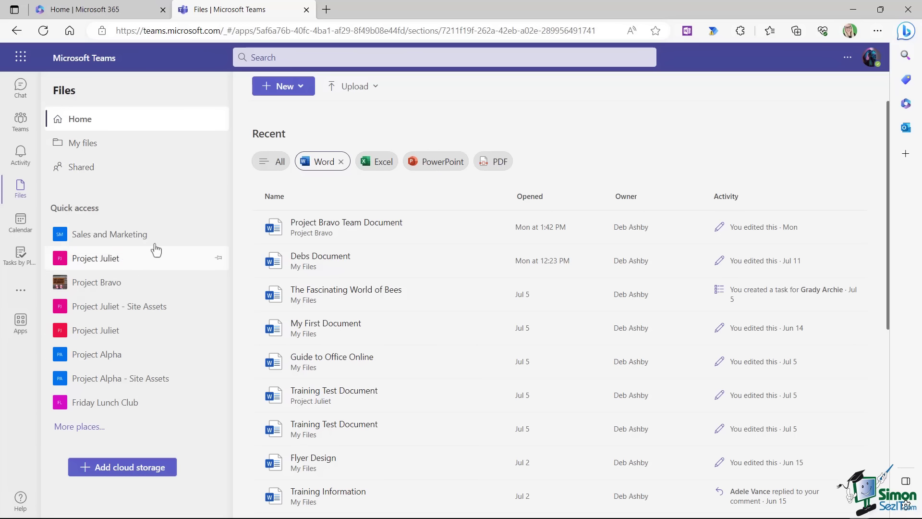
Step: Check the work-week calendar and the assigned tasks in Tasks by Planner and To Do
left_click(14, 224)
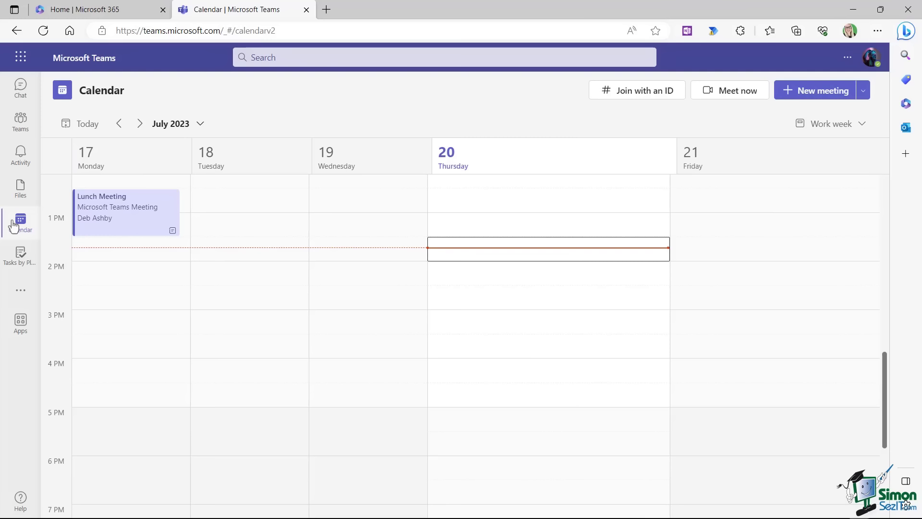
left_click(20, 264)
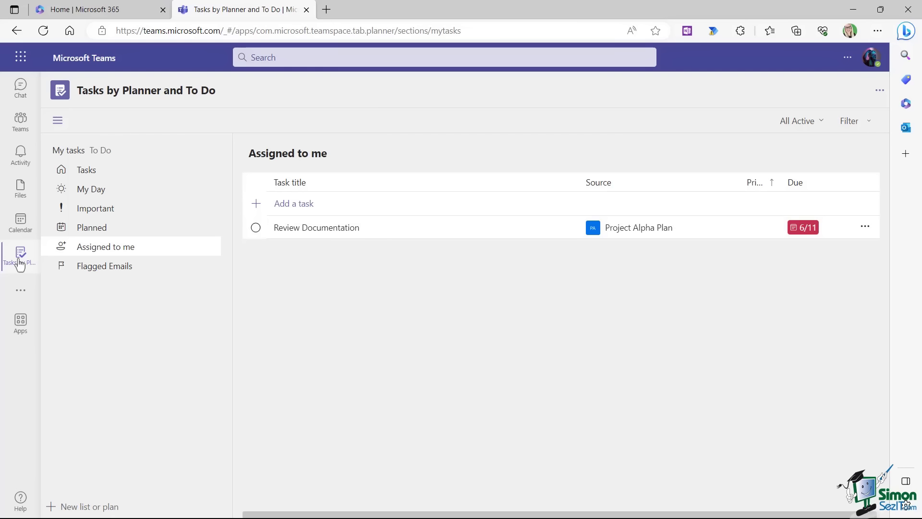
Step: Browse the Teams app catalogue down to the Productivity and Popular on Teams apps
left_click(21, 326)
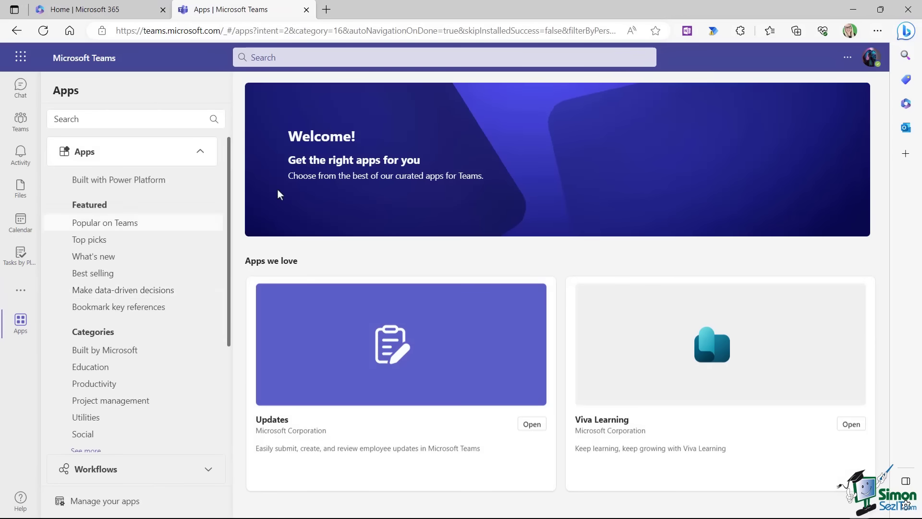
scroll(360, 196, "down", 5)
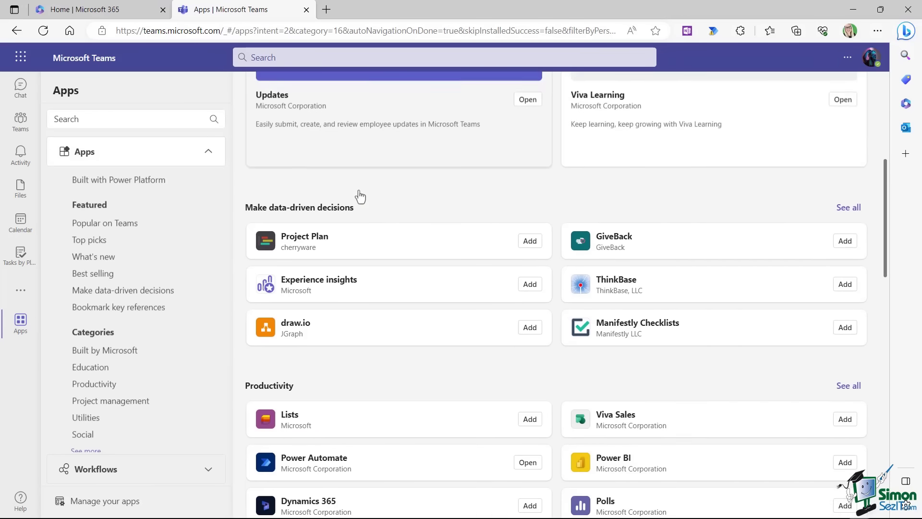
scroll(360, 196, "down", 3)
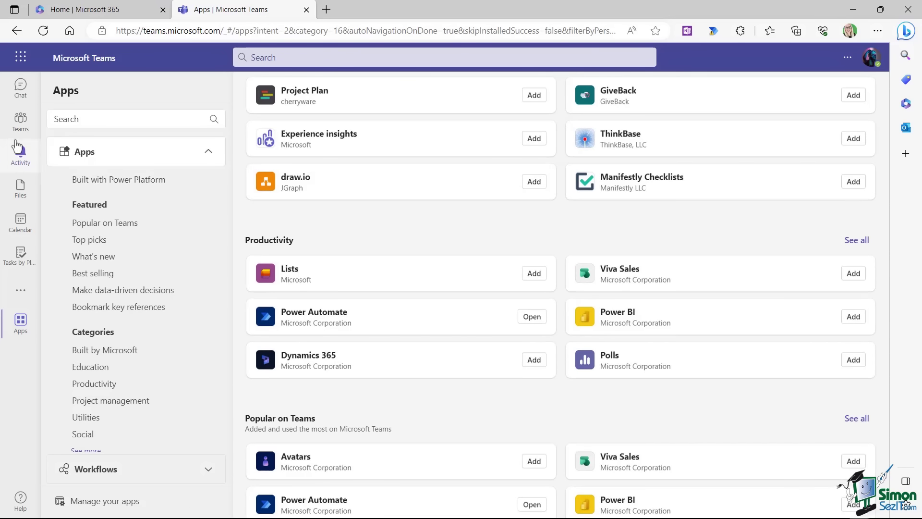
Step: Start creating a new team from the Teams area and look through the available team templates
left_click(20, 126)
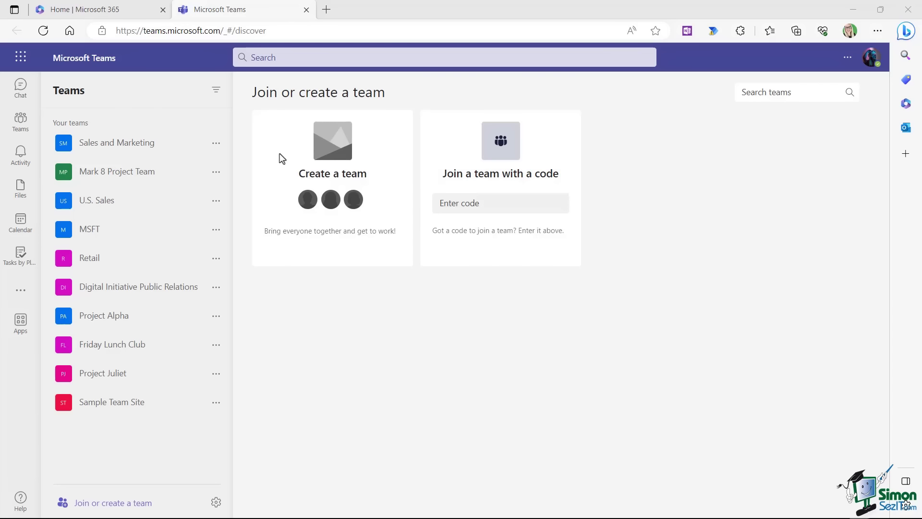
left_click(20, 120)
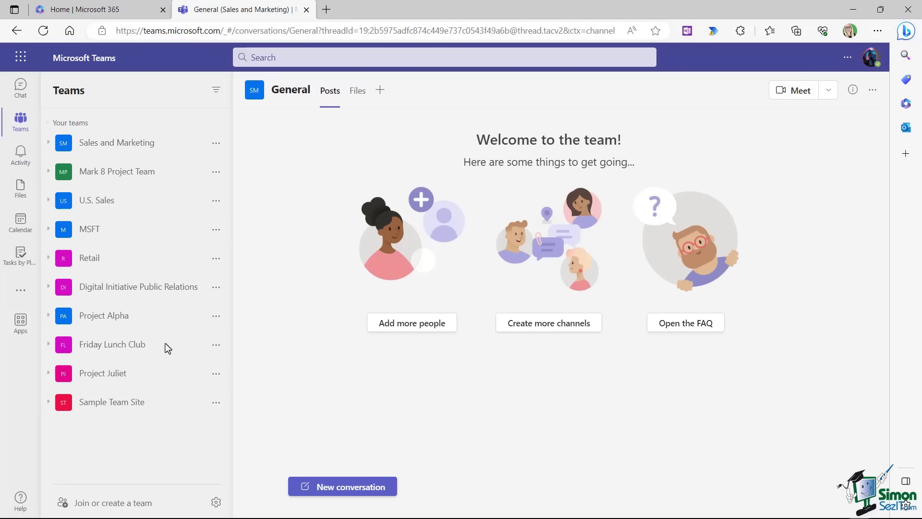
left_click(119, 505)
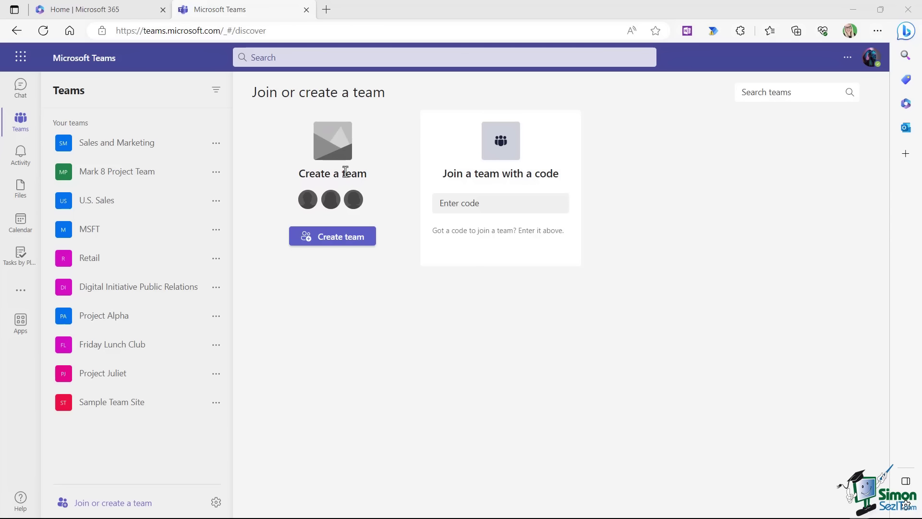
left_click(340, 238)
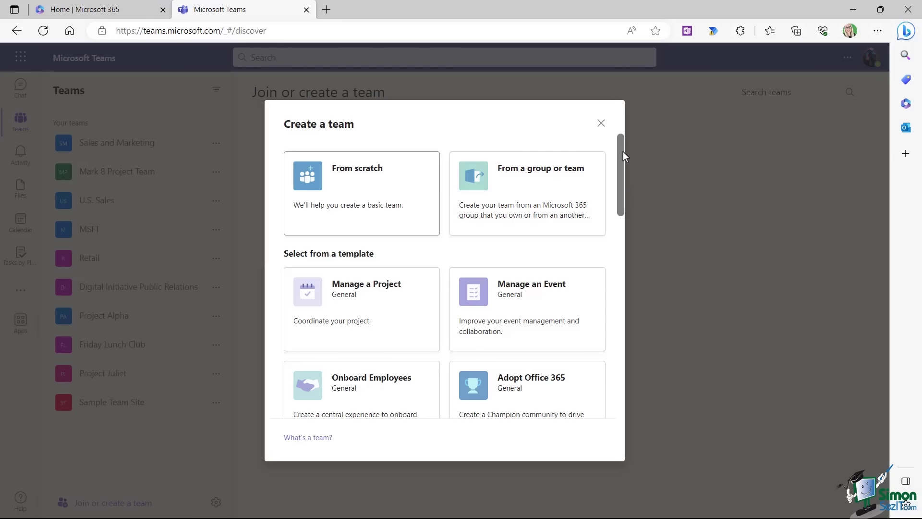
left_click_drag(621, 151, 625, 235)
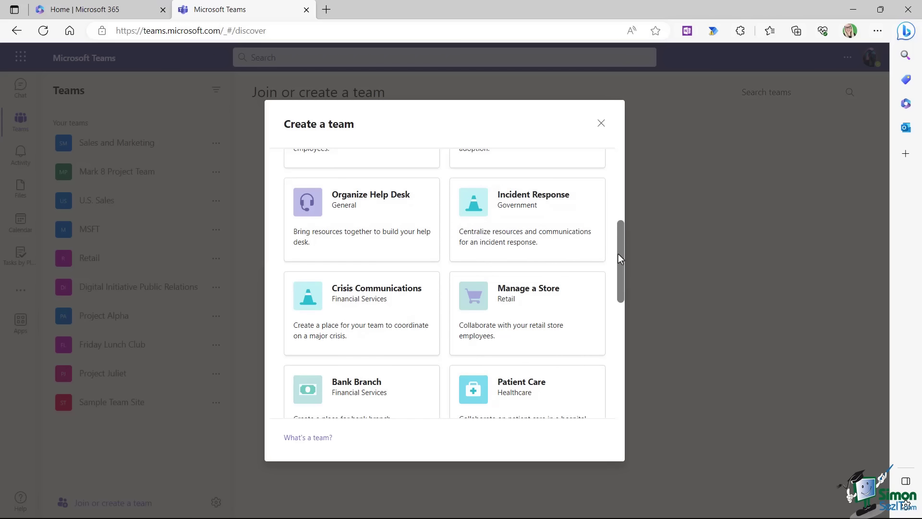
left_click_drag(621, 253, 616, 159)
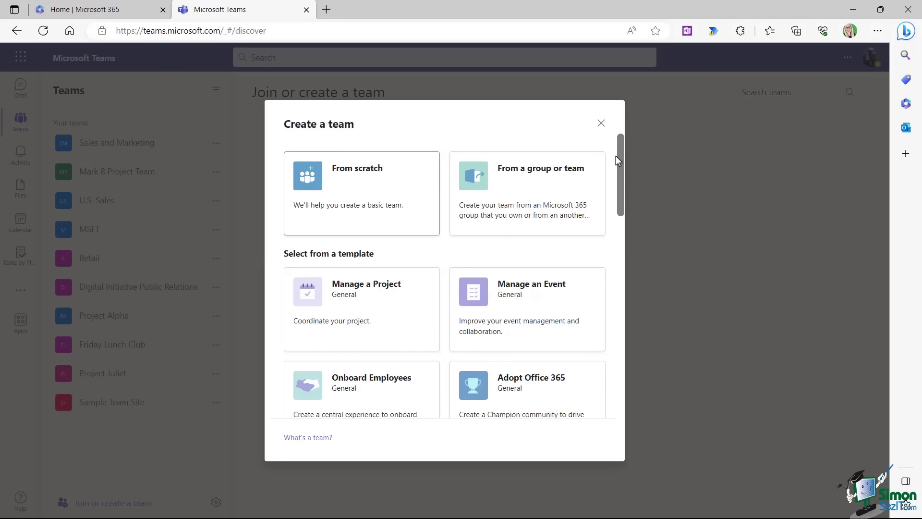
Step: Create a team from the existing Microsoft 365 group Project Bravo
left_click(518, 195)
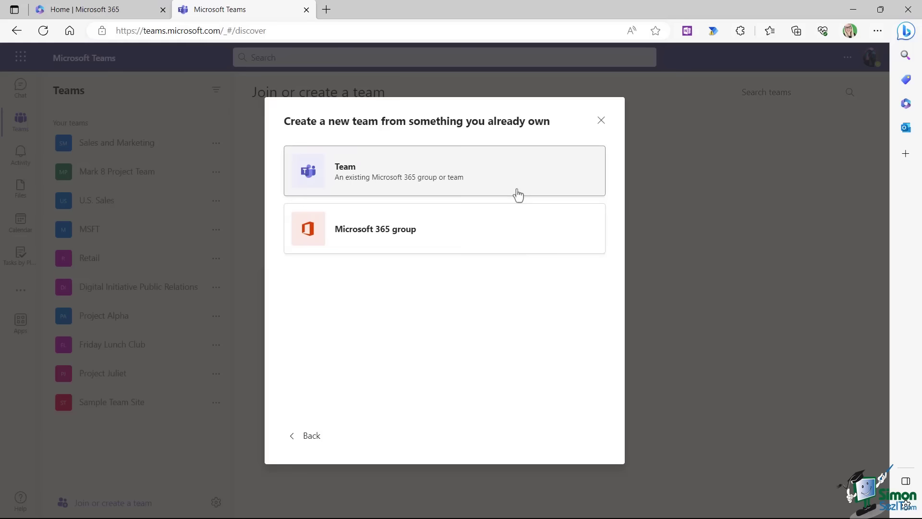
left_click(397, 239)
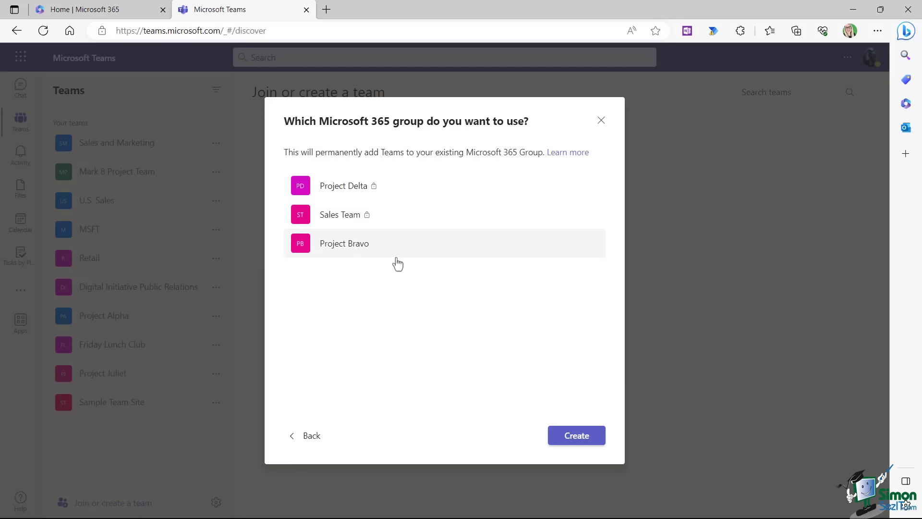
left_click(334, 249)
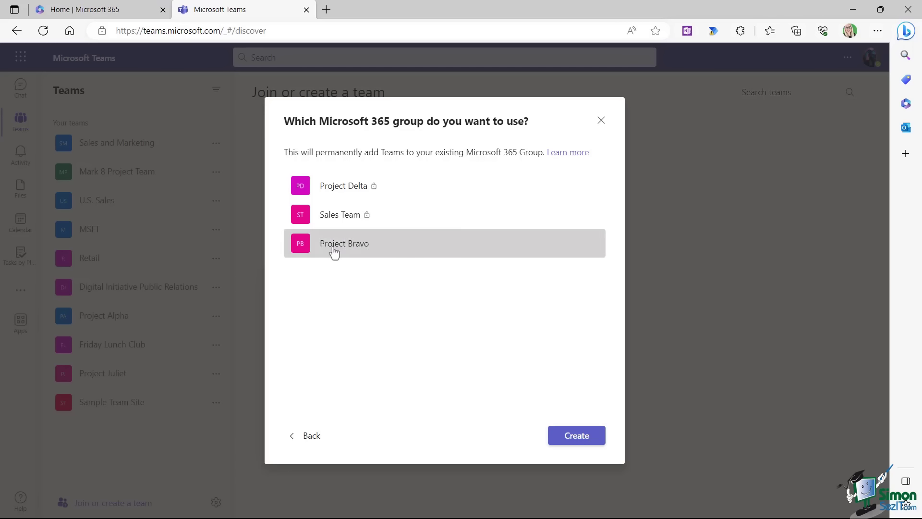
left_click(577, 436)
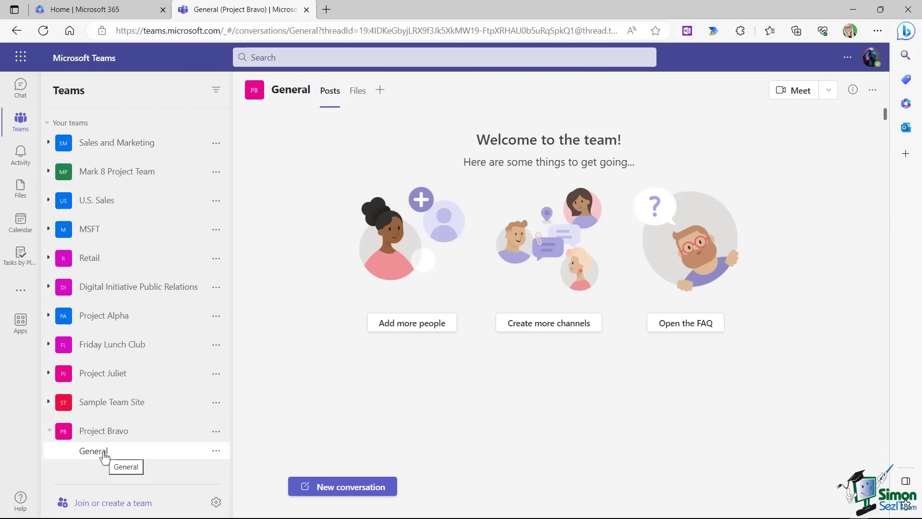
Step: Manage the Project Bravo team and change the Retail Manager's role from member to Owner
left_click(216, 434)
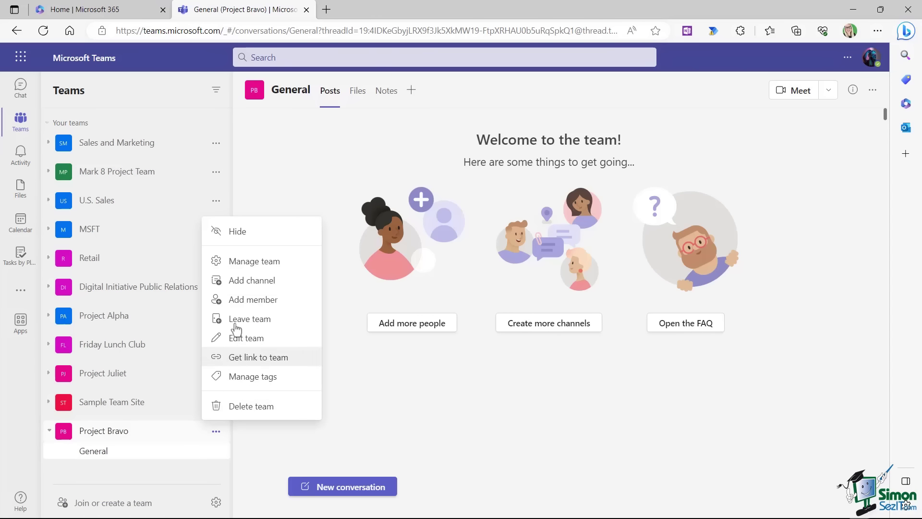
left_click(249, 262)
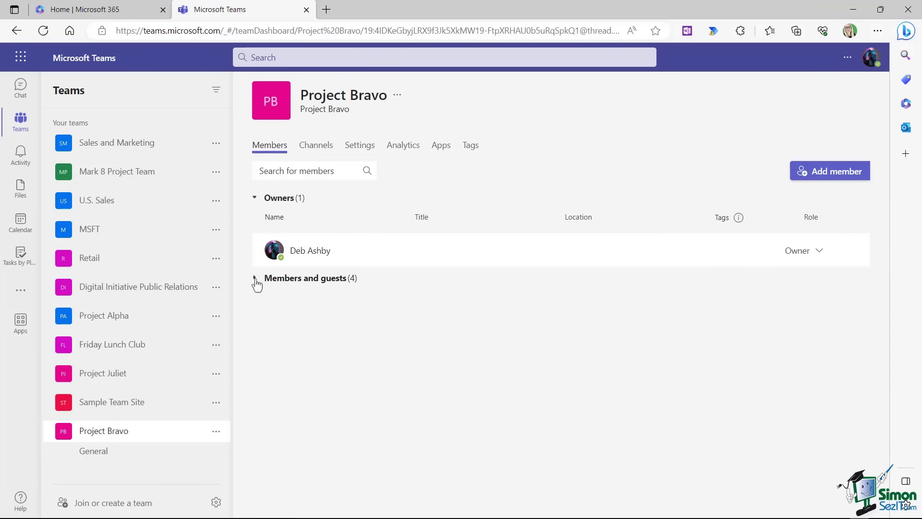
left_click(255, 280)
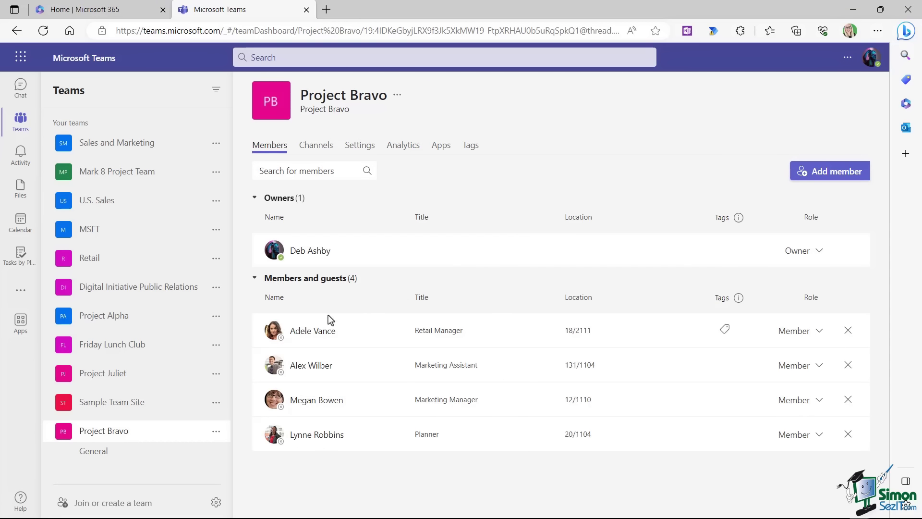
left_click(341, 342)
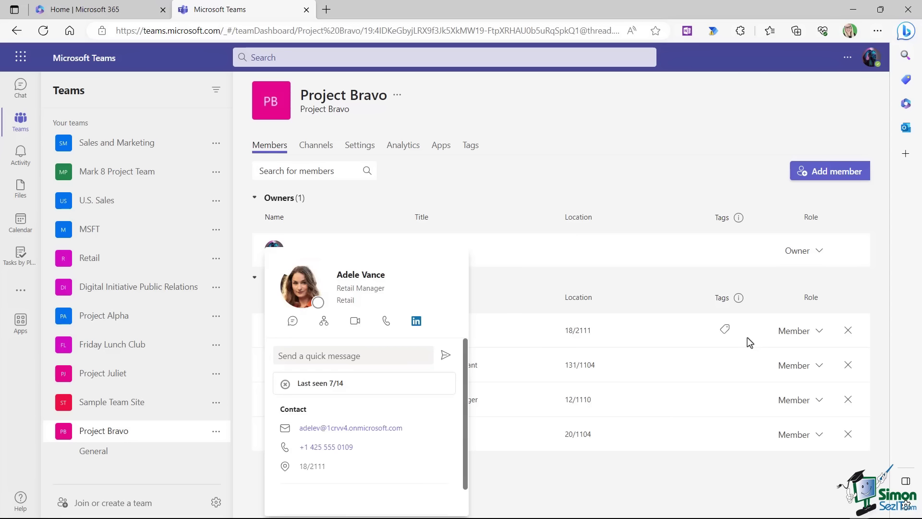
left_click(821, 332)
left_click(799, 364)
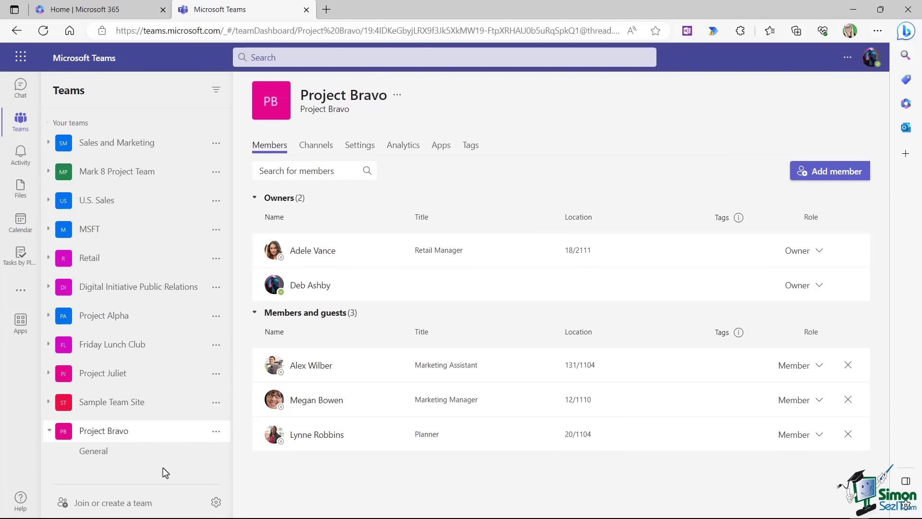
Step: Create a public team from scratch named Social Committee, leaving the description empty
left_click(137, 503)
left_click(336, 237)
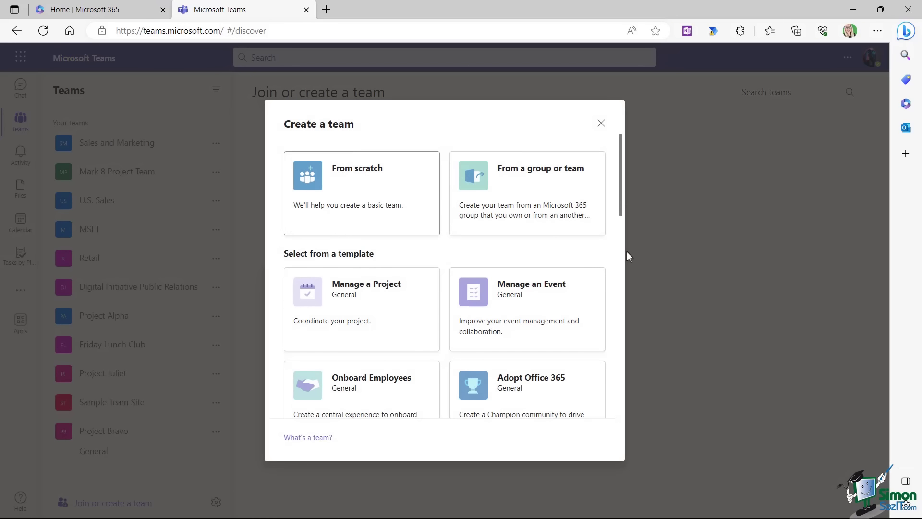
left_click(368, 187)
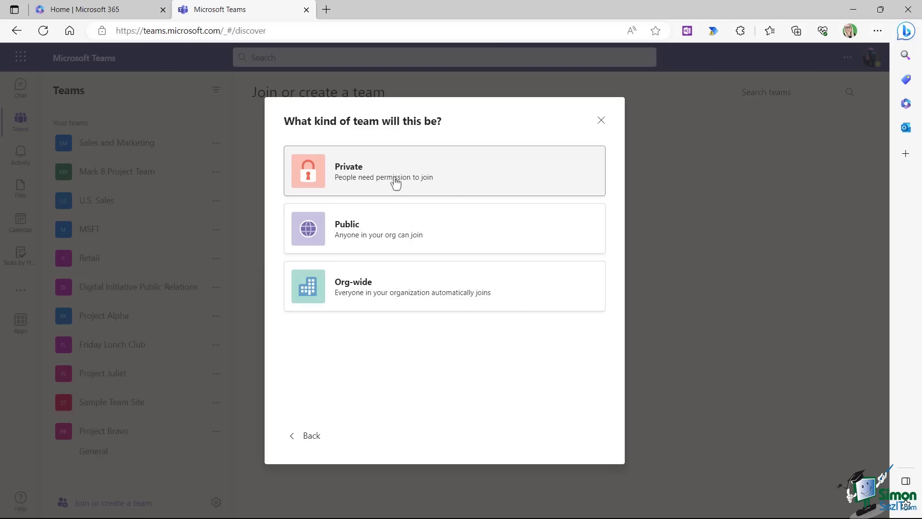
left_click(381, 236)
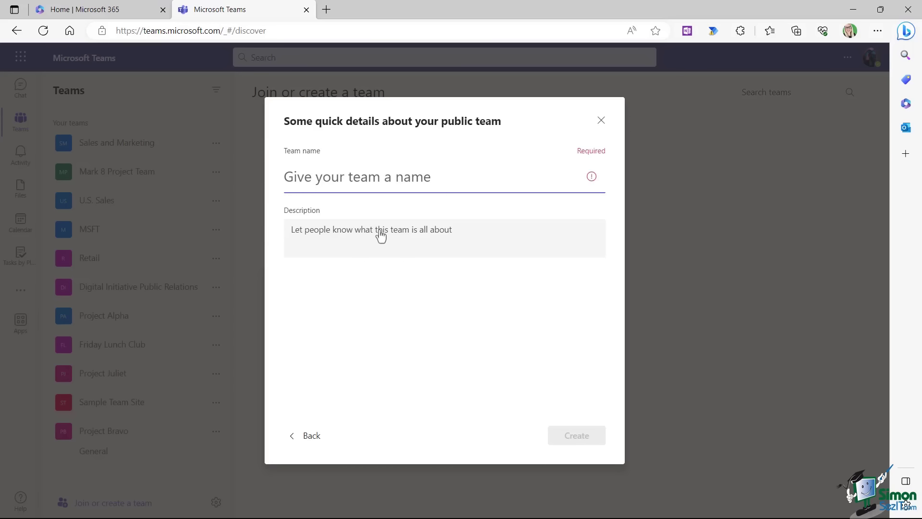
type("Social")
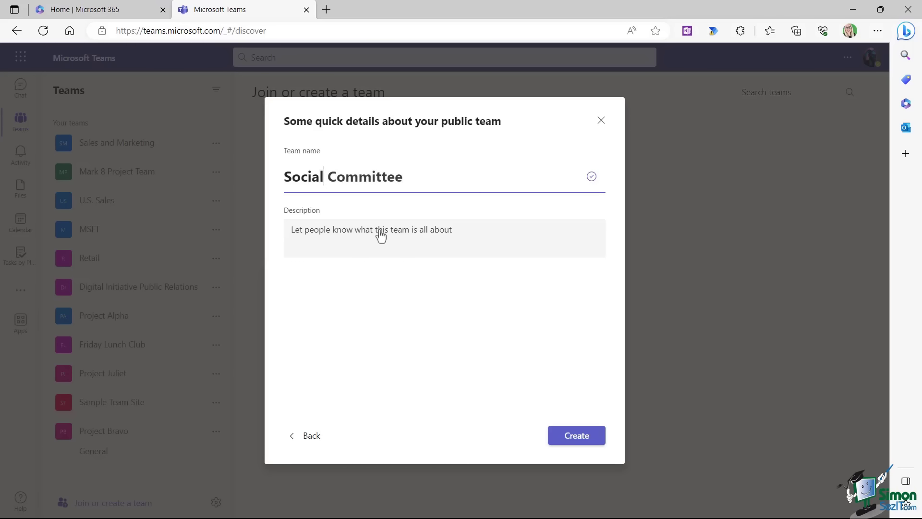
type(" Committee")
left_click(340, 233)
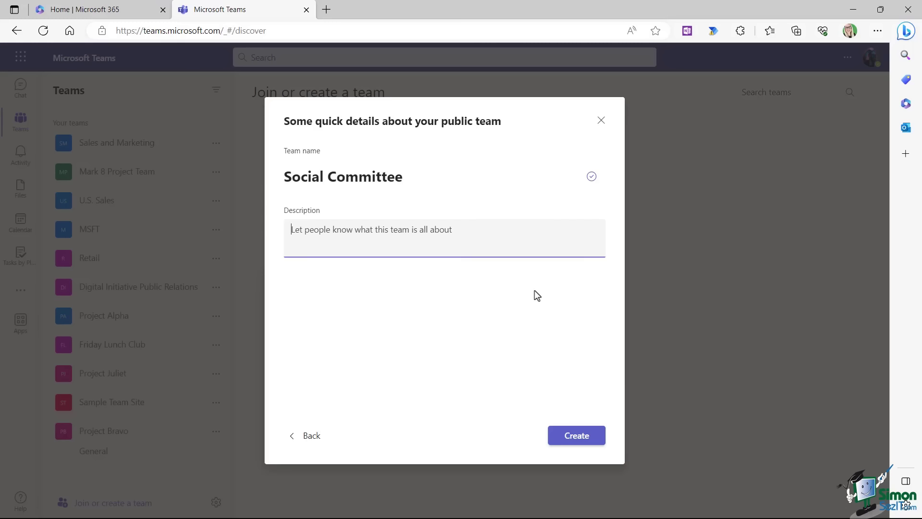
left_click(573, 437)
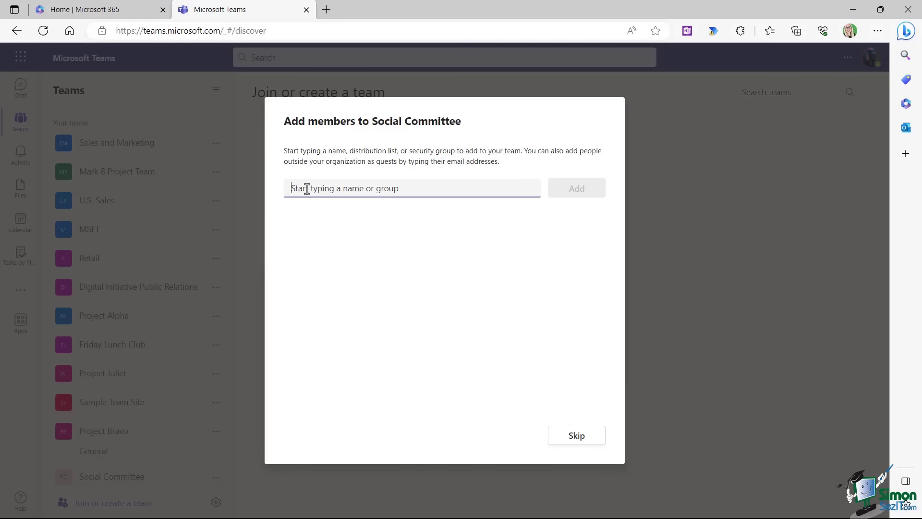
type("g")
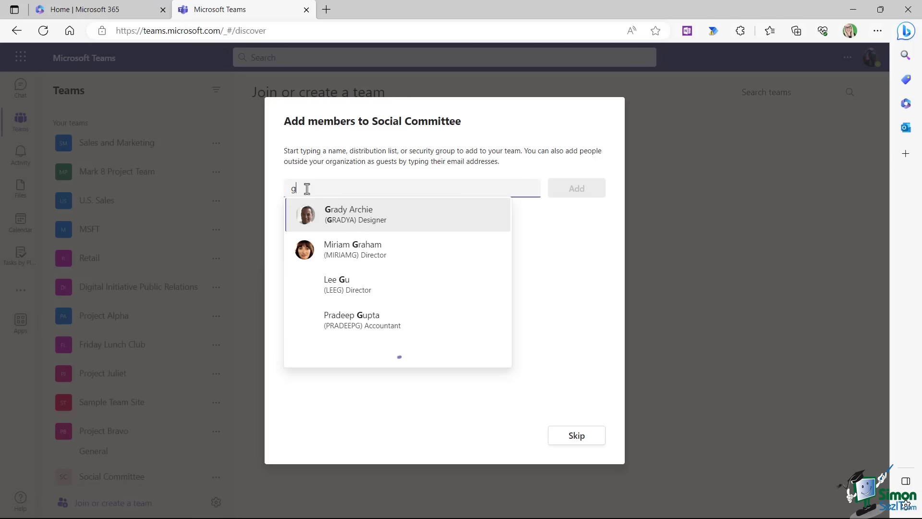
left_click(354, 222)
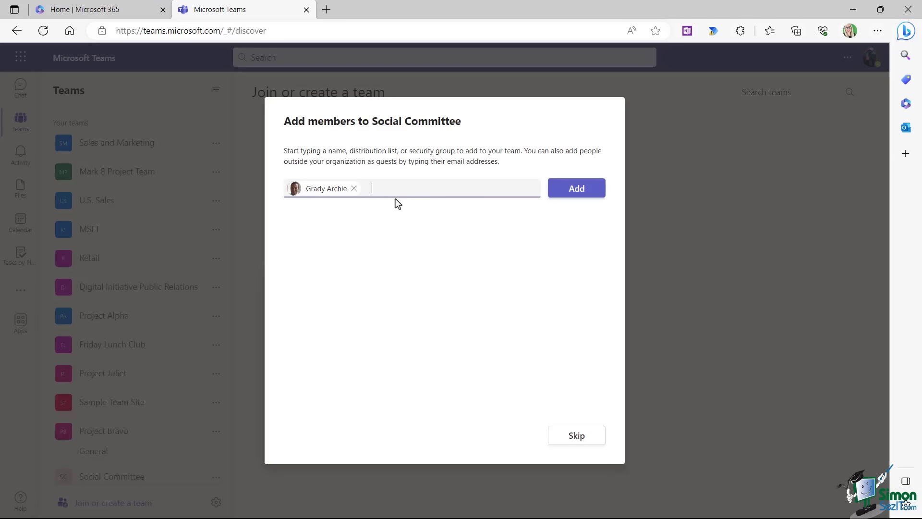
type("g")
left_click(417, 250)
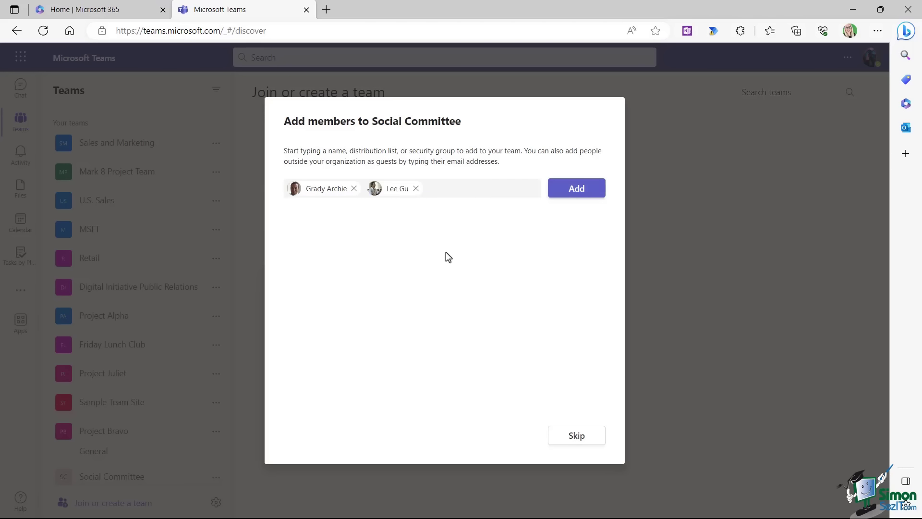
type("g")
left_click(491, 247)
type("h")
left_click(586, 248)
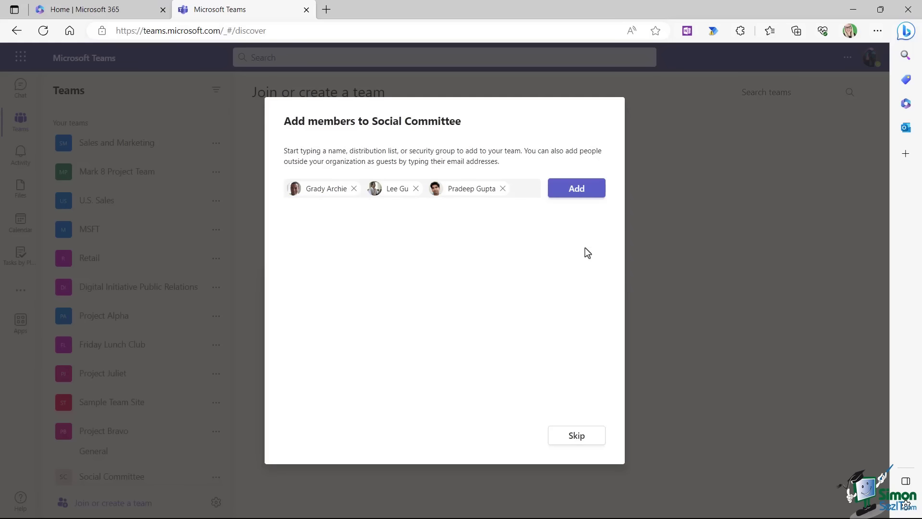
type("s")
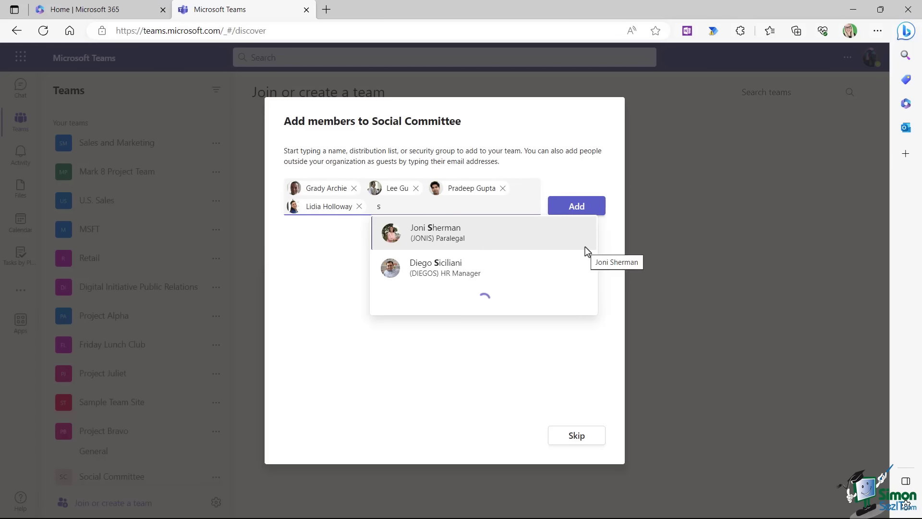
left_click(439, 240)
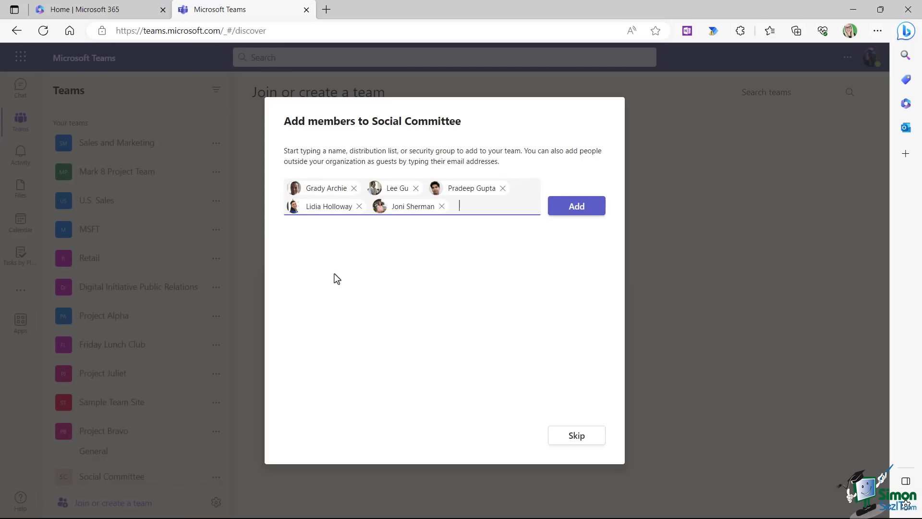
left_click(573, 208)
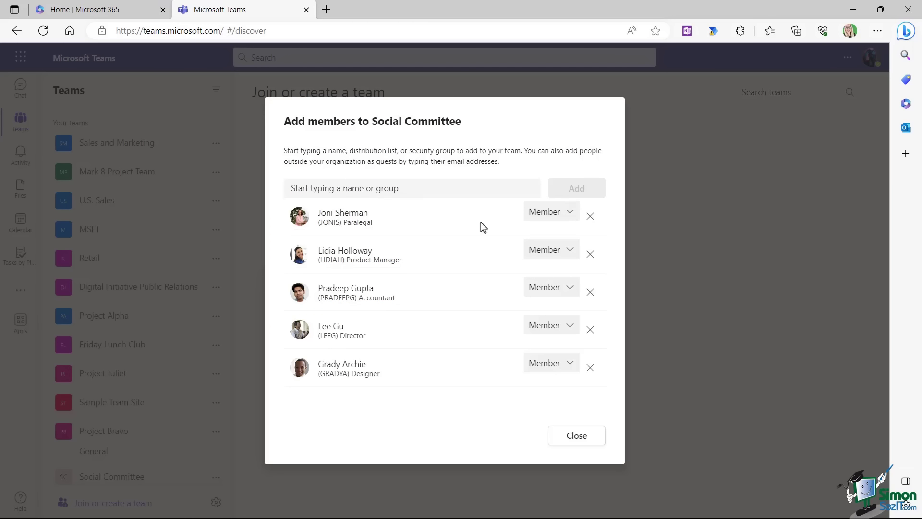
Step: Check the role choices for the Paralegal, keep the Member role and finish adding members to Social Committee
left_click(570, 215)
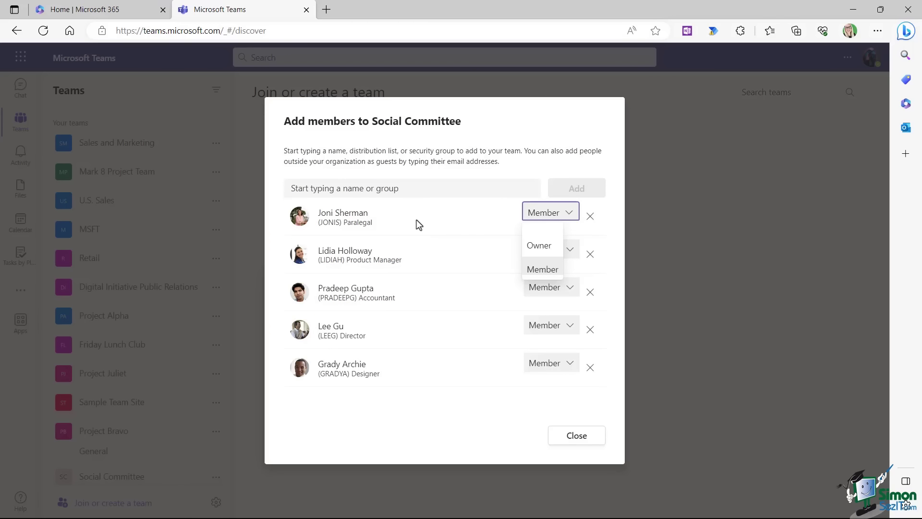
left_click(440, 216)
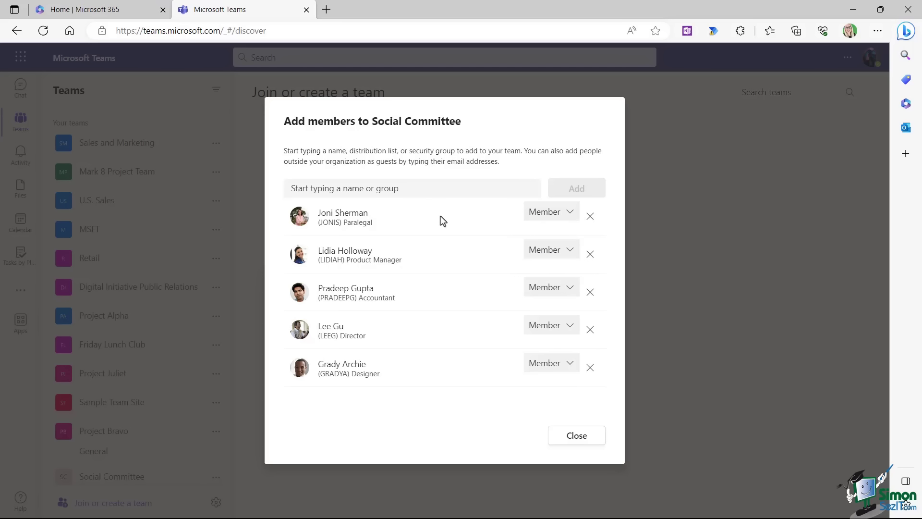
left_click(573, 441)
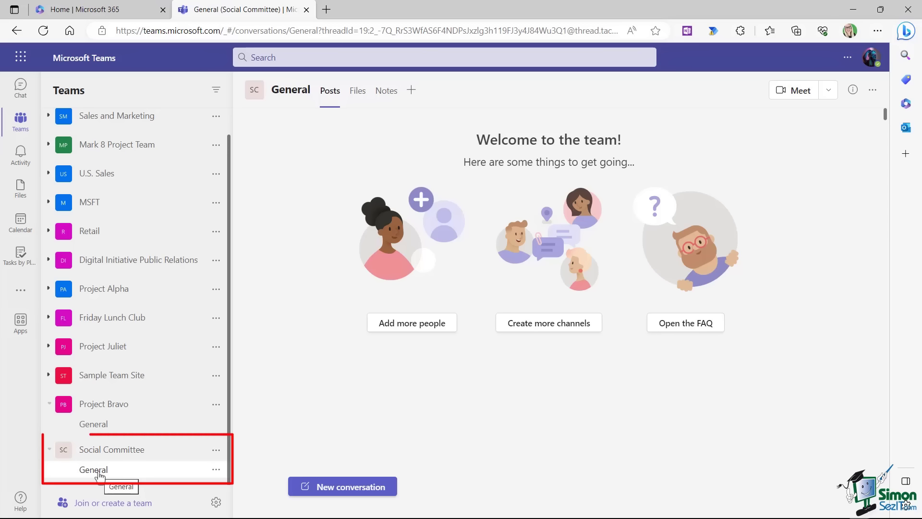
Step: Start creating a team from the Onboard Employees template and make it public
left_click(96, 504)
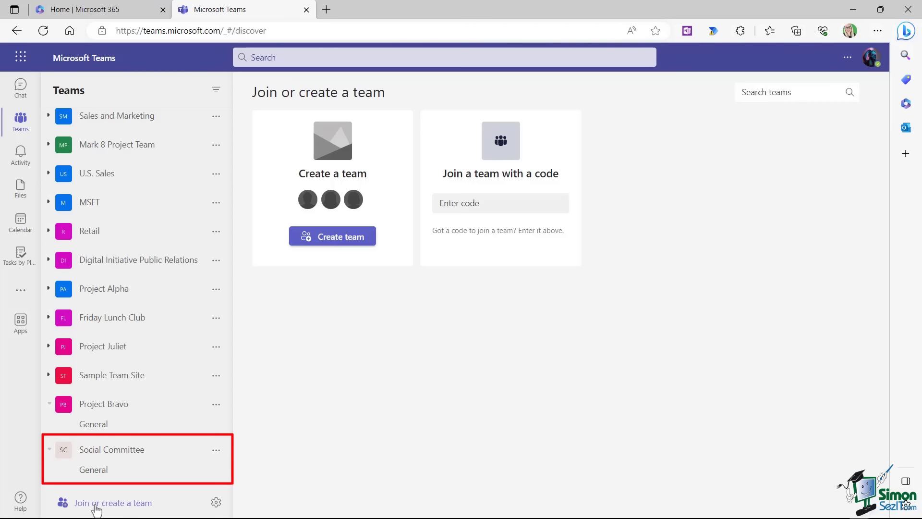
left_click(336, 238)
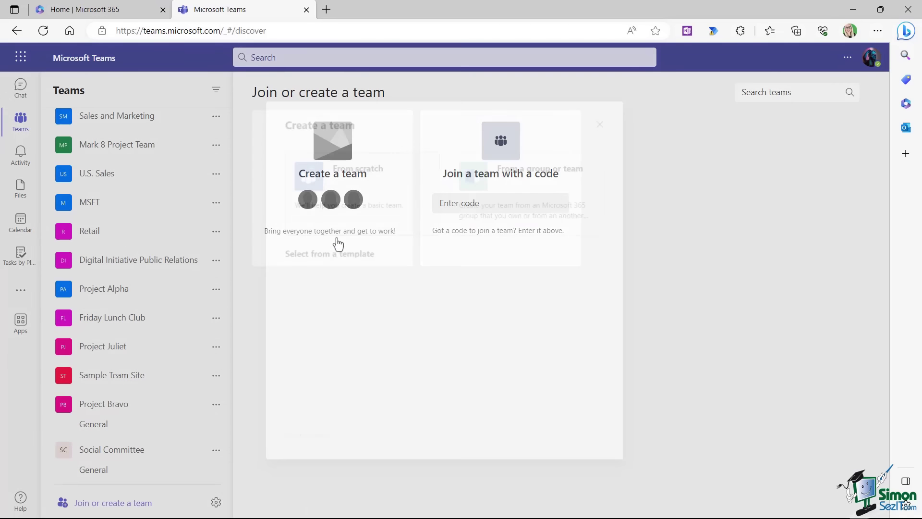
scroll(603, 213, "down", 3)
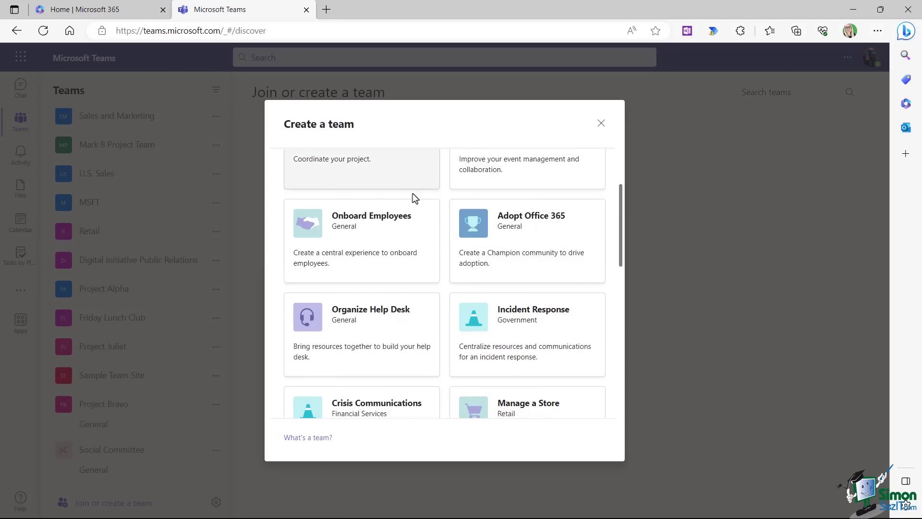
left_click(389, 222)
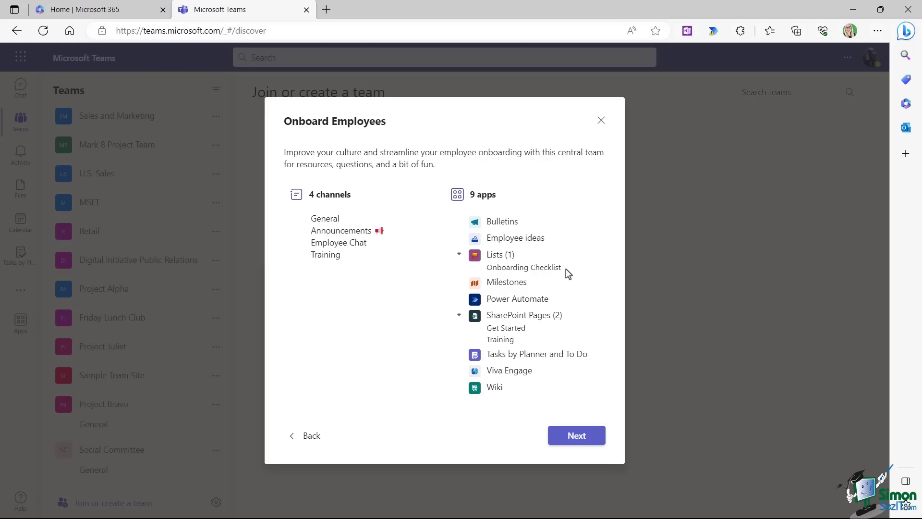
left_click(574, 435)
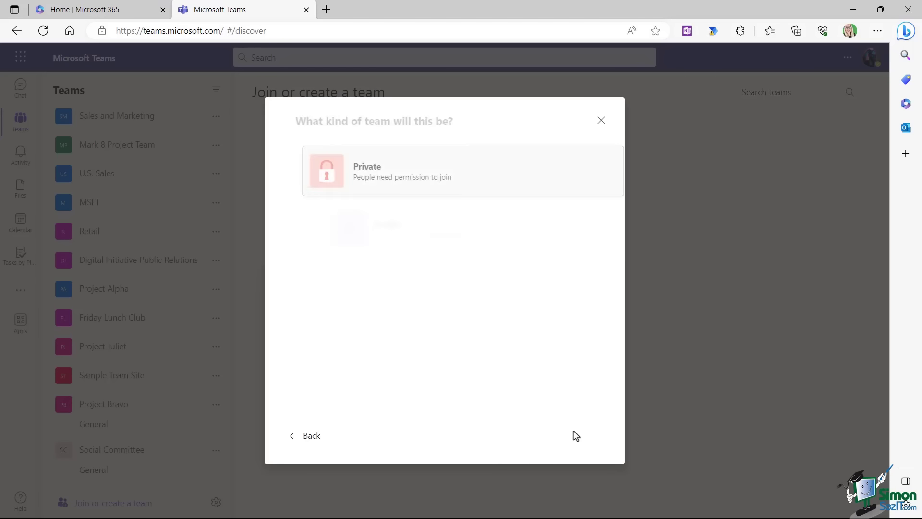
left_click(402, 229)
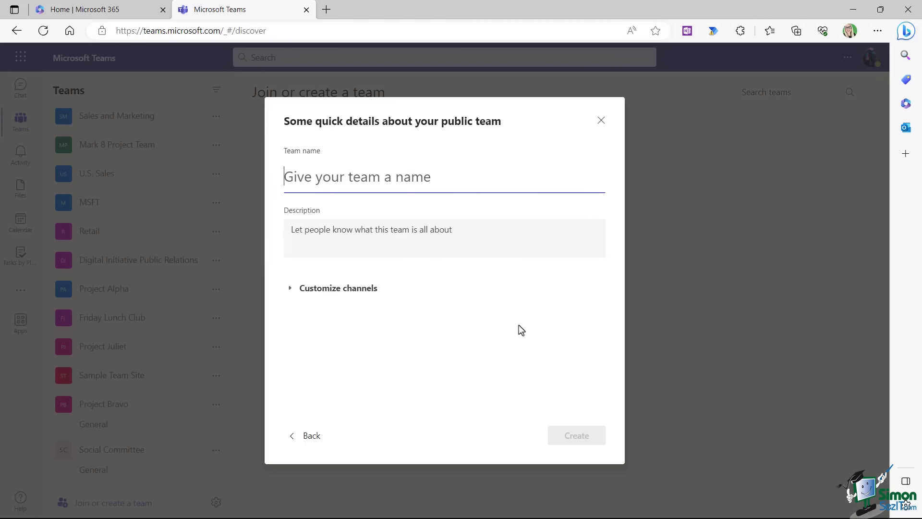
Step: Name the team Employee Onboarding, keep the template's channel names, create it and check its channels in the team list
type("Emplo")
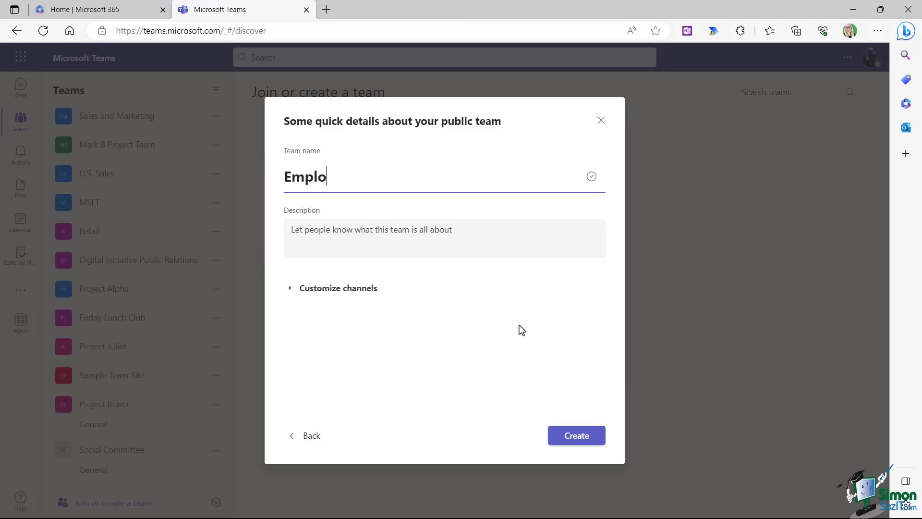
type("yee Onboarding")
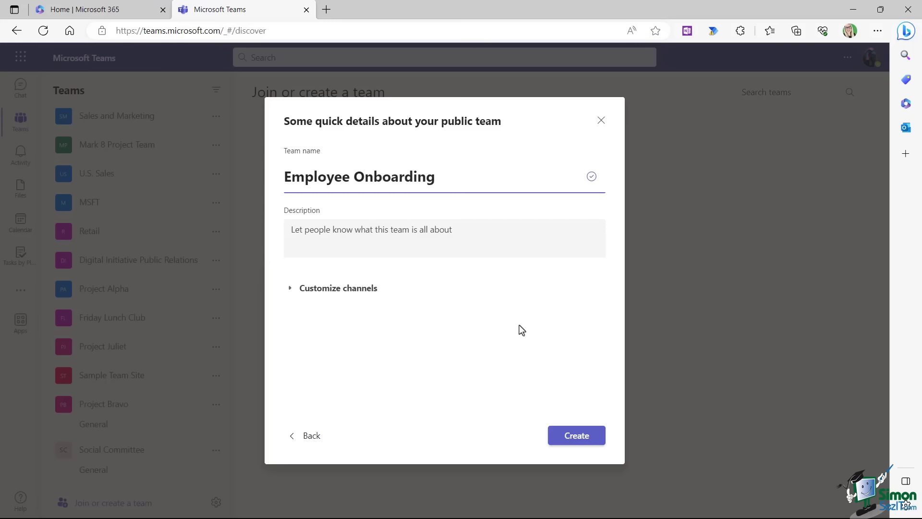
left_click(291, 290)
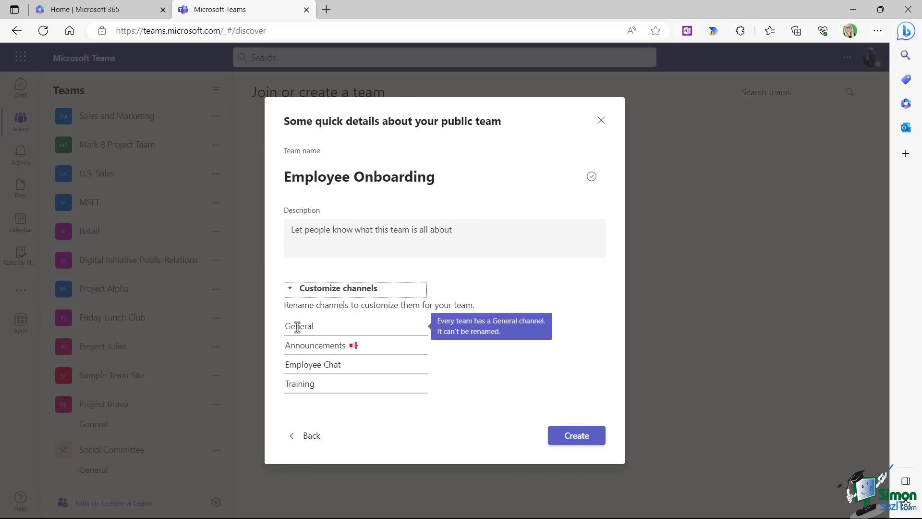
left_click(305, 345)
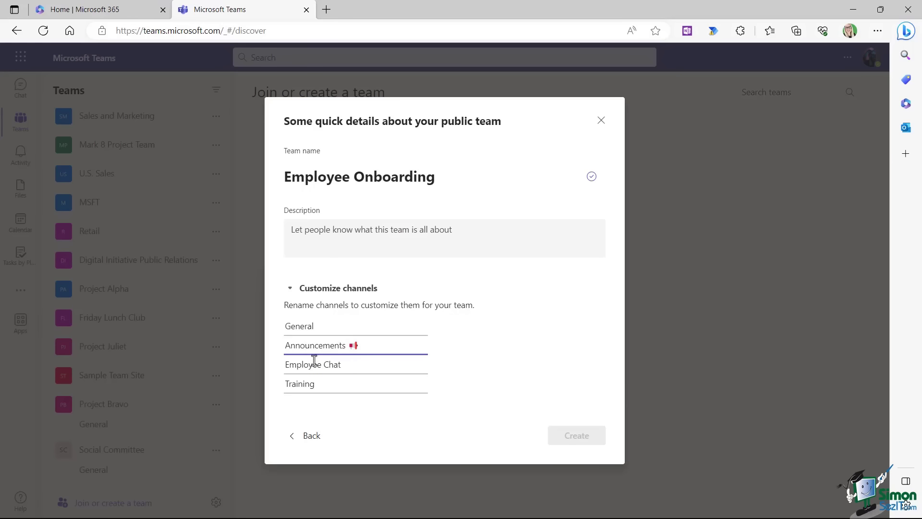
left_click(528, 327)
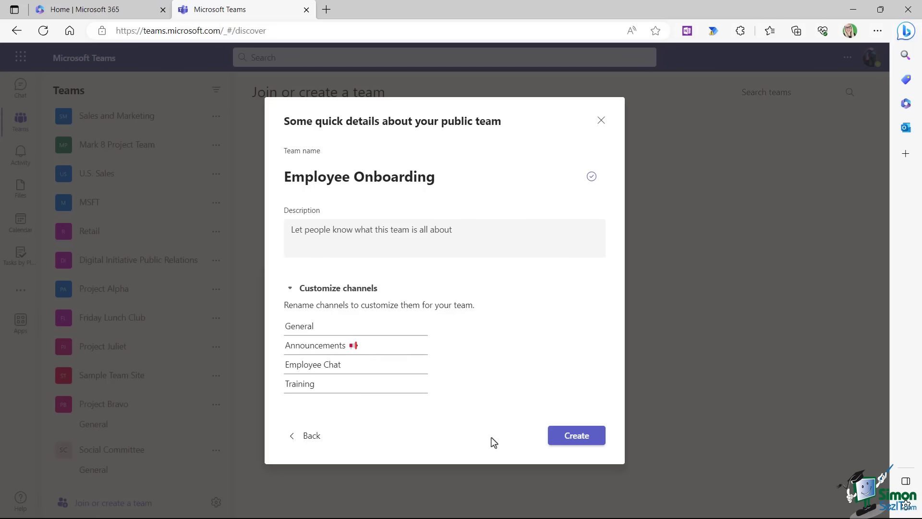
left_click(576, 438)
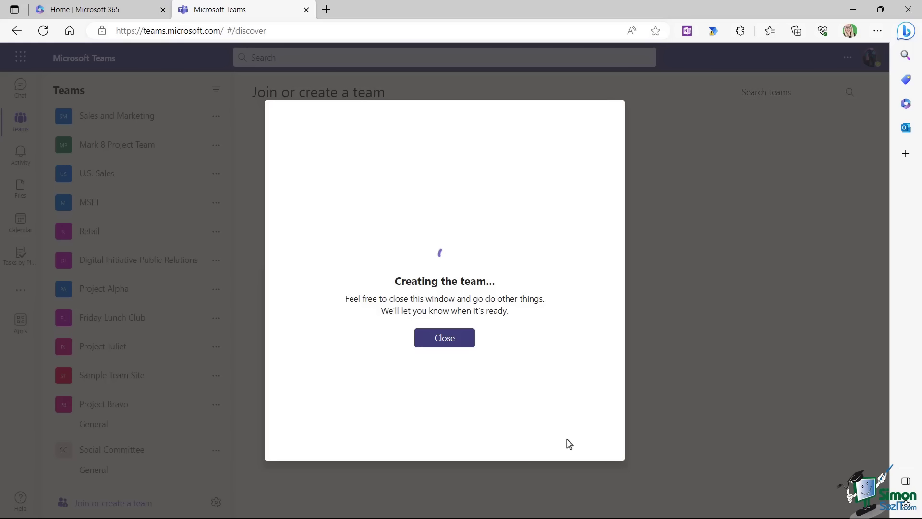
left_click(445, 338)
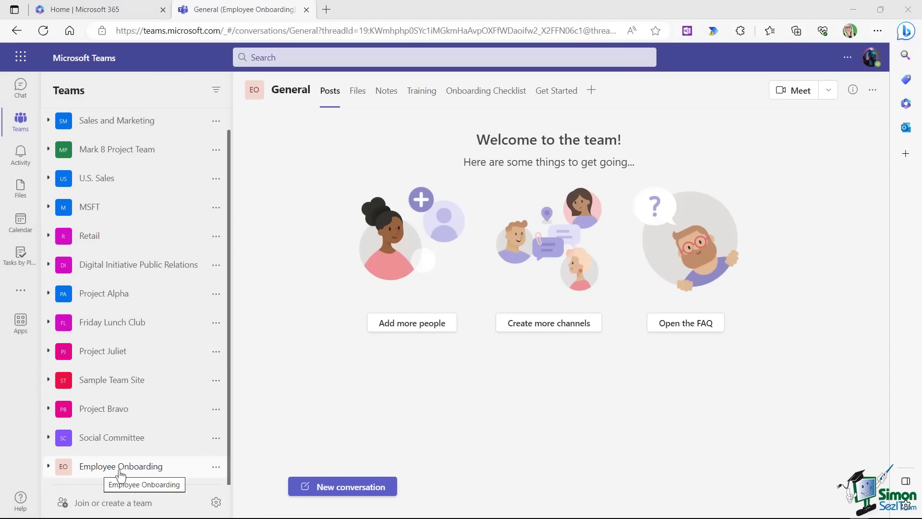
left_click(48, 467)
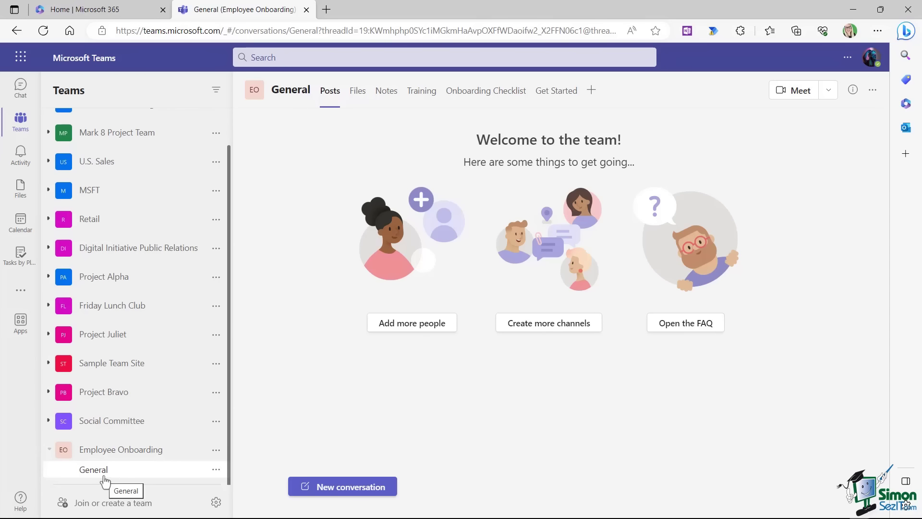
left_click(49, 450)
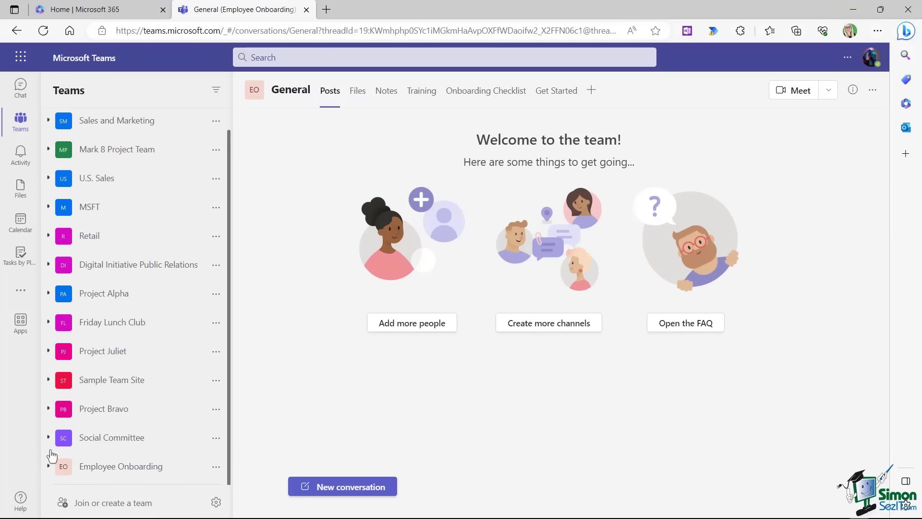
Step: Join the public team Music and Movie Recommendations from the page for joining or creating teams
left_click(93, 509)
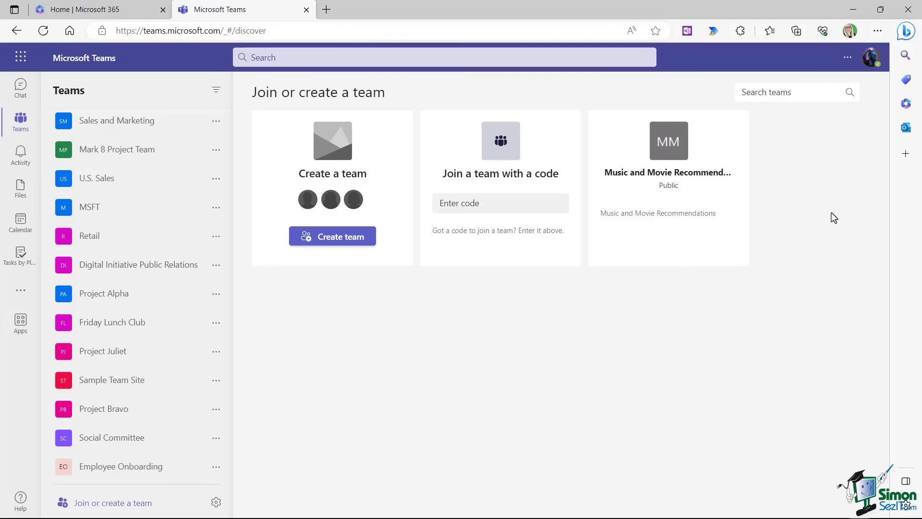
mouse_move(666, 222)
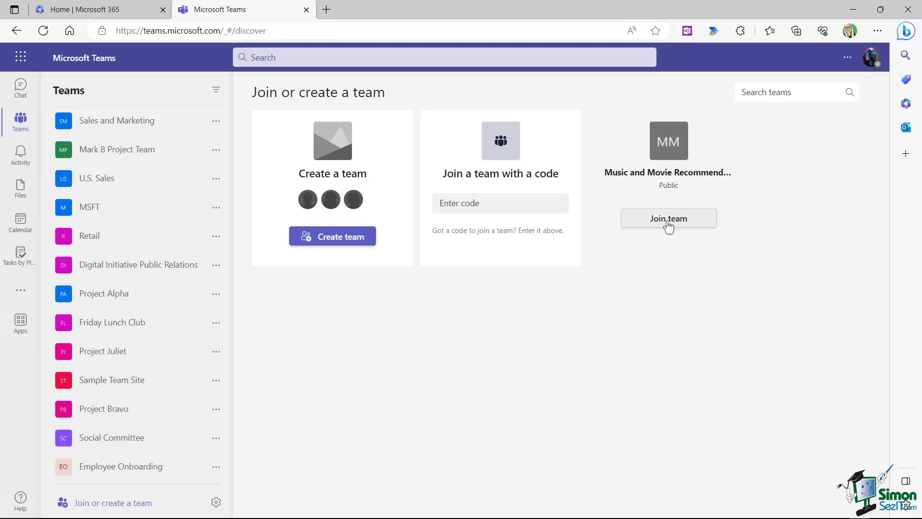
left_click(667, 220)
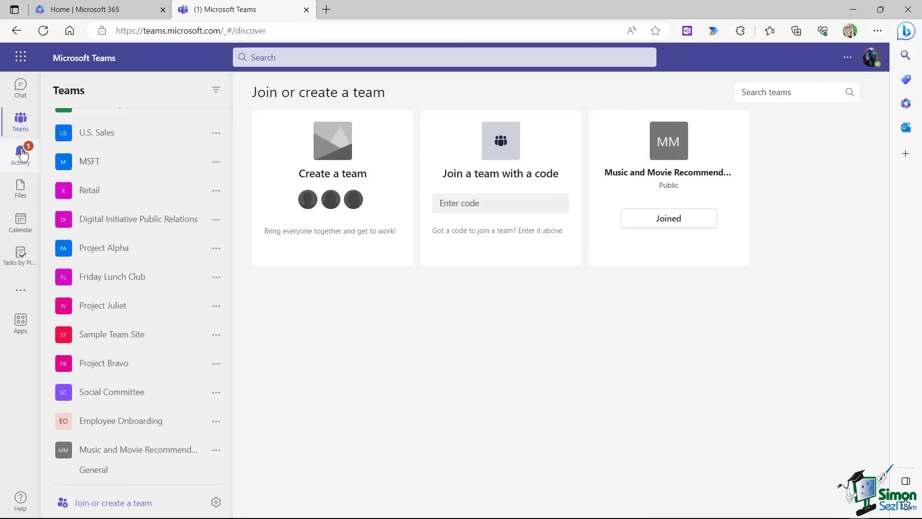
Step: Read the unread activity notification about the Brainstorming team and locate that team in the team list
left_click(22, 155)
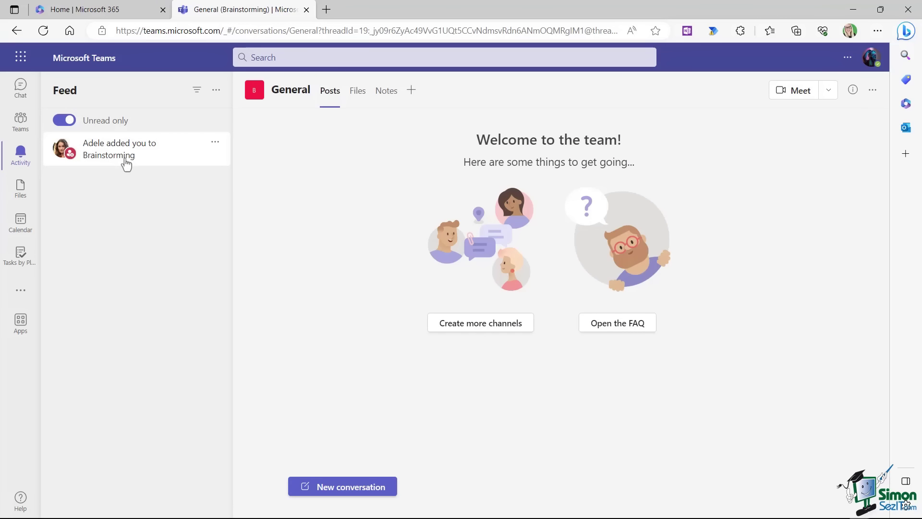
left_click(20, 121)
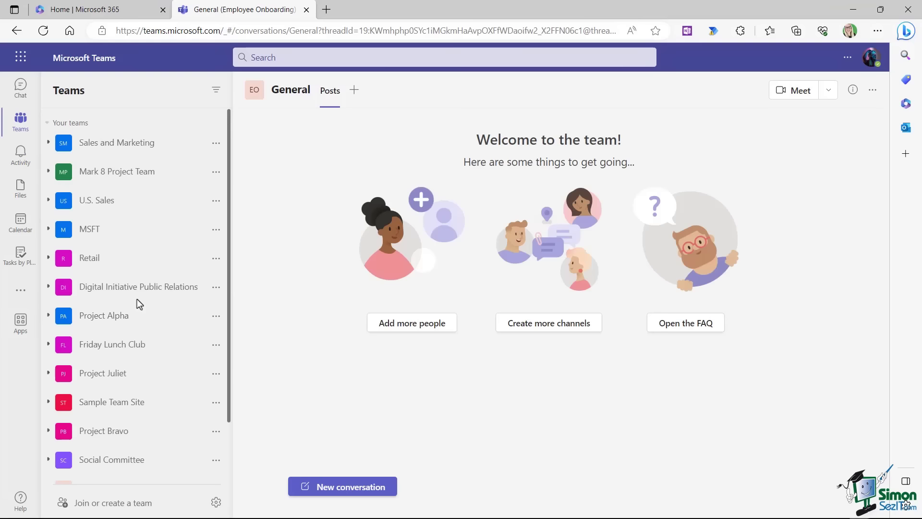
scroll(138, 304, "down", 2)
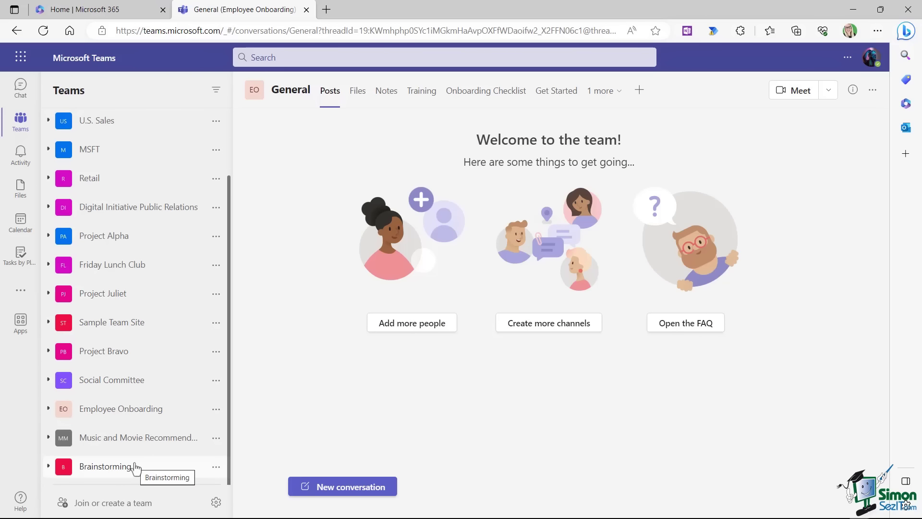
Step: Generate a team code in Project Bravo's settings and return to the page for joining a team with a code
left_click(128, 502)
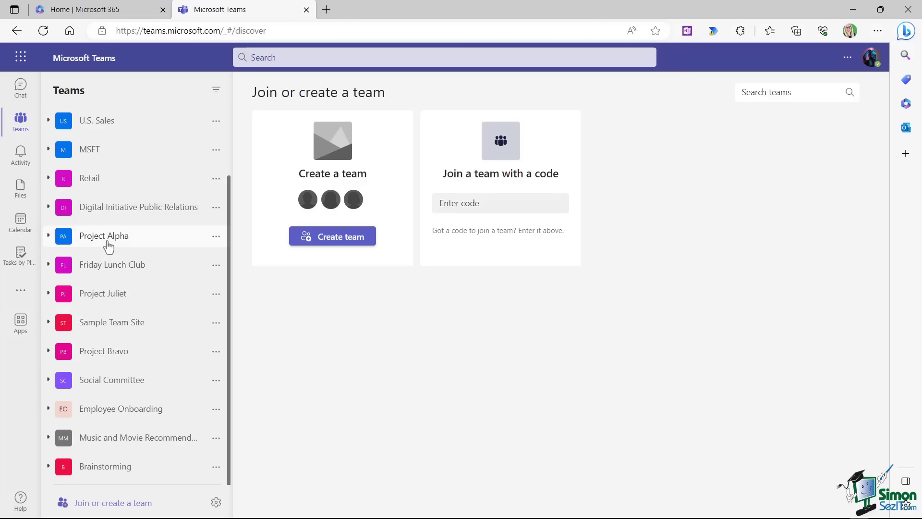
left_click(216, 354)
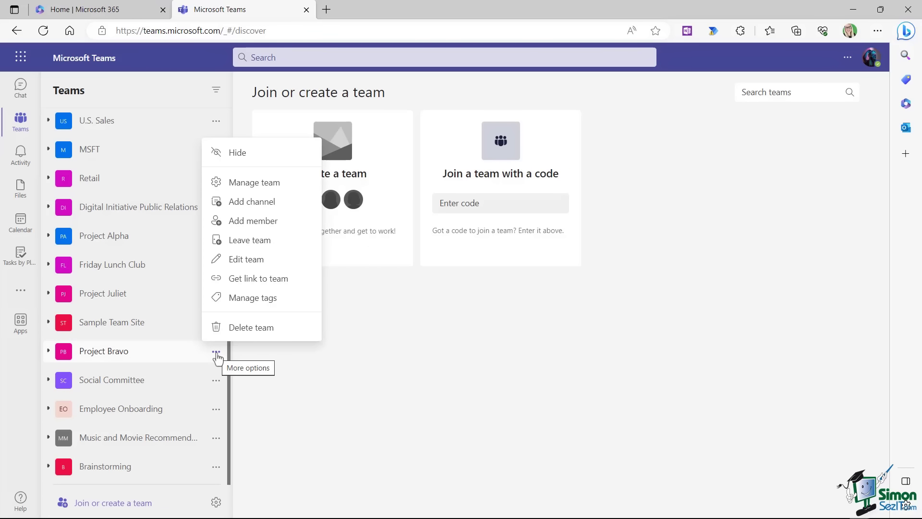
left_click(254, 183)
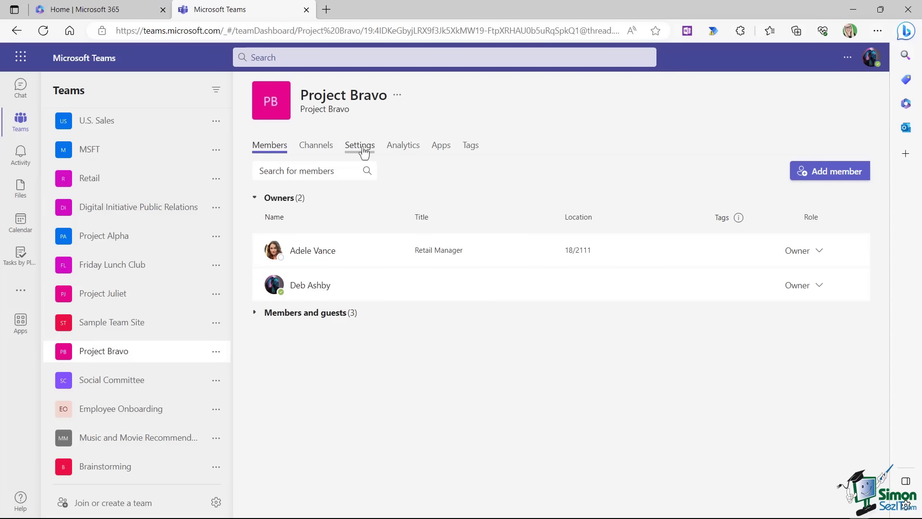
left_click(363, 152)
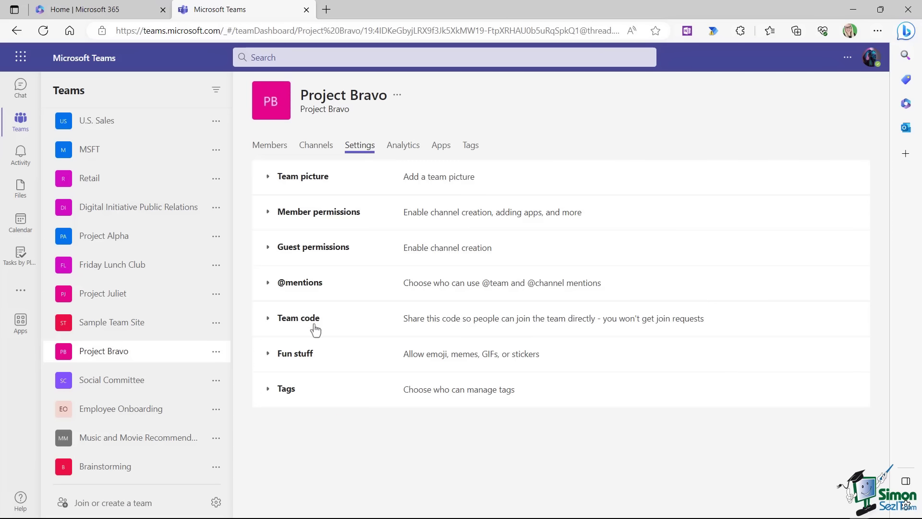
left_click(268, 318)
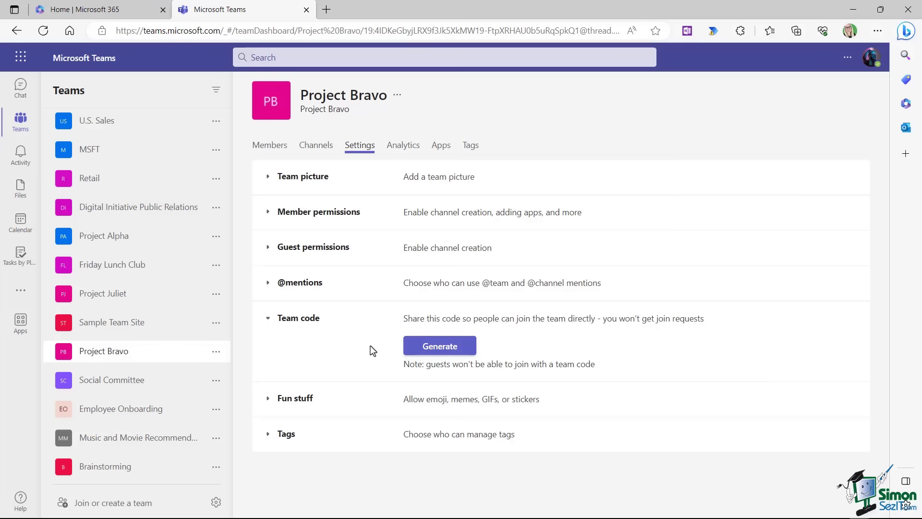
left_click(440, 347)
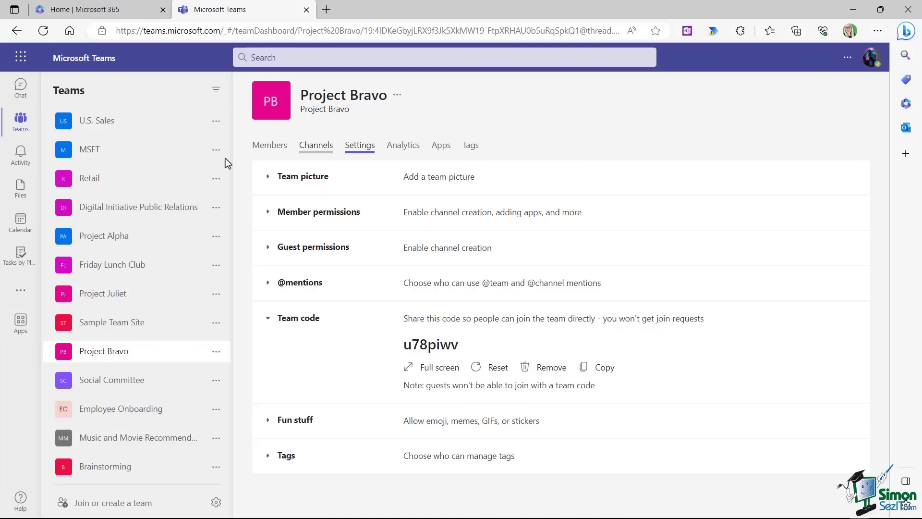
left_click(112, 505)
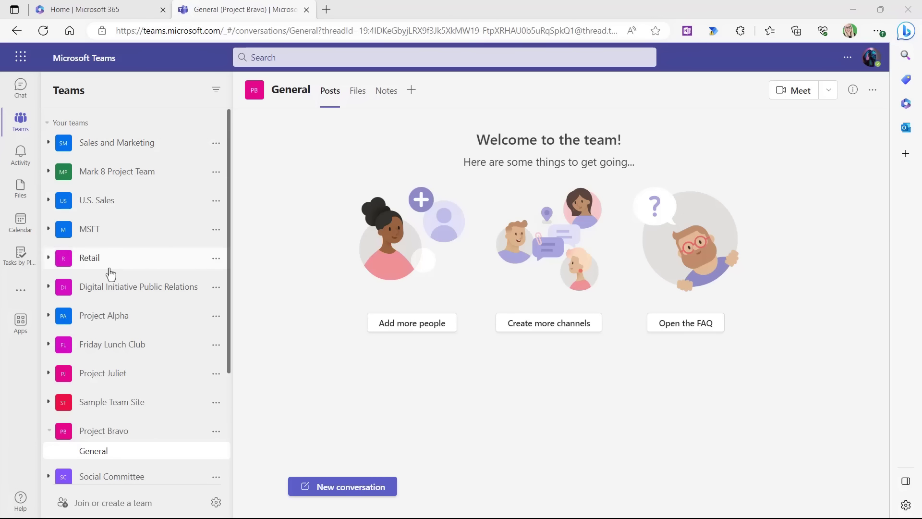
Step: Post "Hello everyone! What do you think of the new channel?" as a new conversation in Project Bravo's General channel
scroll(115, 411, "down", 3)
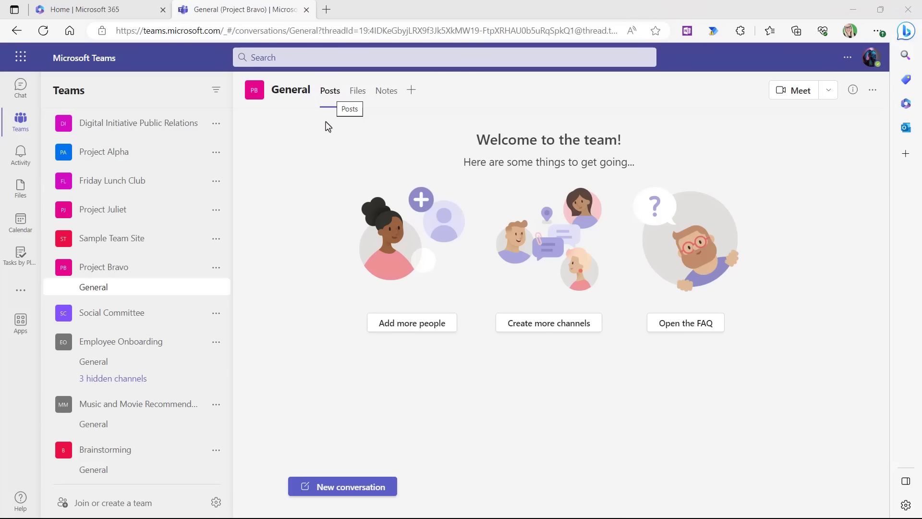
left_click(338, 488)
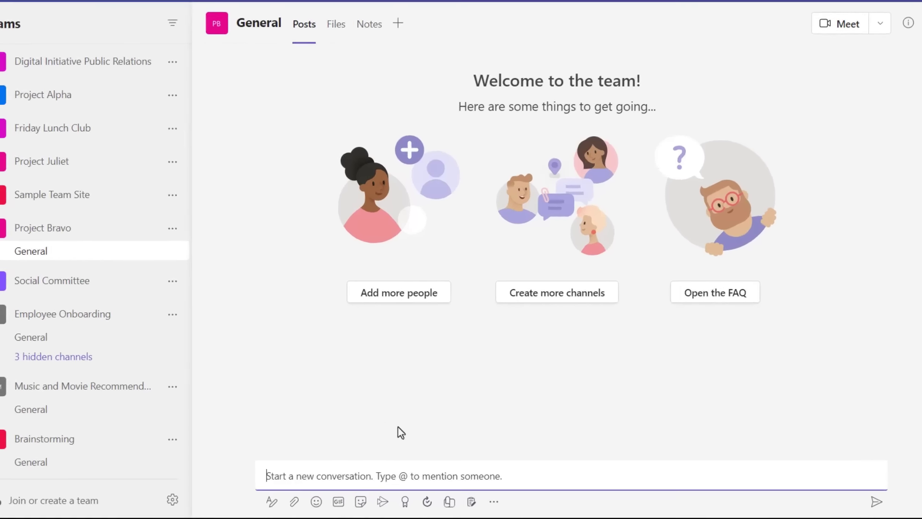
type("Hell")
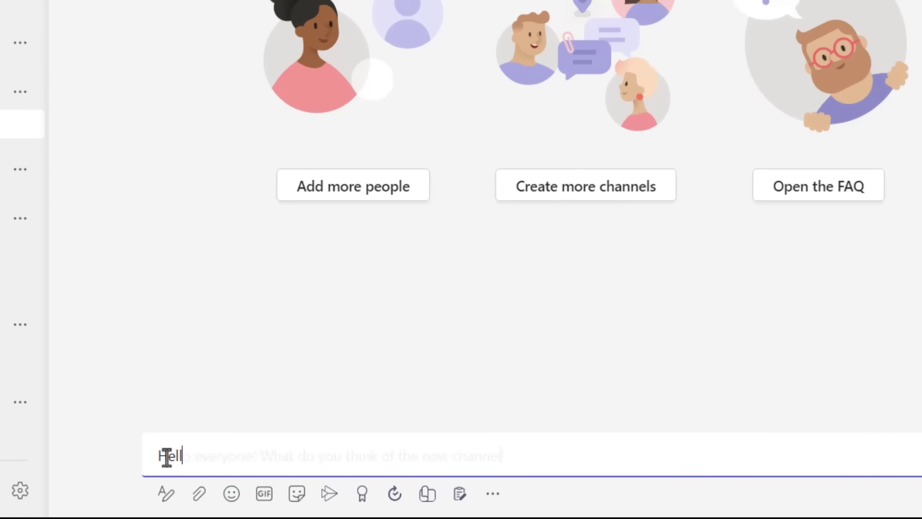
key("Tab")
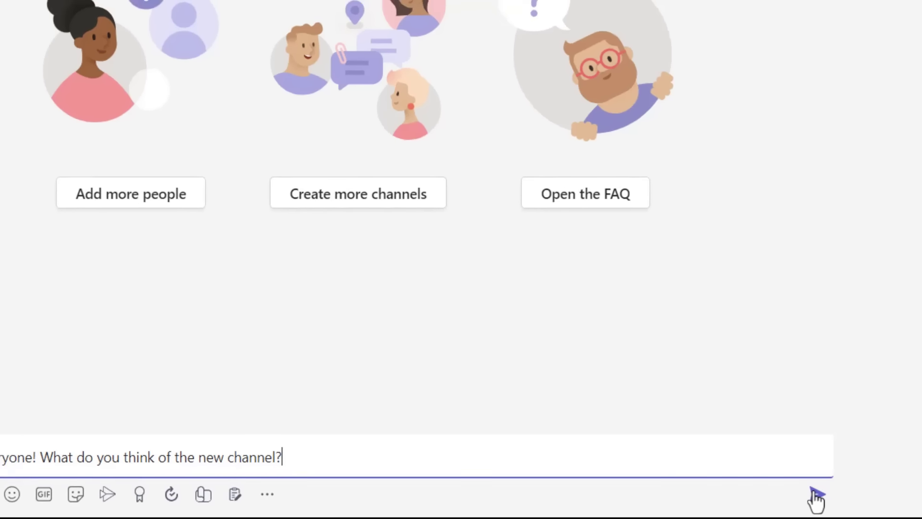
left_click(815, 496)
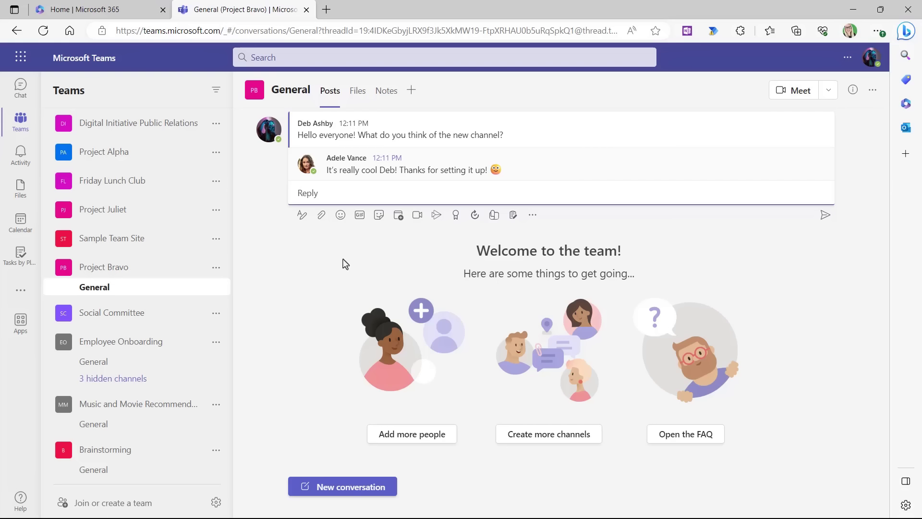
Step: Draft the reply "You're welcome!" with a red heart emoji in the thread about the new channel
type("You're welcome!")
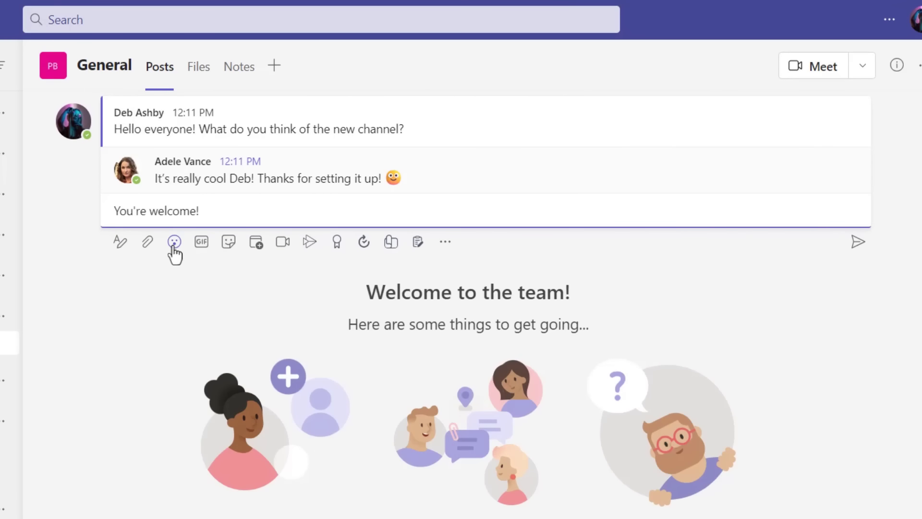
left_click(174, 241)
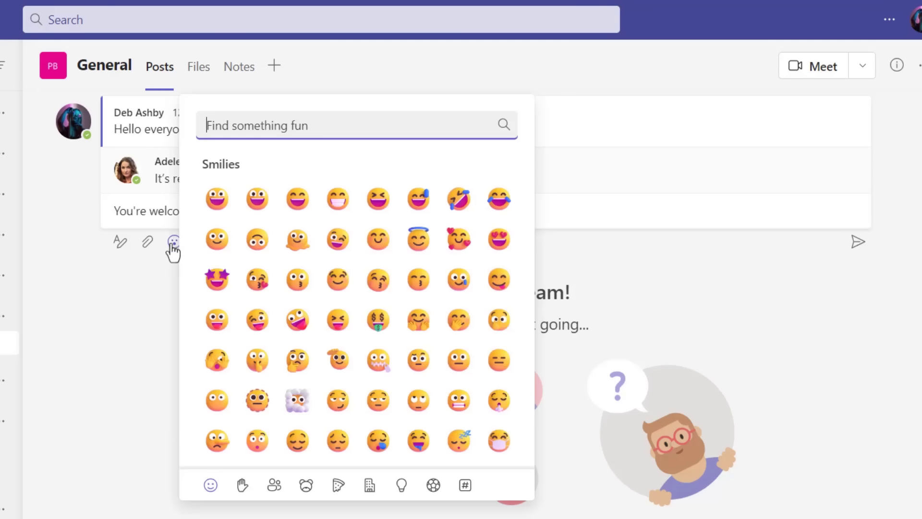
left_click_drag(528, 185, 528, 312)
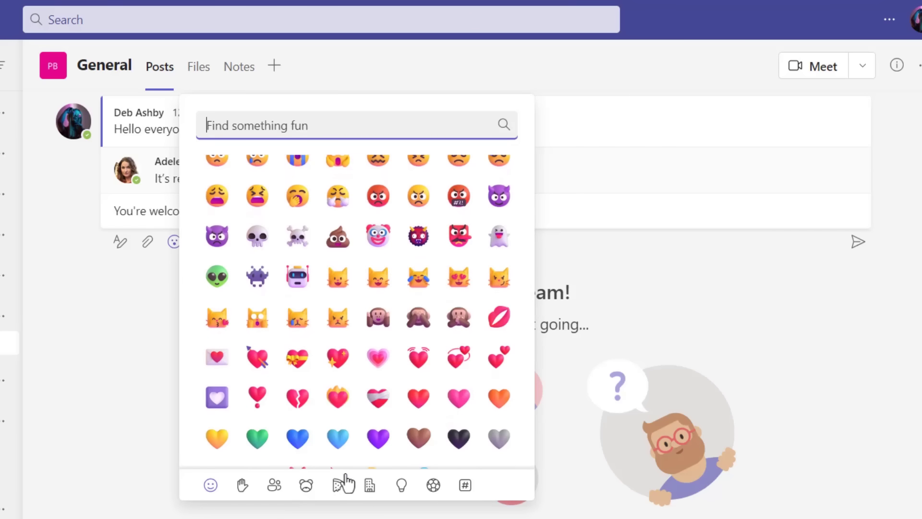
left_click(419, 403)
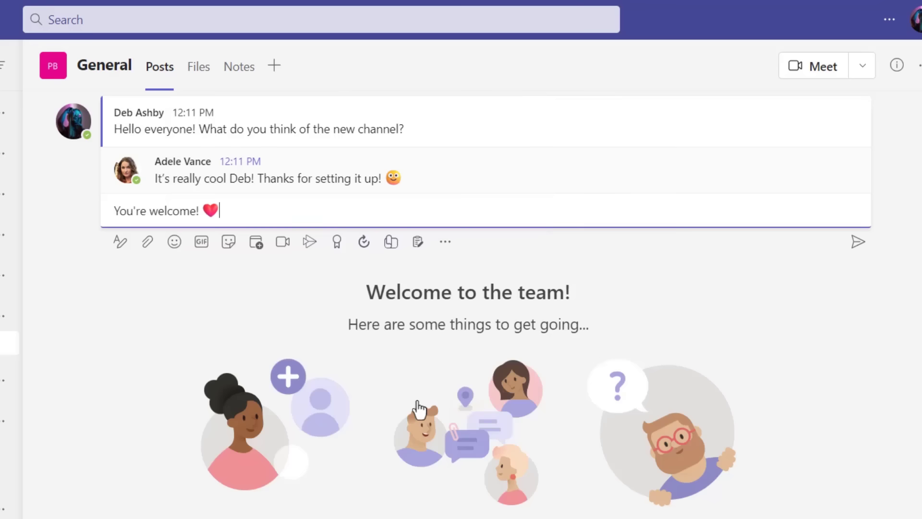
Step: Browse the GIF gallery for the drafted reply and close it without inserting anything
left_click(202, 243)
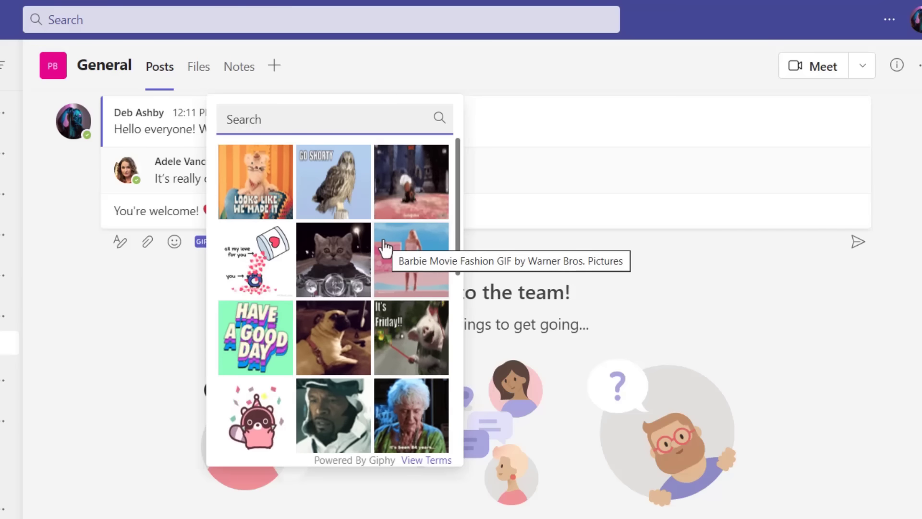
scroll(384, 247, "down", 5)
scroll(386, 248, "down", 2)
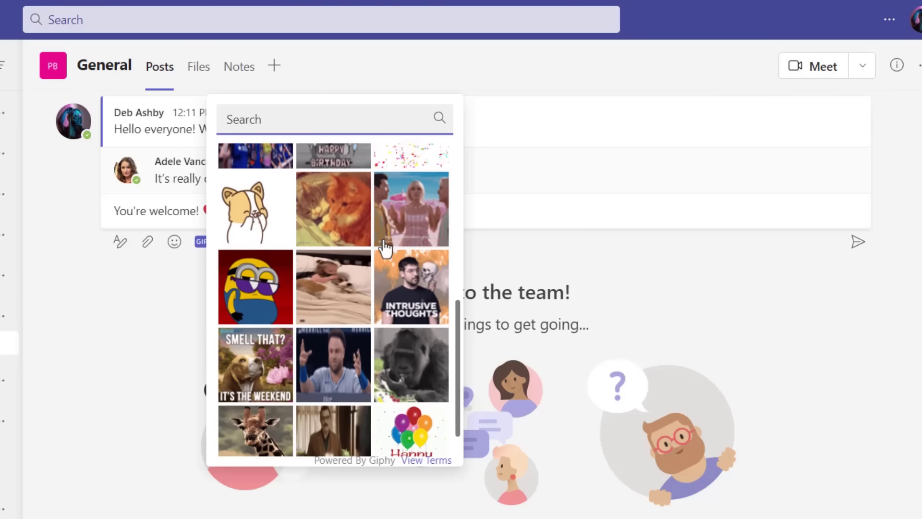
scroll(385, 247, "up", 3)
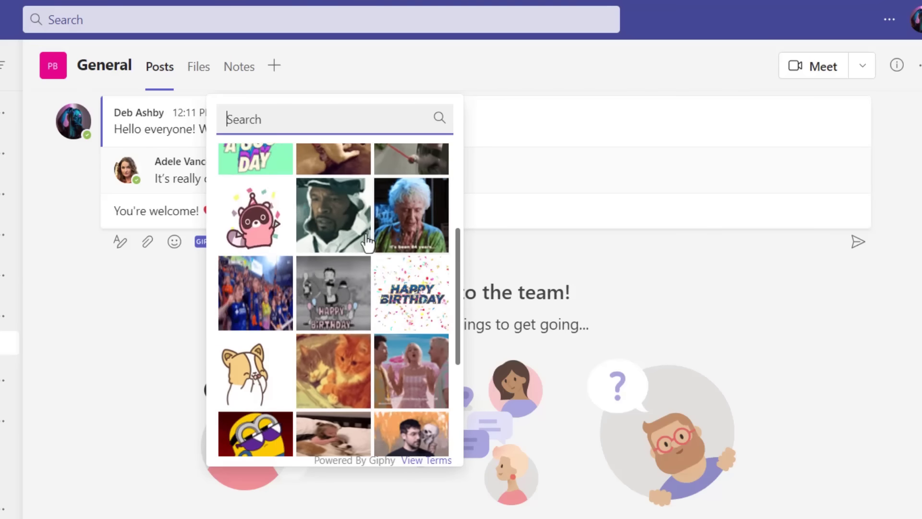
left_click(181, 212)
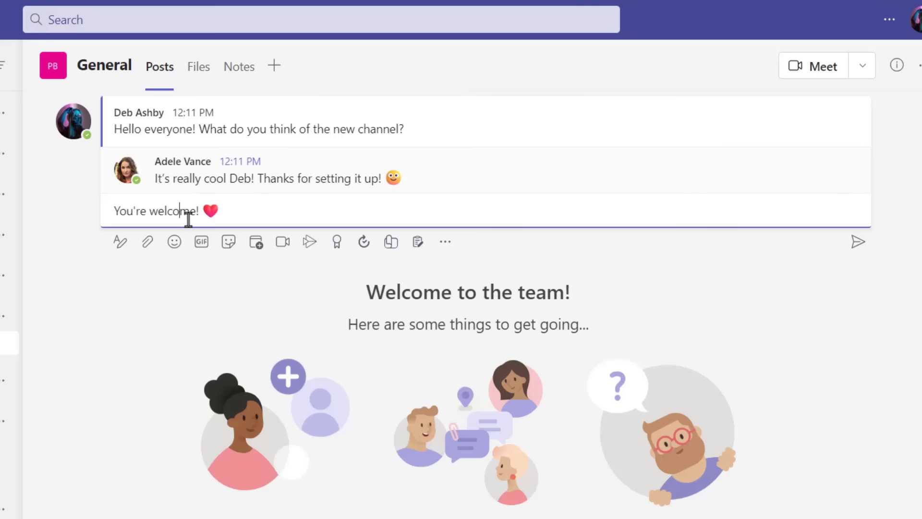
Step: Browse the Clippy, Donut Friends, Uncle Blob, Animalopolis and Office Drama sticker collections
left_click(228, 249)
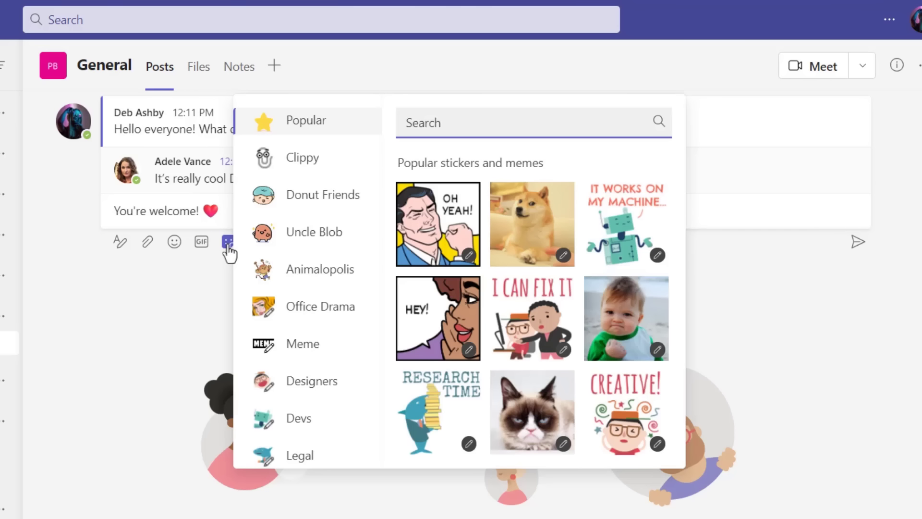
left_click(308, 168)
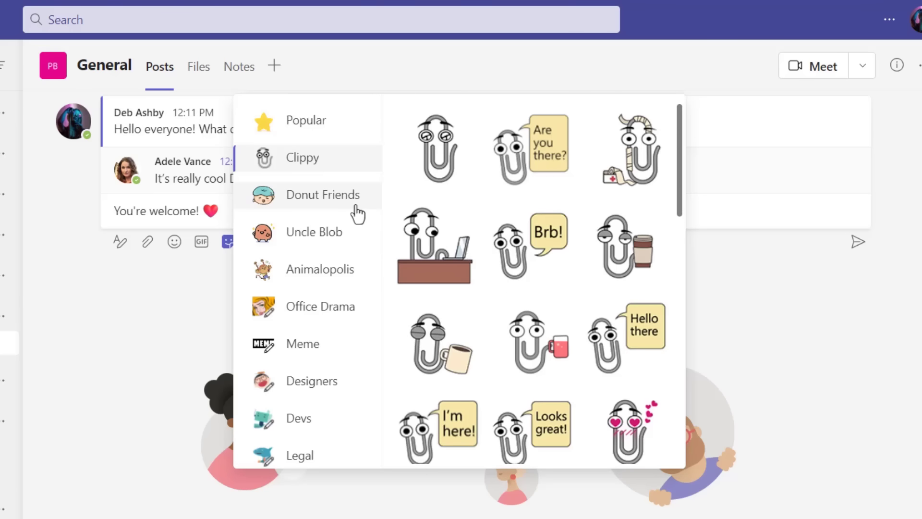
left_click(315, 207)
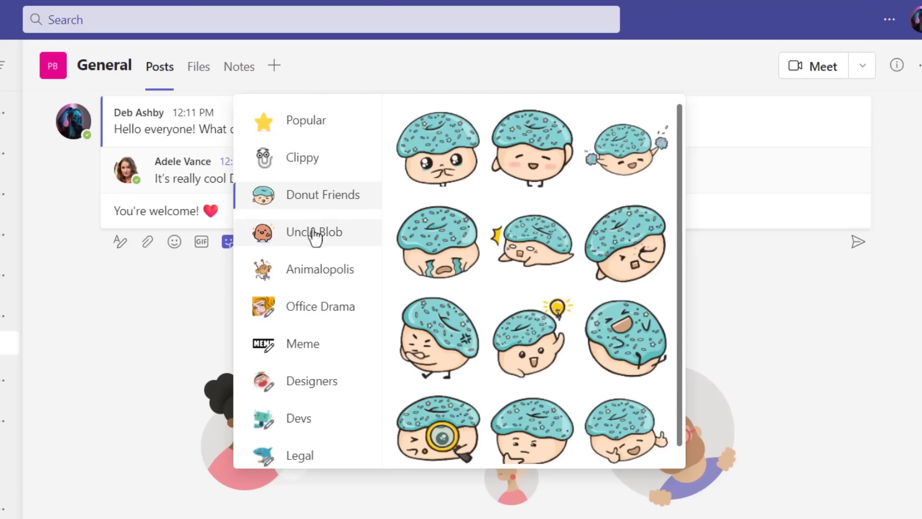
left_click(313, 238)
left_click(321, 278)
left_click(319, 309)
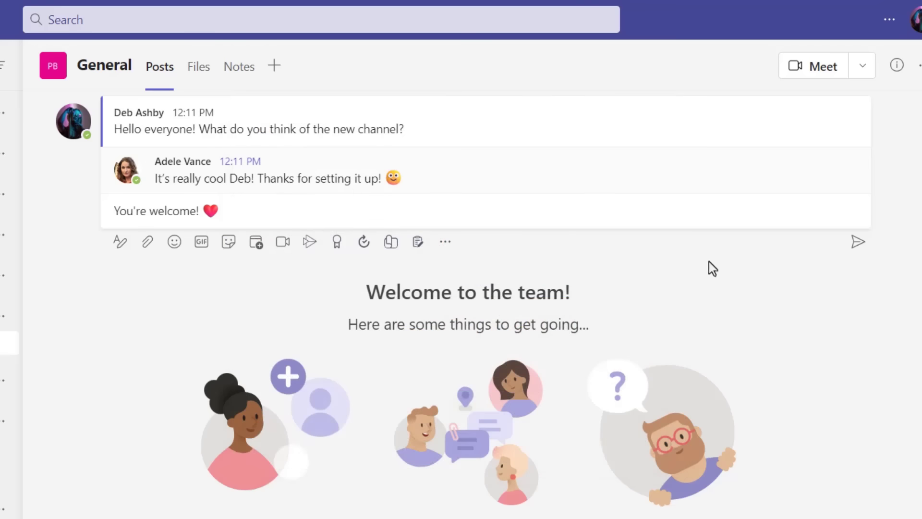
Step: Send the drafted heart reply and add a thumbs-up reaction to the message asking about the project's start date
left_click(859, 242)
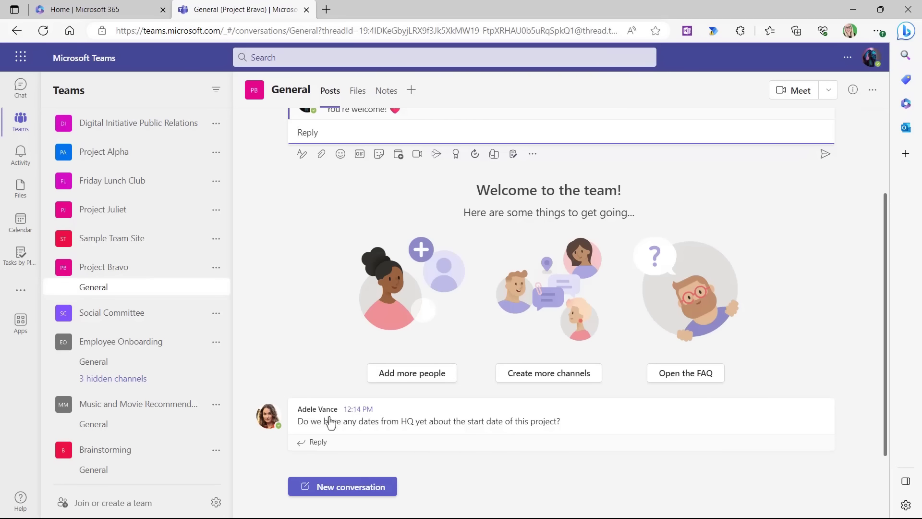
scroll(501, 299, "up", 3)
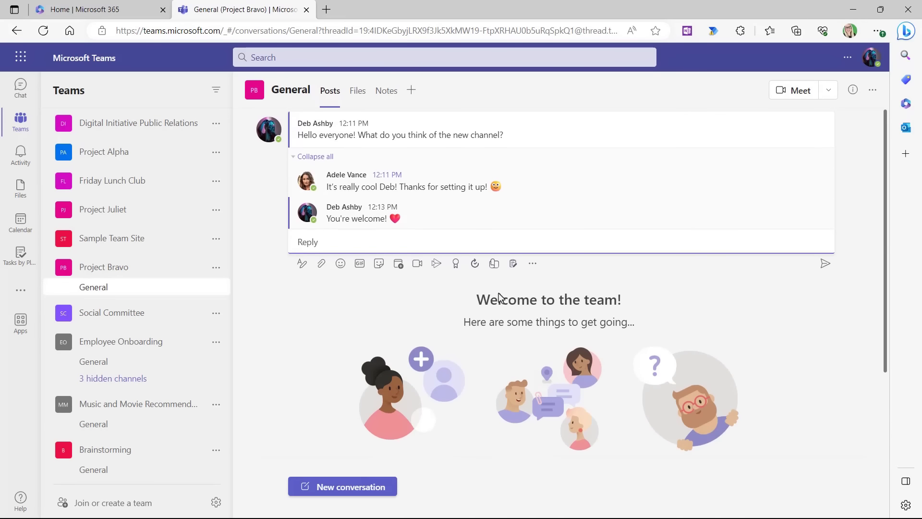
scroll(526, 344, "down", 3)
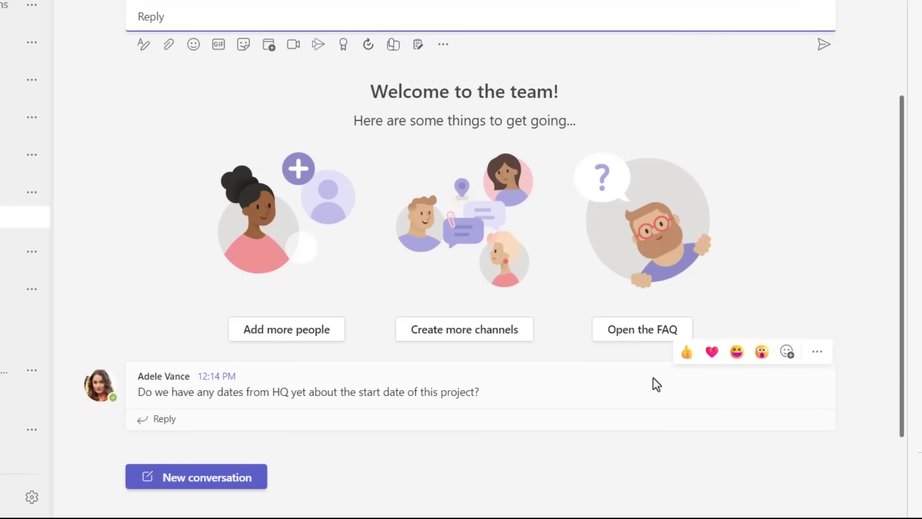
left_click(687, 354)
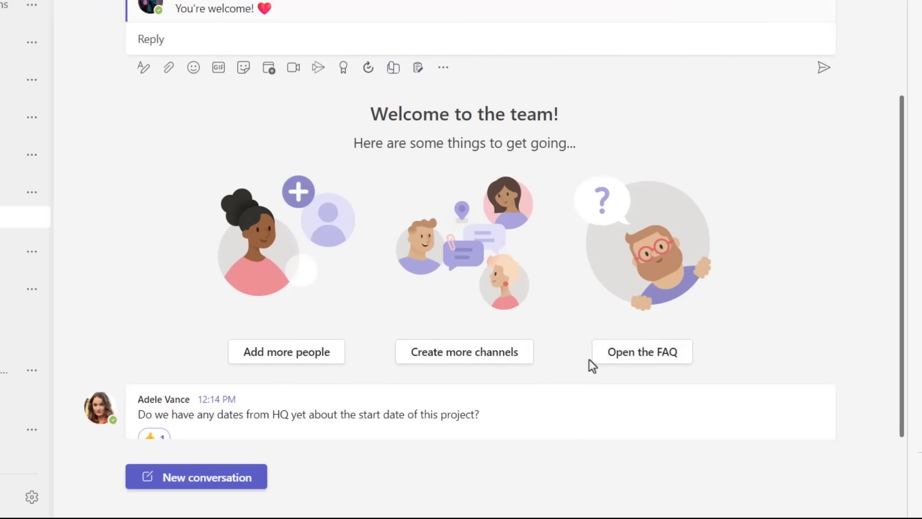
Step: Start a reply to the start-date question with formatting options expanded, and write "Not yet, I'm still waiting!"
scroll(590, 363, "down", 1)
left_click(164, 419)
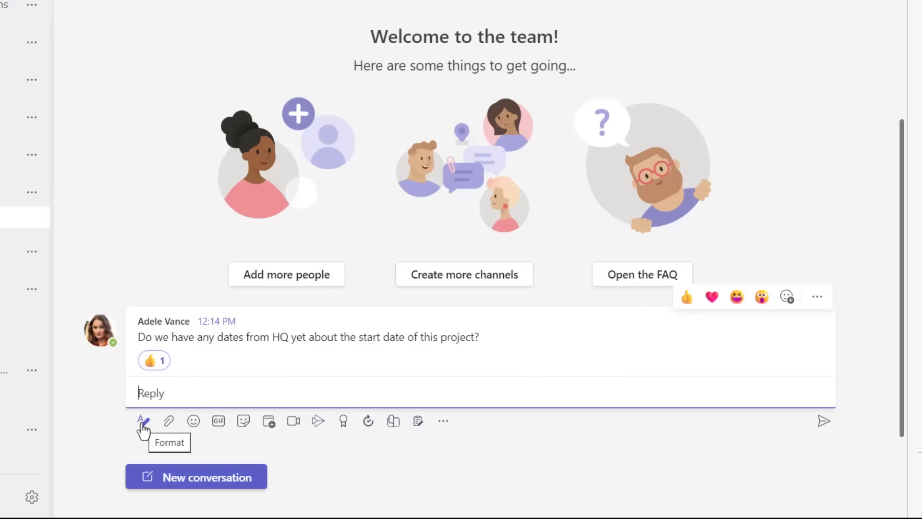
left_click(144, 422)
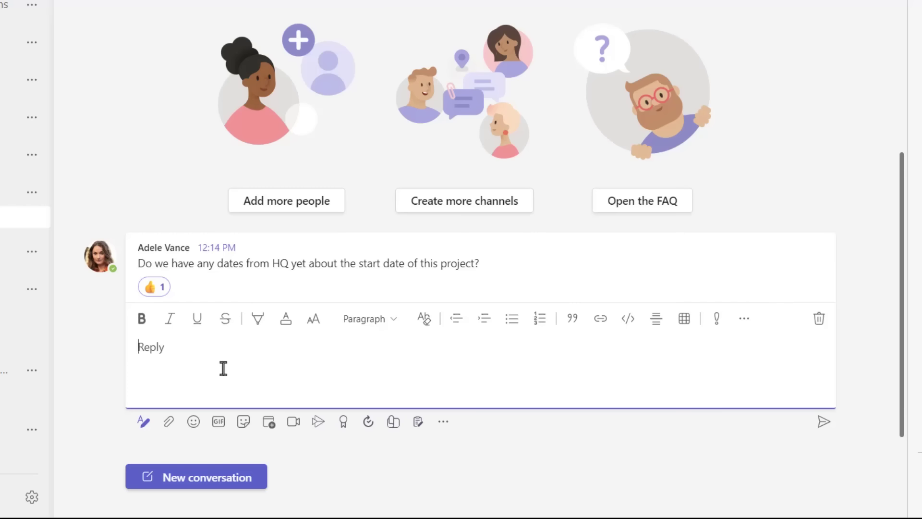
mouse_move(377, 271)
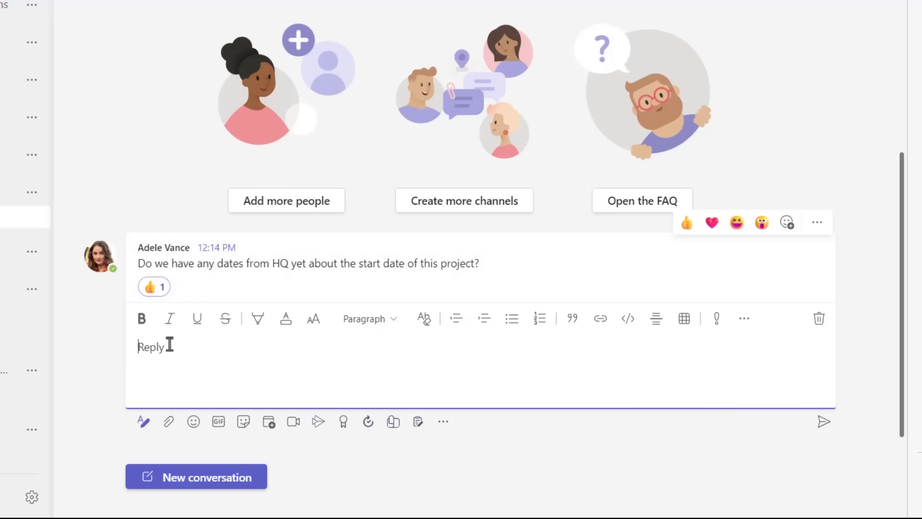
type("Not e")
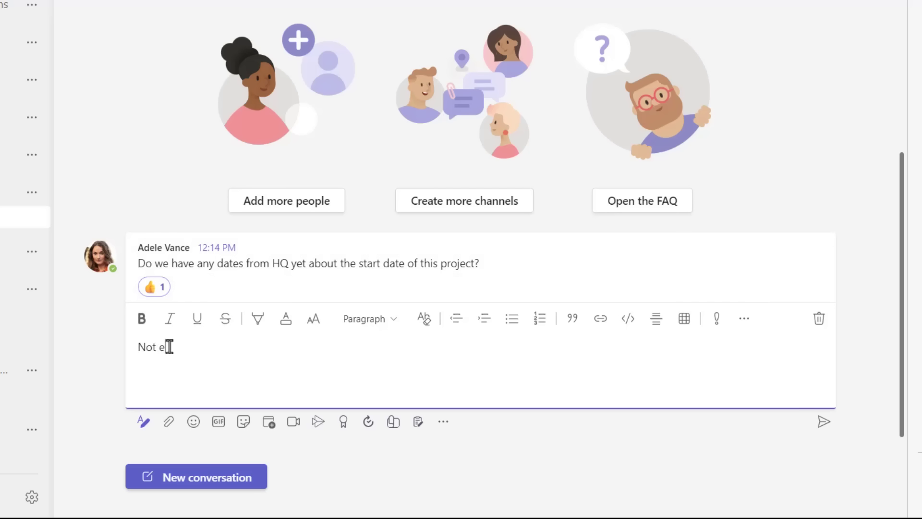
key("BackSpace")
type("yet, I'm still waiting!")
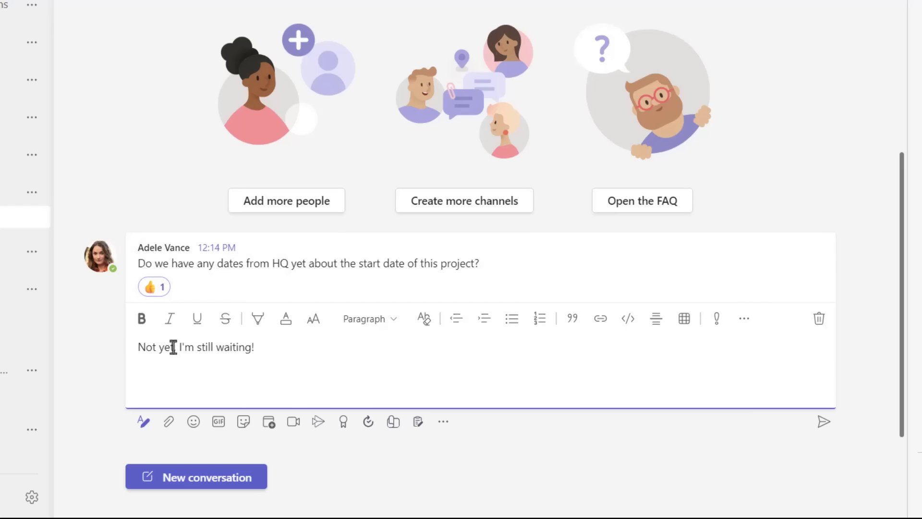
Step: Format "I'm still waiting!" in bold red and send the reply to the start-date question
left_click_drag(176, 346, 254, 347)
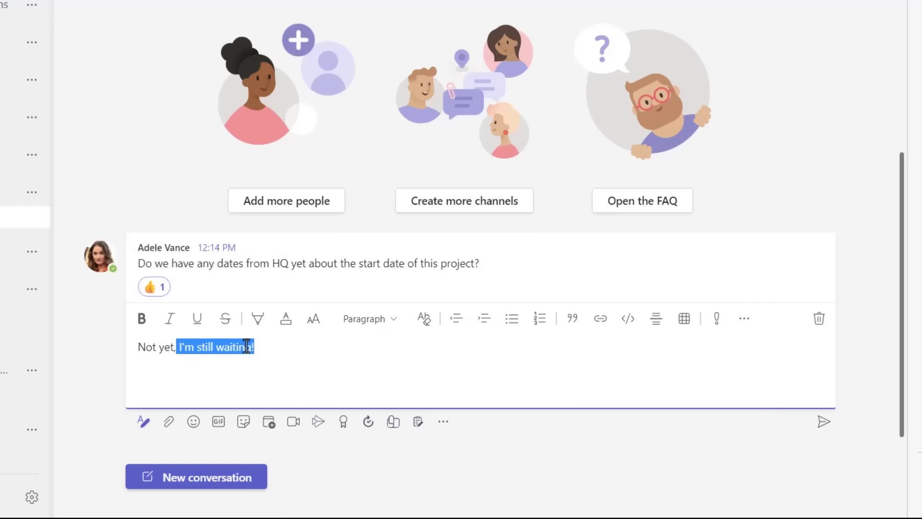
left_click(142, 319)
left_click(286, 321)
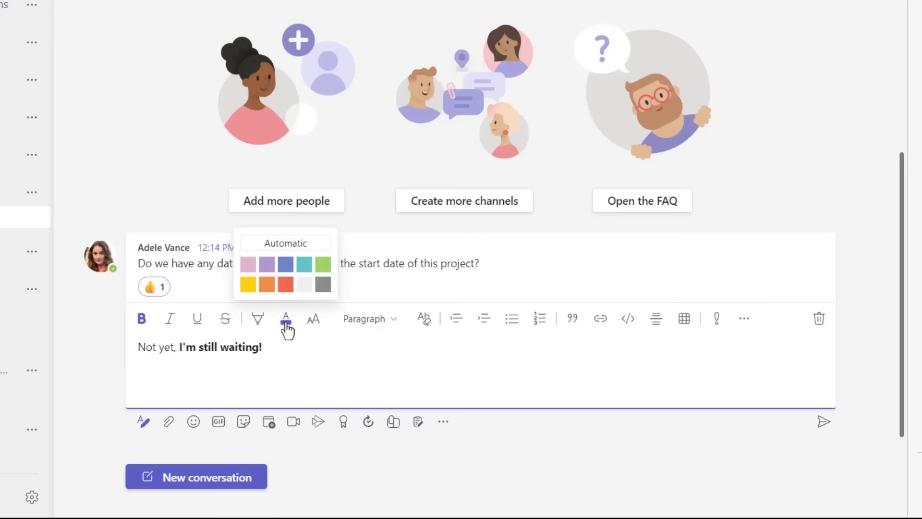
left_click(285, 285)
left_click(290, 349)
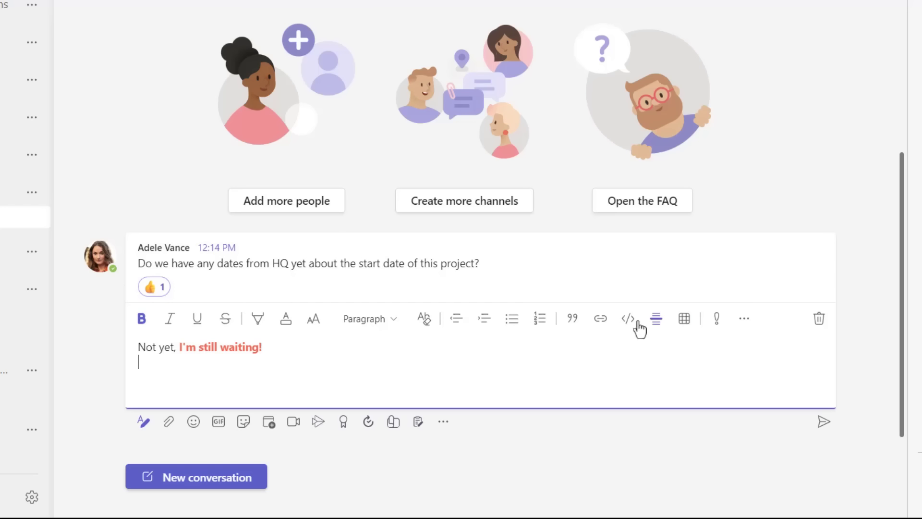
left_click(284, 342)
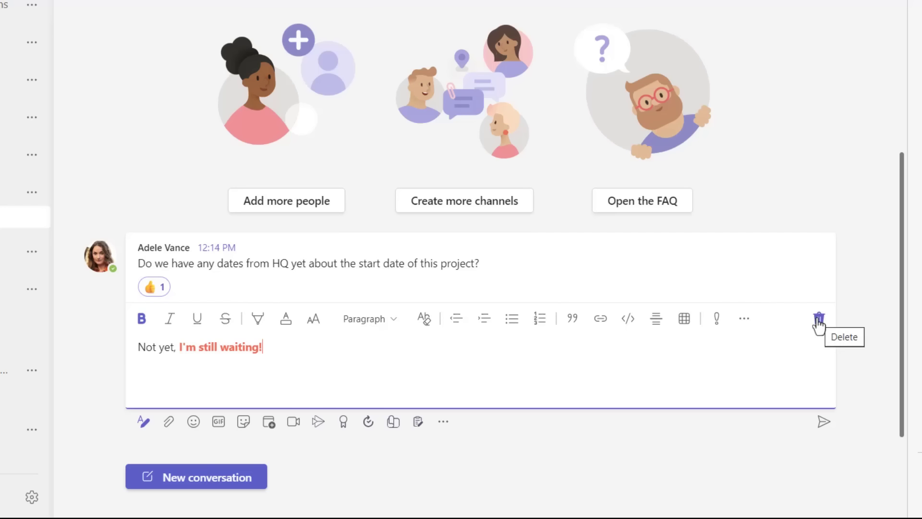
left_click(823, 422)
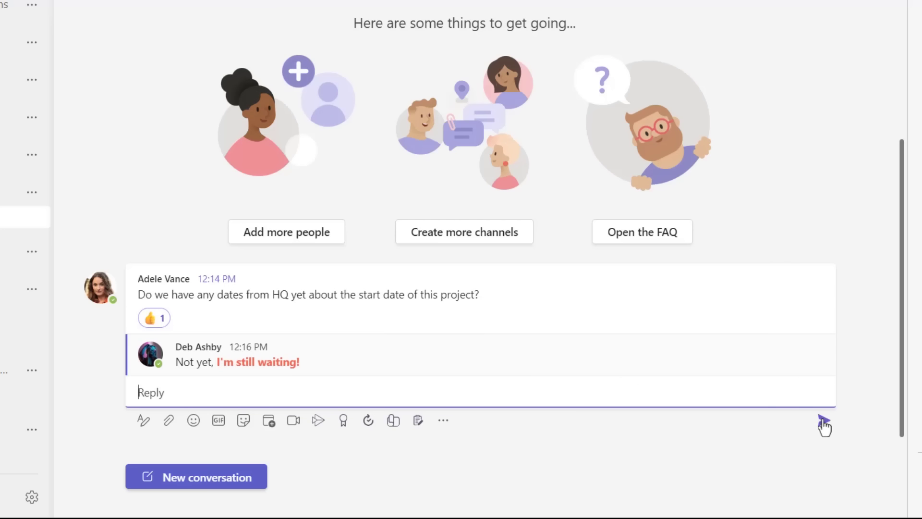
left_click(396, 356)
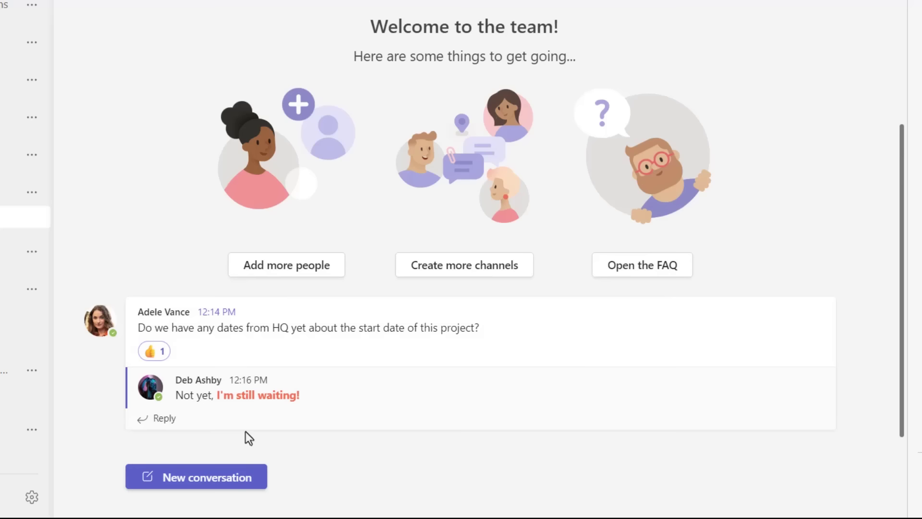
Step: Post a new conversation with a copy of Training Document.docx attached from the Training Files folder in OneDrive
left_click(186, 480)
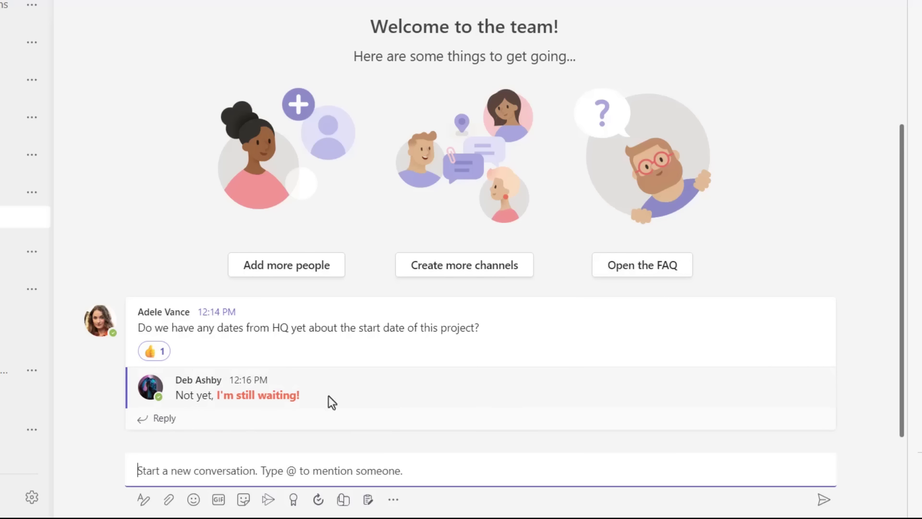
left_click(168, 502)
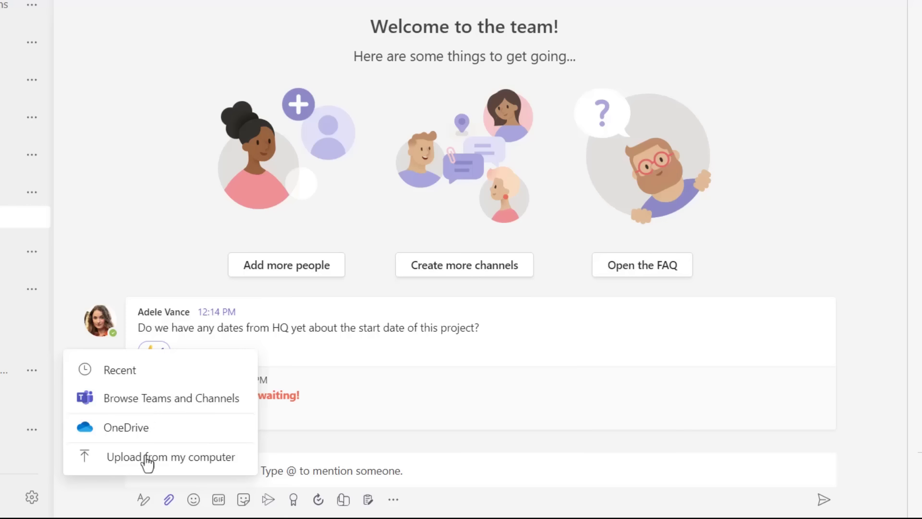
left_click(130, 429)
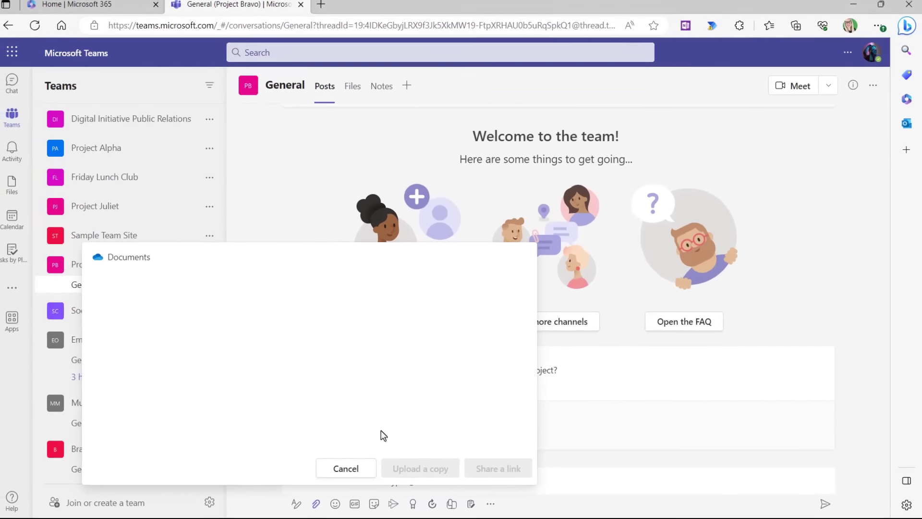
left_click(163, 332)
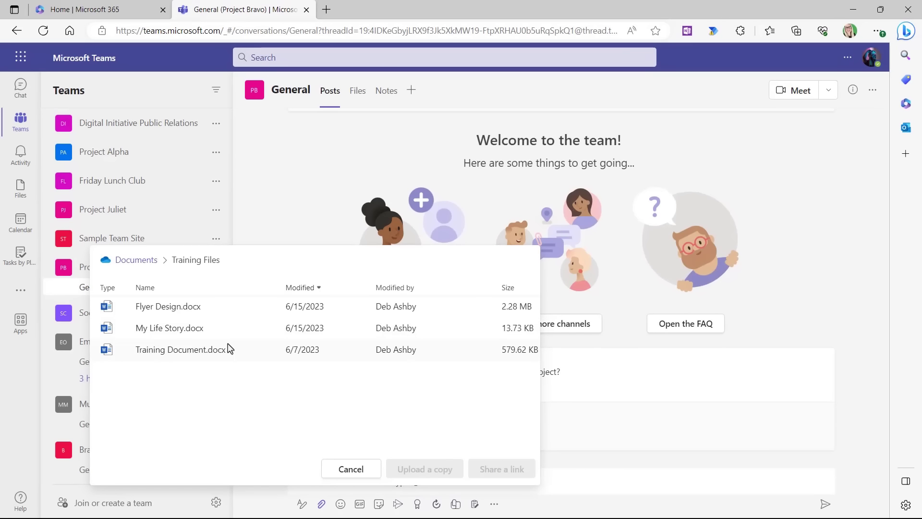
left_click(188, 354)
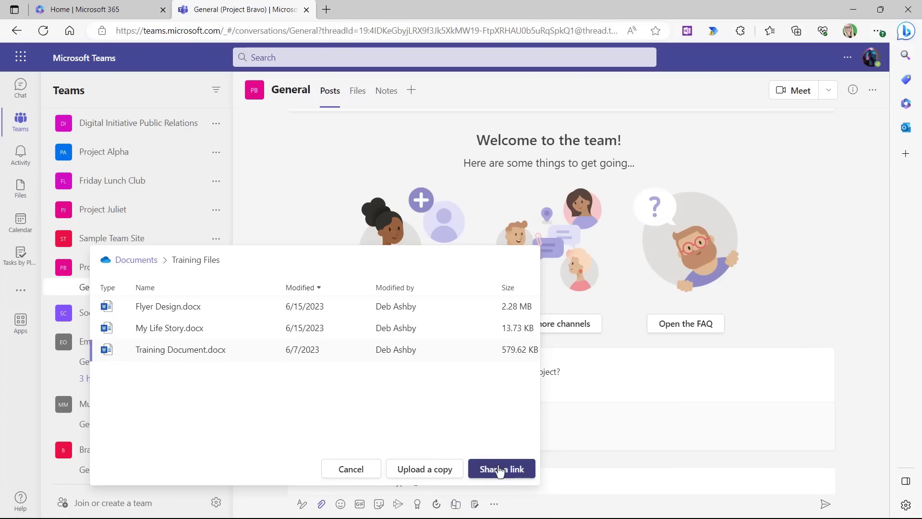
left_click(429, 469)
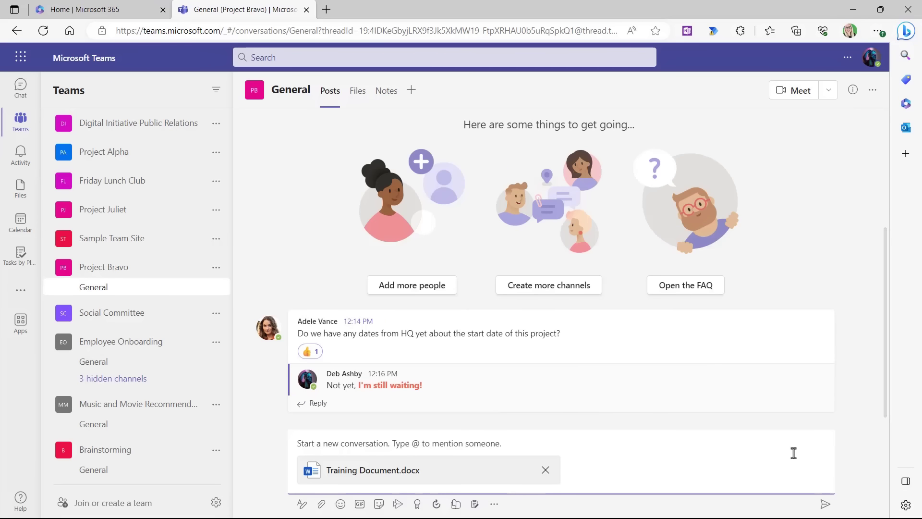
left_click(825, 504)
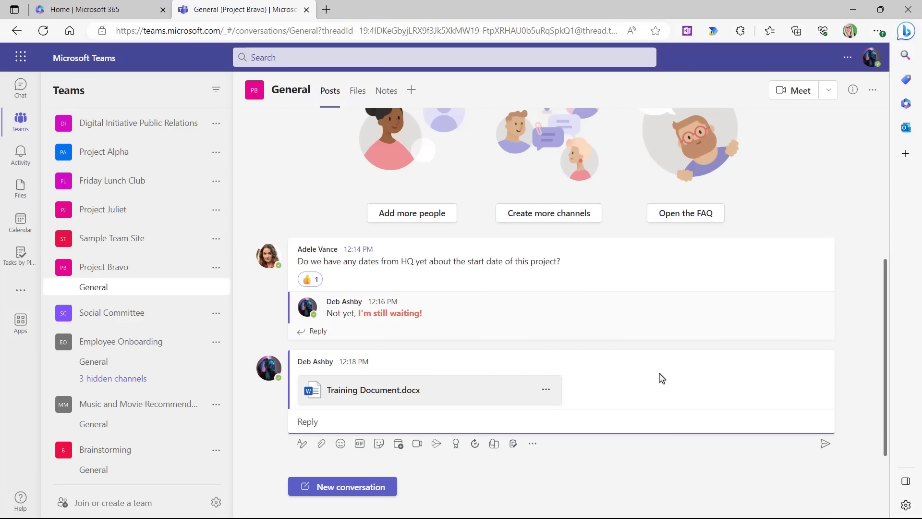
Step: View the files shared in Project Bravo's General channel
mouse_move(604, 385)
left_click(358, 93)
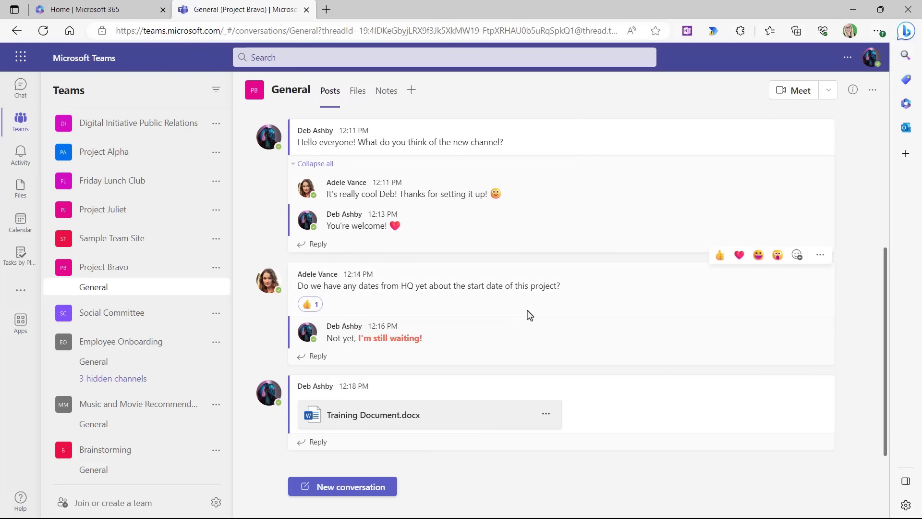
left_click(317, 244)
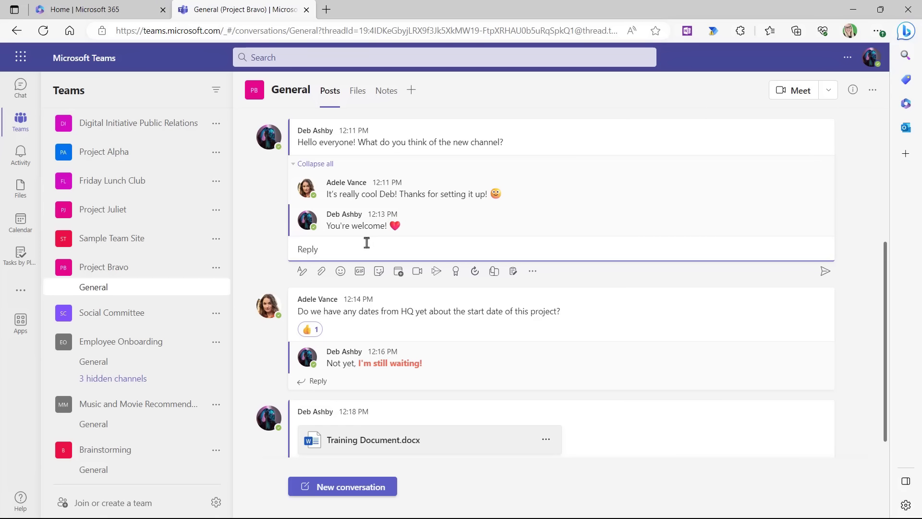
type("@")
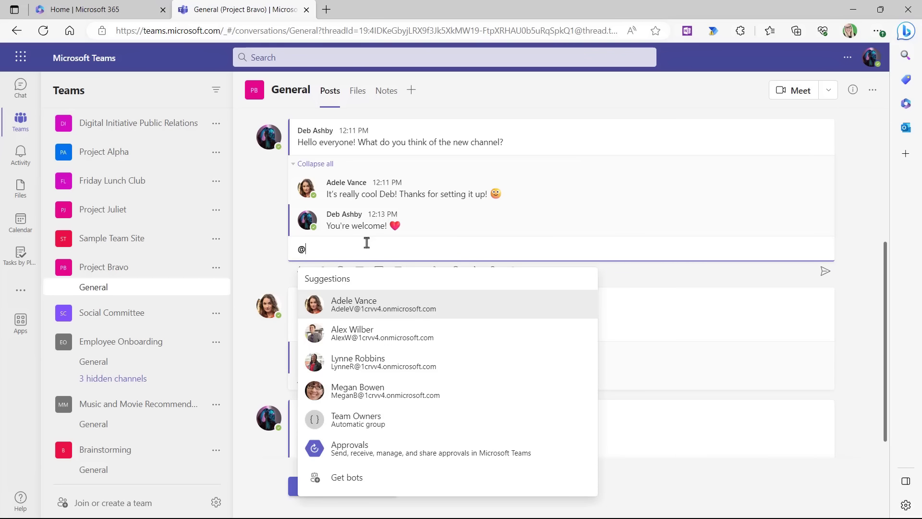
type("al")
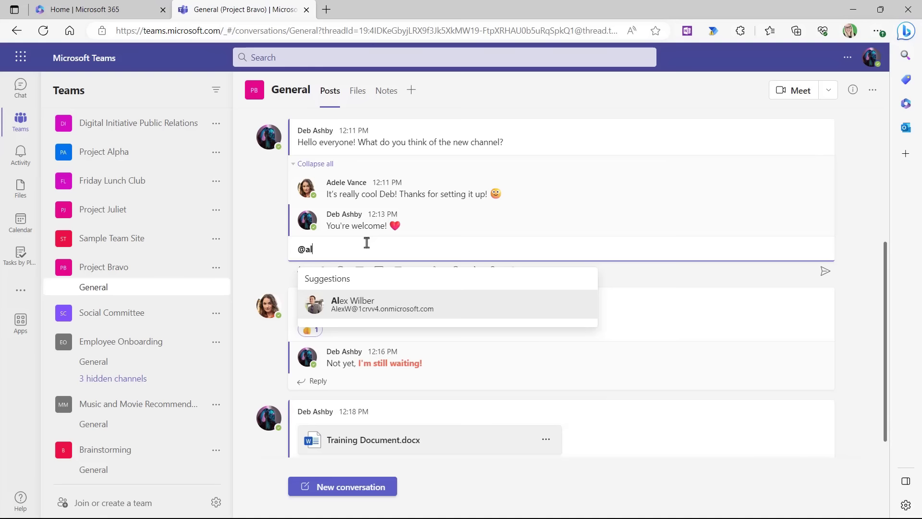
left_click(375, 302)
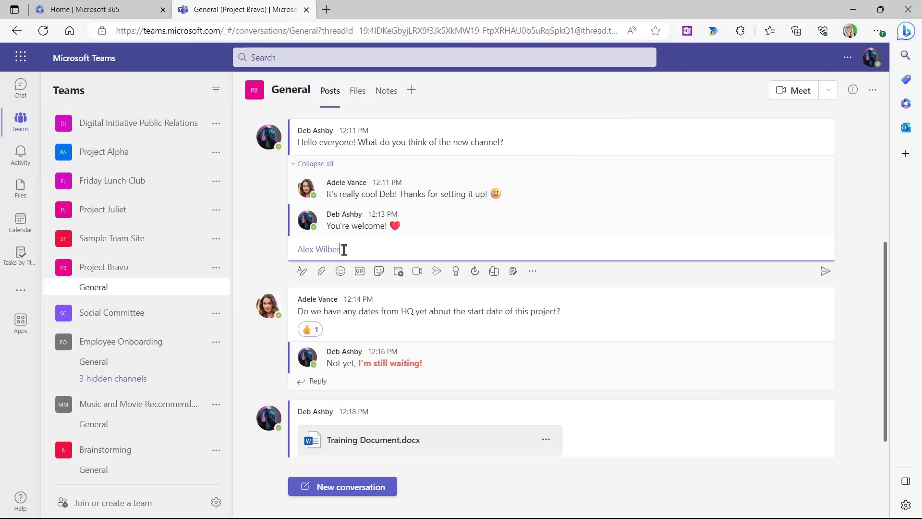
key("BackSpace")
type("What do you ")
type("think?")
key("Return")
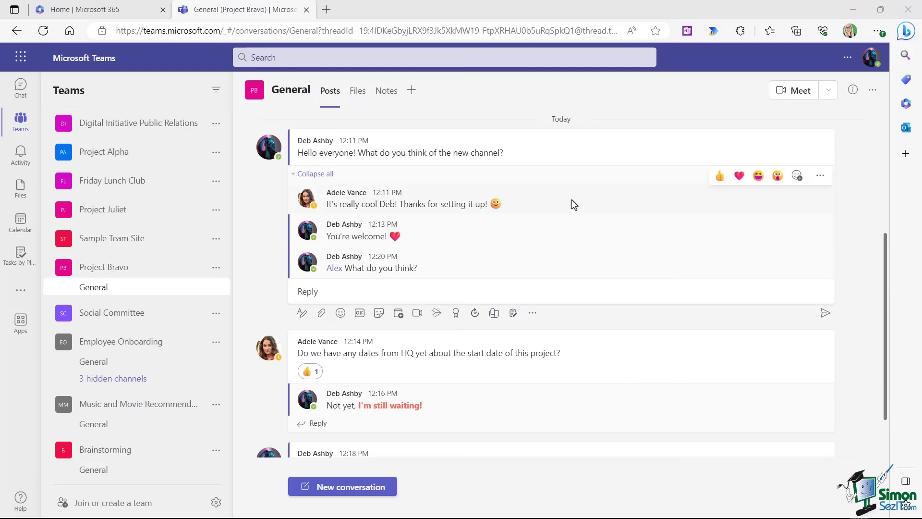
Step: Save the post about the meeting invitation list and wireframes access in the Mark 8 Project Team's Design channel
scroll(571, 198, "up", 2)
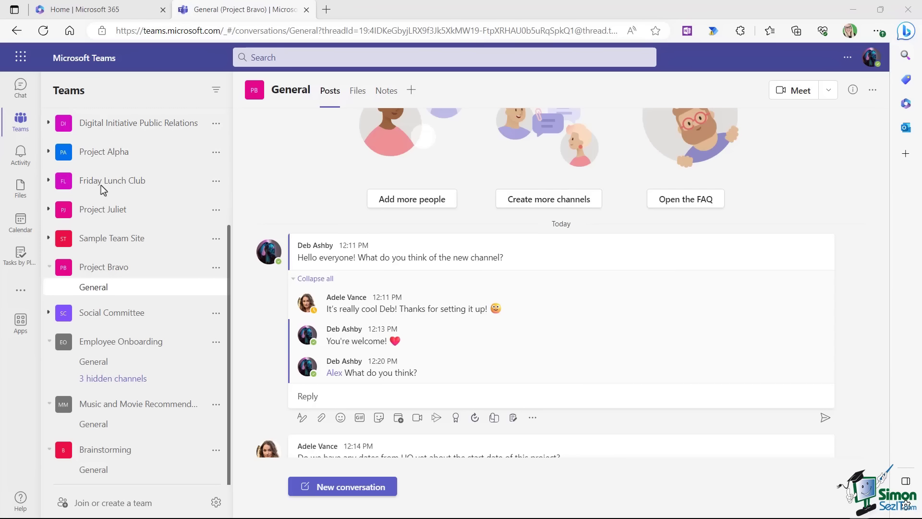
scroll(122, 180, "up", 3)
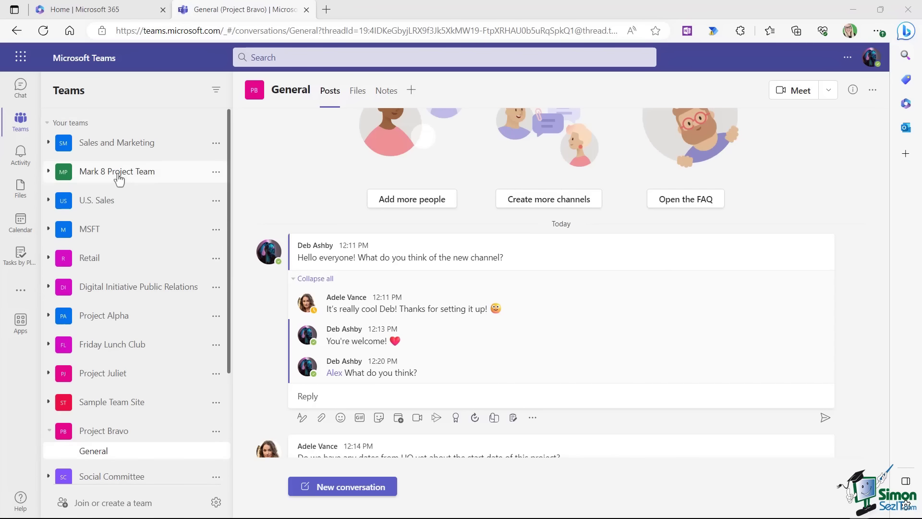
left_click(118, 177)
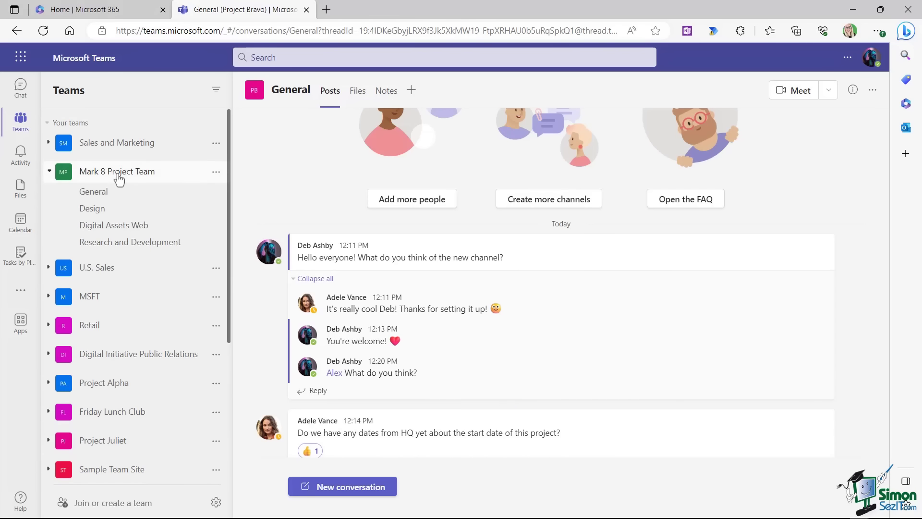
left_click(95, 206)
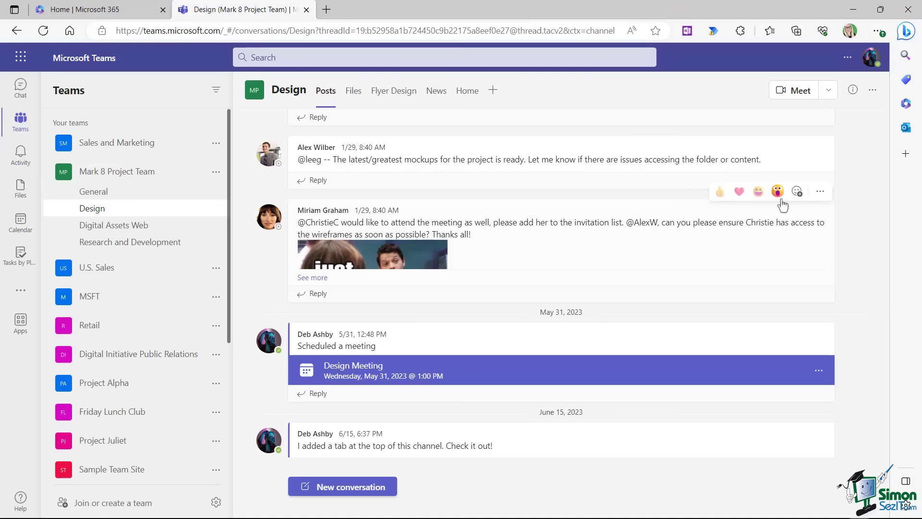
left_click(821, 194)
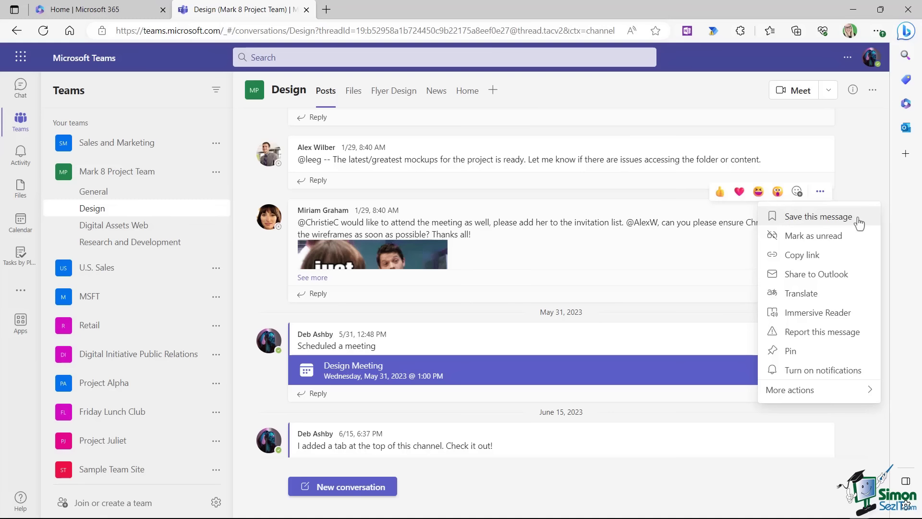
left_click(819, 218)
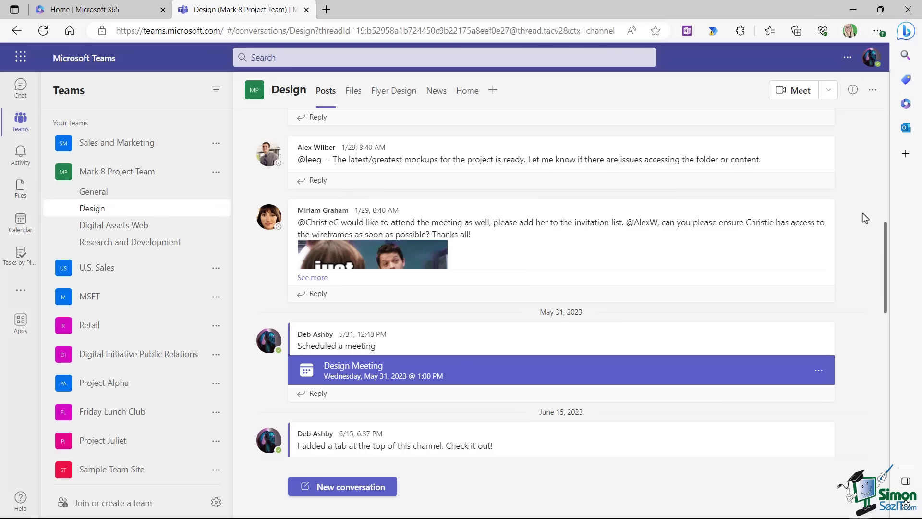
Step: View the account's saved messages and remove the Design channel post from them
left_click(872, 61)
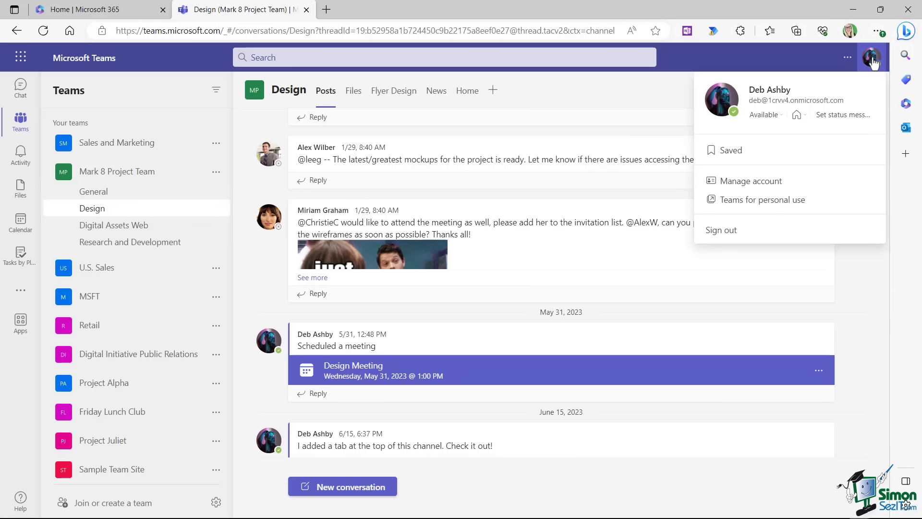
left_click(732, 153)
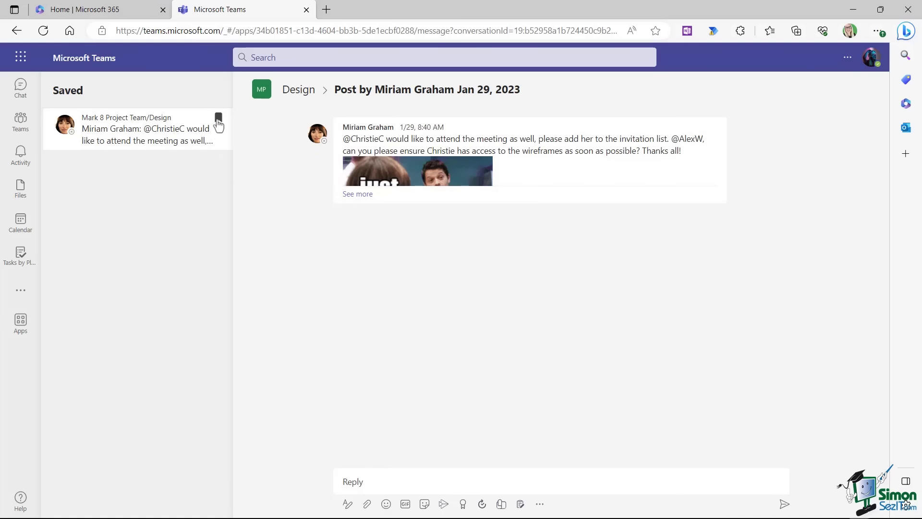
left_click(219, 120)
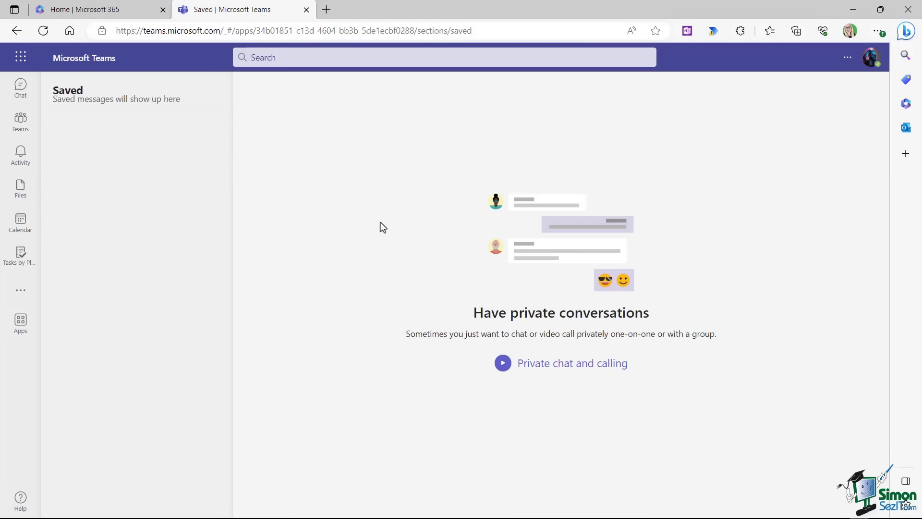
Step: In Project Bravo's General channel, edit the reply to the start-date question to read "Yes I do!"
left_click(20, 121)
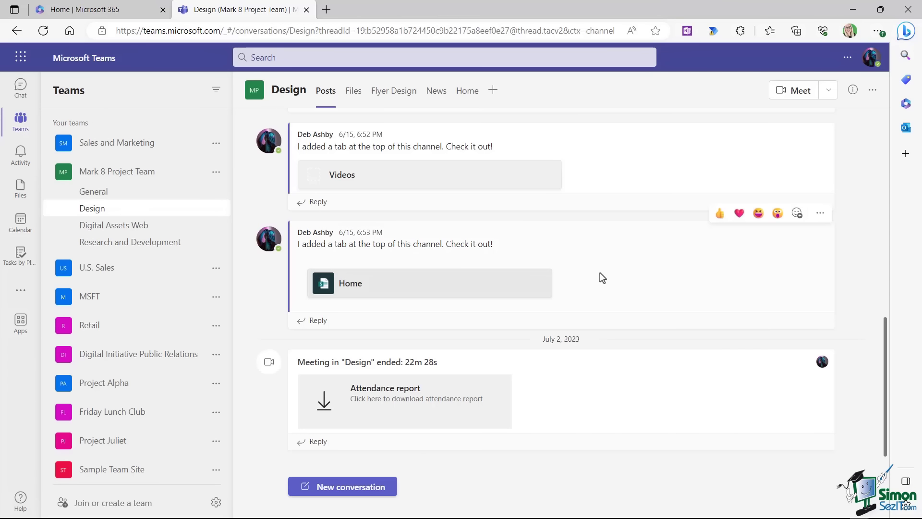
scroll(171, 346, "down", 3)
scroll(172, 347, "down", 1)
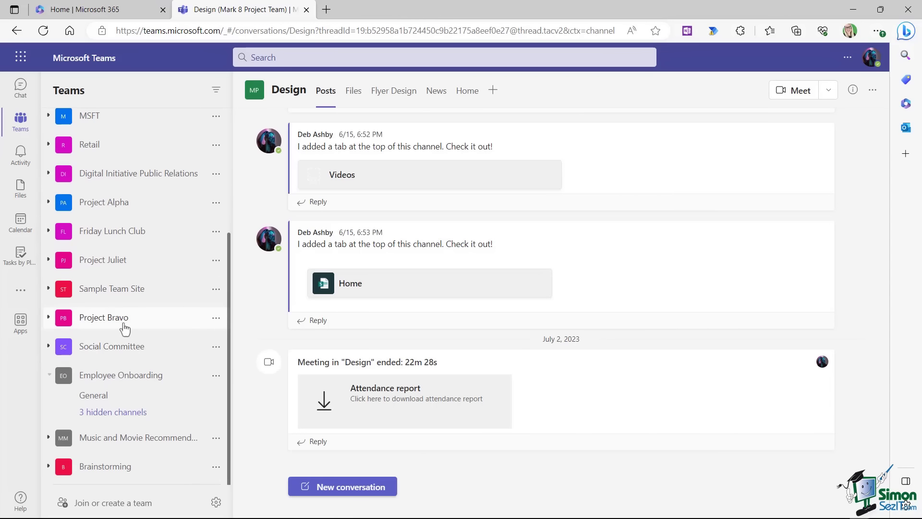
left_click(49, 318)
left_click(95, 339)
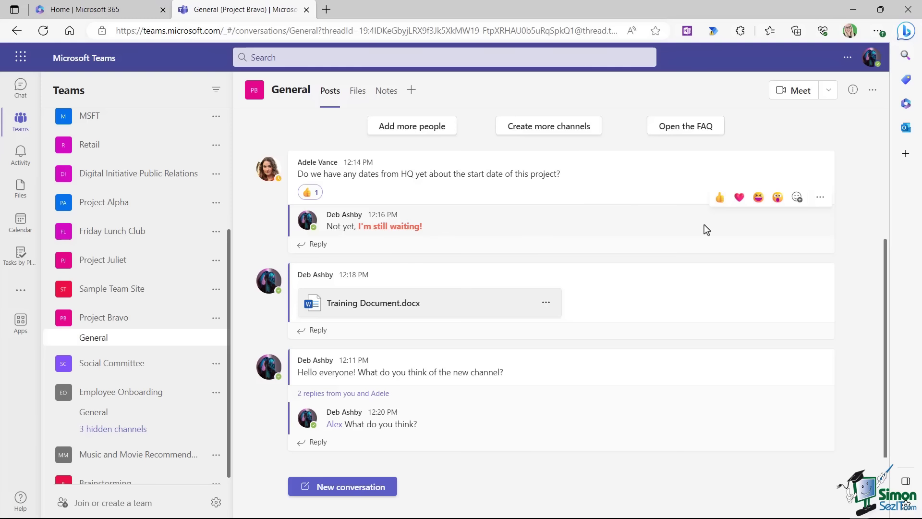
left_click(820, 198)
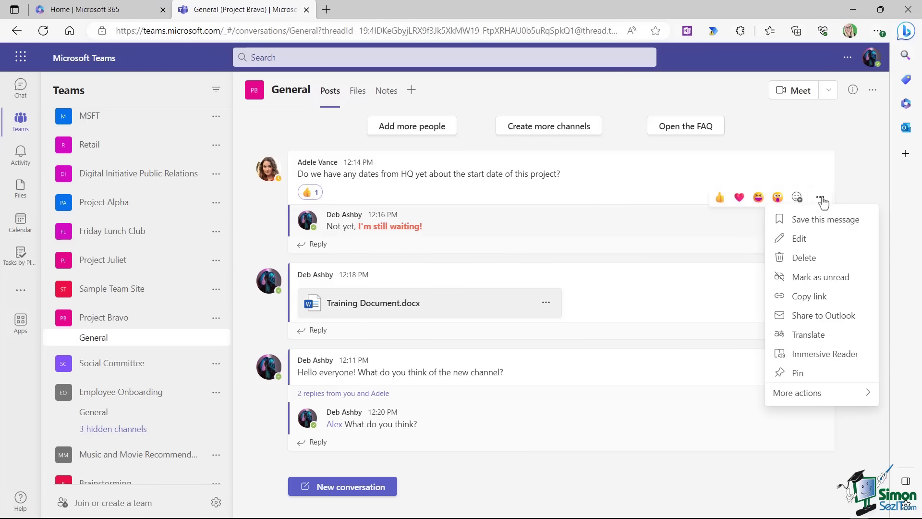
left_click(812, 239)
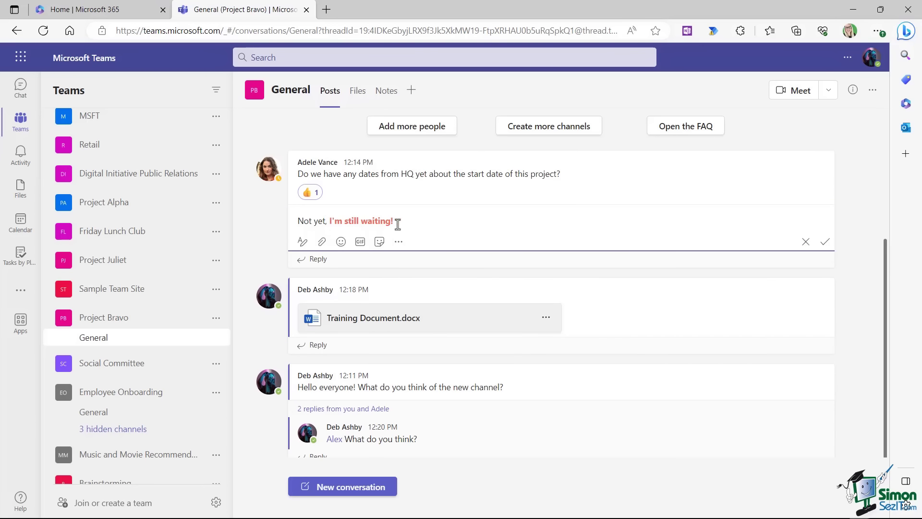
key("ctrl+a")
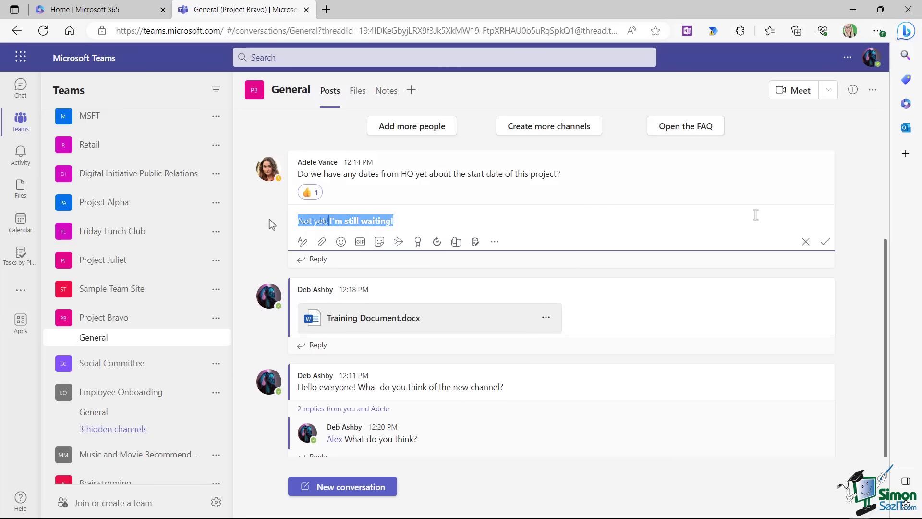
type("Yes I do!")
left_click(826, 244)
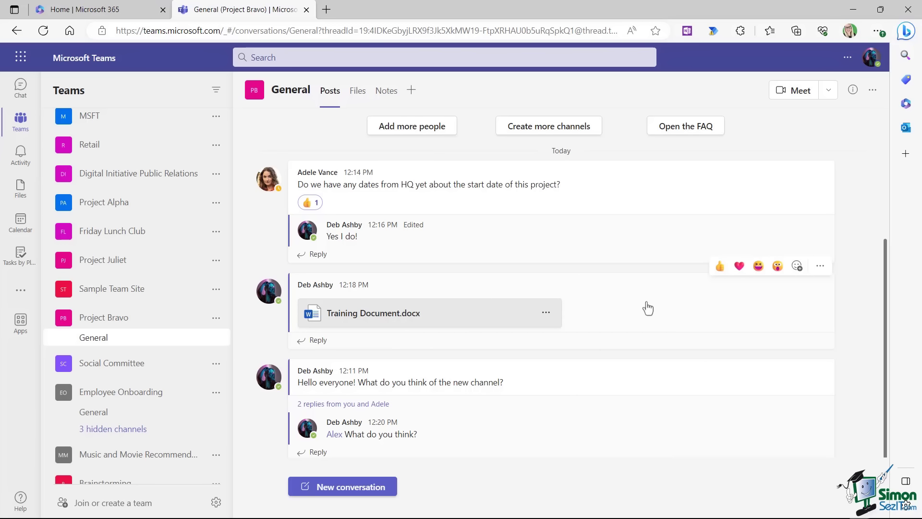
Step: Delete the post containing Training Document.docx and undo the deletion
left_click(821, 269)
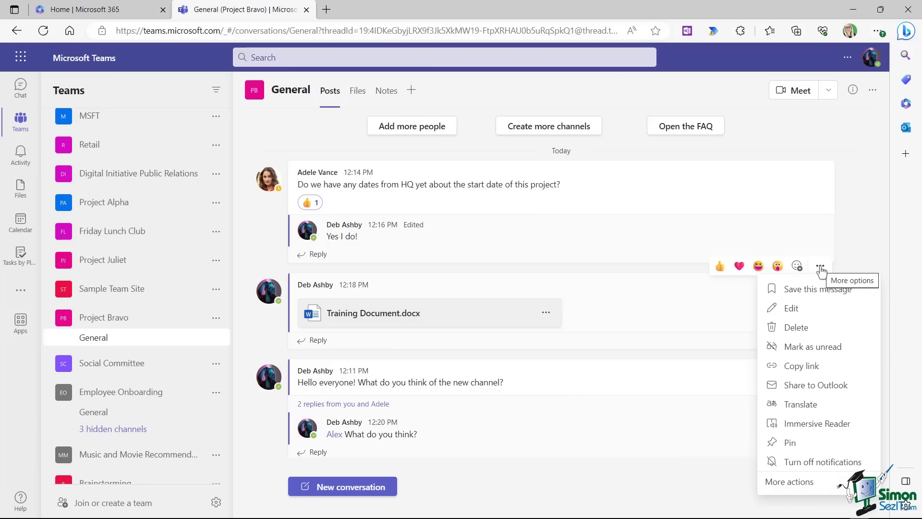
left_click(797, 328)
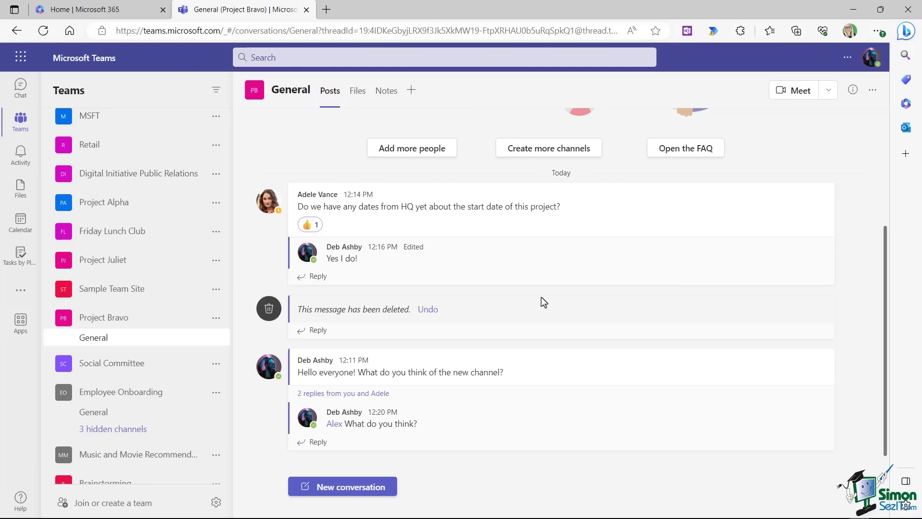
left_click(428, 309)
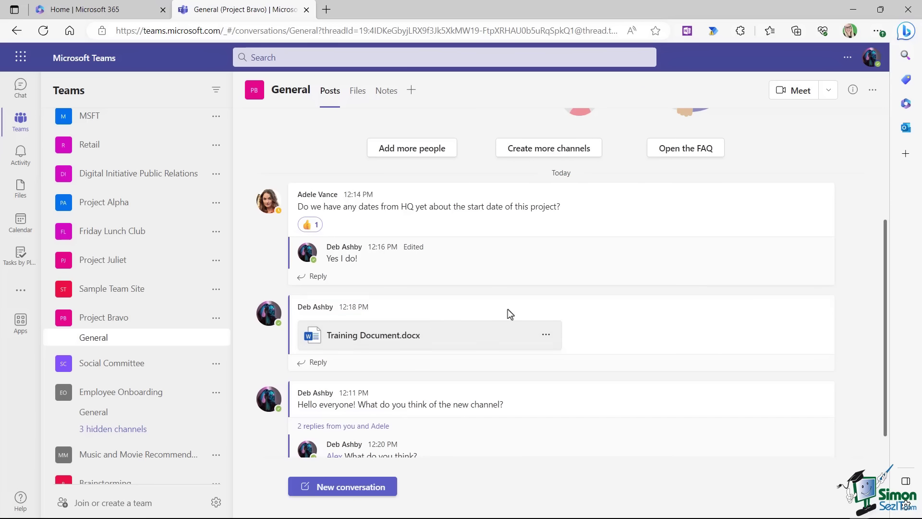
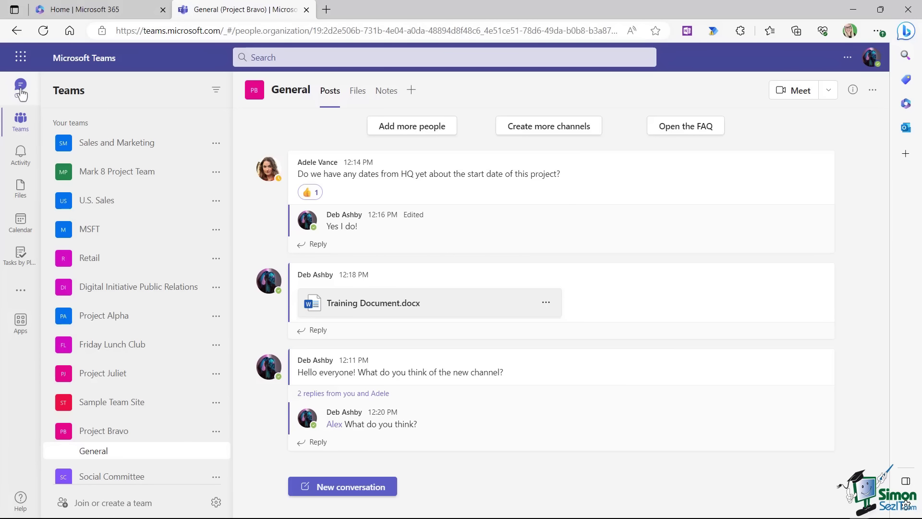
Step: Start a new chat with the Retail Manager and send a first-name greeting with "I saw you were off sick yesterday. Is everything OK?" and a hugging emoji
left_click(20, 91)
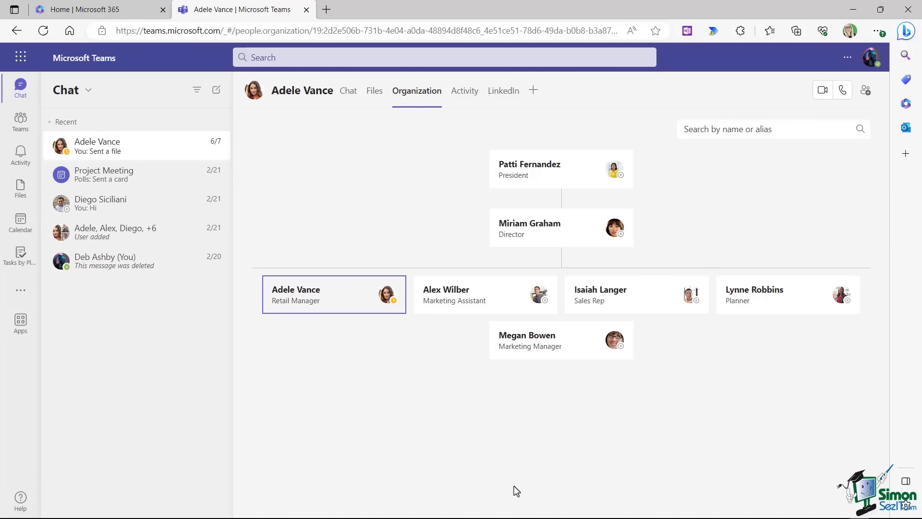
left_click(216, 92)
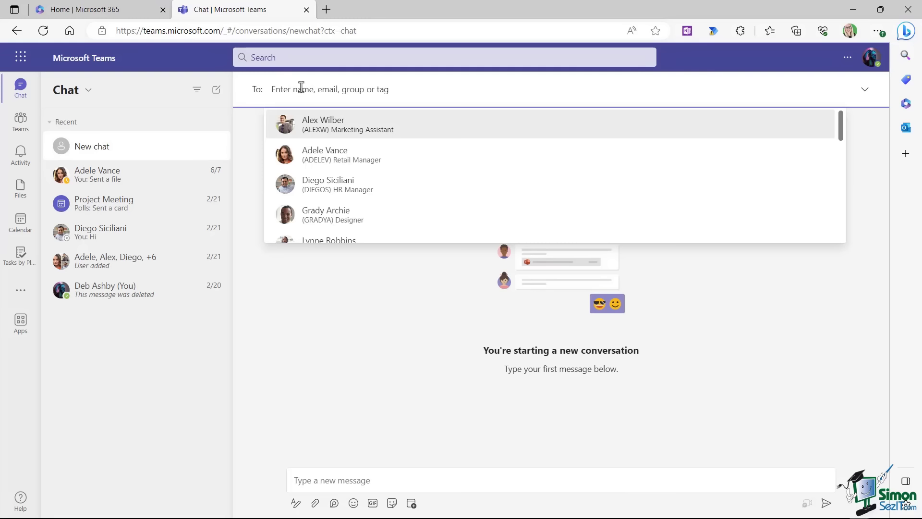
left_click(322, 160)
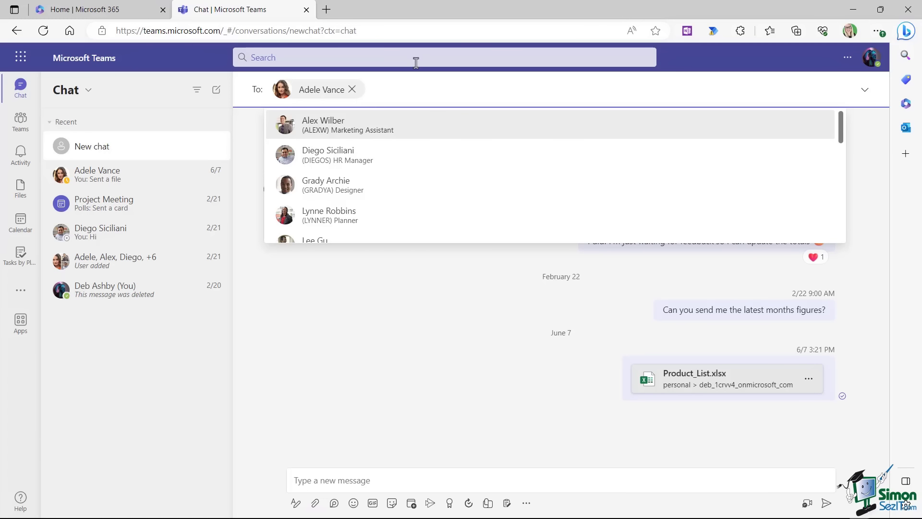
left_click(407, 298)
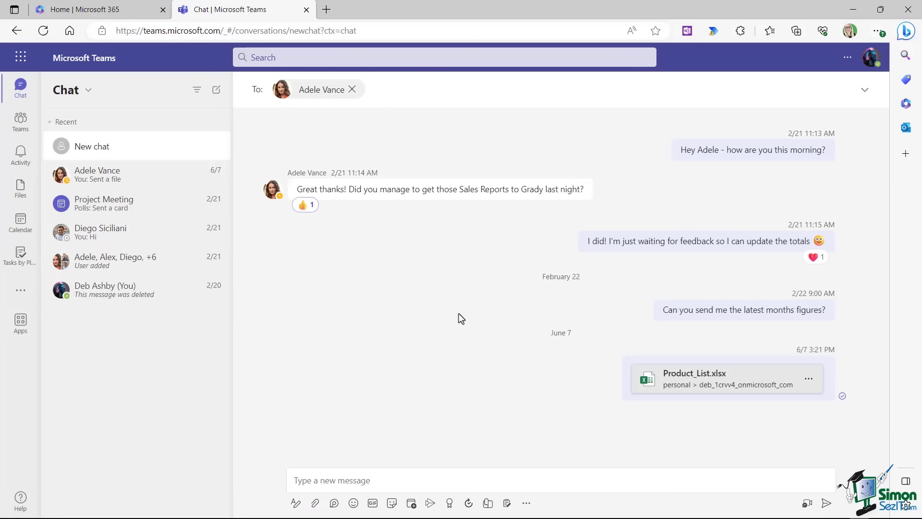
left_click(299, 480)
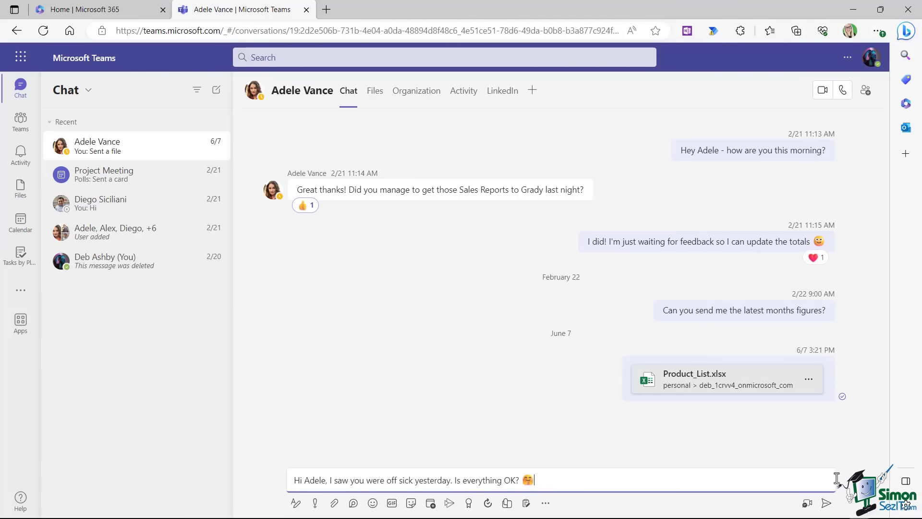
left_click(826, 503)
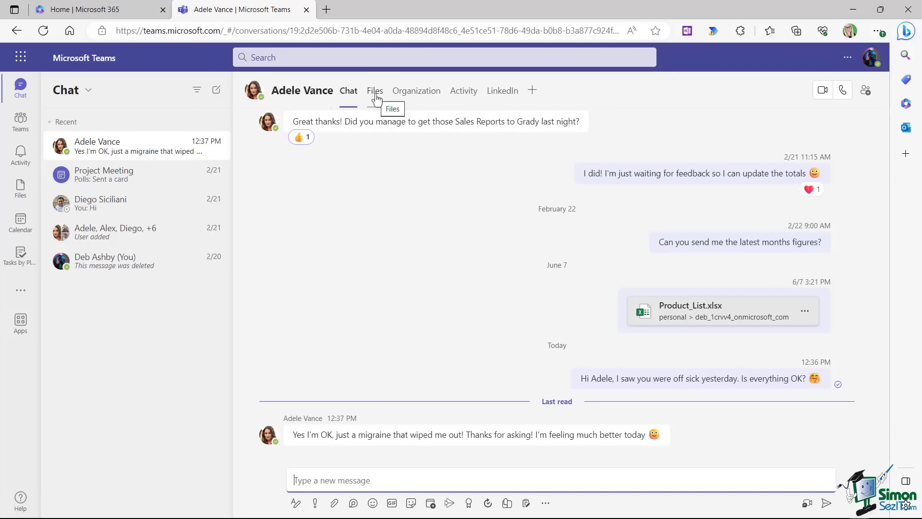
Step: View the files shared in the group chat, and return to the one-to-one chat with the Retail Manager
scroll(301, 154, "up", 1)
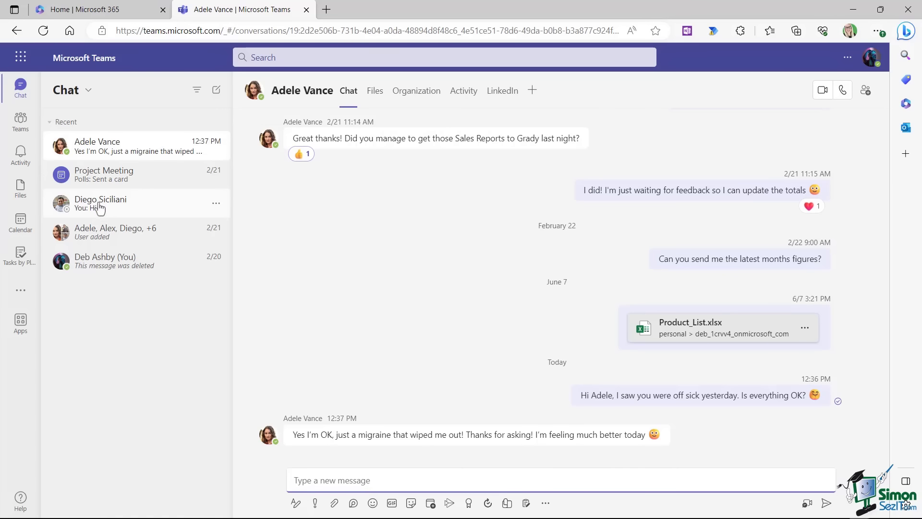
left_click(91, 236)
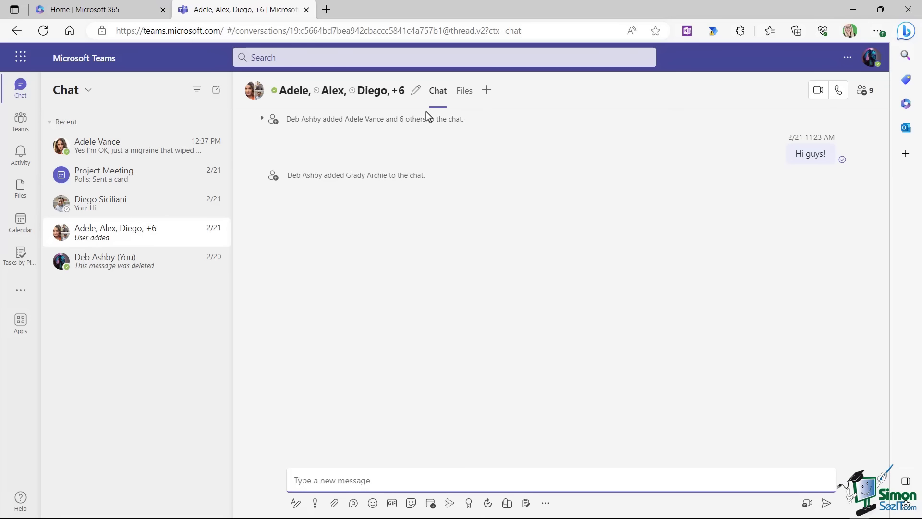
left_click(465, 94)
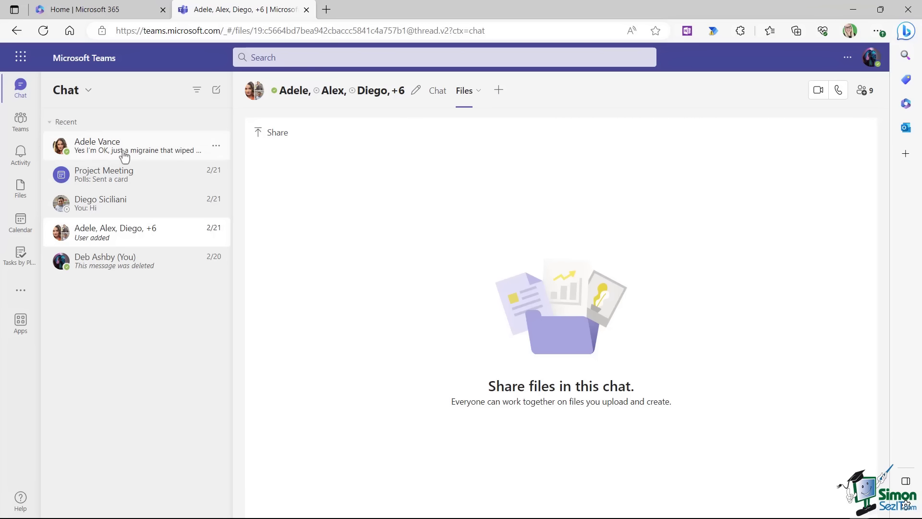
left_click(216, 155)
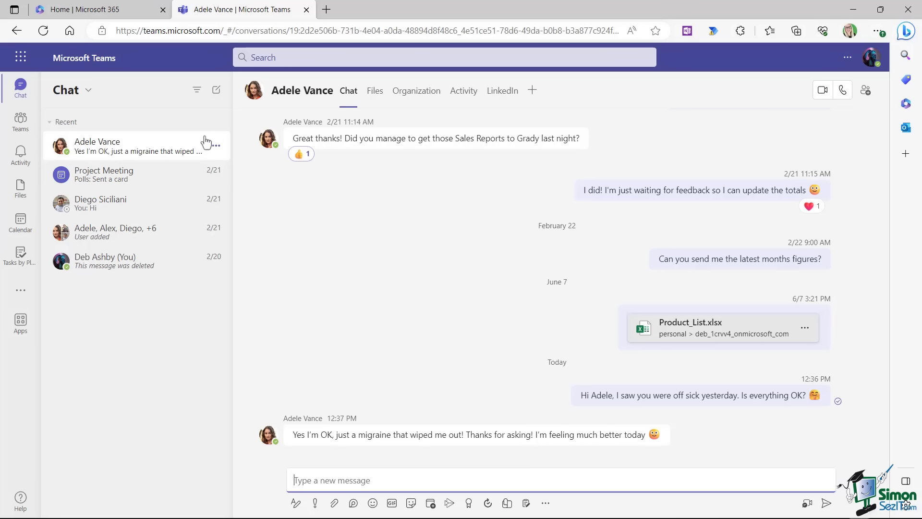
Step: Filter the chat list by a colleague's first name, and clear the filter to show all recent chats again
left_click(197, 95)
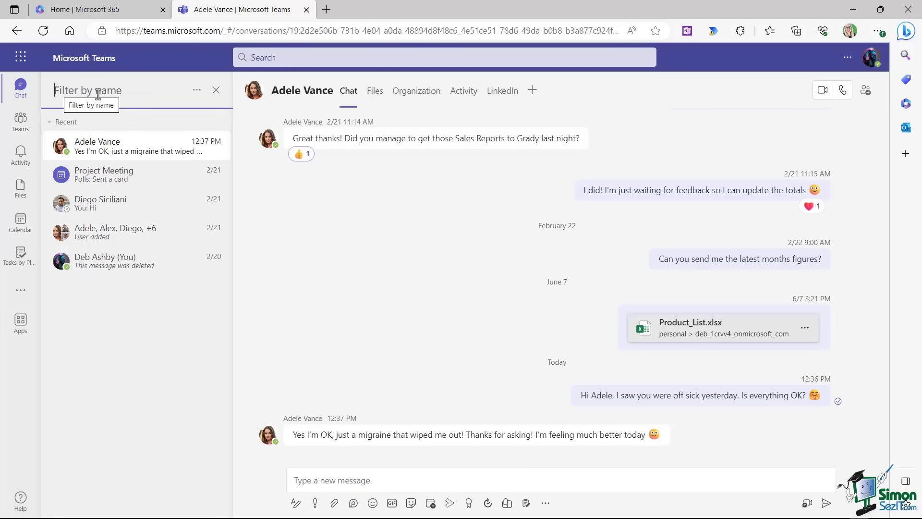
type("Diego")
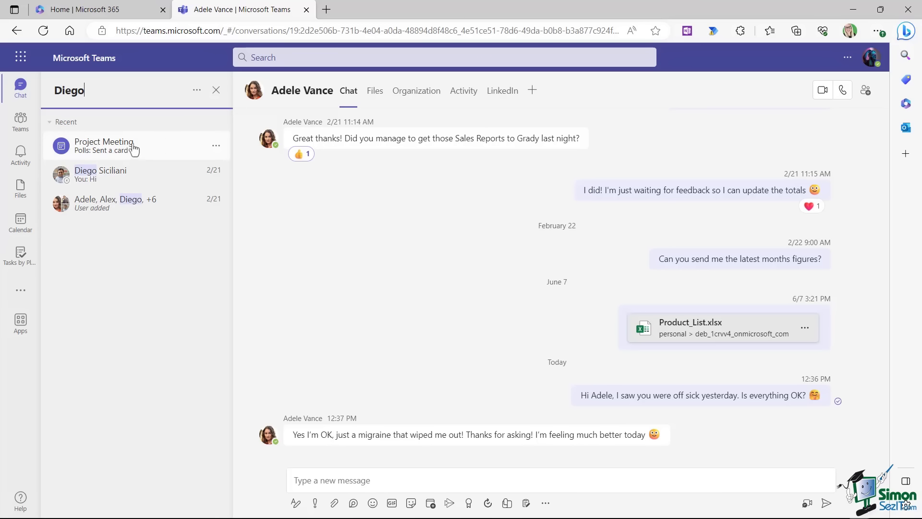
left_click(198, 91)
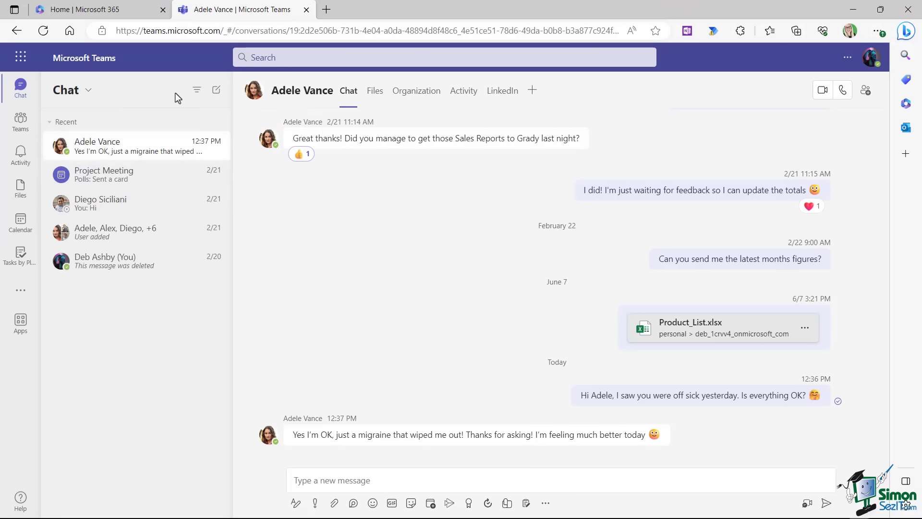
left_click(199, 92)
left_click(387, 194)
Step: Pin the one-to-one chat with the Retail Manager and mark it as unread
left_click(217, 149)
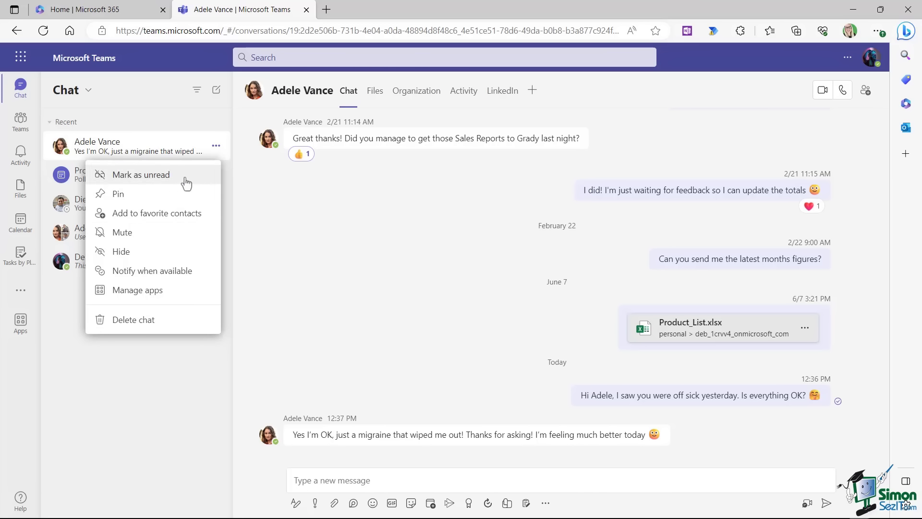
left_click(119, 194)
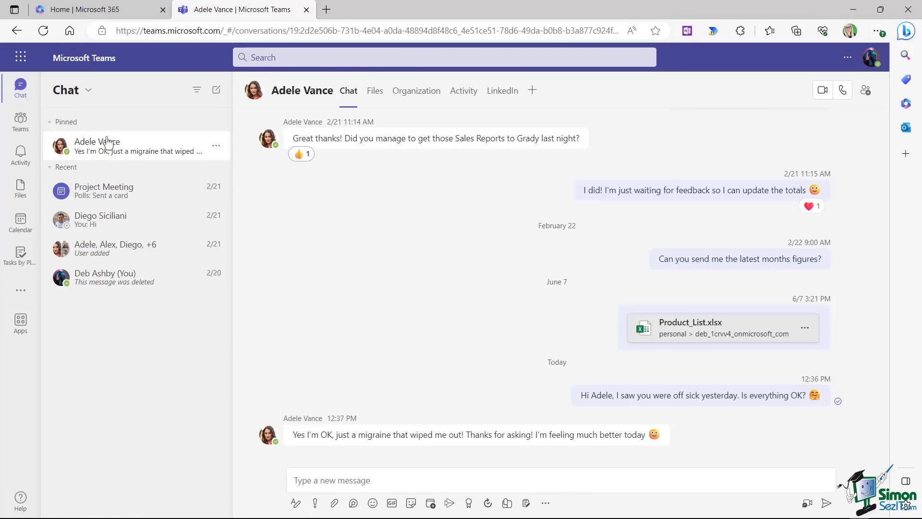
left_click(217, 149)
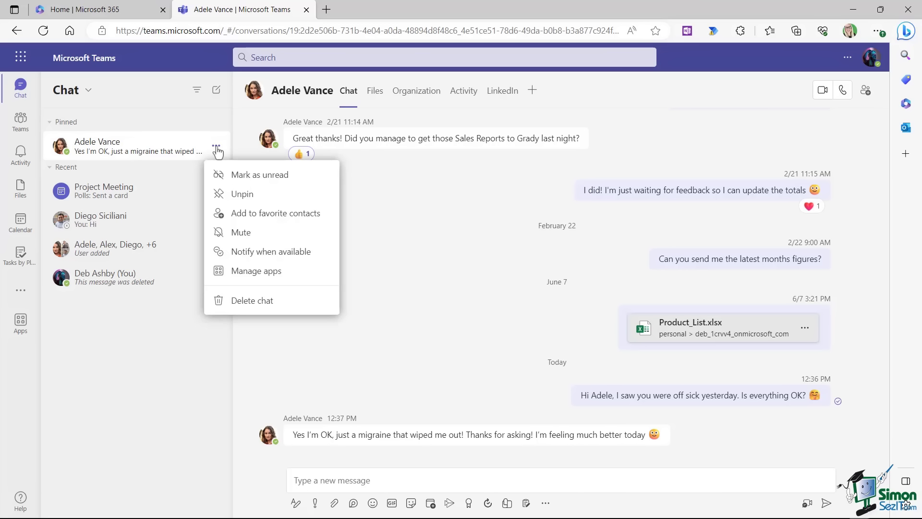
left_click(288, 176)
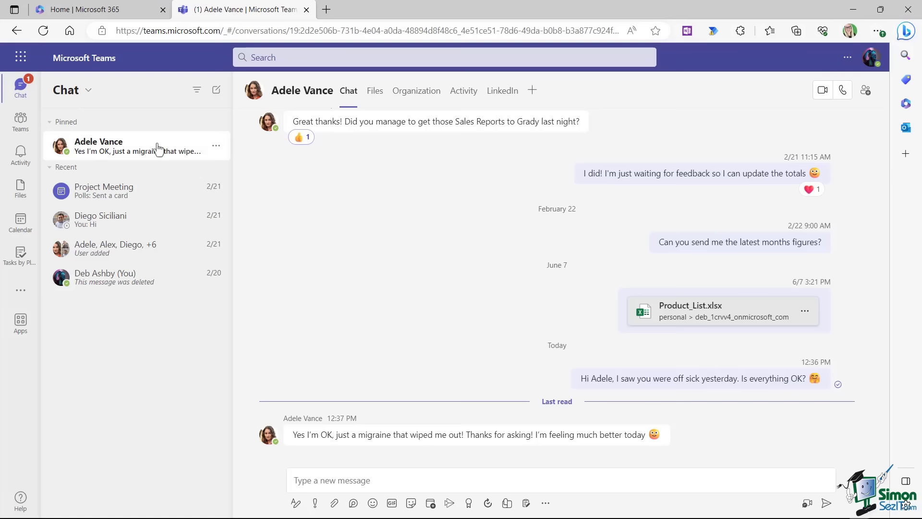
left_click(216, 148)
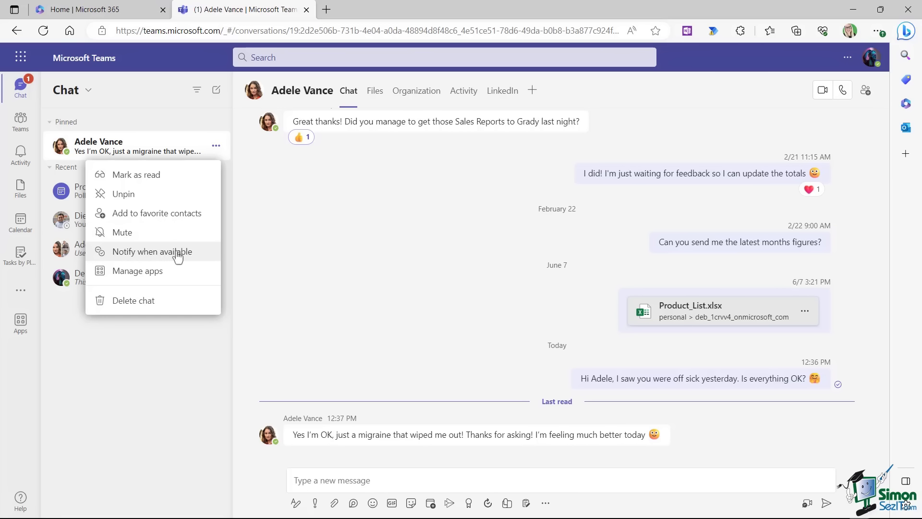
left_click(304, 209)
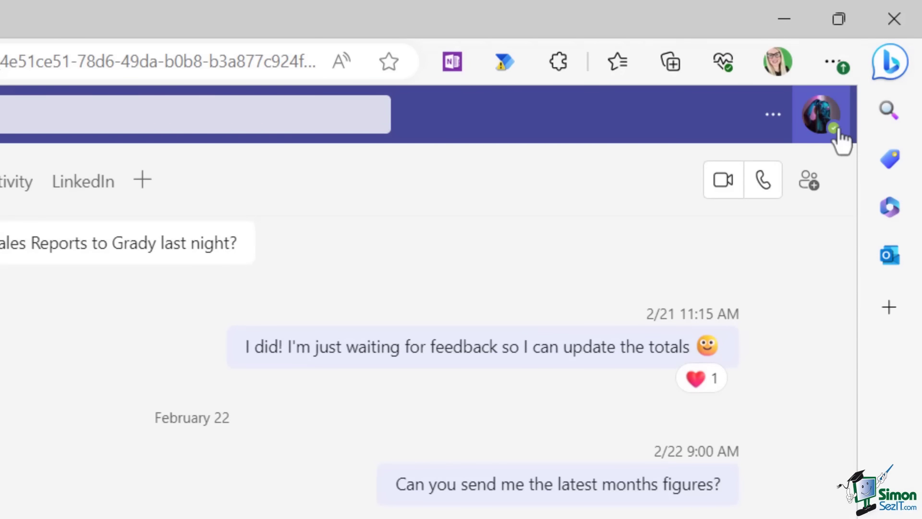
Step: Set the availability status to Be right back, with the status resetting after 1 hour
left_click(826, 128)
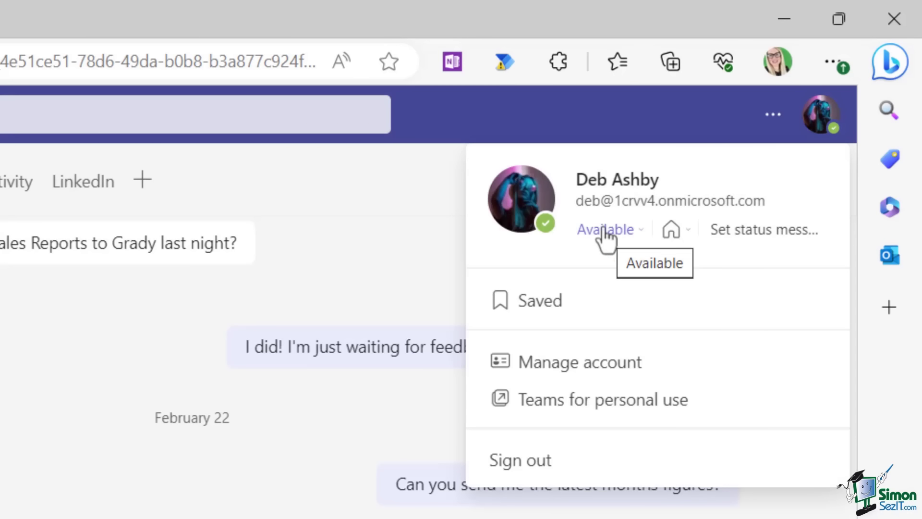
left_click(642, 231)
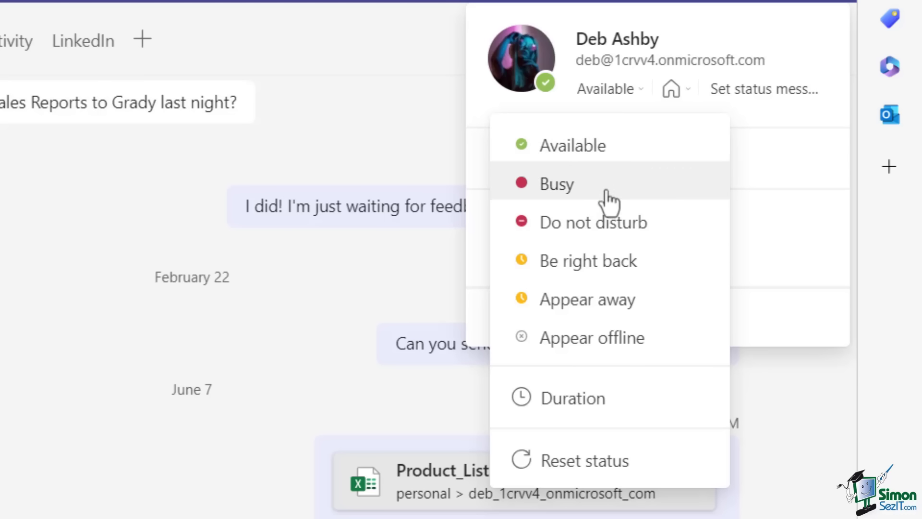
left_click(619, 269)
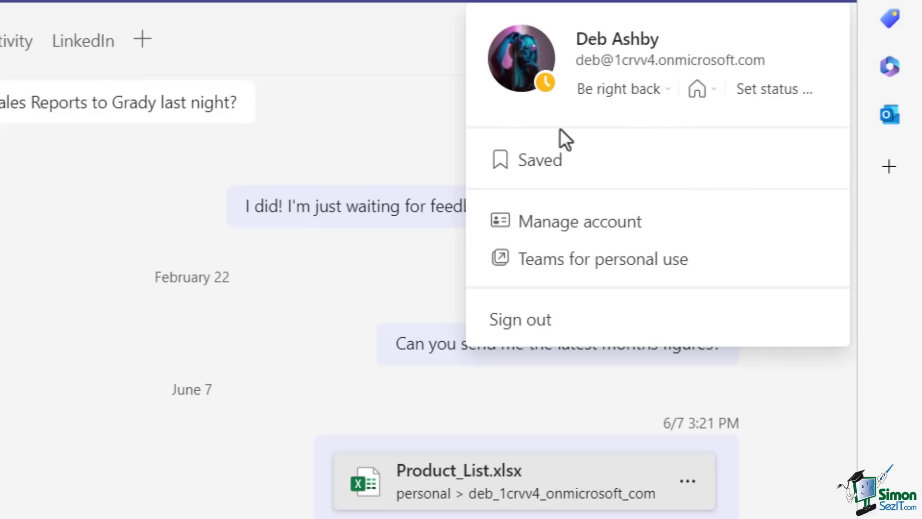
left_click(667, 96)
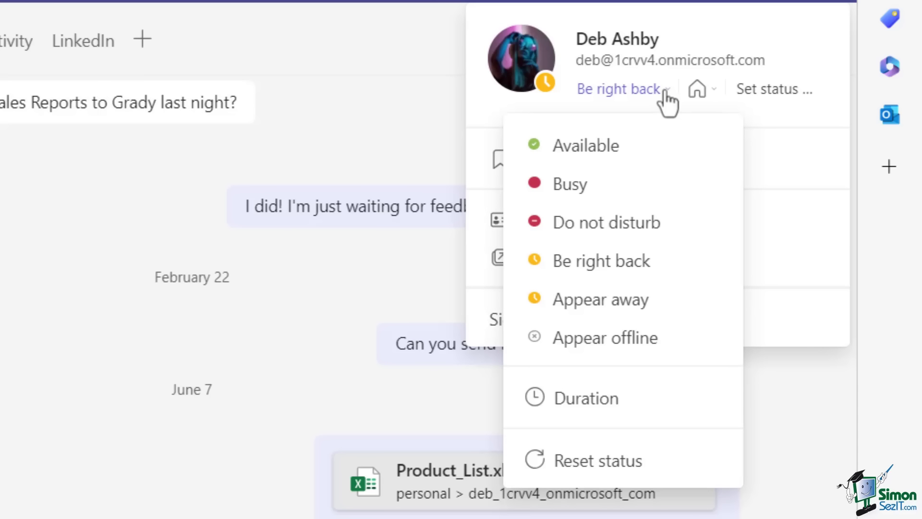
left_click(596, 408)
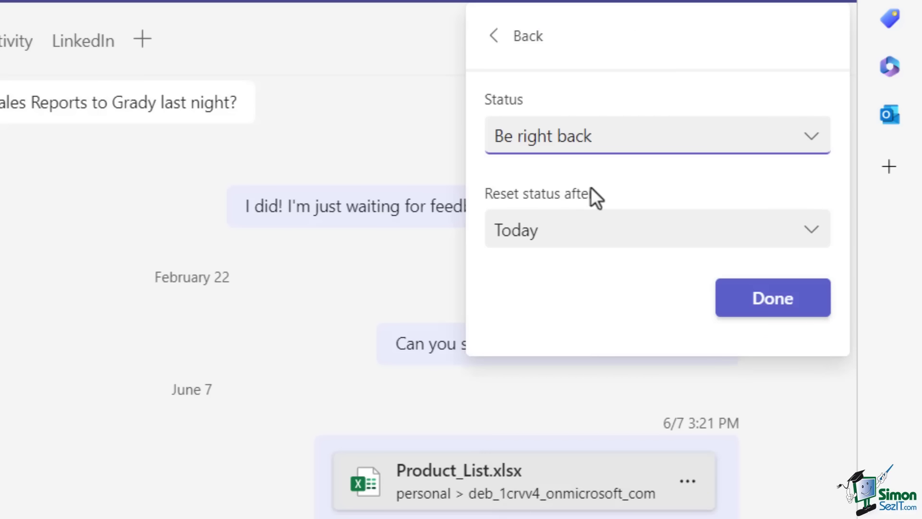
left_click(809, 236)
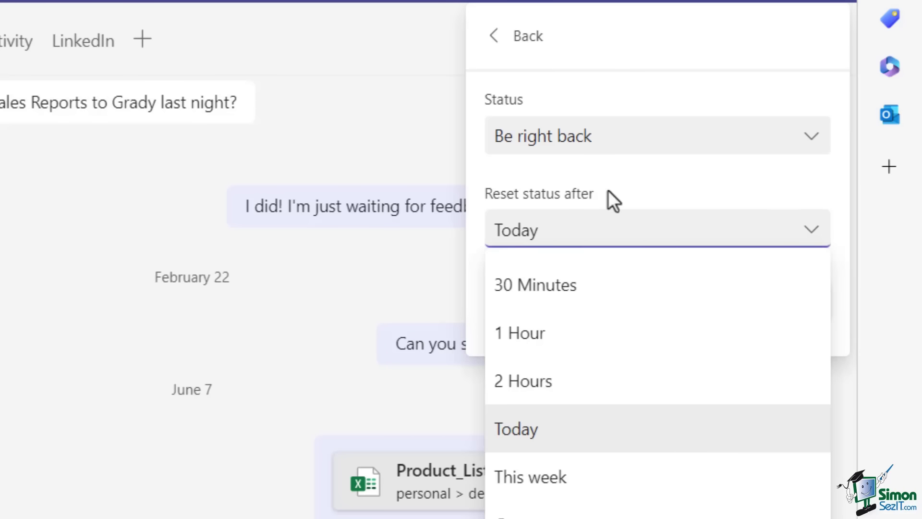
left_click(514, 332)
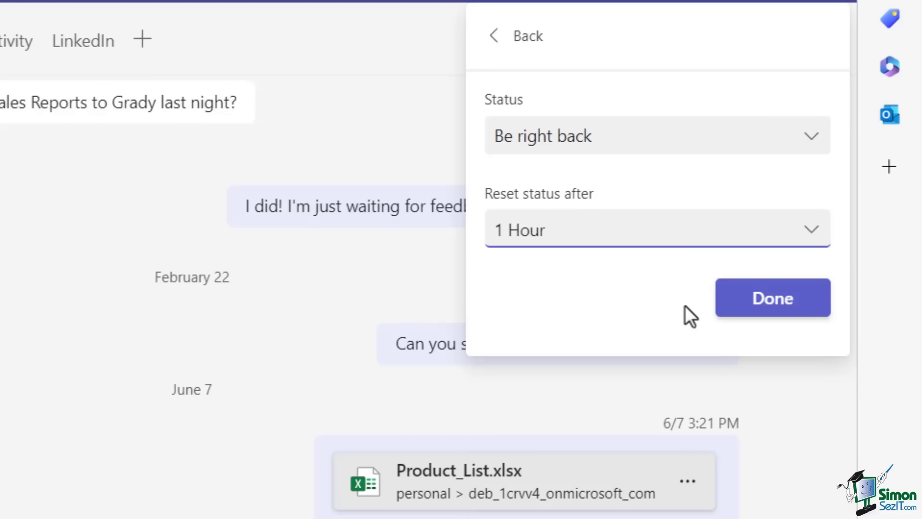
left_click(772, 297)
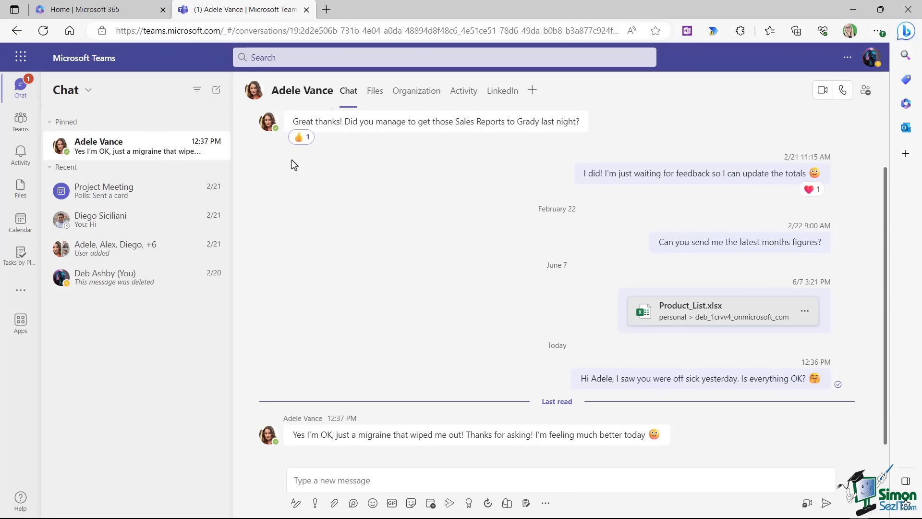
Step: Turn on the availability notification for the Retail Manager from the pinned chat's options
left_click(216, 146)
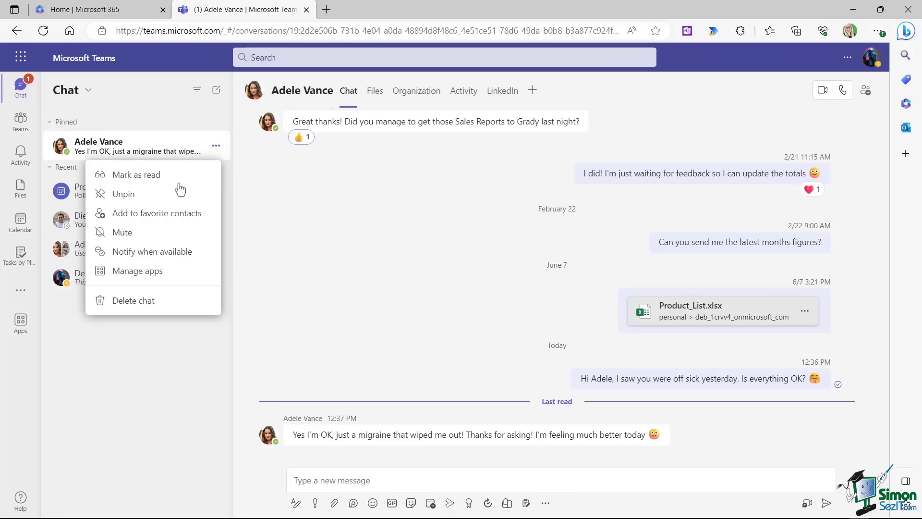
left_click(169, 255)
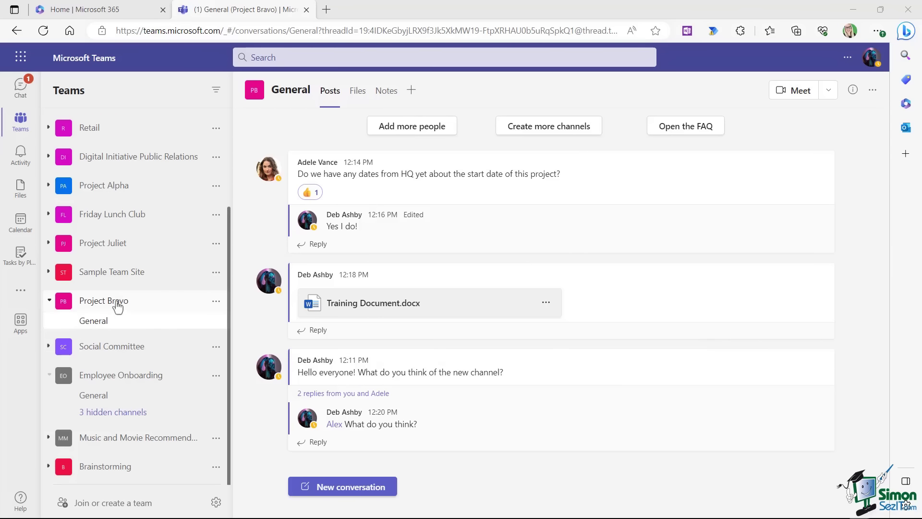
Step: In Project Bravo's team management, list the members and guests and change the Retail Manager's role to Member
left_click(216, 302)
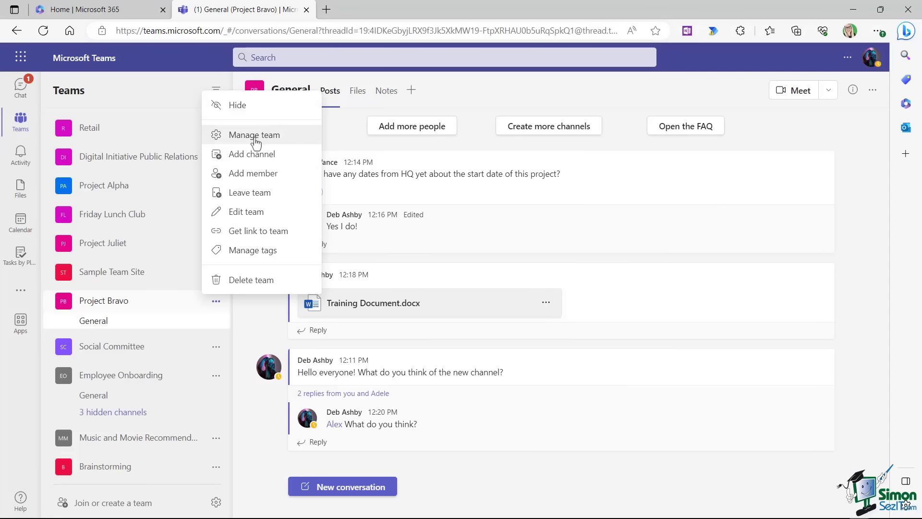
left_click(281, 142)
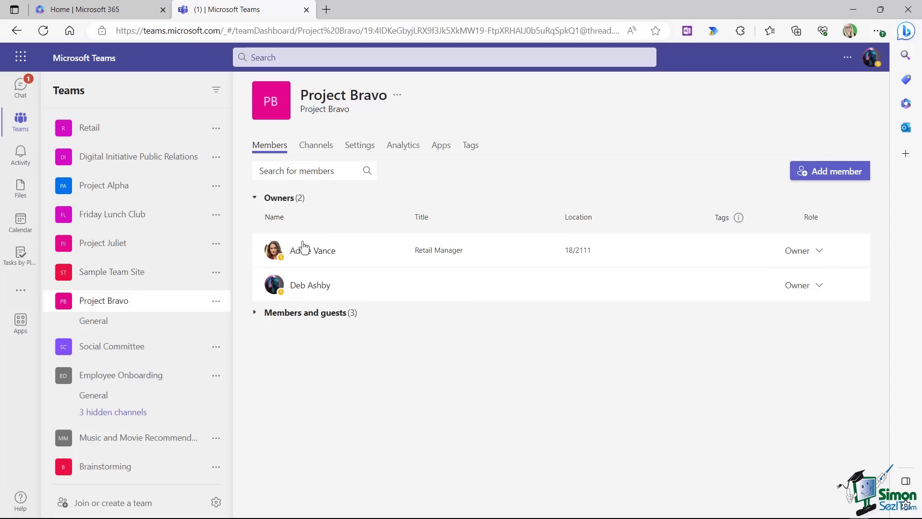
left_click(294, 313)
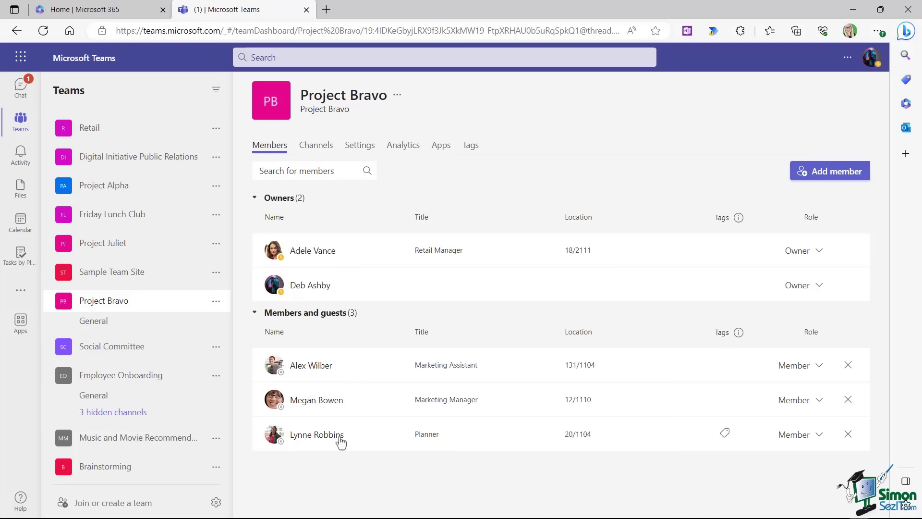
mouse_move(339, 440)
left_click(820, 251)
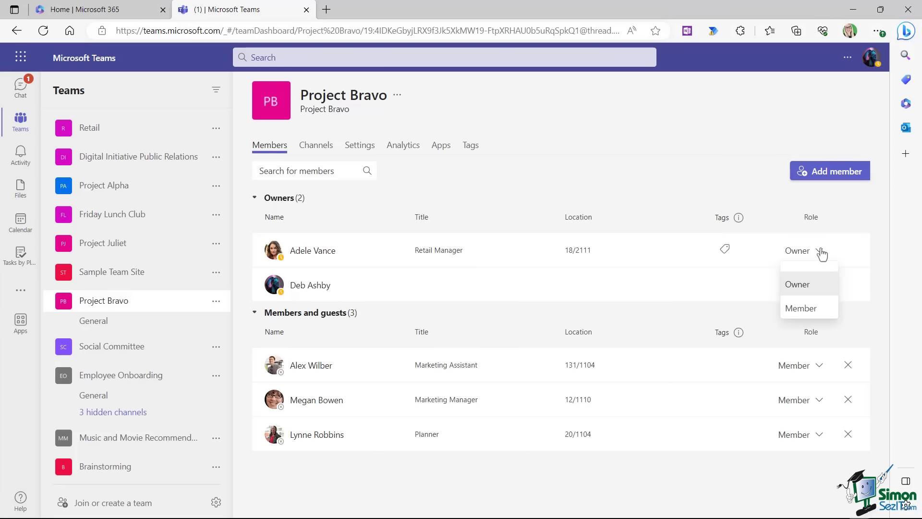
left_click(807, 308)
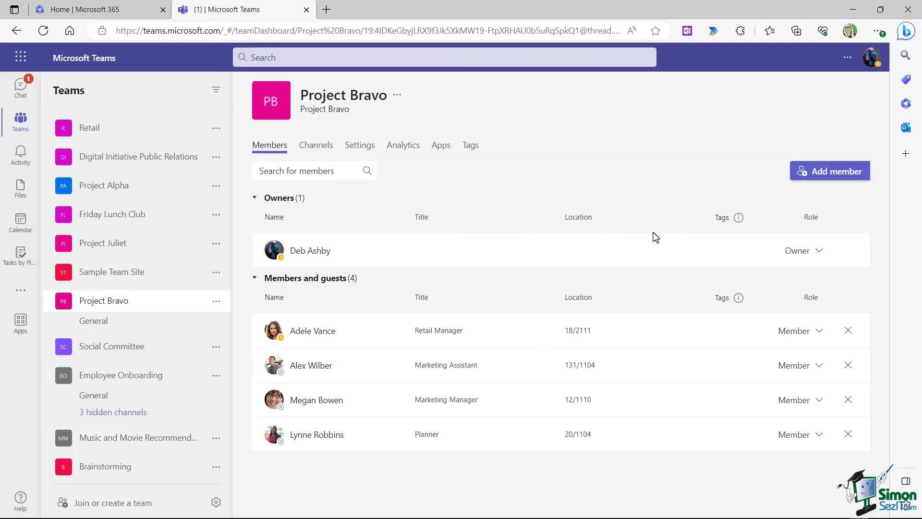
left_click(315, 336)
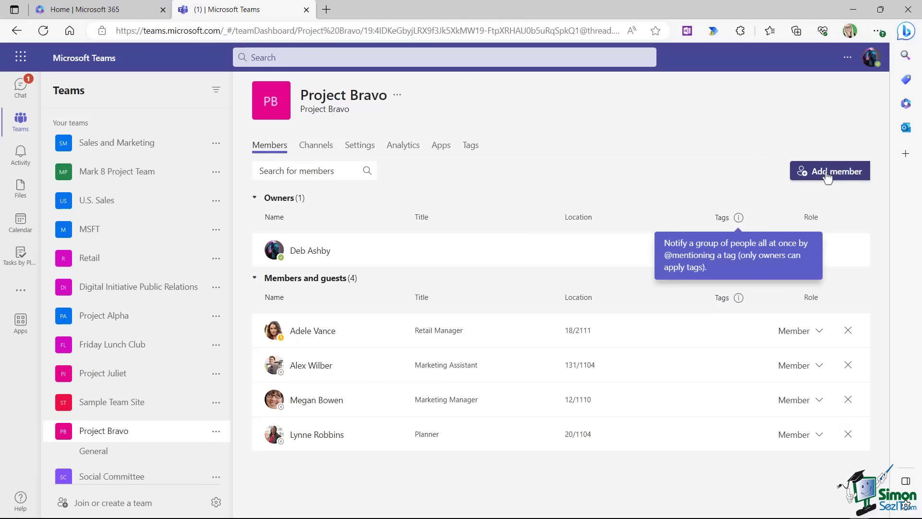
Step: Add a channel named Marketing to the Project Bravo team with Standard privacy, giving everyone on the team access
left_click(316, 147)
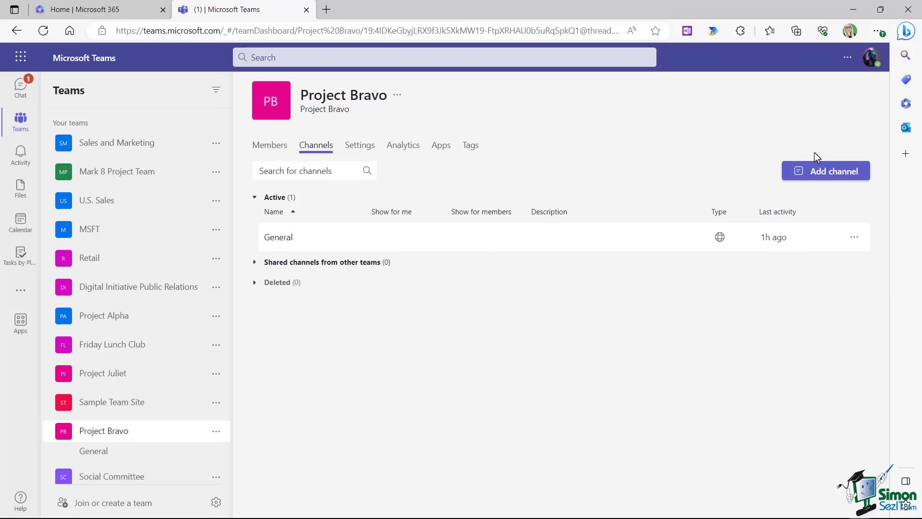
left_click(825, 177)
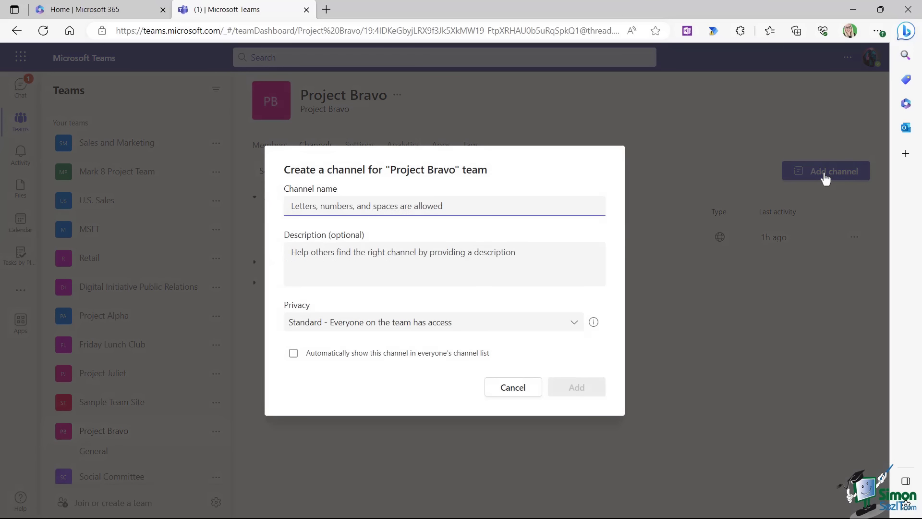
type("Marketing")
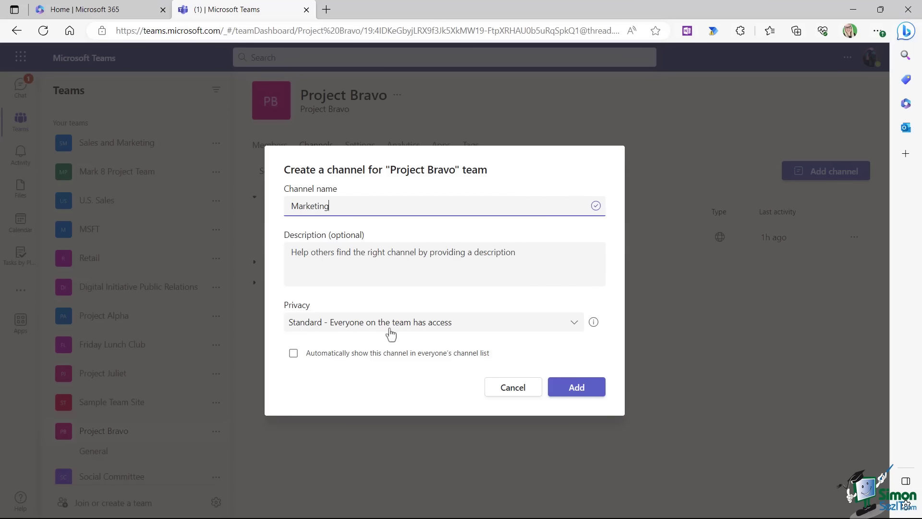
left_click(576, 328)
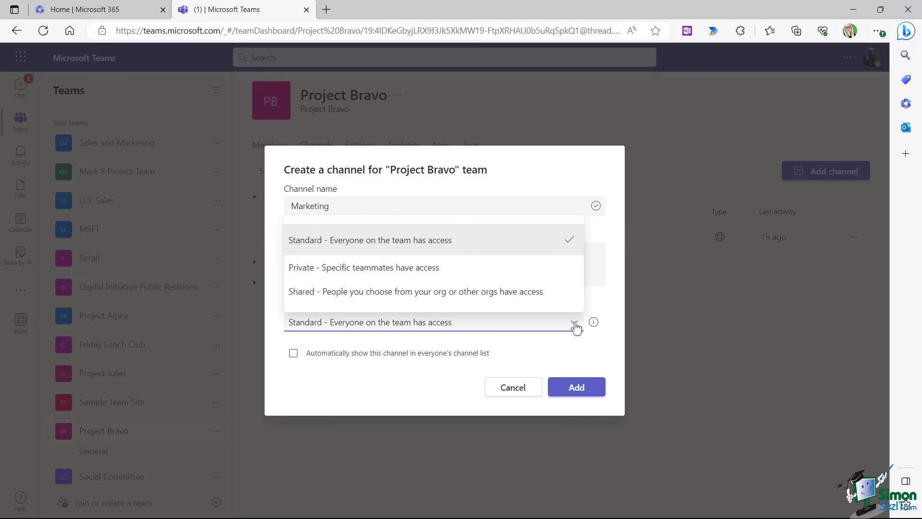
left_click(597, 302)
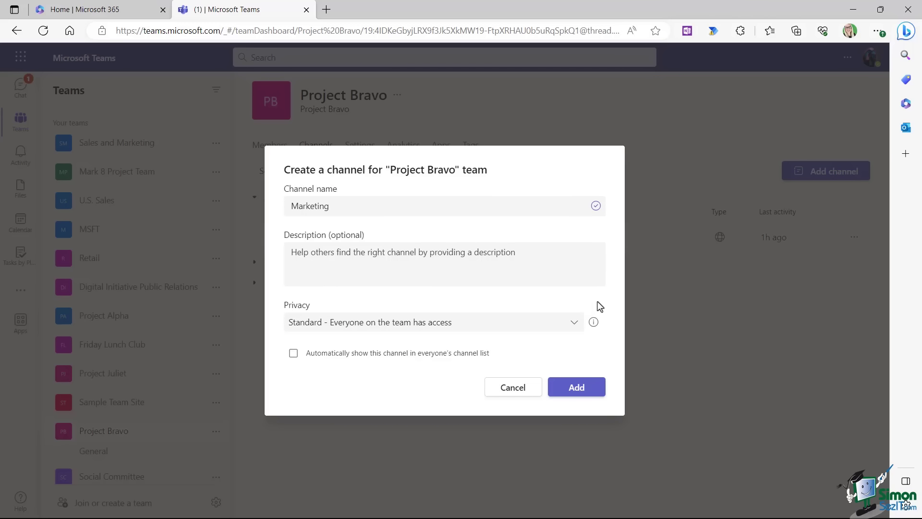
left_click(578, 387)
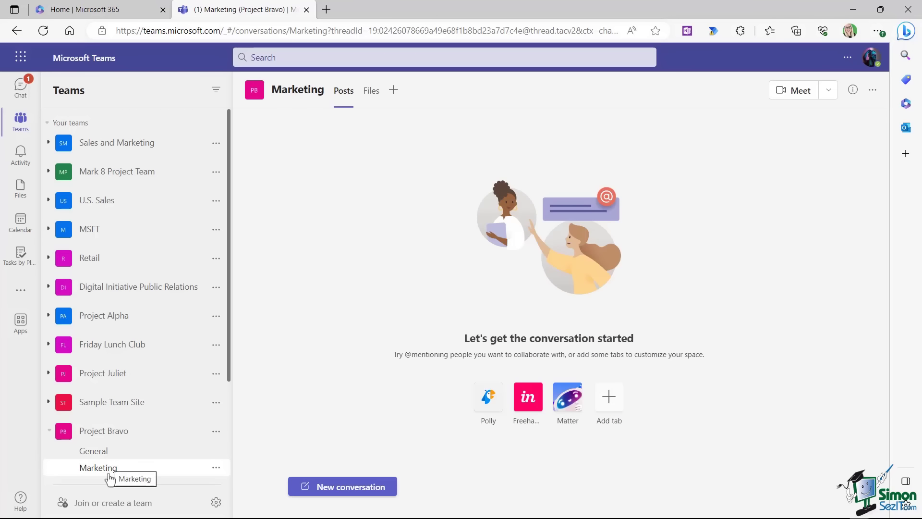
Step: Open the Project Bravo team's settings and expand the Team picture section
left_click(217, 433)
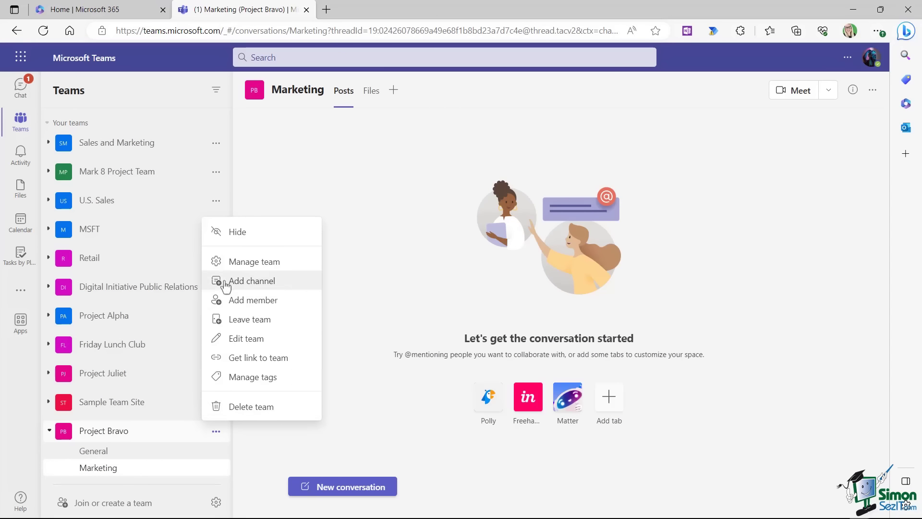
left_click(231, 262)
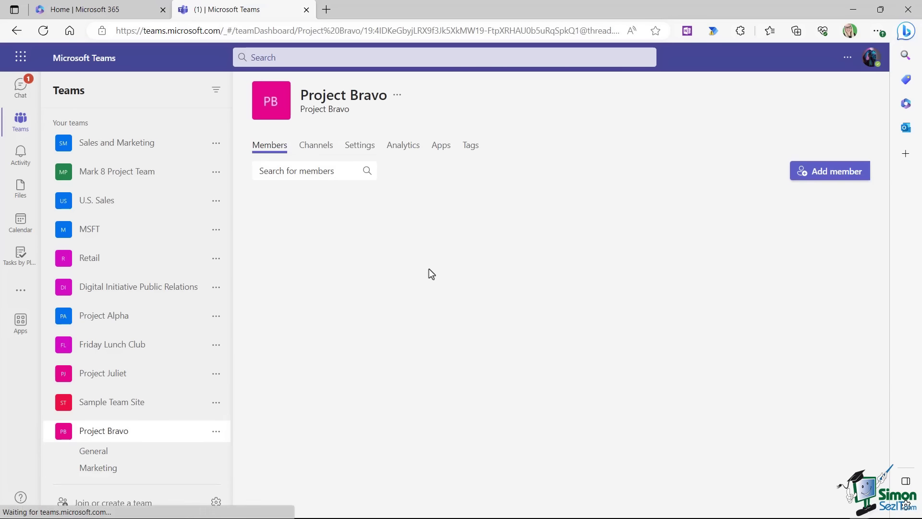
left_click(358, 149)
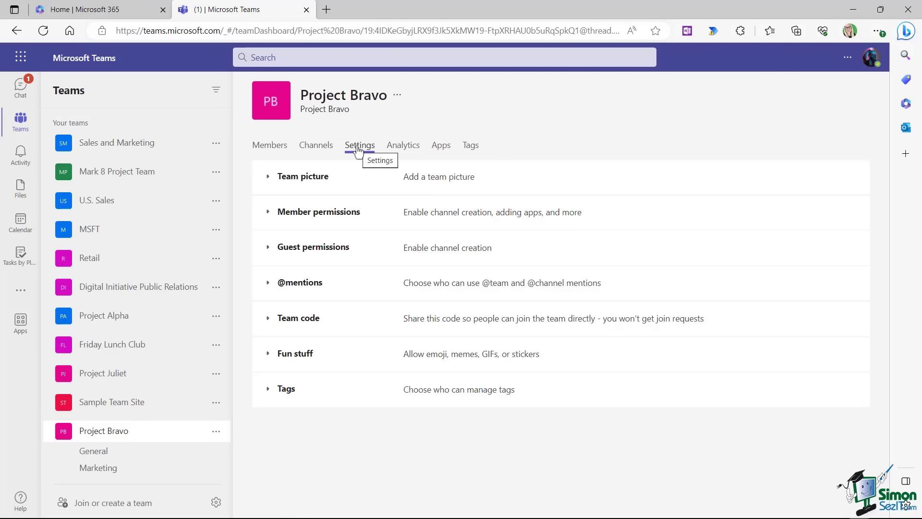
left_click(268, 178)
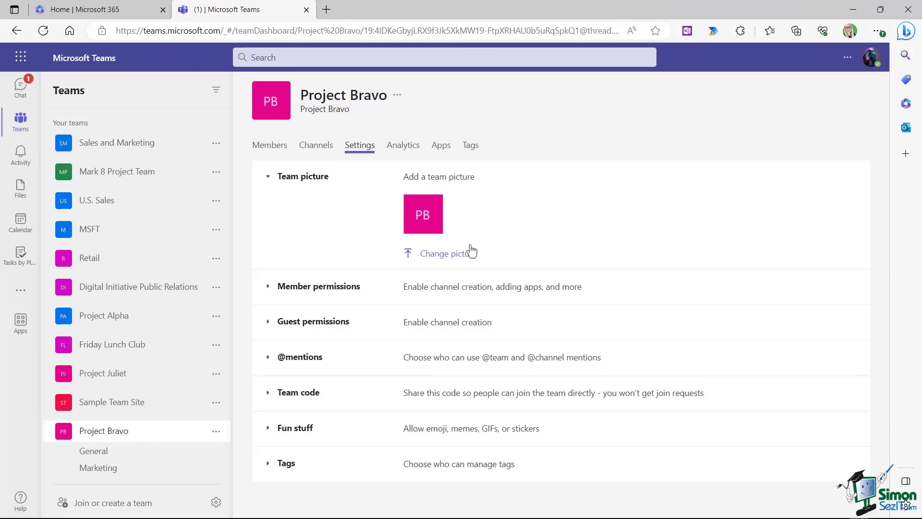
Step: Change the Project Bravo team picture to the image file Colorful Brain Human Technology Logo.png and save it
left_click(444, 254)
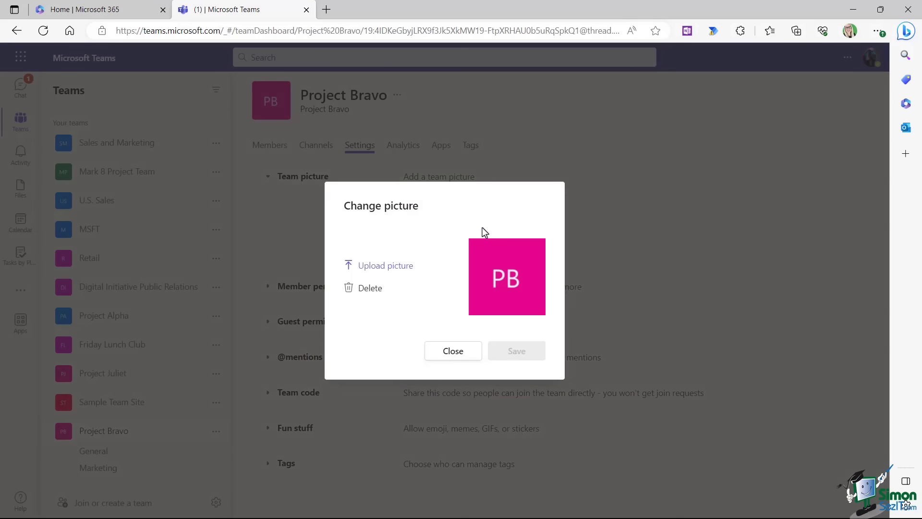
left_click(386, 266)
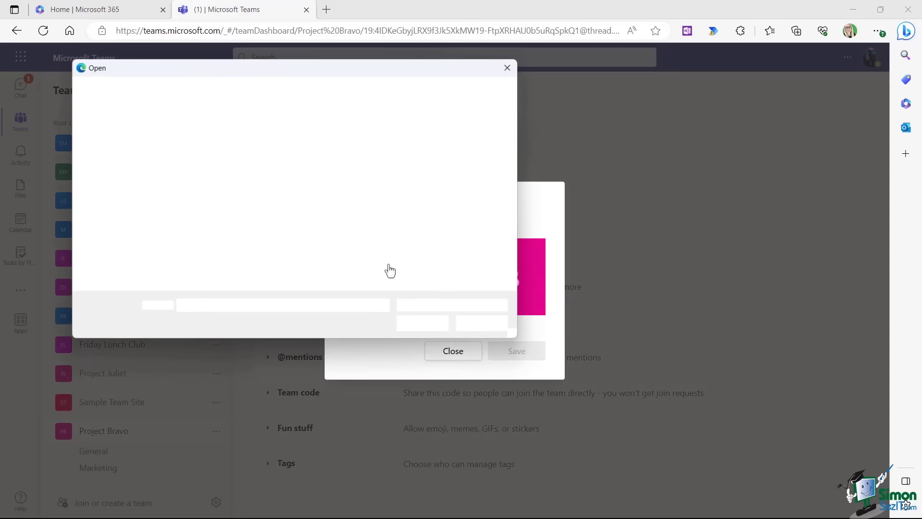
left_click(290, 158)
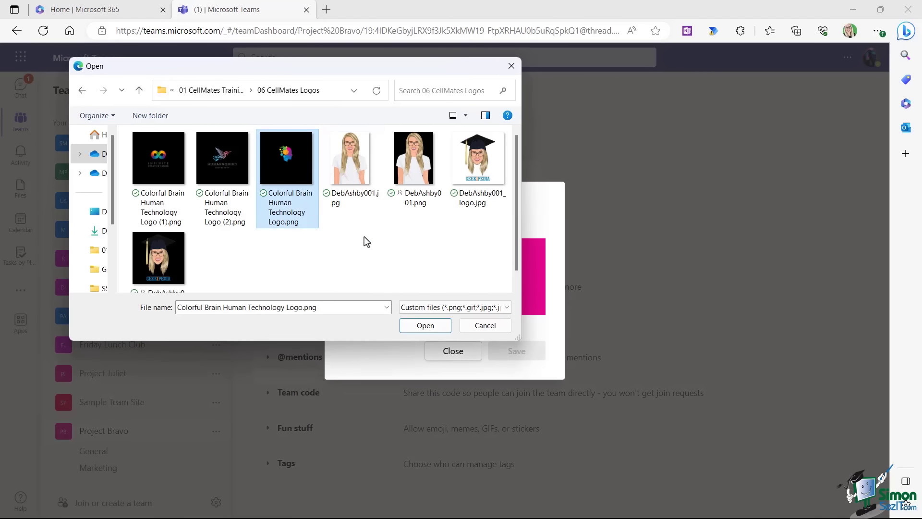
left_click(426, 325)
left_click(526, 355)
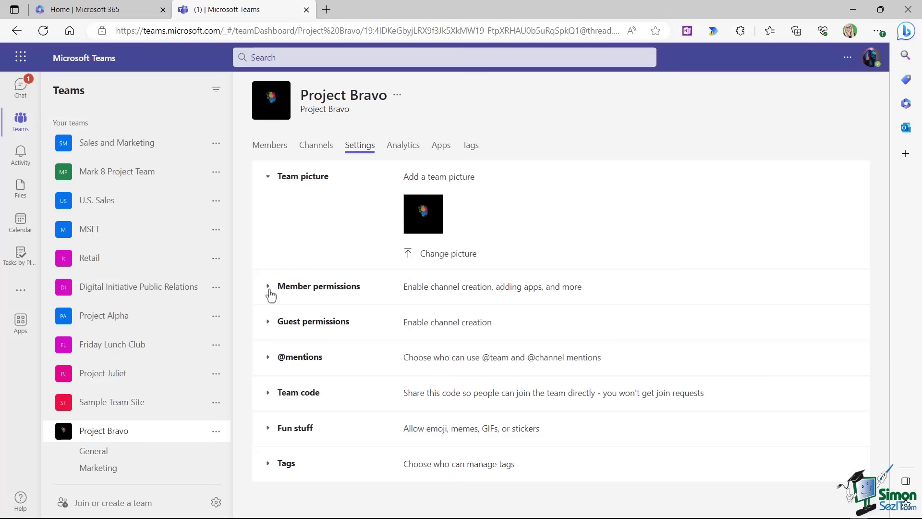
Step: In the team's member permissions, disallow members from deleting and restoring channels, and collapse the section
left_click(268, 289)
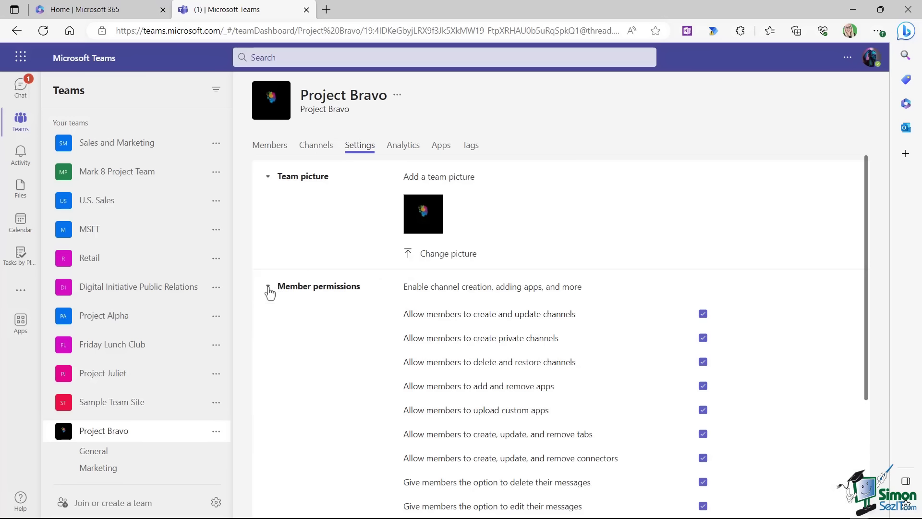
scroll(363, 297, "down", 2)
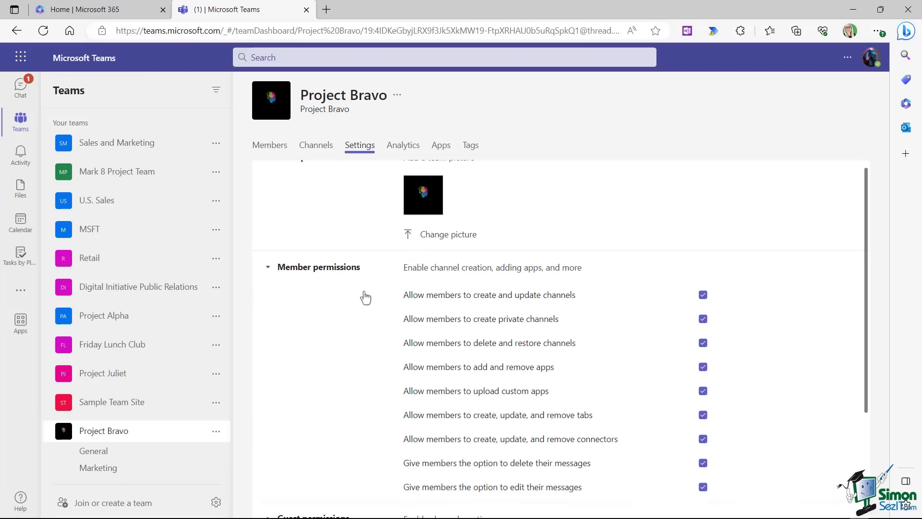
scroll(365, 295, "up", 1)
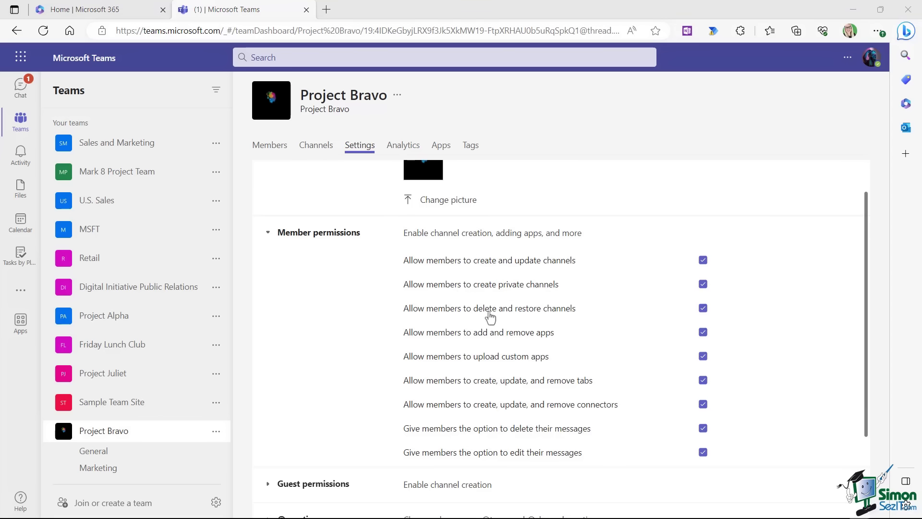
left_click(703, 308)
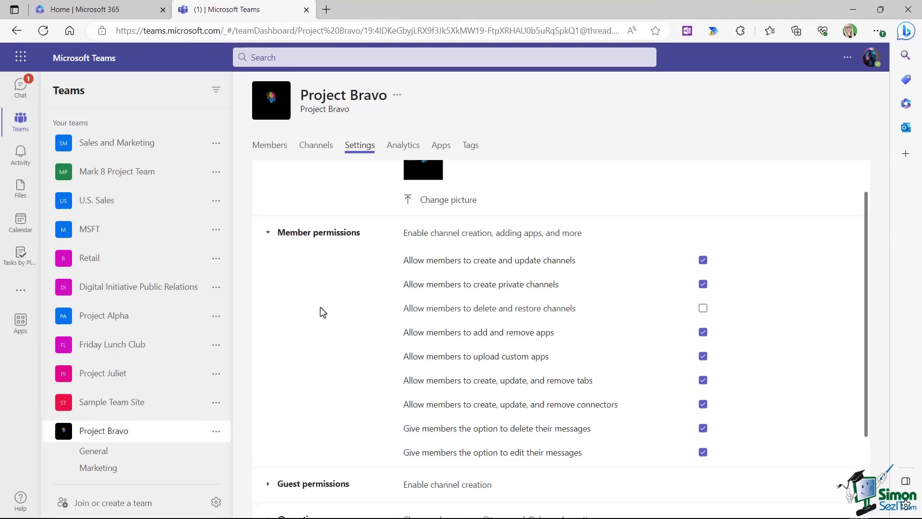
left_click(268, 234)
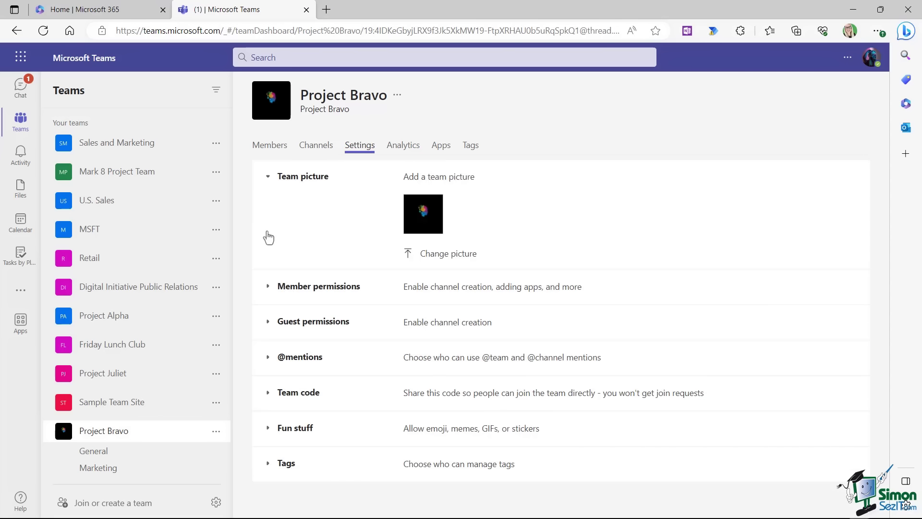
left_click(267, 324)
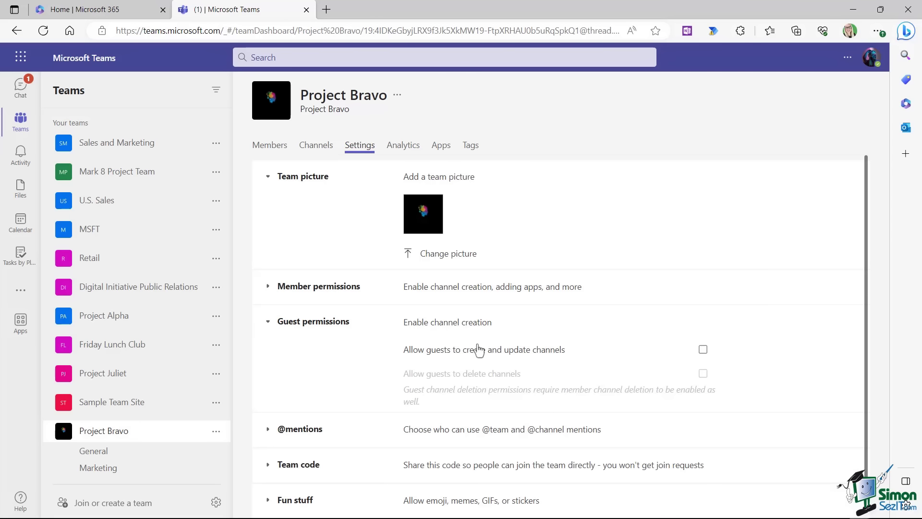
left_click(267, 321)
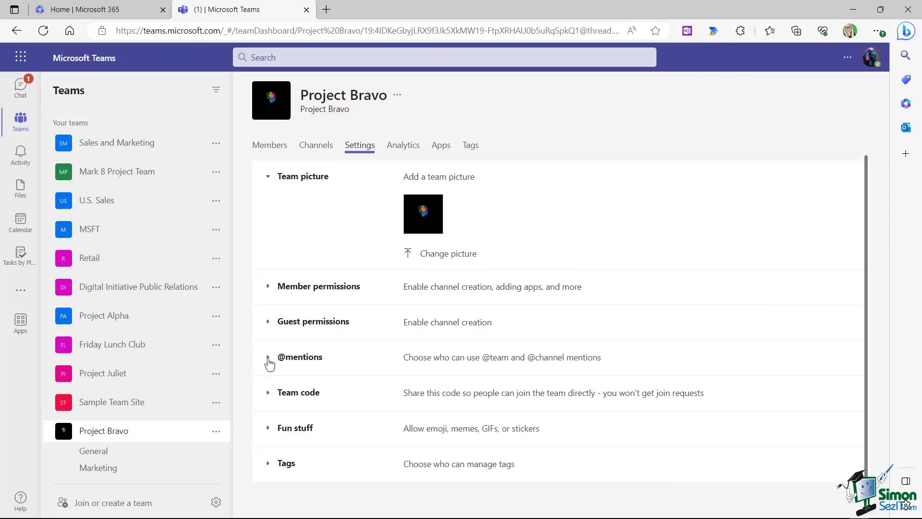
left_click(267, 358)
scroll(610, 336, "down", 1)
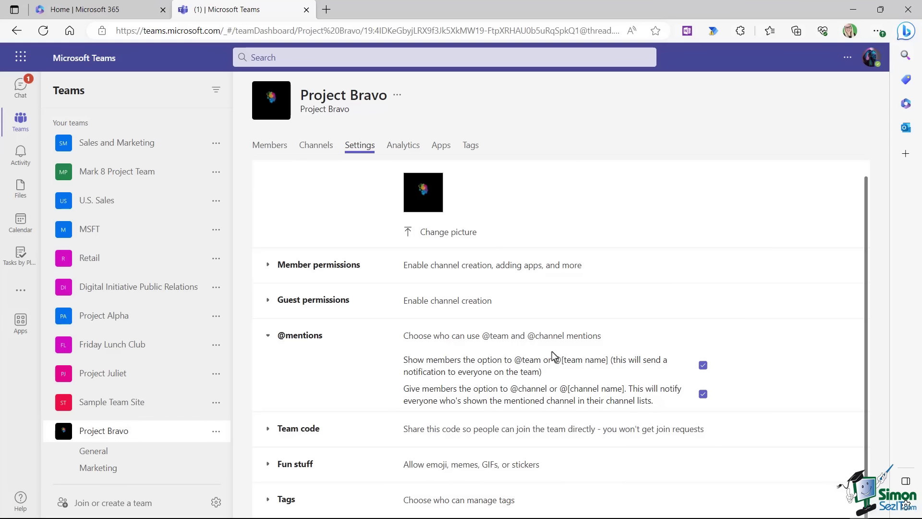
left_click(268, 335)
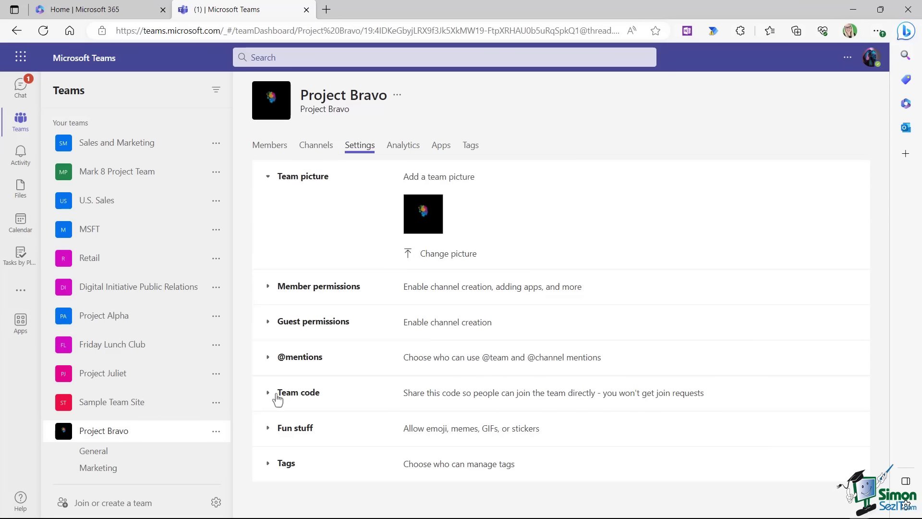
Step: Review the team code options and the Fun stuff settings for Giphy, stickers and memes, collapsing each section
left_click(267, 395)
scroll(583, 340, "down", 1)
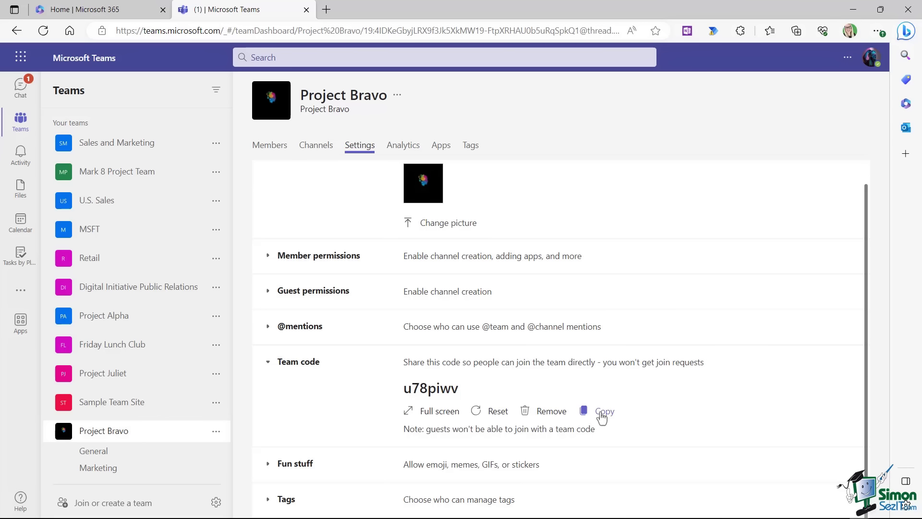
left_click(269, 366)
left_click(268, 428)
scroll(575, 321, "down", 3)
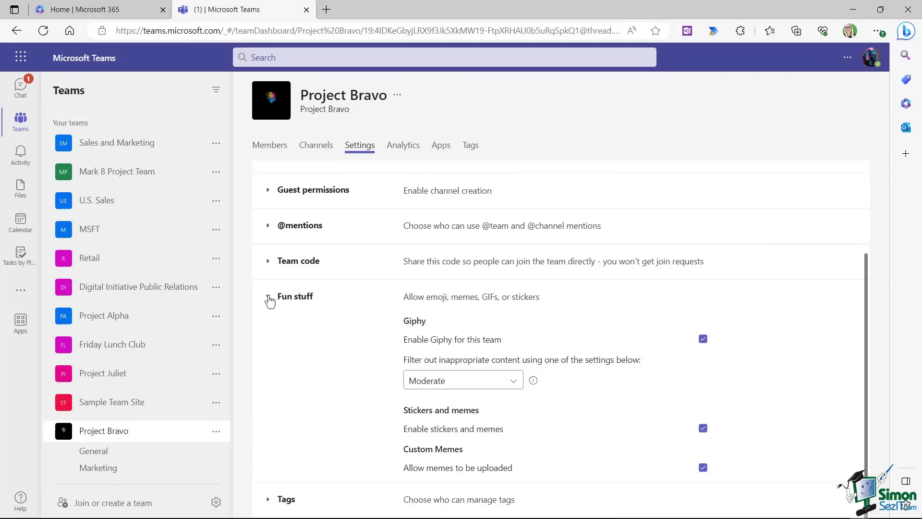
left_click(269, 297)
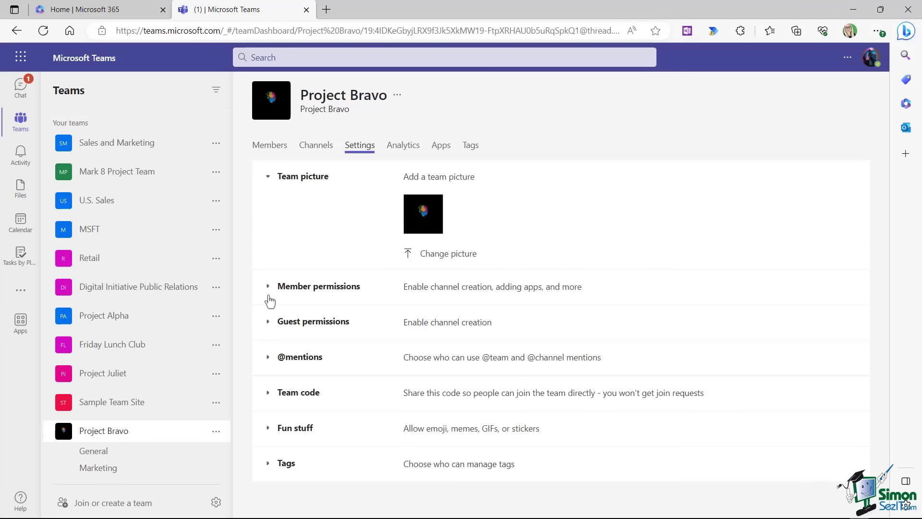
Step: Check who can manage tags in the team's Tags settings and return to the settings overview
left_click(268, 464)
scroll(593, 359, "down", 2)
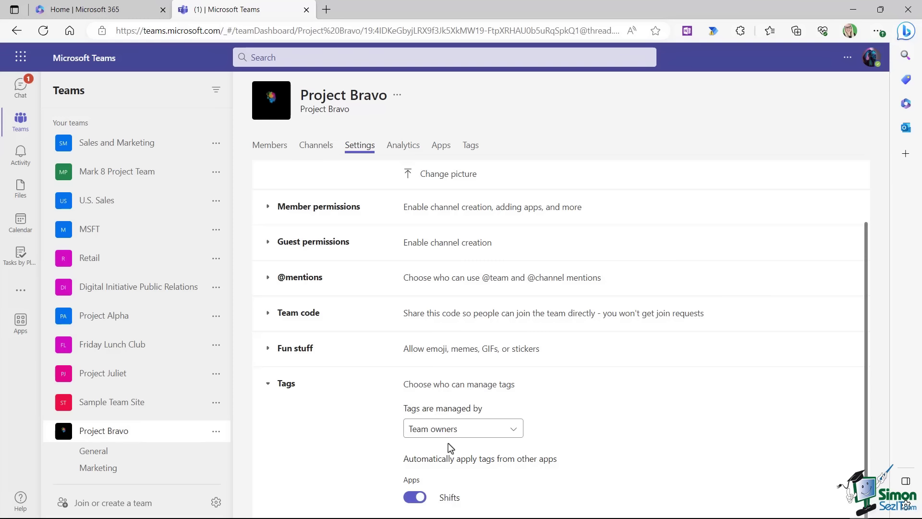
left_click(358, 146)
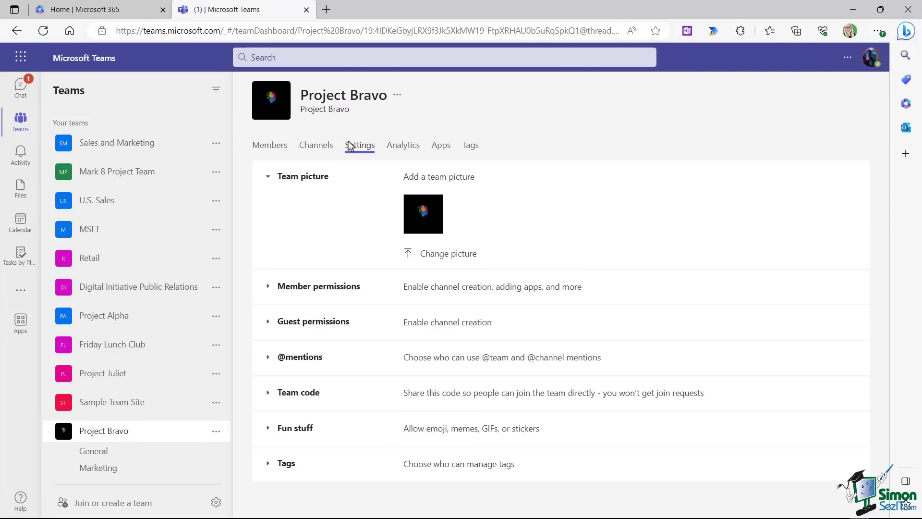
Step: Look through Project Bravo's analytics for the last 7 days and the list of apps available to the team
left_click(403, 146)
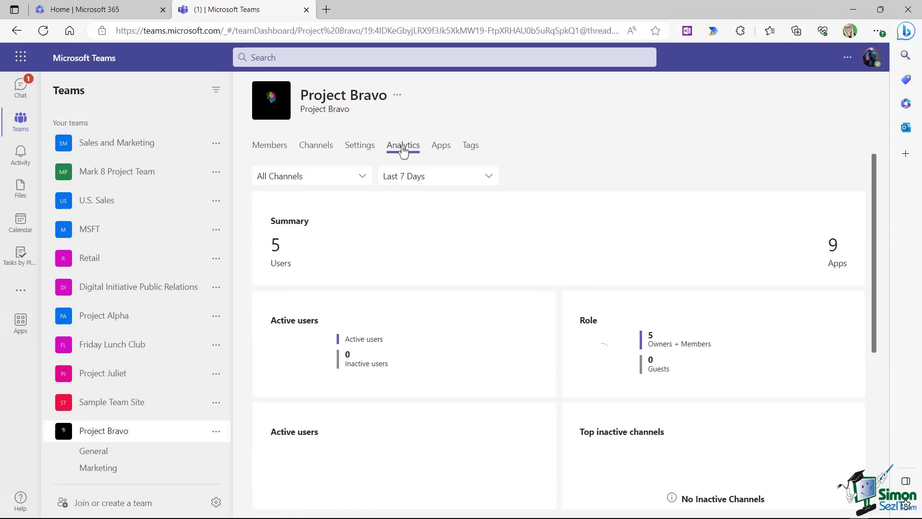
scroll(569, 234, "down", 5)
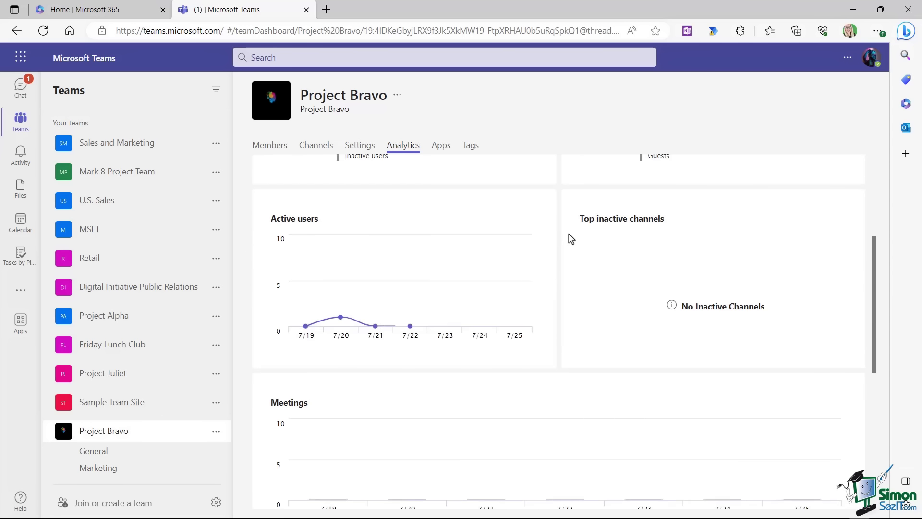
scroll(569, 234, "up", 5)
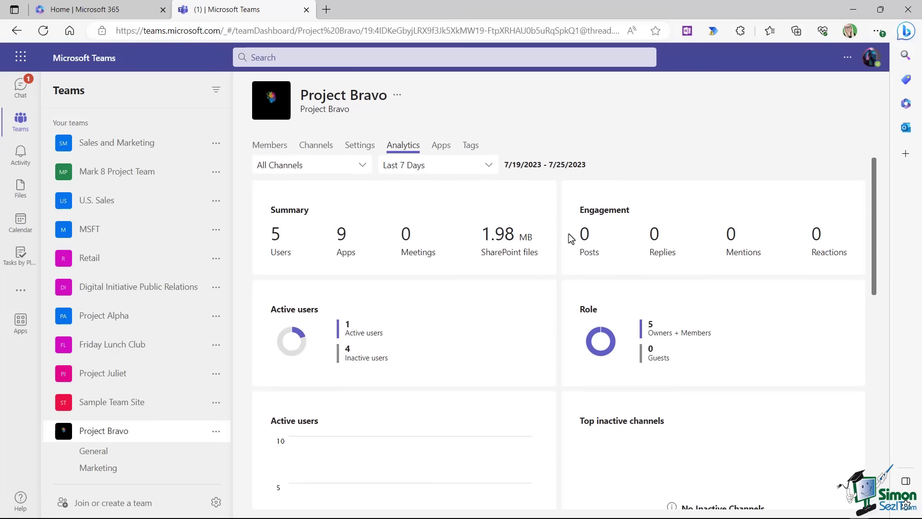
left_click(446, 147)
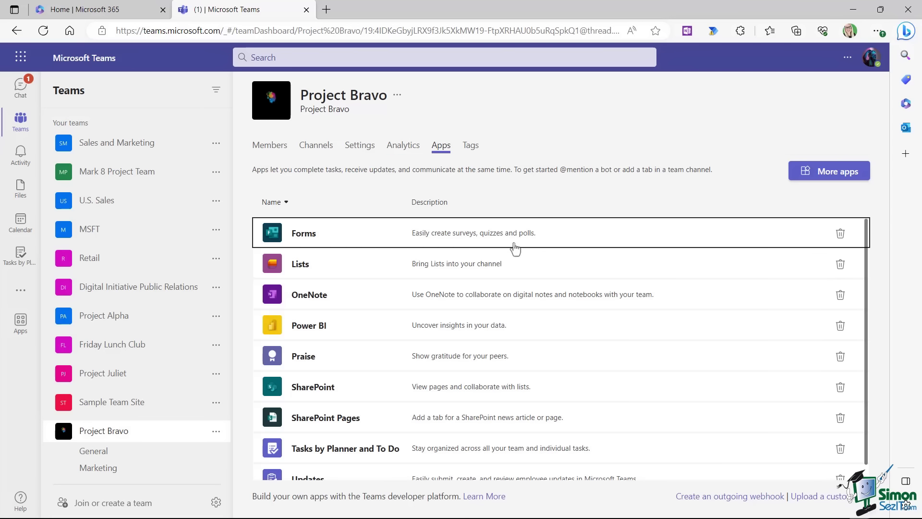
Step: Create a Project Bravo tag named Project Leads with the Planner and a second team member whose name starts with M
left_click(470, 149)
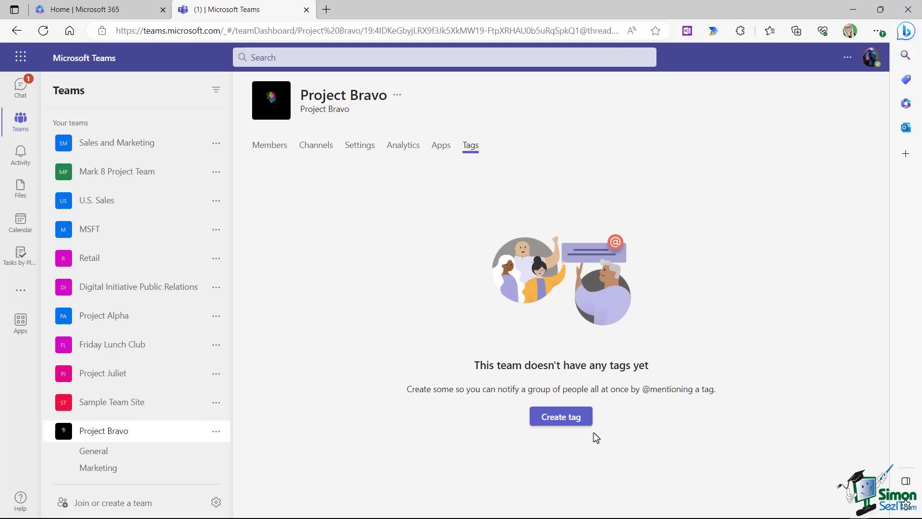
left_click(568, 419)
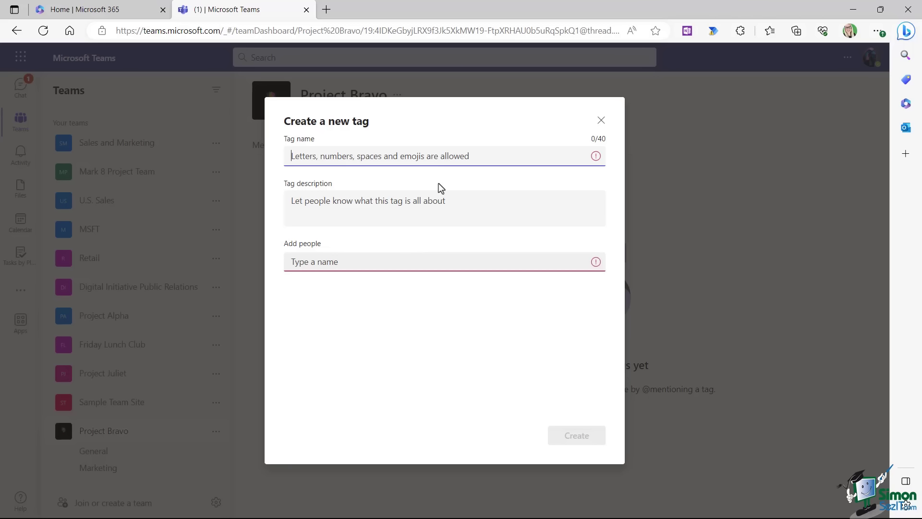
type("Project L")
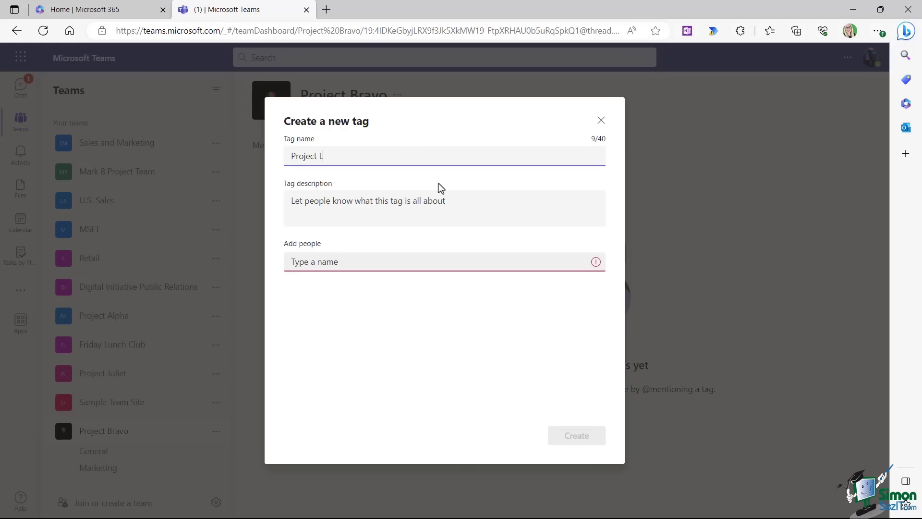
type("eads")
left_click(294, 262)
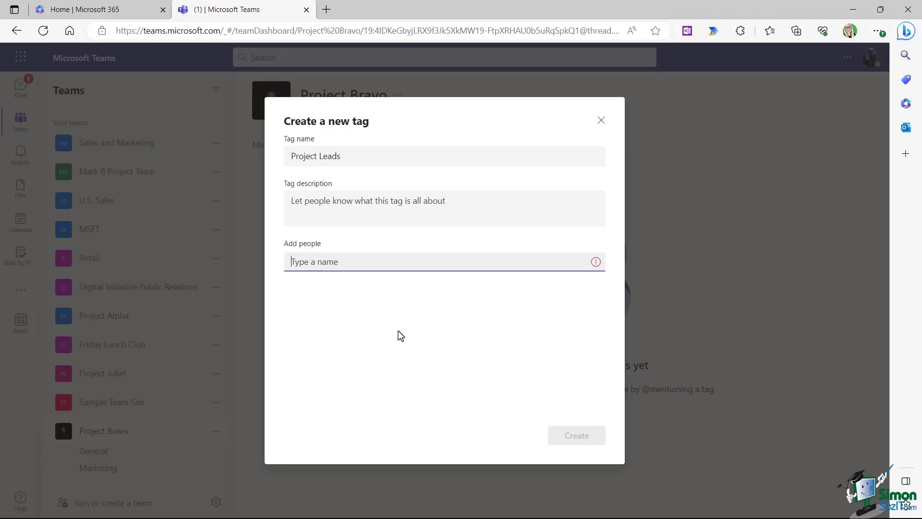
type("l")
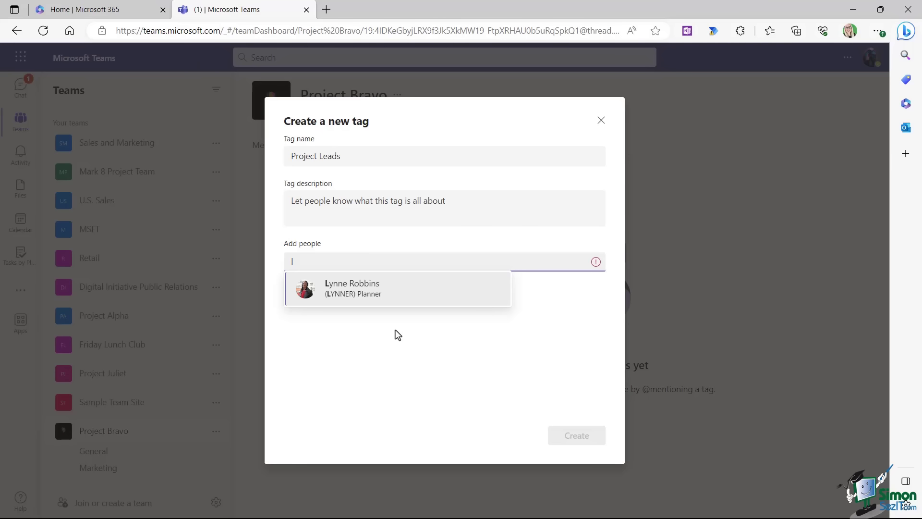
left_click(389, 288)
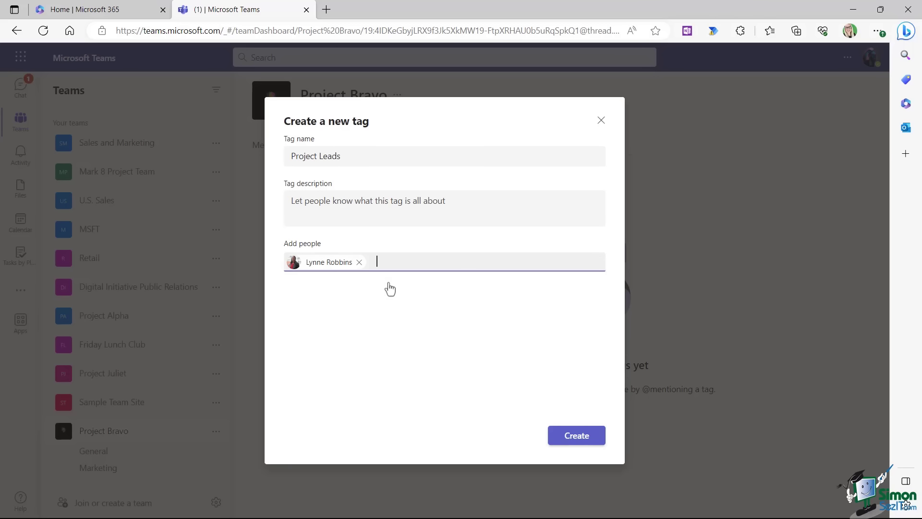
type("m")
left_click(390, 288)
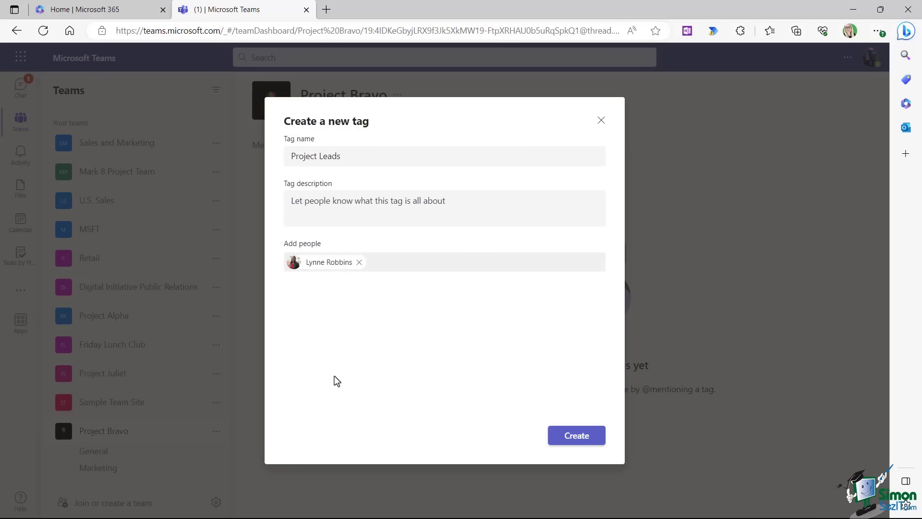
left_click(562, 436)
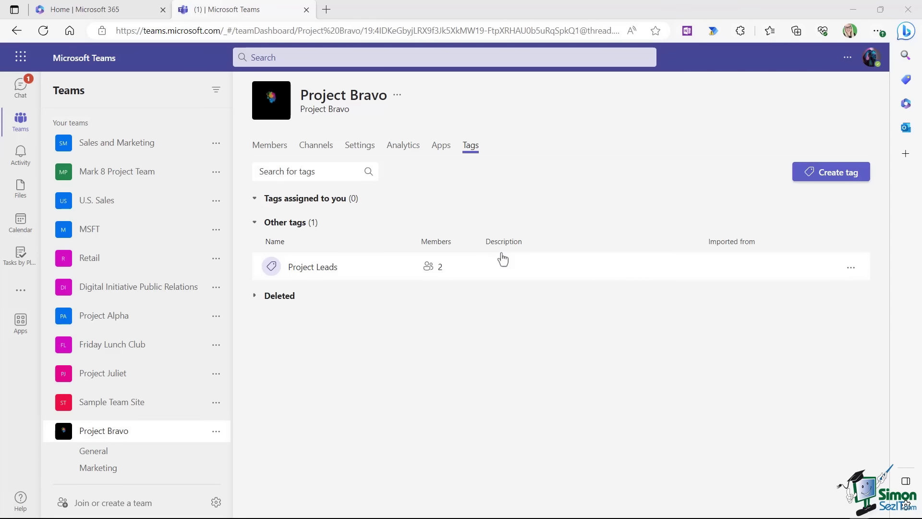
Step: Open the management page of Project Bravo's Marketing channel and review its analytics and moderation permissions
scroll(144, 312, "down", 3)
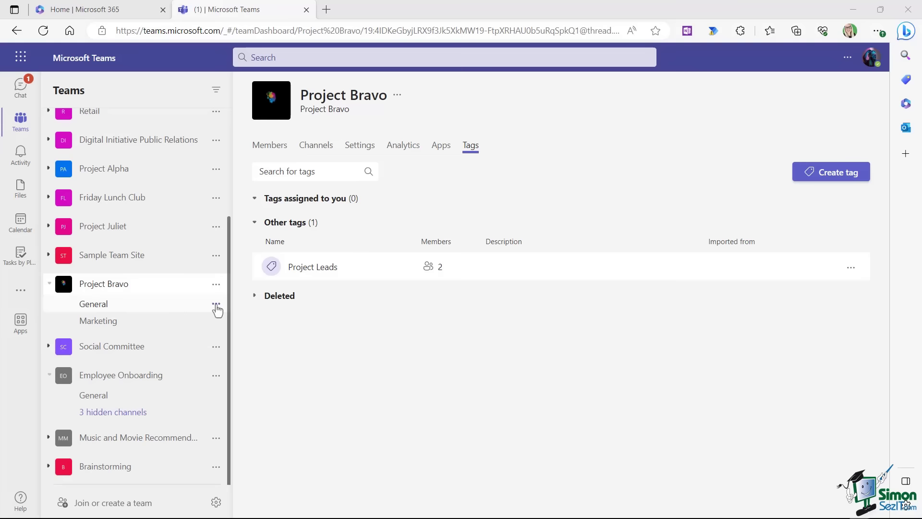
left_click(216, 322)
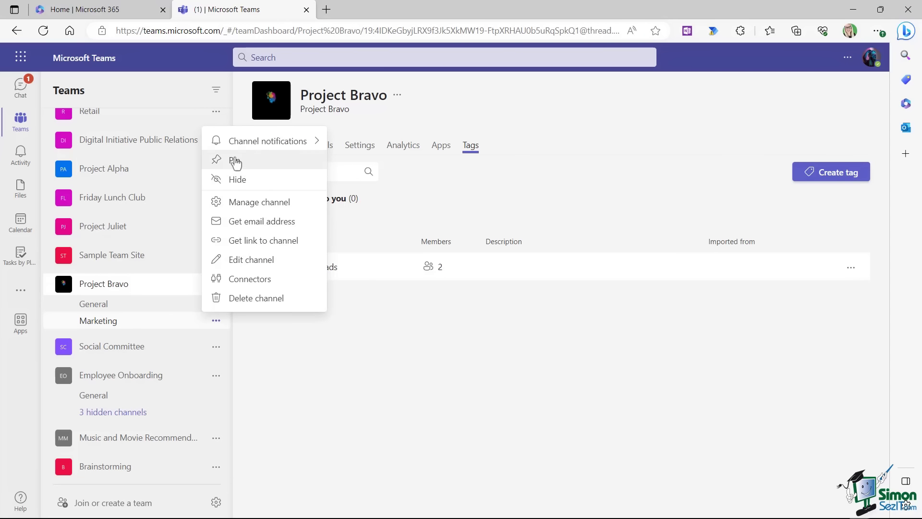
left_click(253, 205)
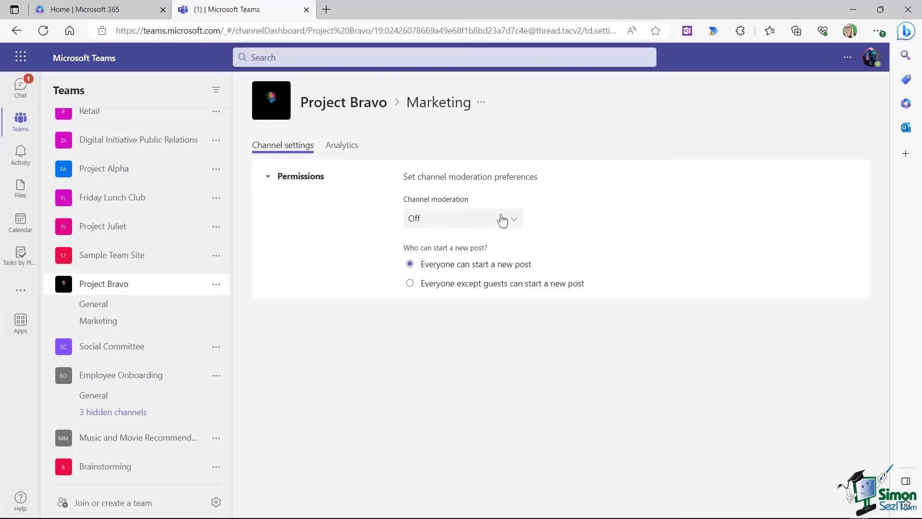
left_click(343, 147)
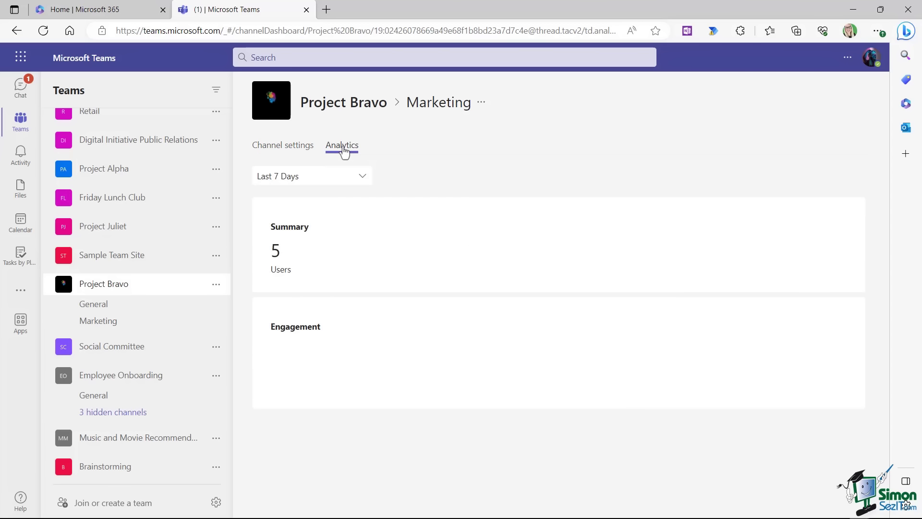
left_click(283, 146)
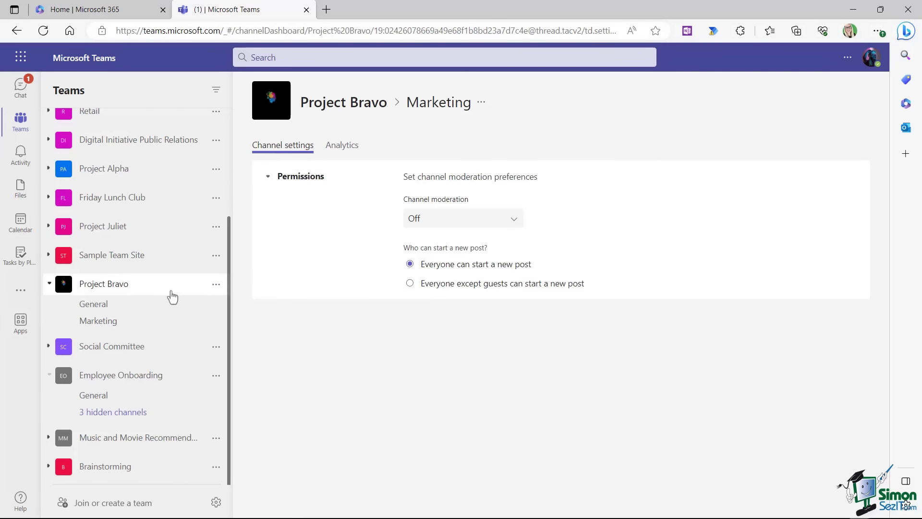
Step: Leave the Music and Movie Recommendations team and confirm leaving it
left_click(217, 286)
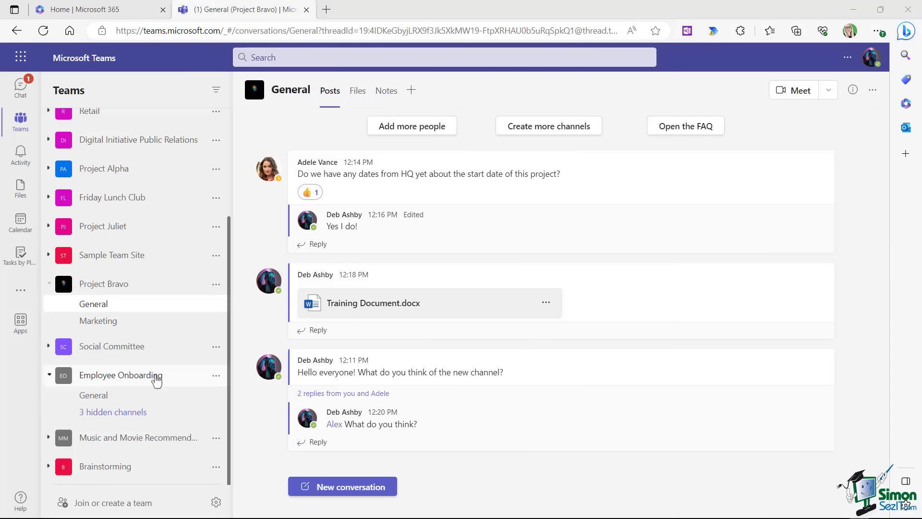
left_click(49, 438)
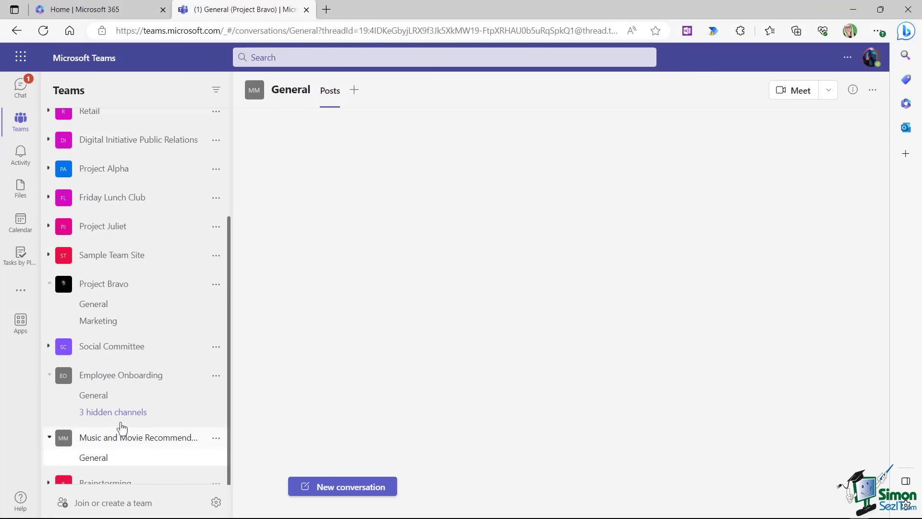
left_click_drag(229, 295, 229, 373)
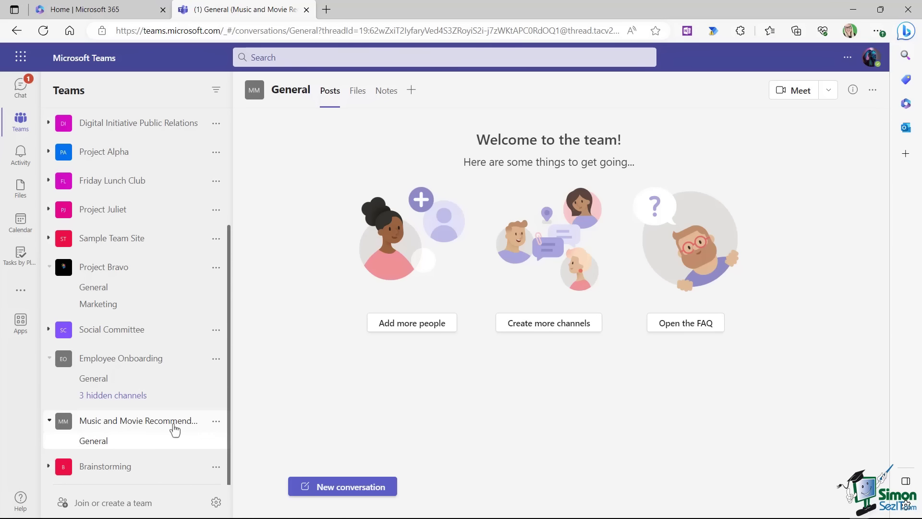
left_click(217, 423)
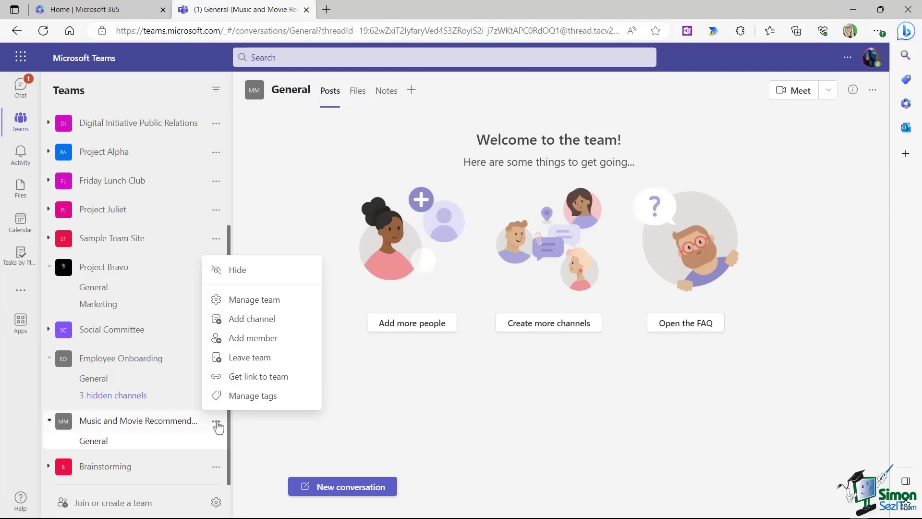
left_click(244, 360)
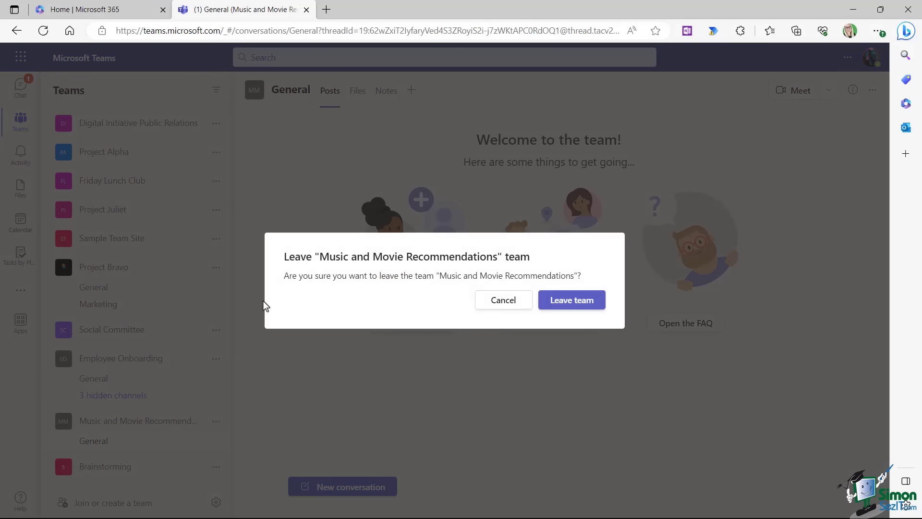
left_click(570, 302)
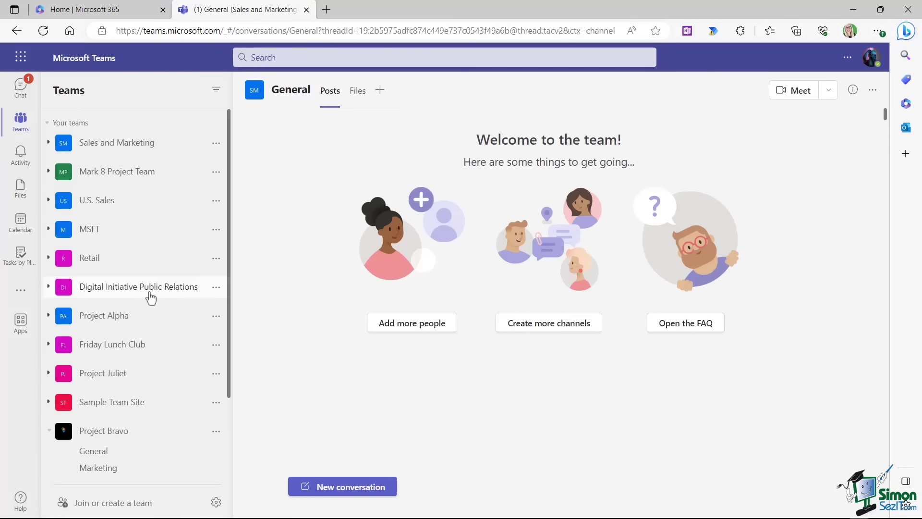
Step: Rejoin the public Music and Movie Recommendations team from the page for joining or creating teams
scroll(151, 298, "down", 3)
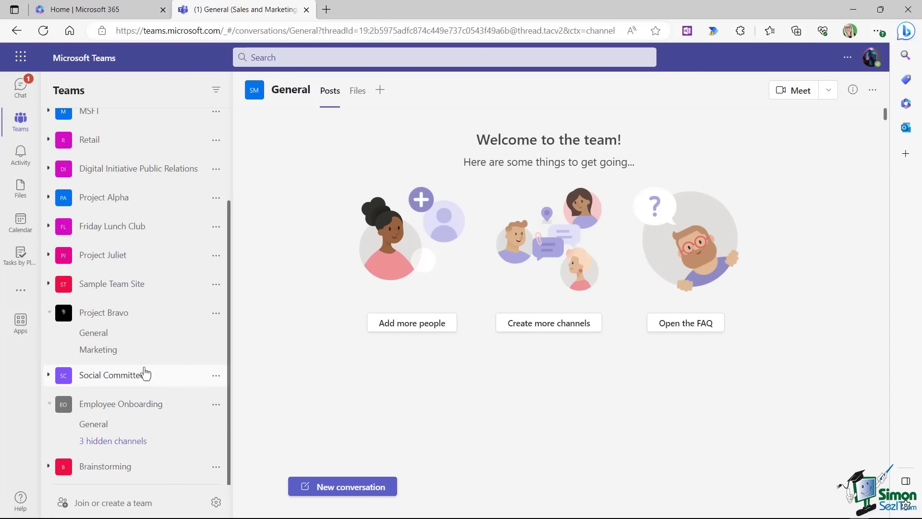
left_click(96, 332)
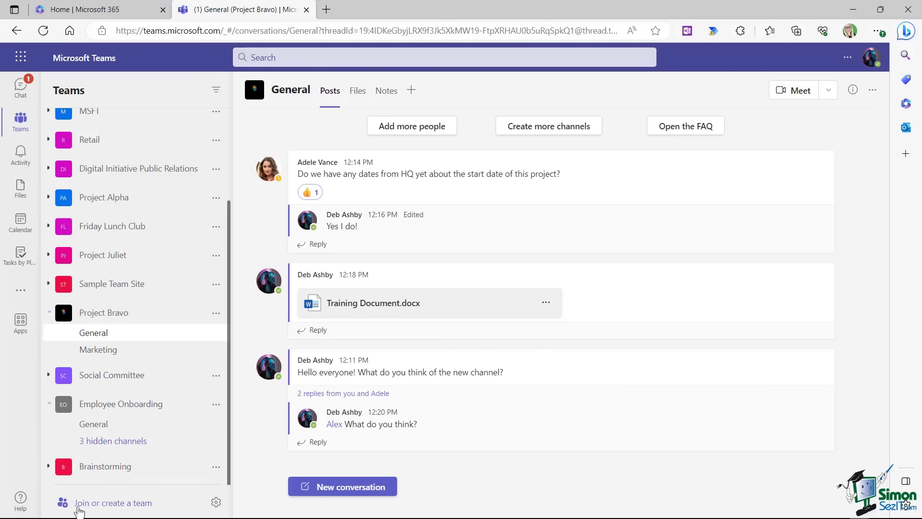
left_click(103, 504)
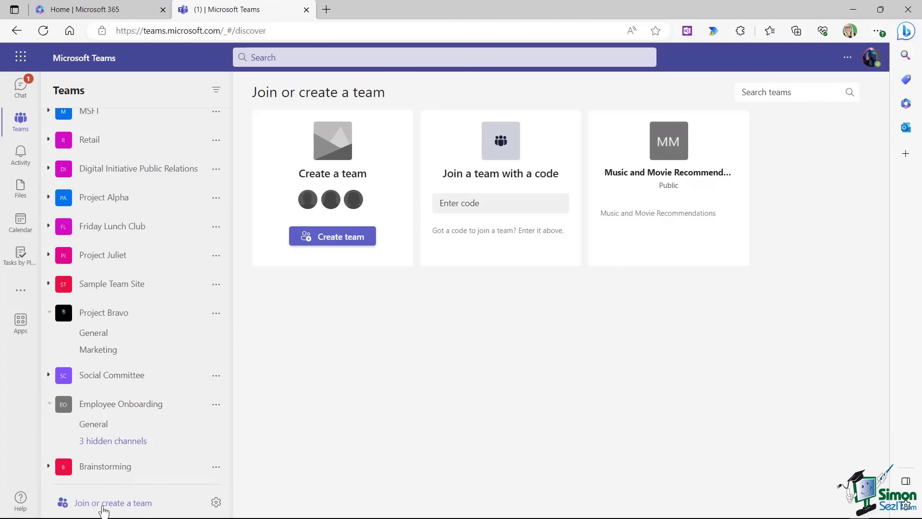
mouse_move(664, 144)
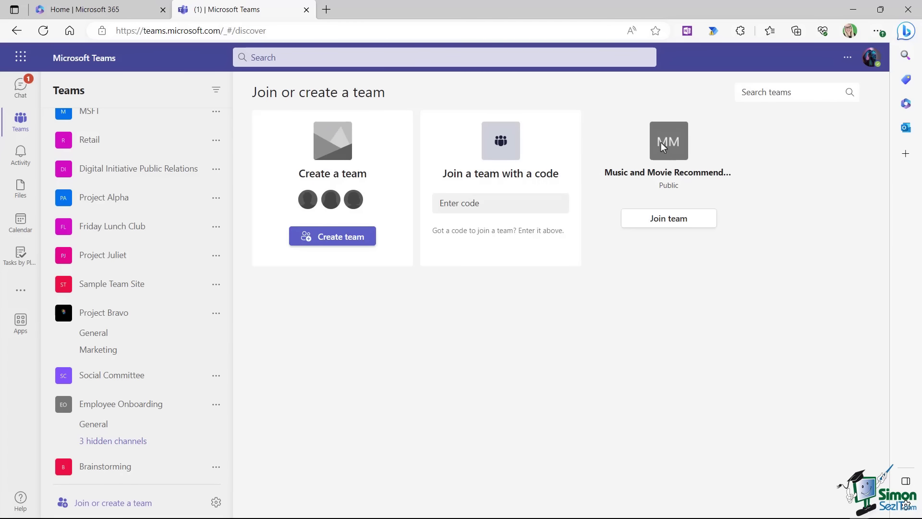
left_click(670, 222)
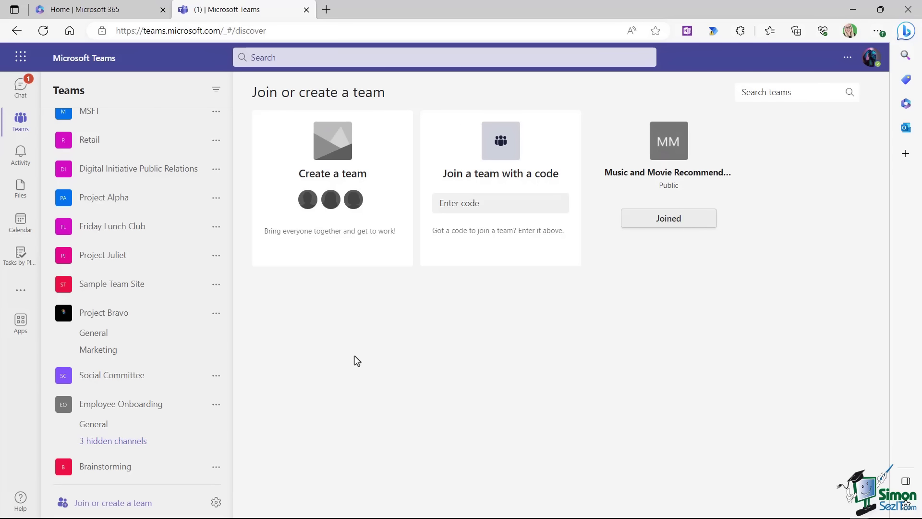
Step: Hide the Music and Movie Recommendations team from the teams list
scroll(175, 335, "down", 2)
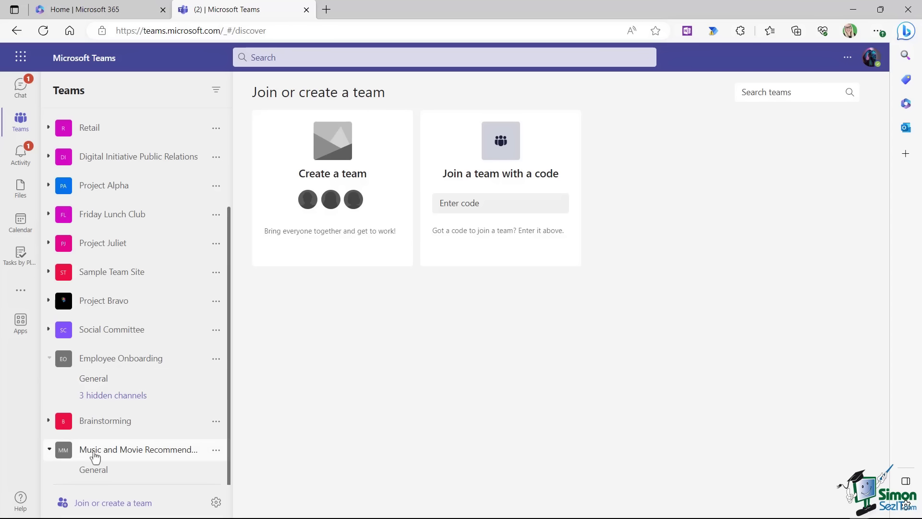
left_click(216, 452)
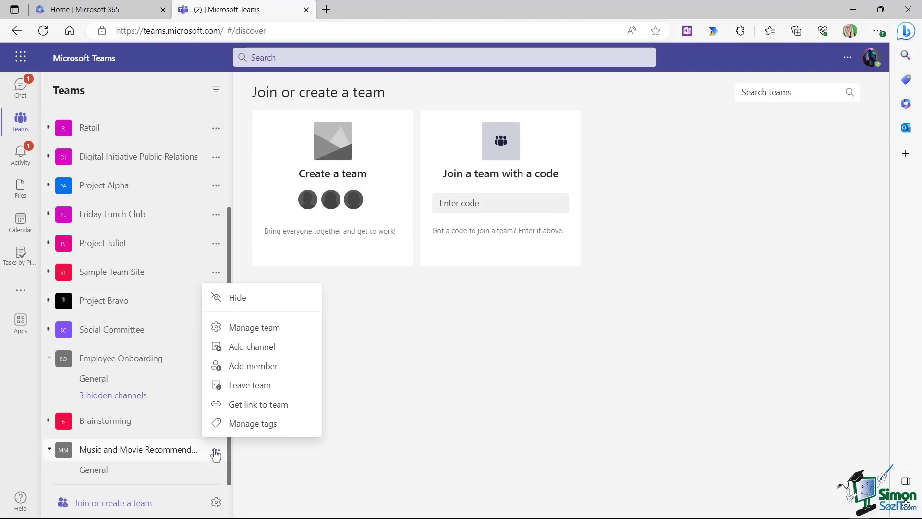
left_click(233, 300)
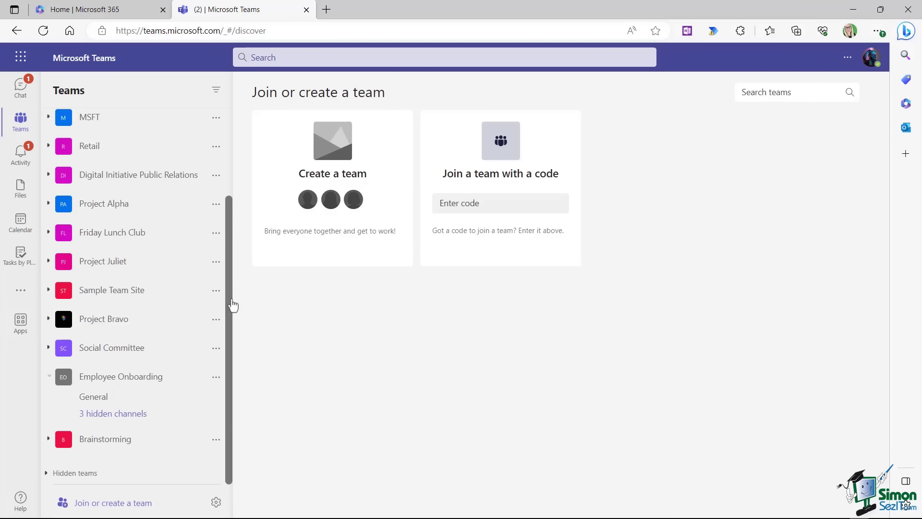
Step: Expand the hidden teams and show the Music and Movie Recommendations team in the main list again
scroll(230, 177, "up", 3)
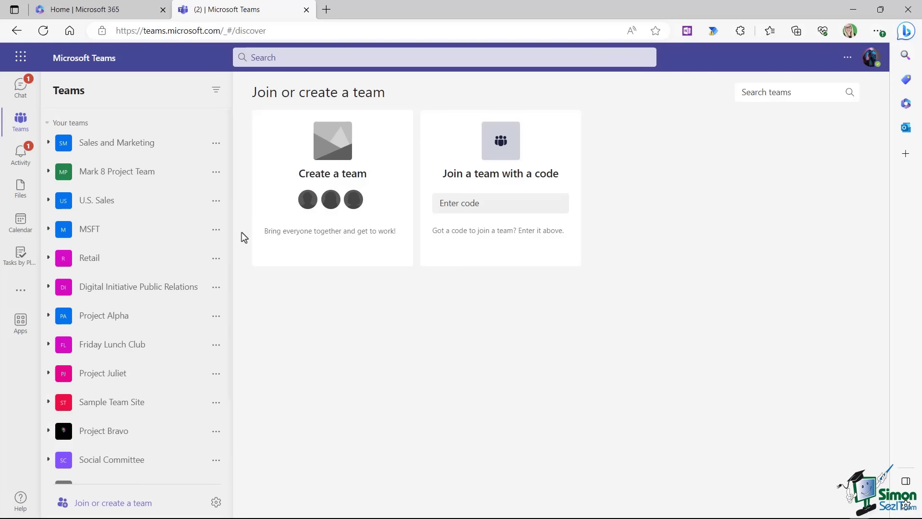
scroll(231, 197, "down", 3)
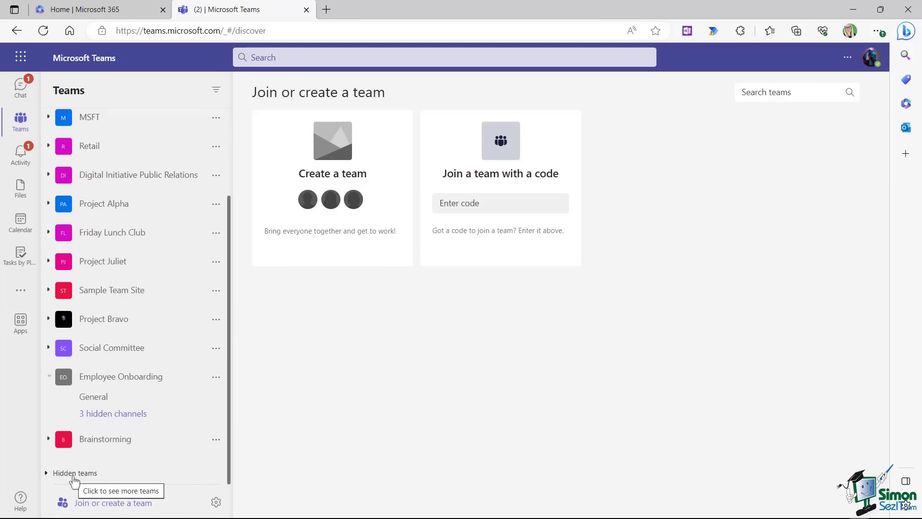
left_click(47, 474)
scroll(149, 403, "down", 1)
scroll(150, 409, "down", 1)
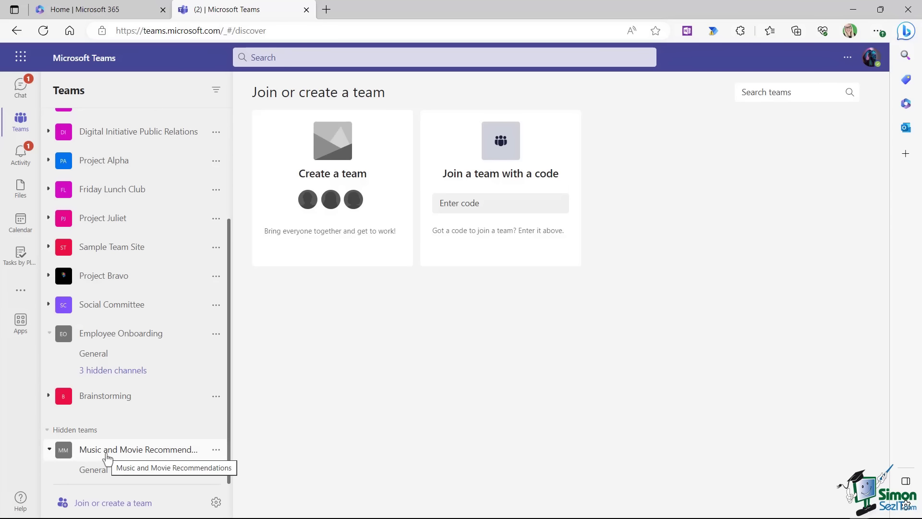
left_click(216, 451)
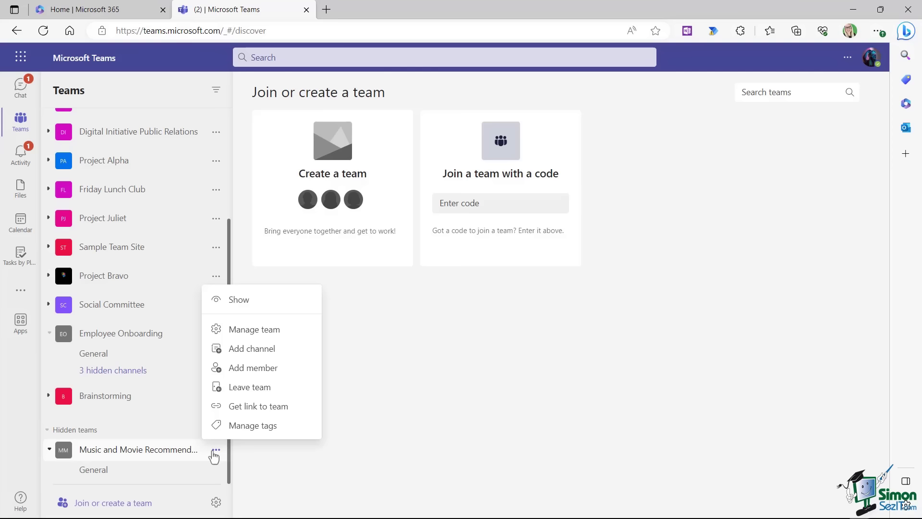
left_click(247, 301)
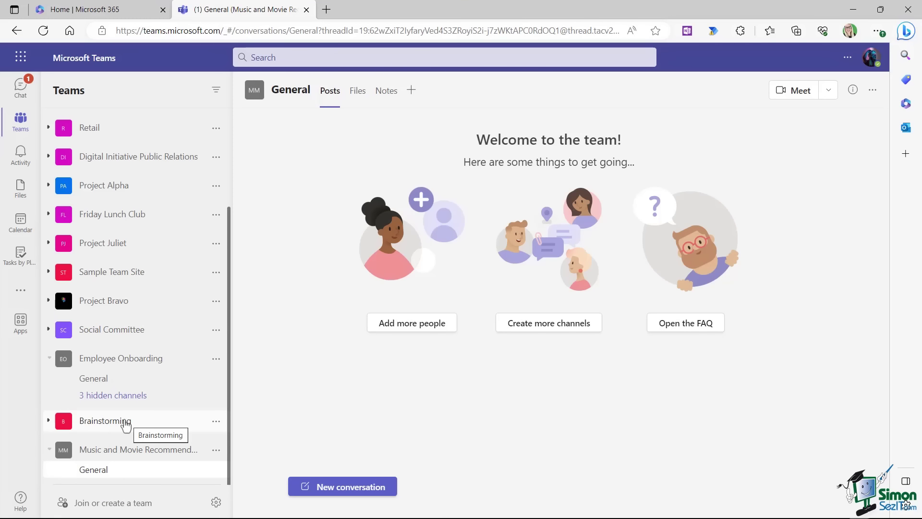
Step: Compare the options available for the Brainstorming and Project Alpha teams, and review Project Alpha's delete confirmation without deleting the team
left_click(216, 421)
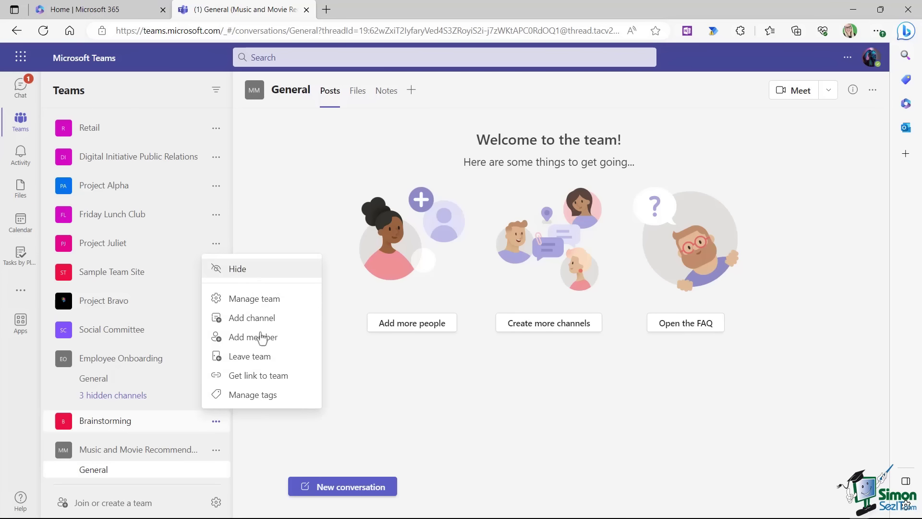
left_click(301, 214)
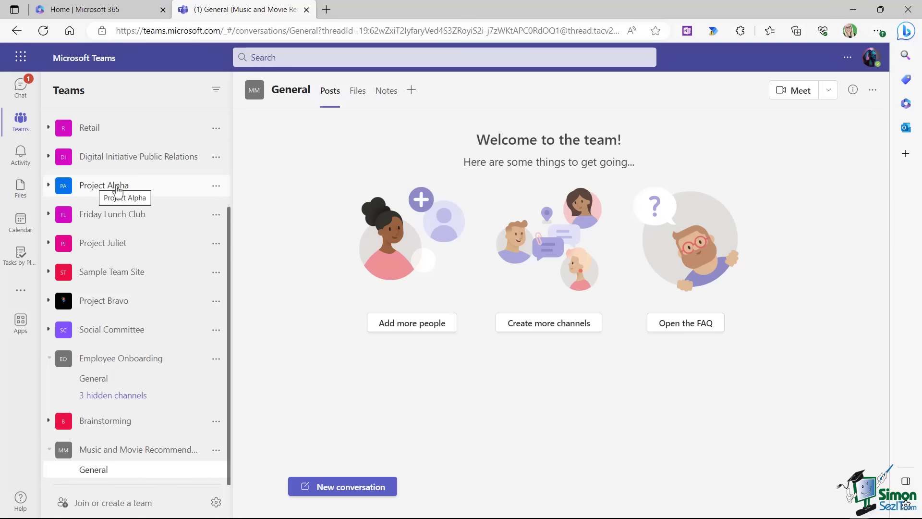
left_click(216, 186)
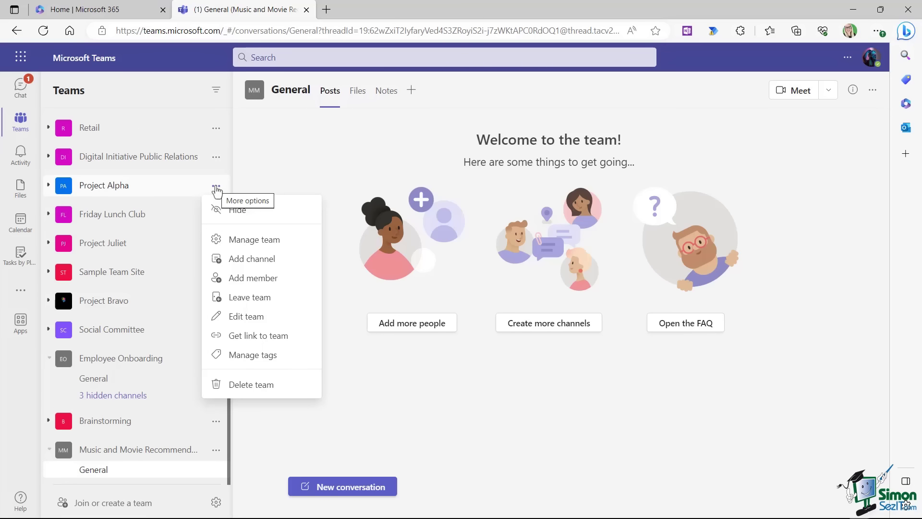
left_click(251, 385)
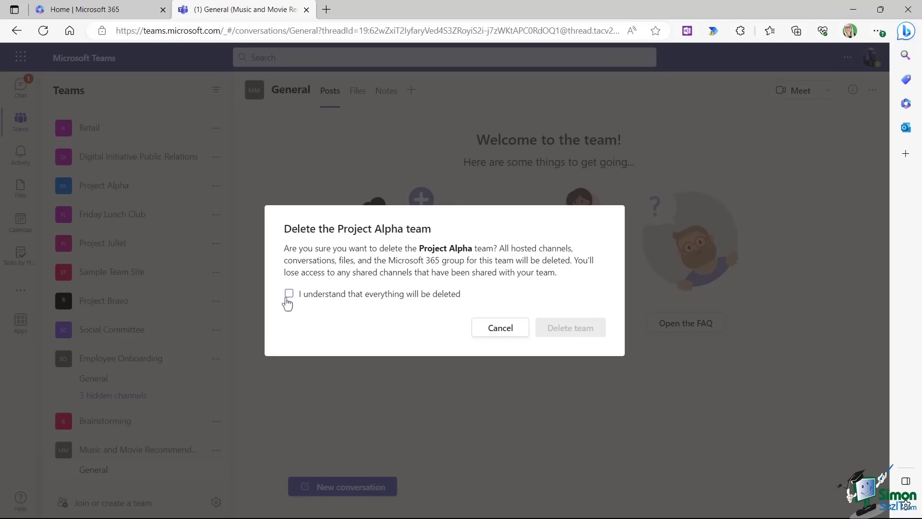
left_click(500, 328)
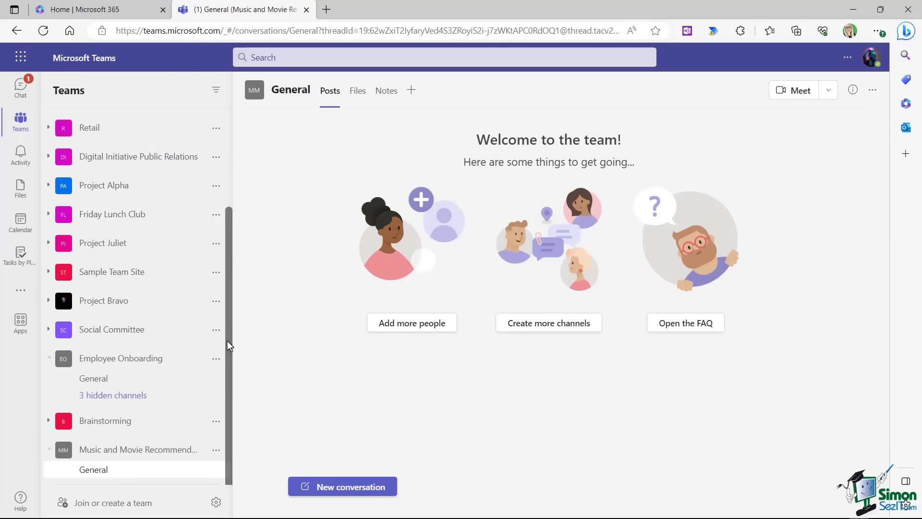
Step: Add a Whiteboard tab named Whiteboard to Project Bravo's General channel, with a channel post about the tab
left_click_drag(227, 339, 321, 210)
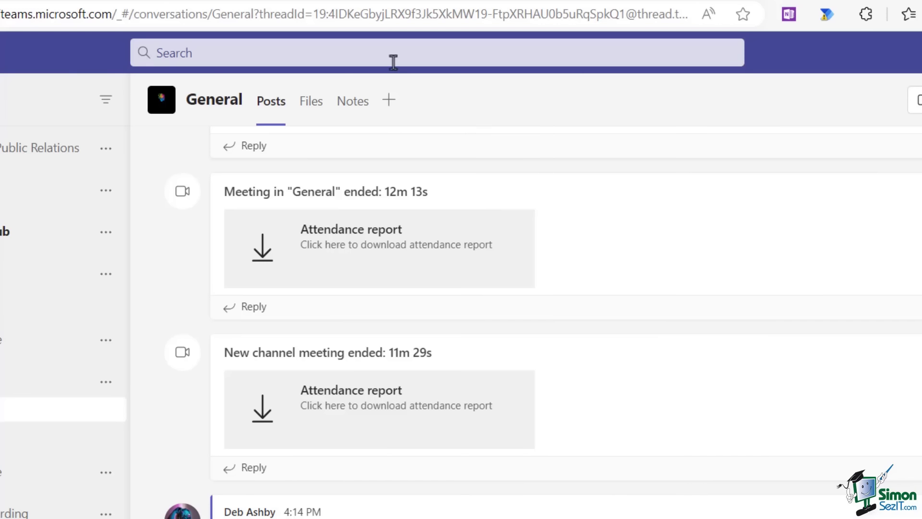
left_click(389, 102)
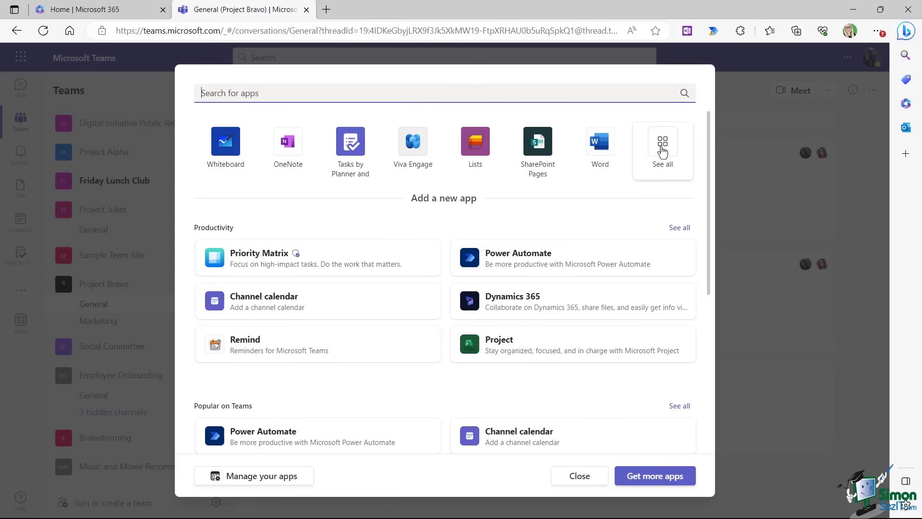
left_click(662, 149)
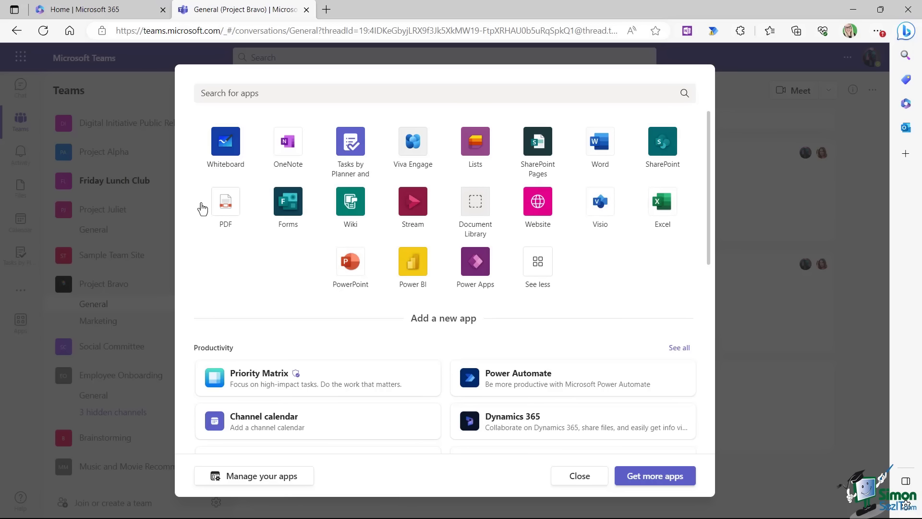
left_click(224, 149)
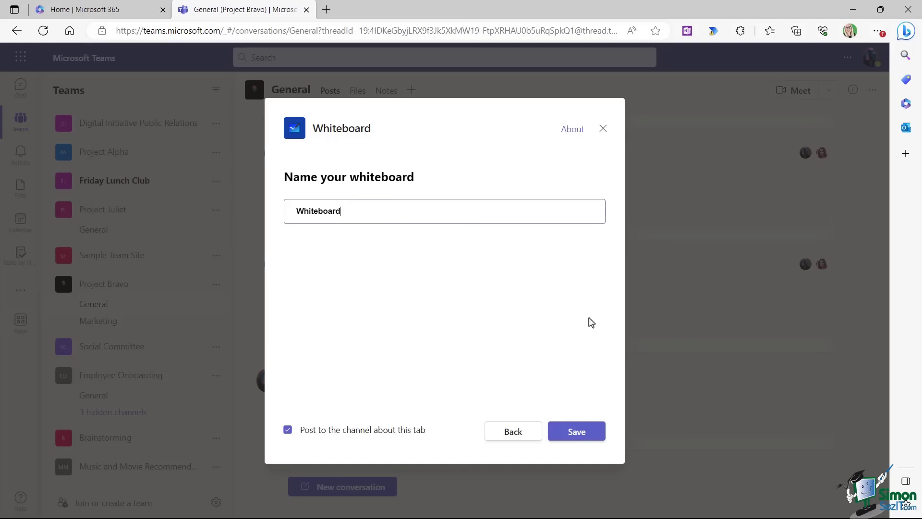
left_click(582, 436)
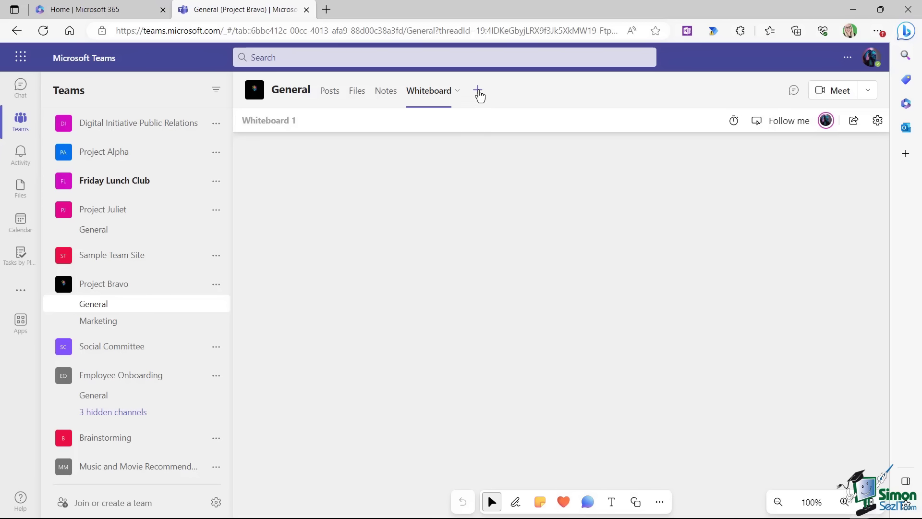
Step: Add an Excel tab showing Product_List.xlsx from My files to Project Bravo's General channel, with a channel post about the tab
left_click(479, 94)
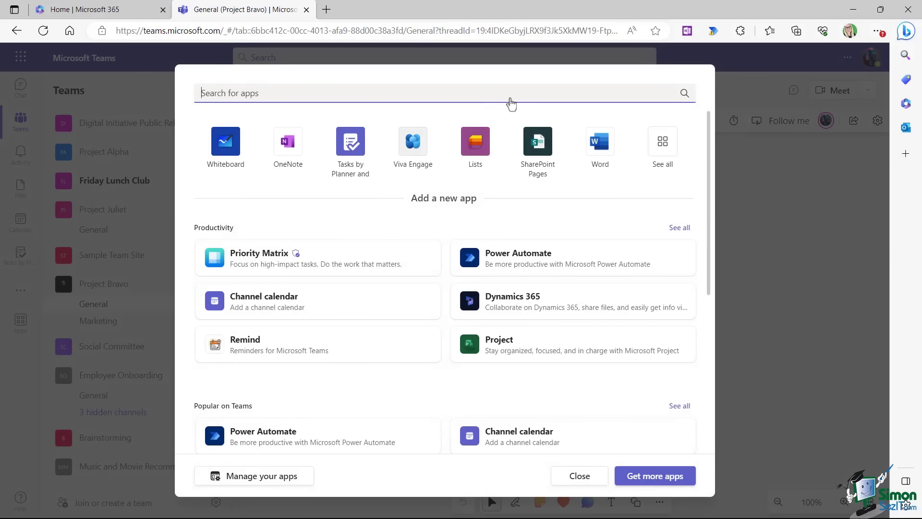
left_click(665, 143)
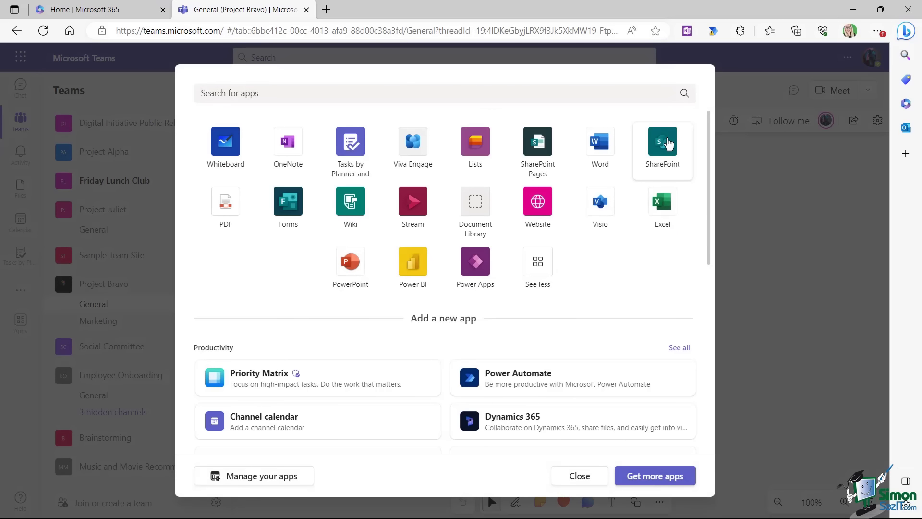
left_click(665, 209)
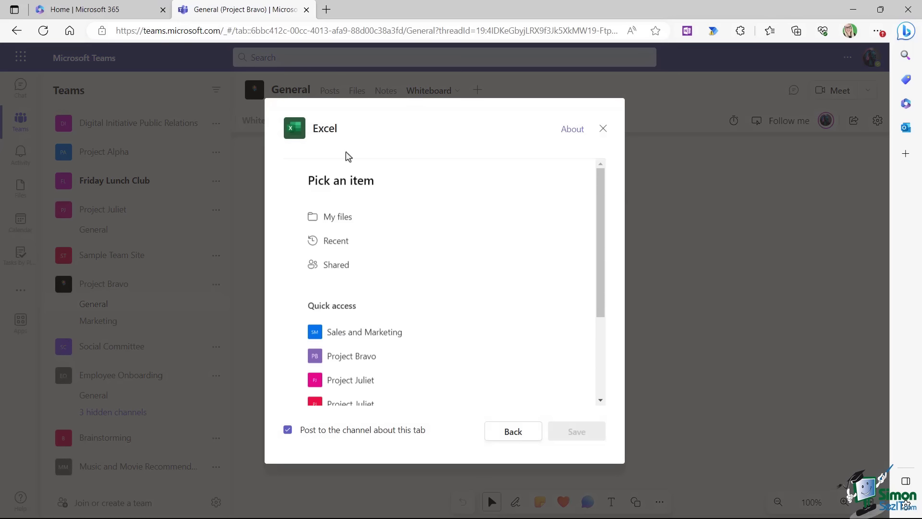
mouse_move(600, 202)
left_mouse_down()
mouse_move(601, 292)
mouse_move(601, 211)
left_mouse_up()
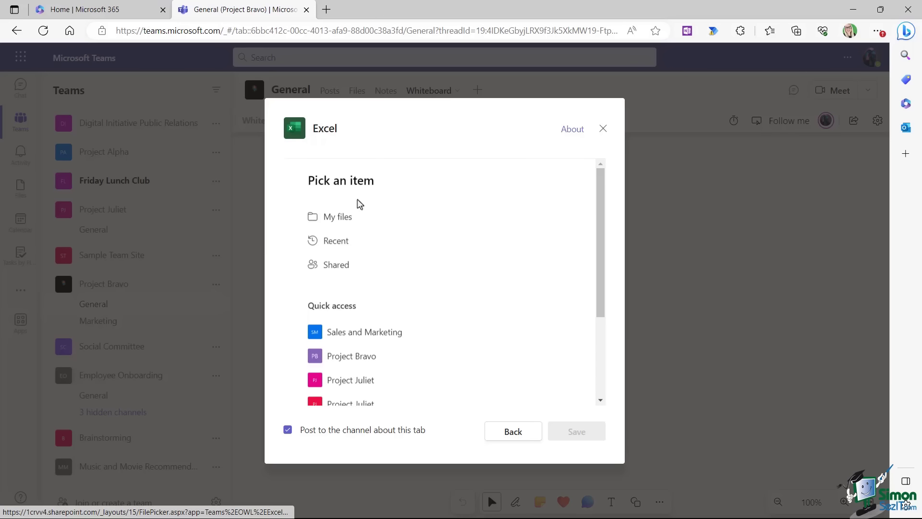
left_click(337, 217)
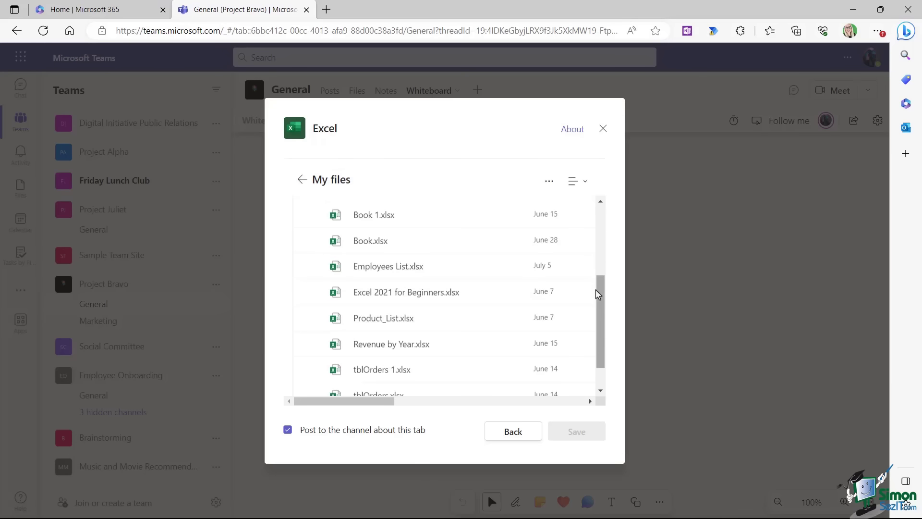
scroll(581, 303, "down", 2)
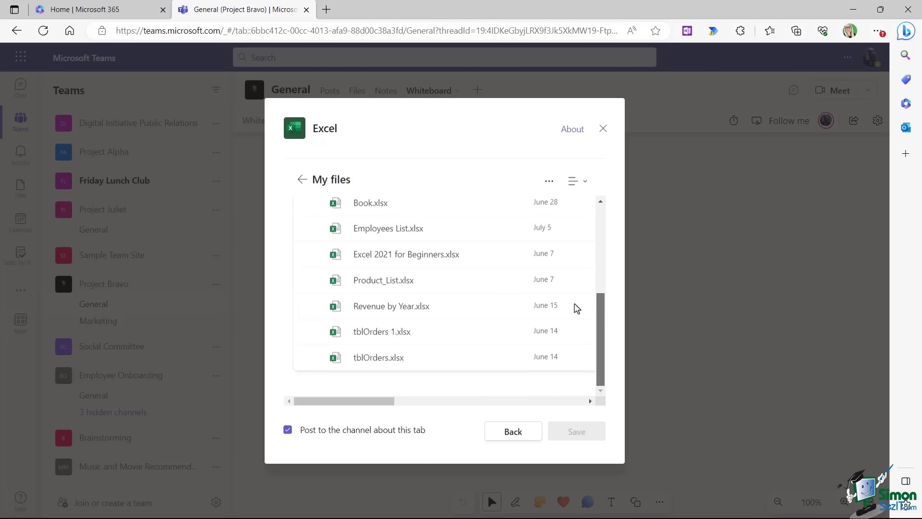
left_click(307, 281)
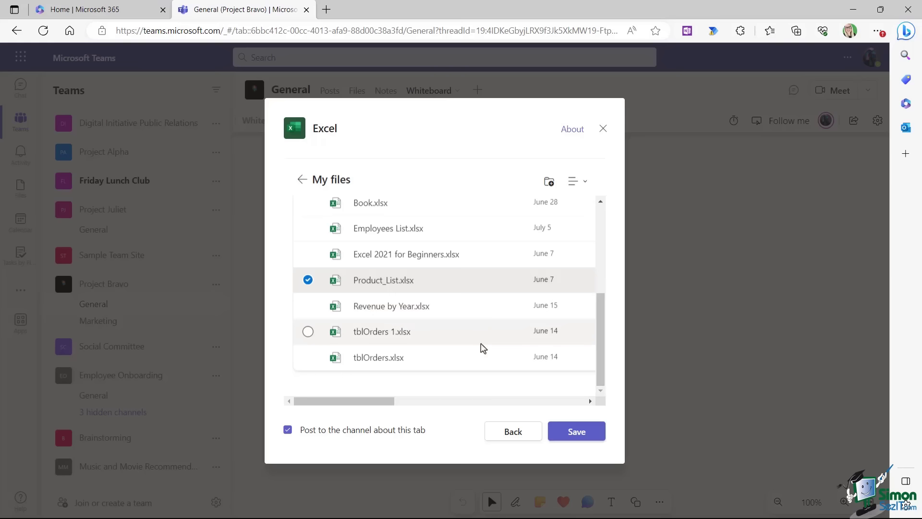
left_click(581, 436)
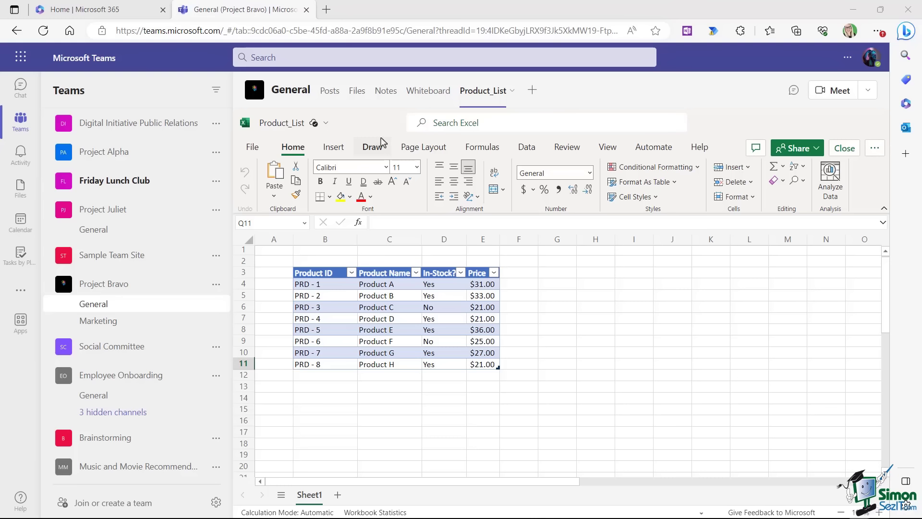
Step: Set the status to away with the /away search command
left_click(374, 59)
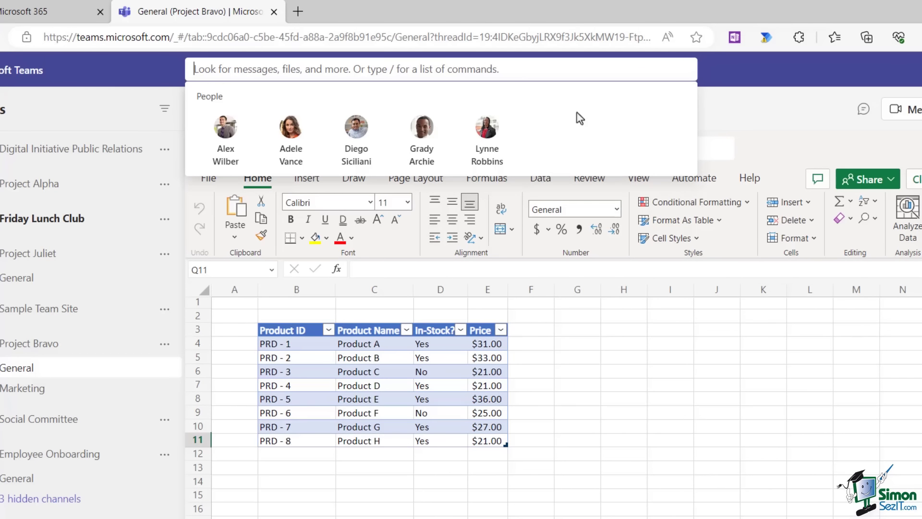
type("/")
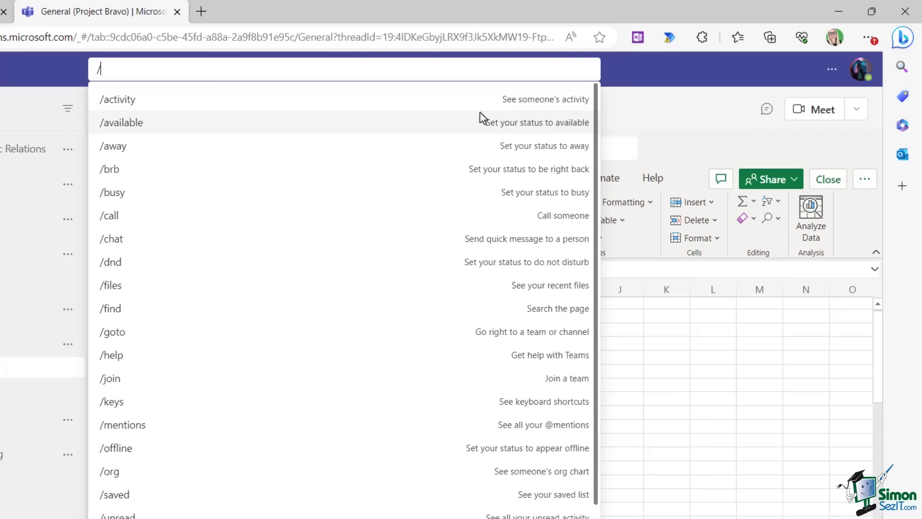
key("Down")
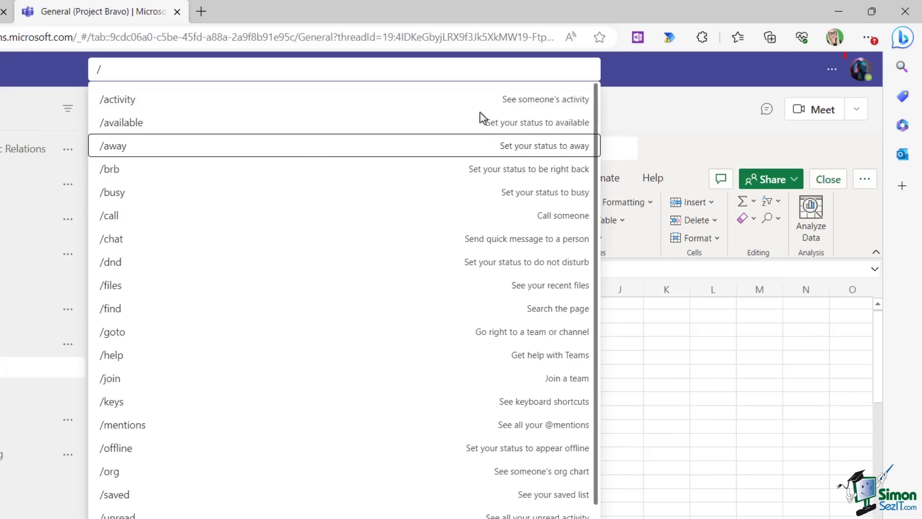
key("Return")
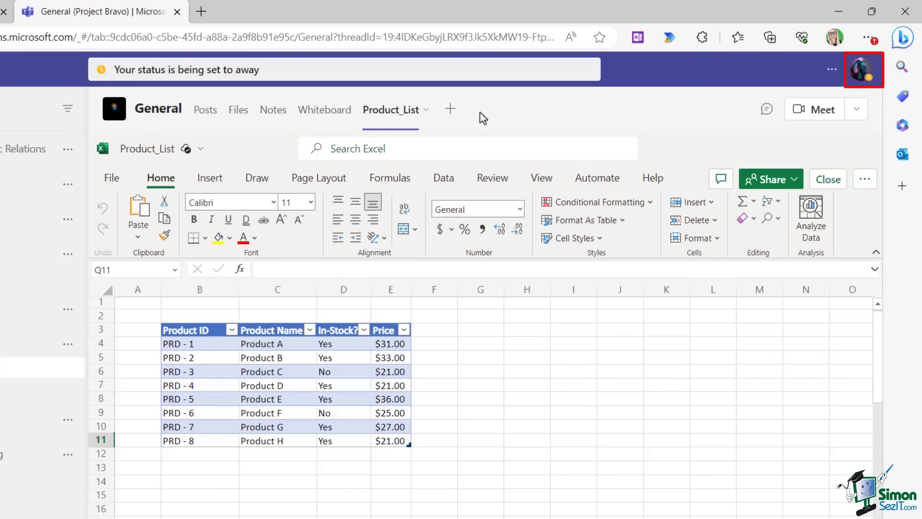
Step: Set the status to available with the /available search command
left_click(197, 72)
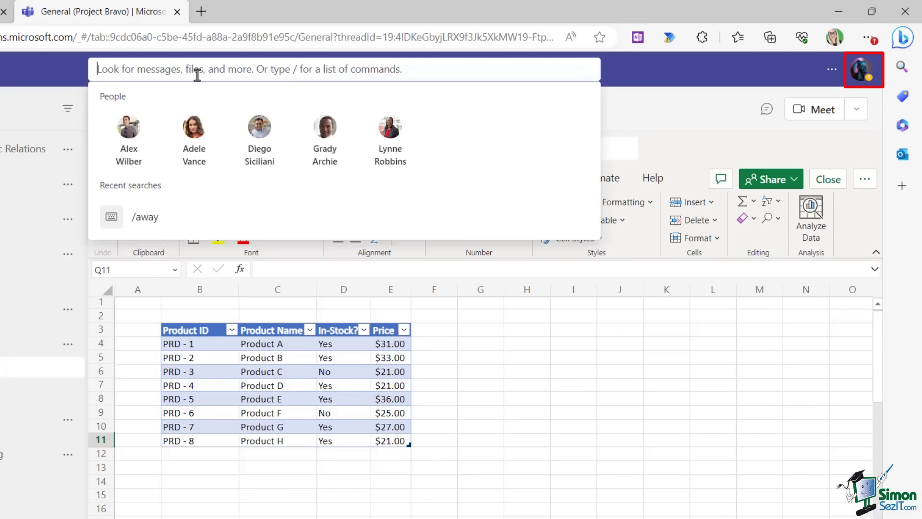
type("/")
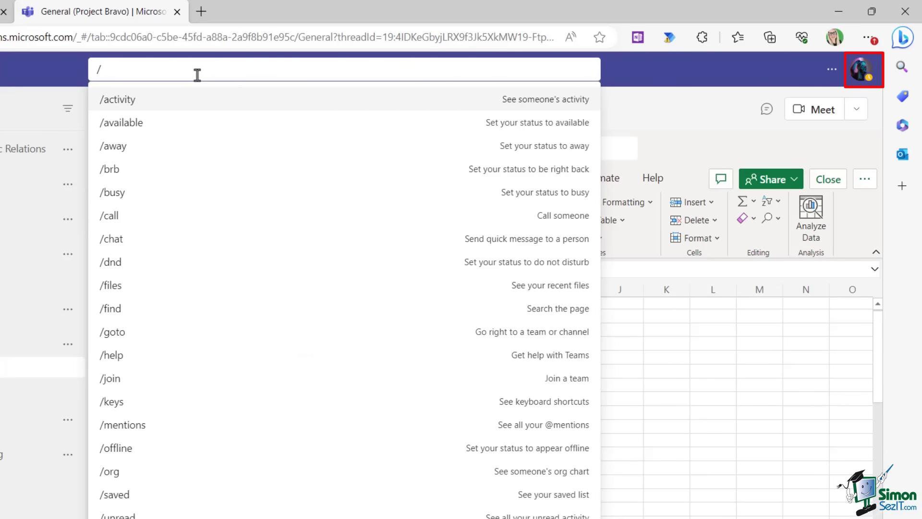
key("Down")
key("Return")
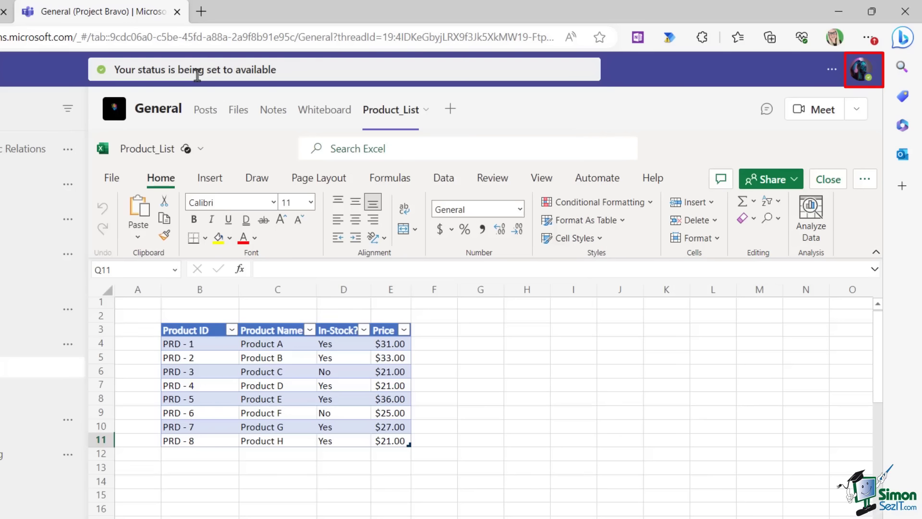
Step: Send the HR Manager a quick "Hi" greeting by first name with the /chat search command, and open the chat list to view it
left_click(202, 67)
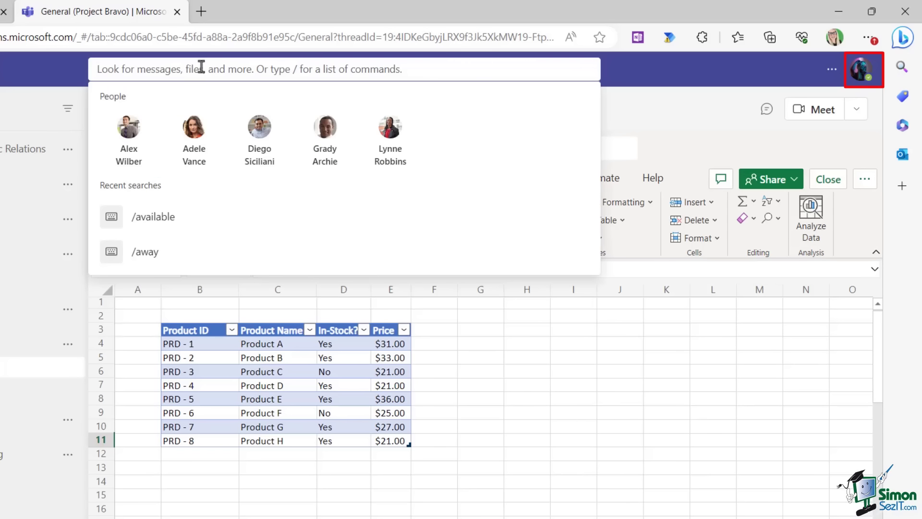
type("/")
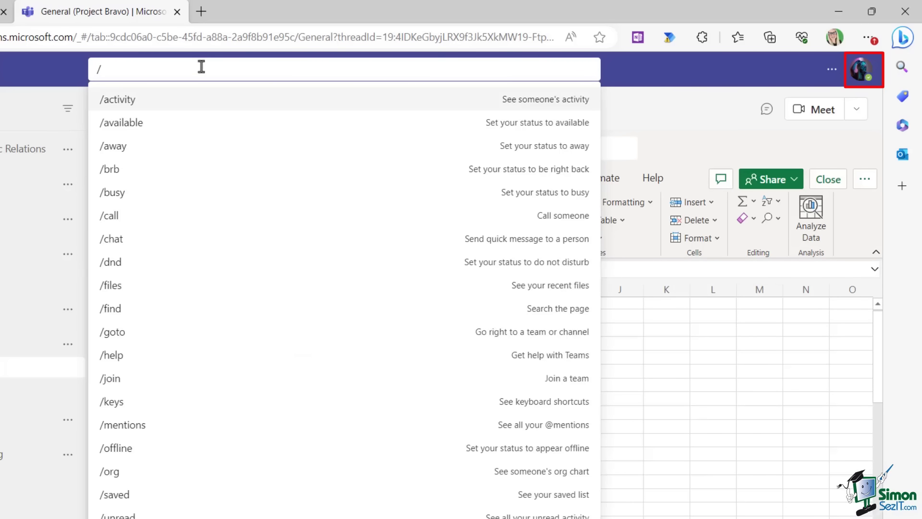
key("Down")
key("Down")
key("Down")
key("Down")
key("Down")
key("Down")
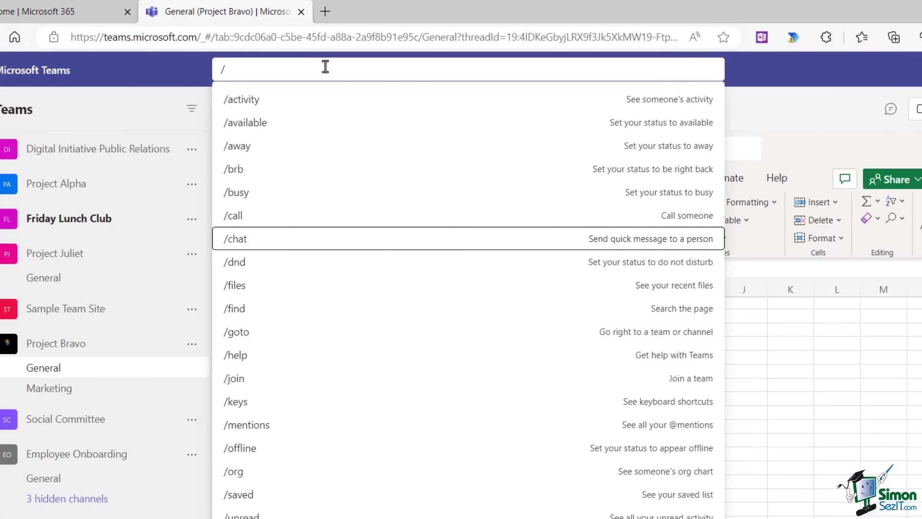
key("Return")
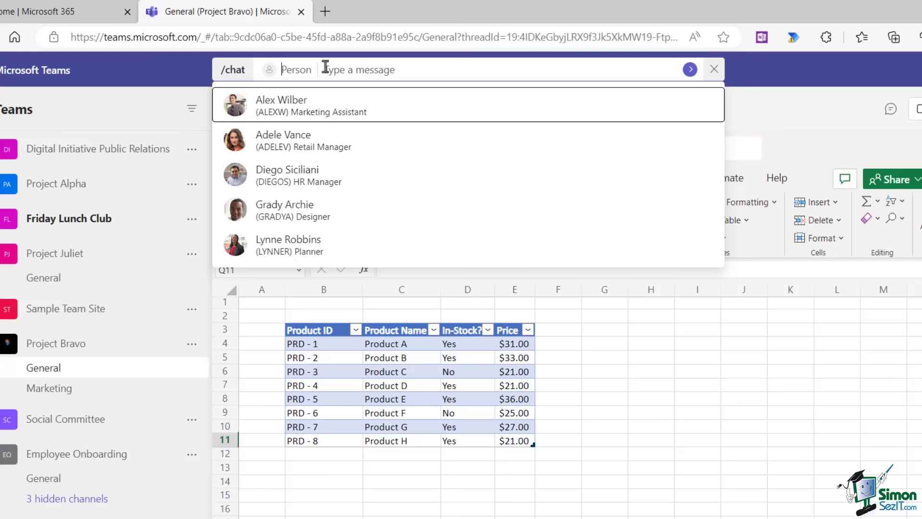
left_click(313, 174)
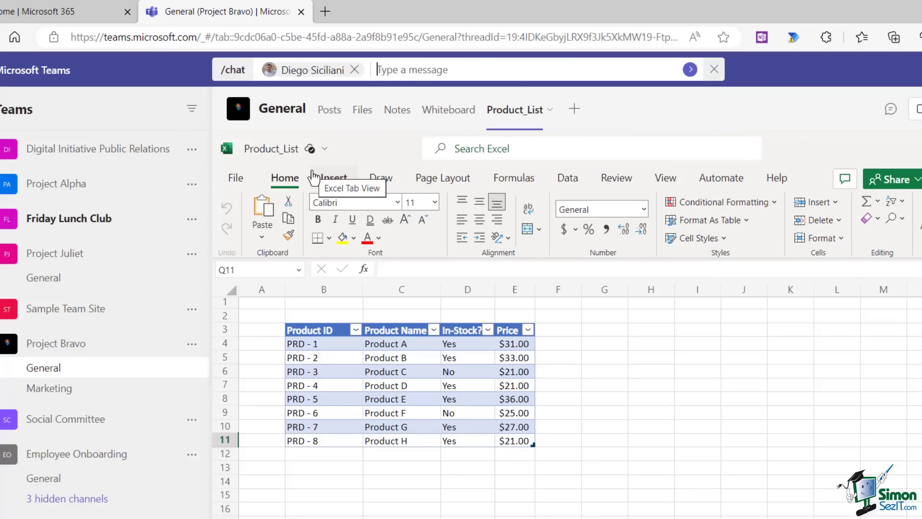
type("Hi Diego!")
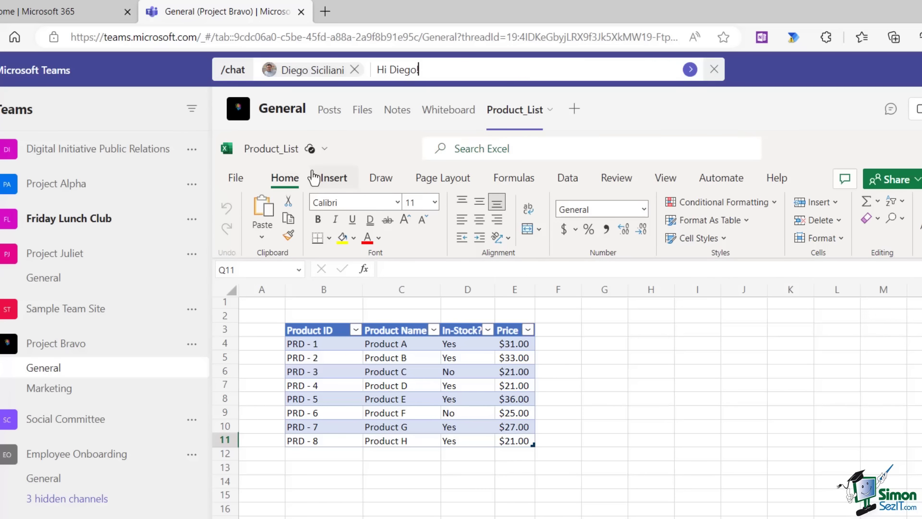
key("Return")
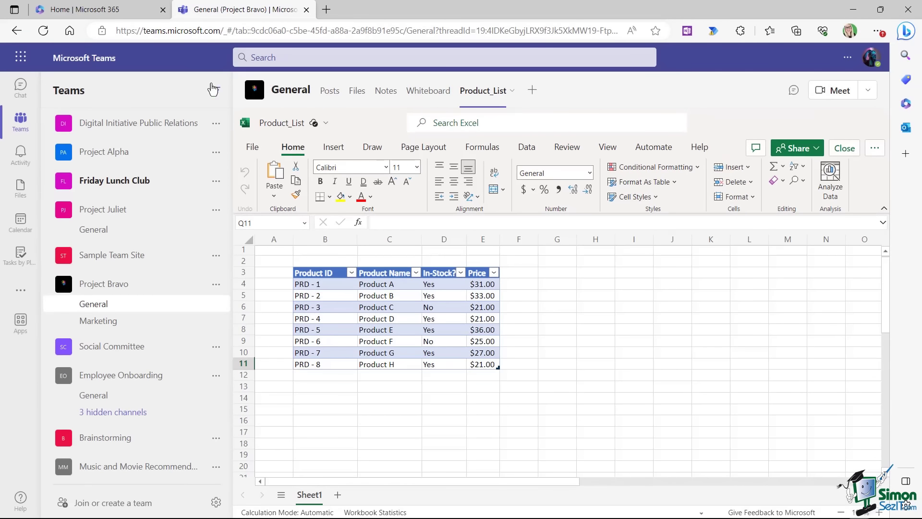
left_click(21, 89)
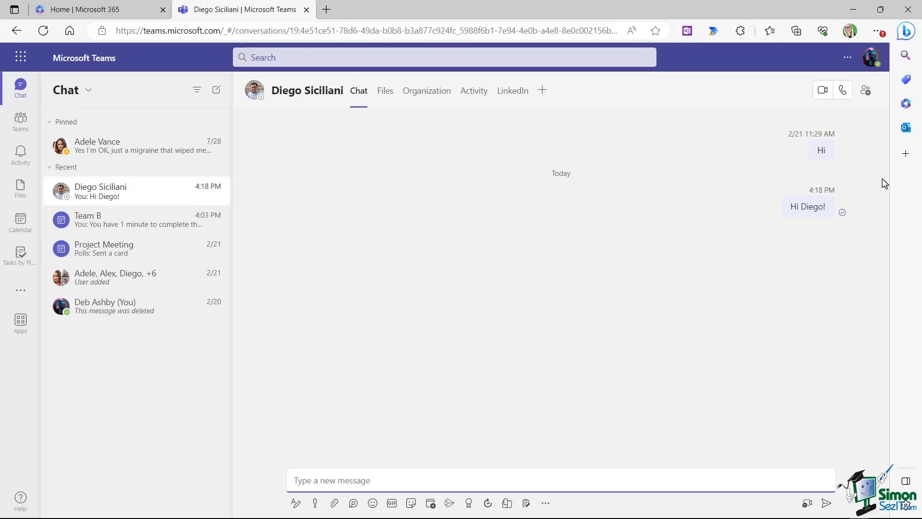
Step: Go to the Mark 8 Project Team's Digital Assets Web channel with the /goto search command
left_click(285, 63)
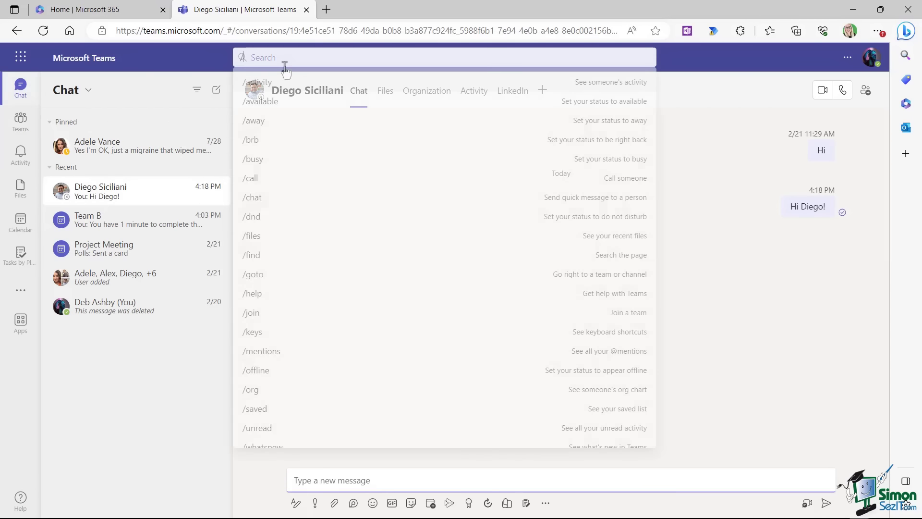
type("/")
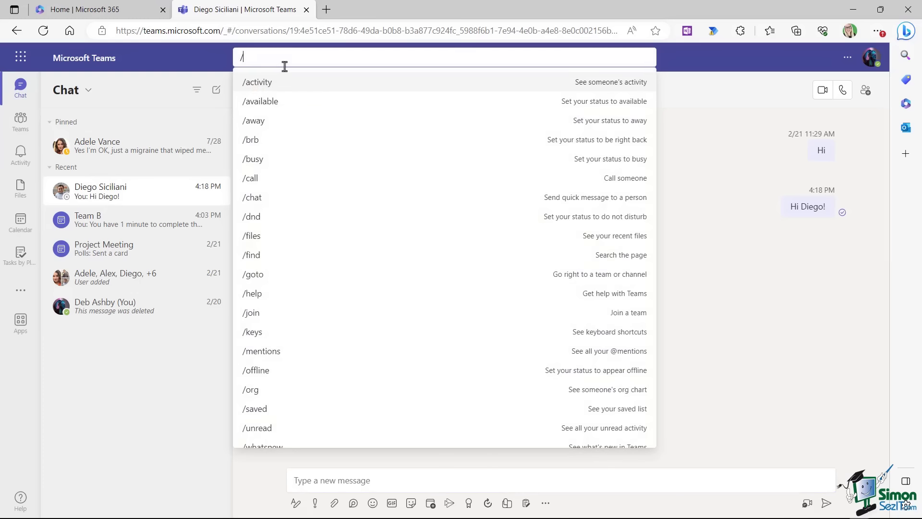
key("Down")
key("Down")
key("Down")
key("Down")
key("Down")
key("Down")
key("Down")
key("Down")
key("Down")
key("Down")
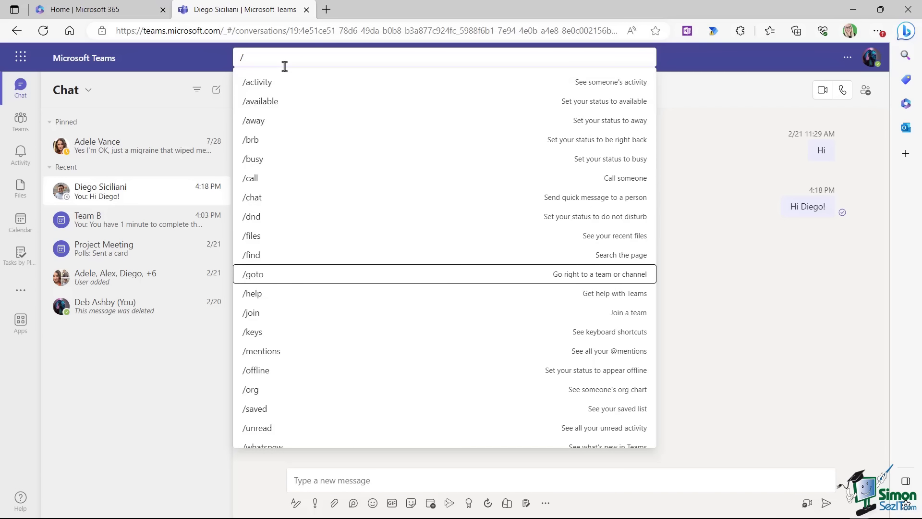
key("Return")
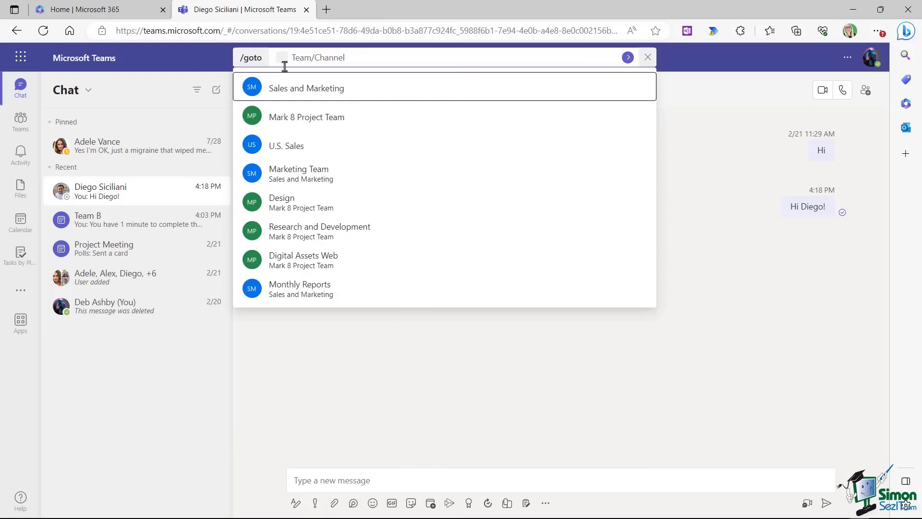
left_click(325, 263)
Step: Show the list of saved messages with the /saved search command
left_click(342, 57)
type("/")
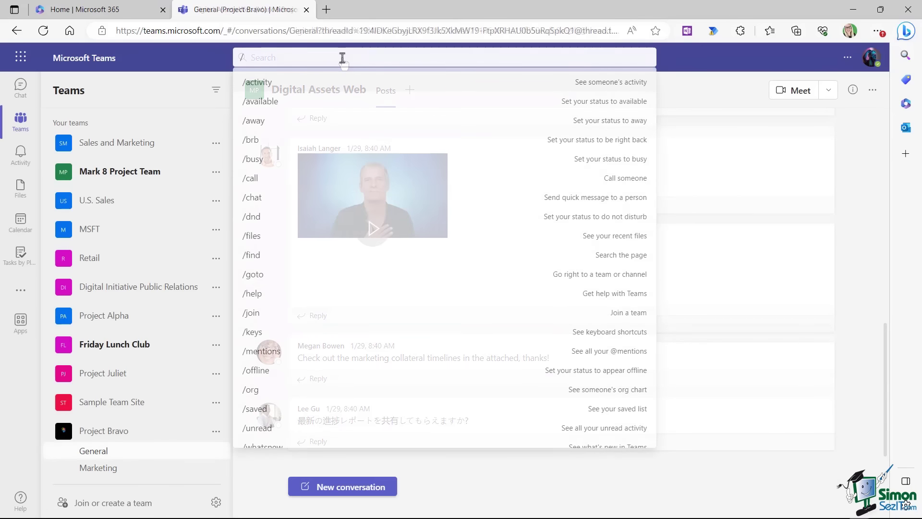
type("saved")
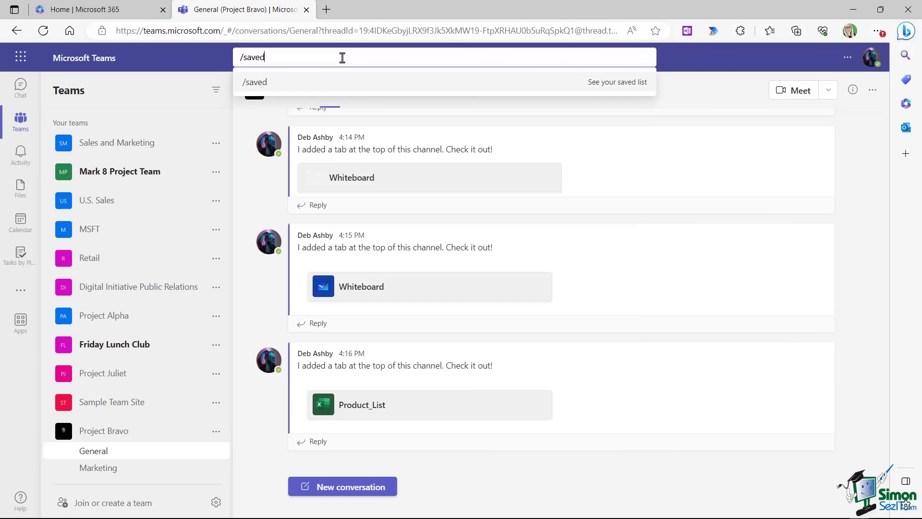
key("Return")
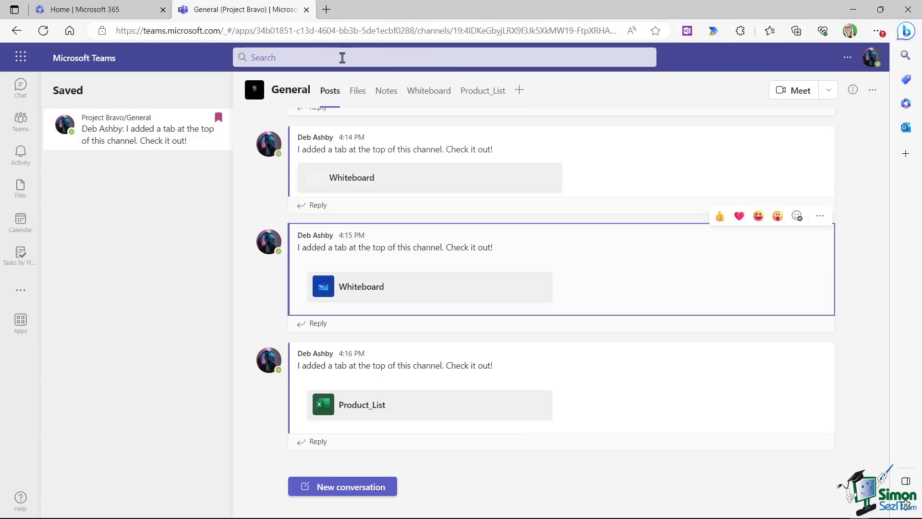
Step: Send the Designer a quick "Hi" greeting by first name by mentioning them with @ in the search box
left_click(342, 58)
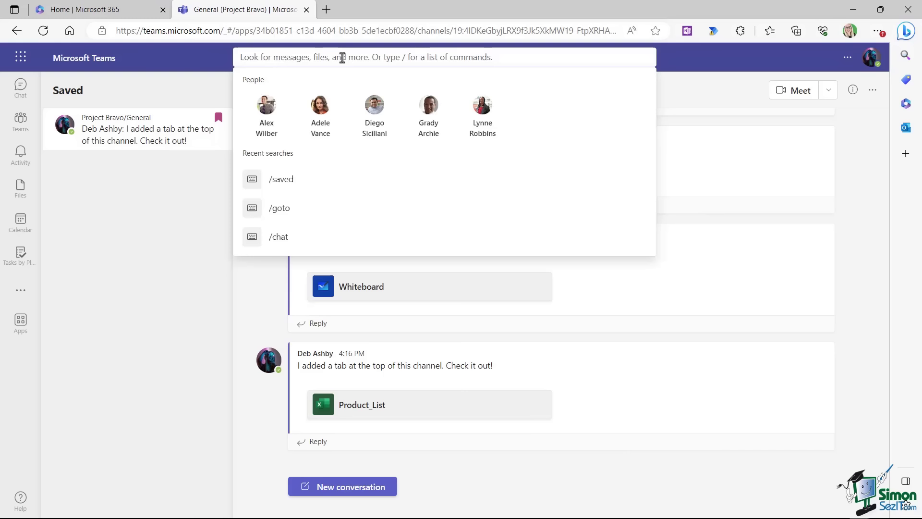
type("@")
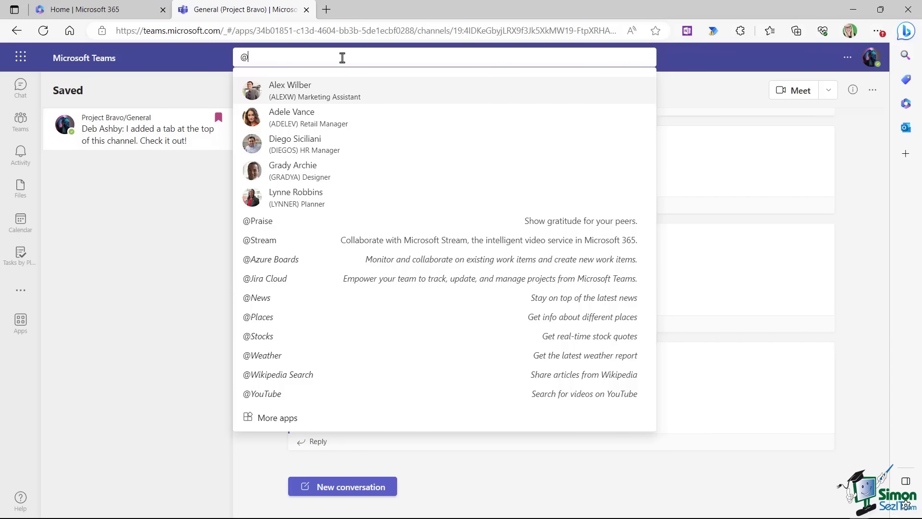
key("Down")
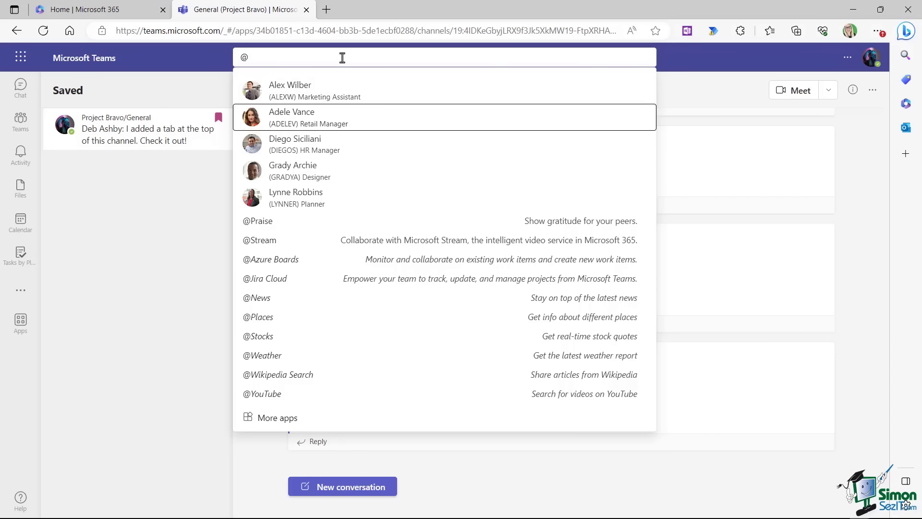
left_click(299, 172)
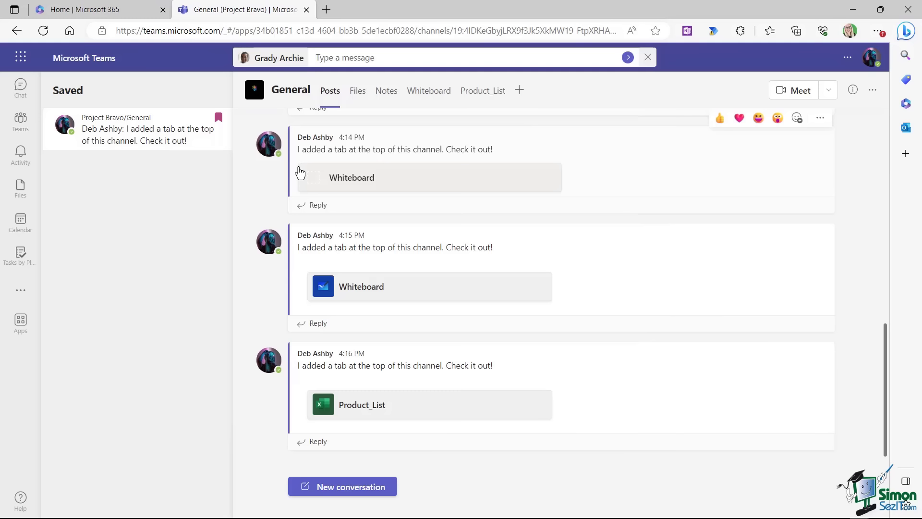
type("Hi Grady!")
key("Return")
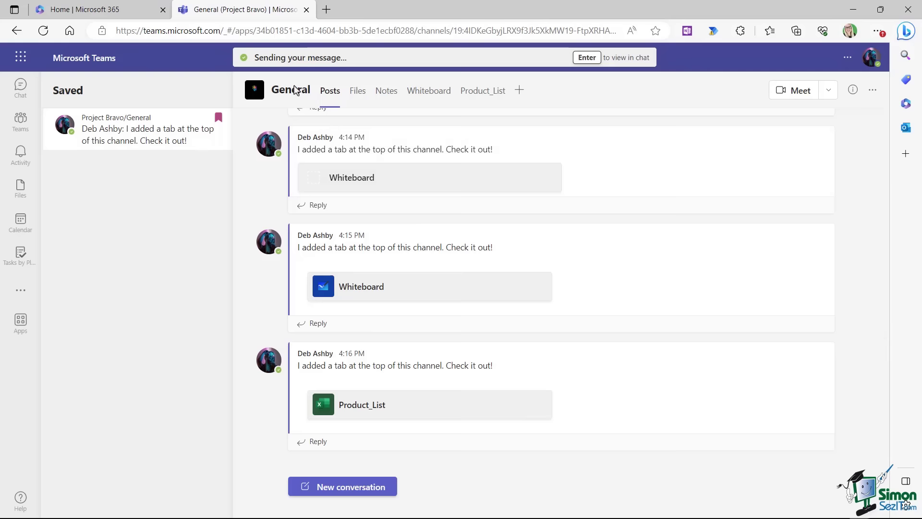
left_click(278, 62)
type("@")
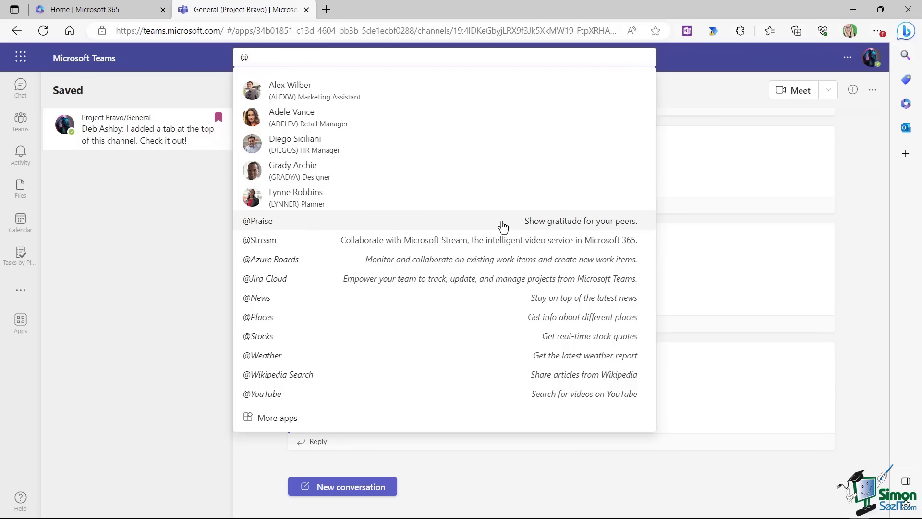
left_click(503, 226)
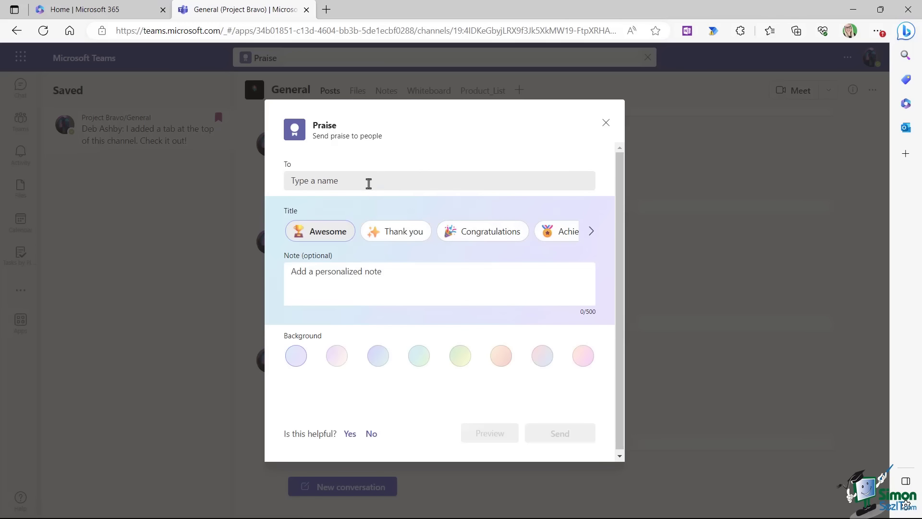
Step: Send the colleague an Awesome praise card with the green-yellow background in the General channel
left_click(369, 182)
type("Ade")
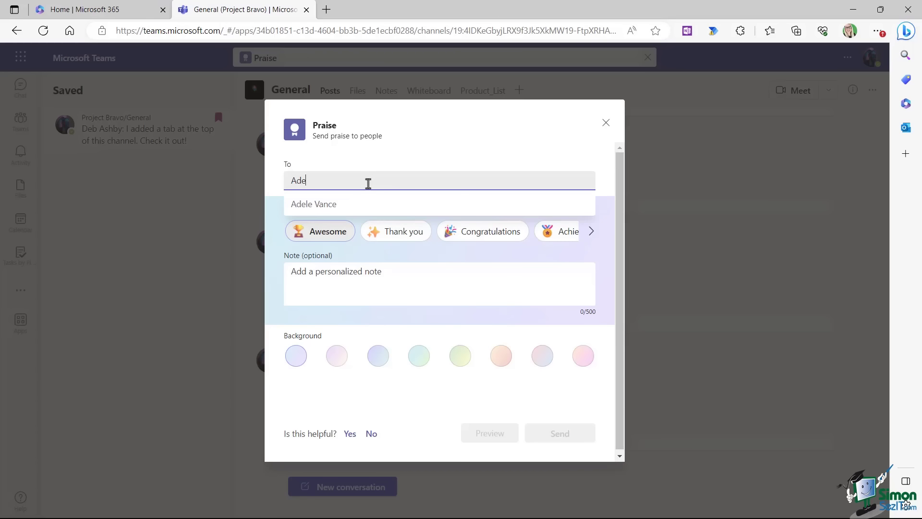
left_click(352, 206)
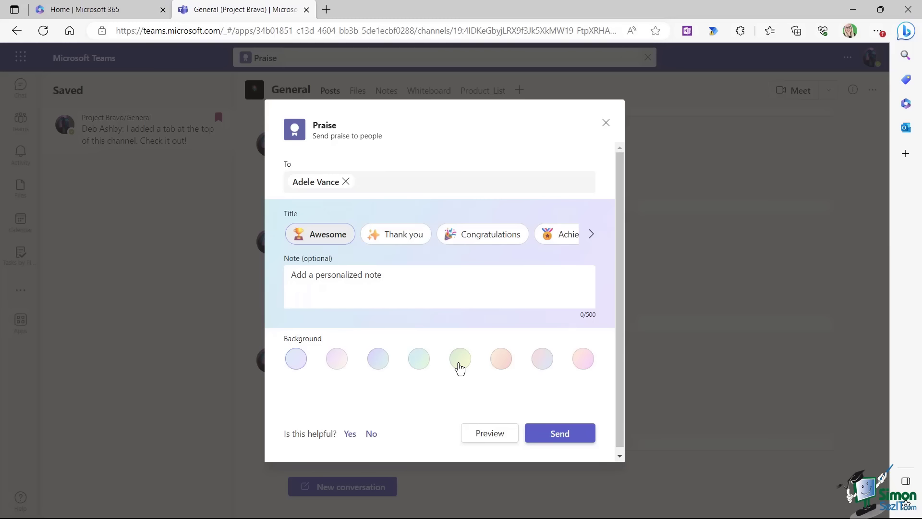
left_click(459, 367)
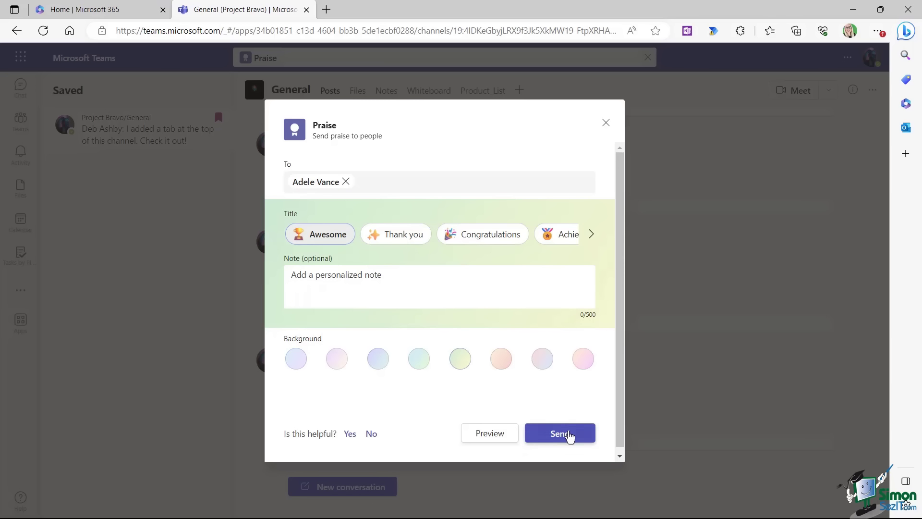
left_click(566, 435)
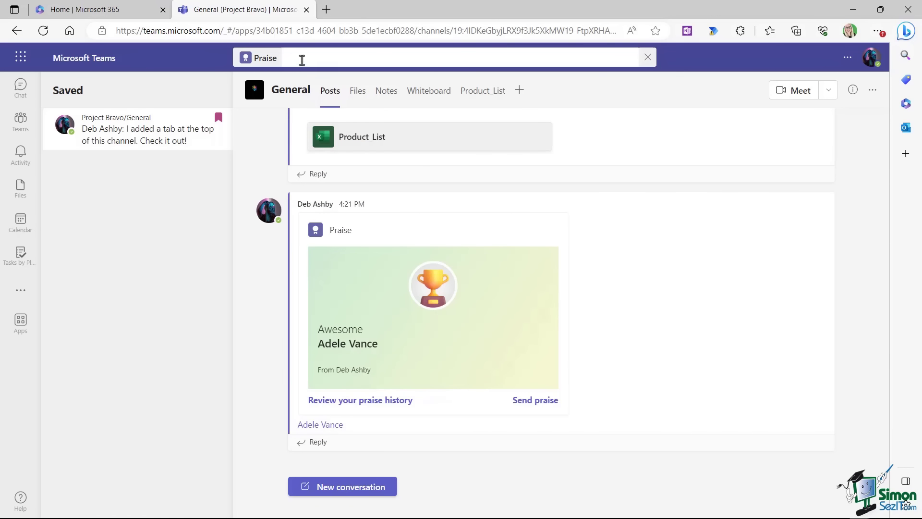
left_click(268, 57)
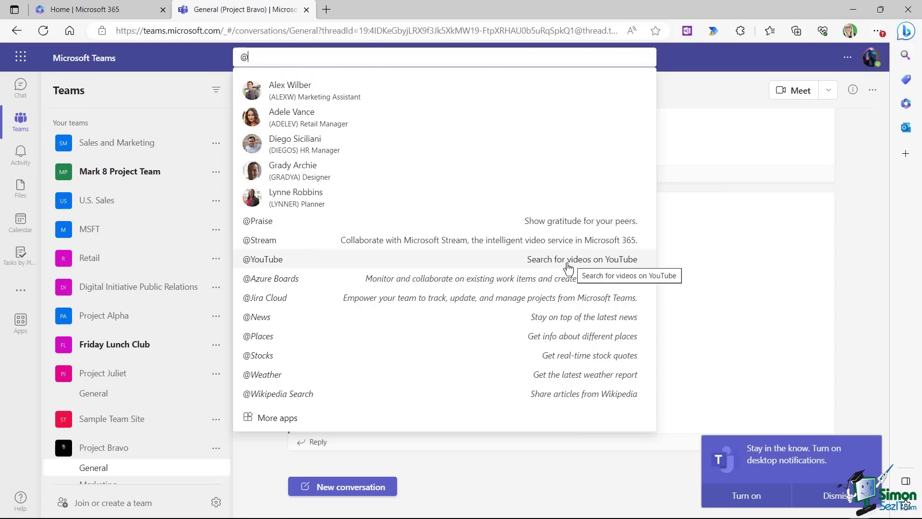
left_click(268, 262)
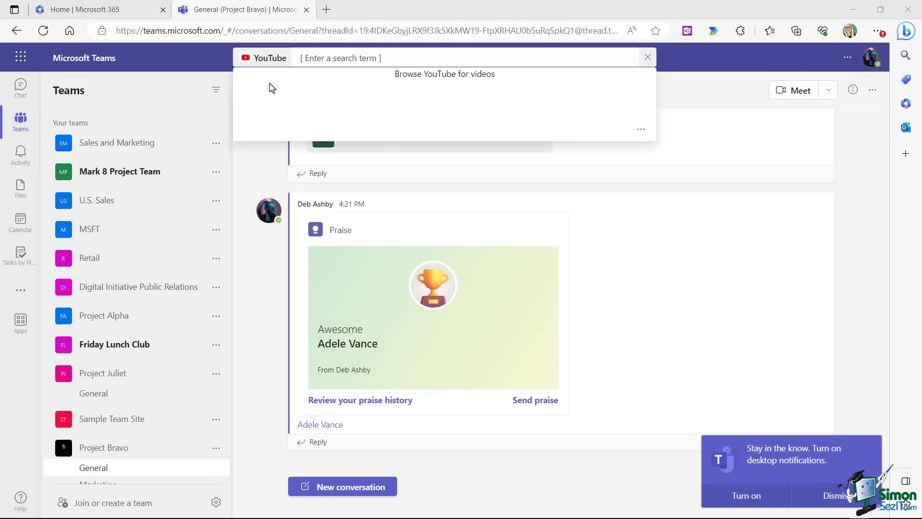
left_click(312, 61)
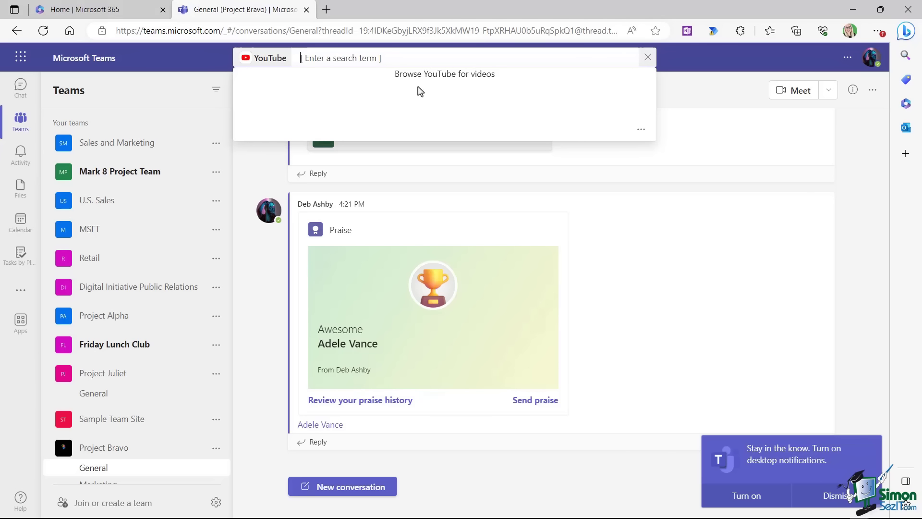
type("Simon Sez IT")
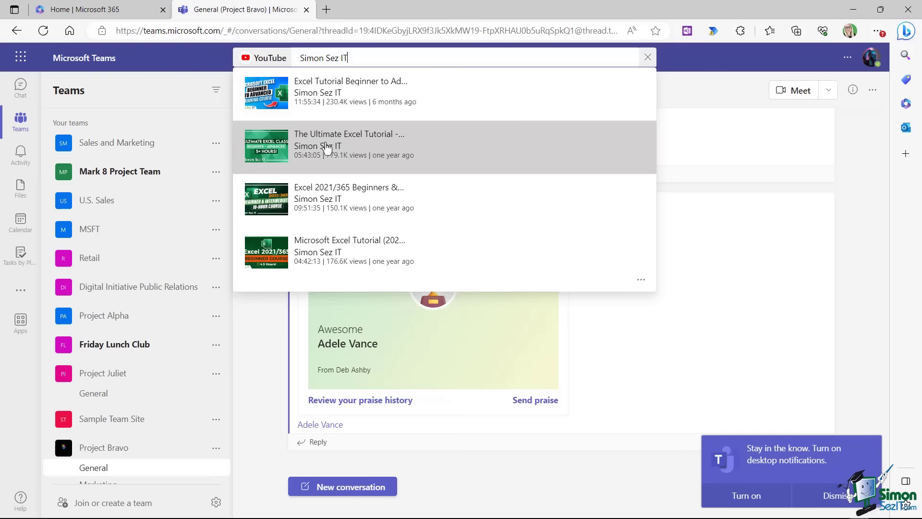
left_click(408, 152)
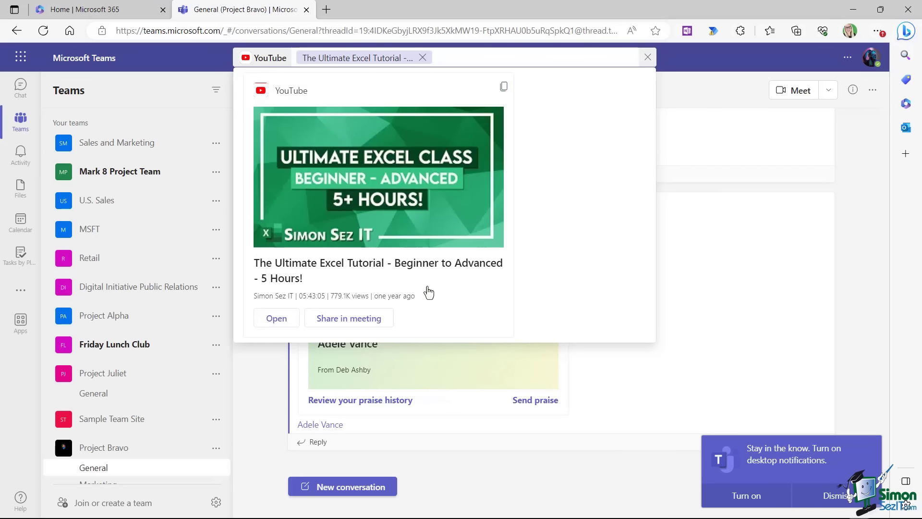
Step: Share the chosen YouTube video in a new meeting, joining with computer audio
left_click(349, 319)
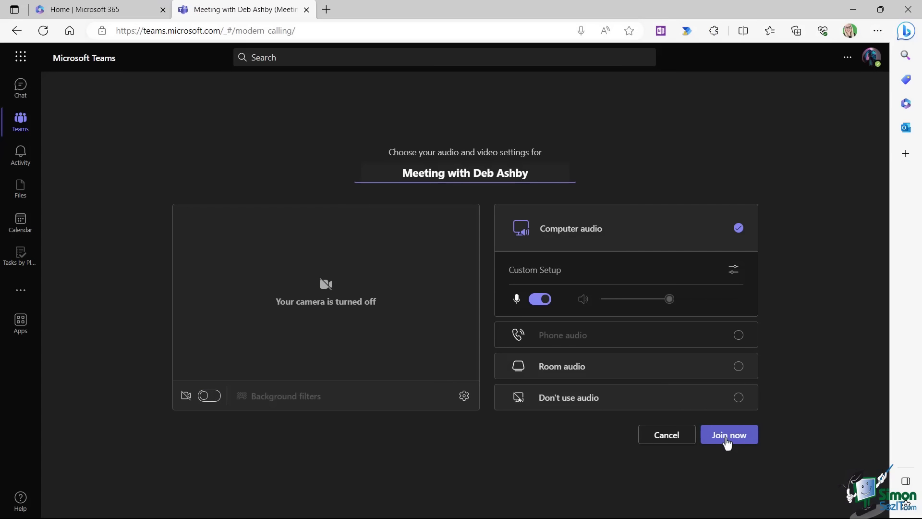
left_click(729, 440)
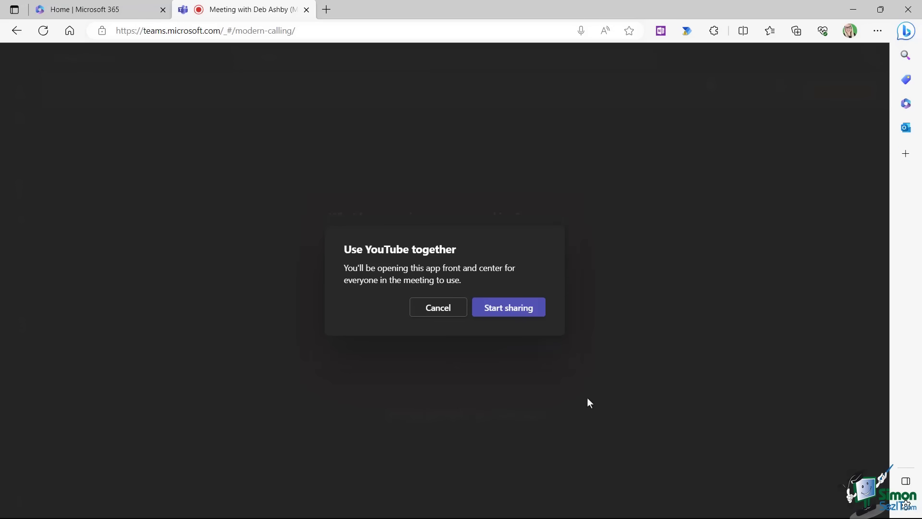
left_click(522, 320)
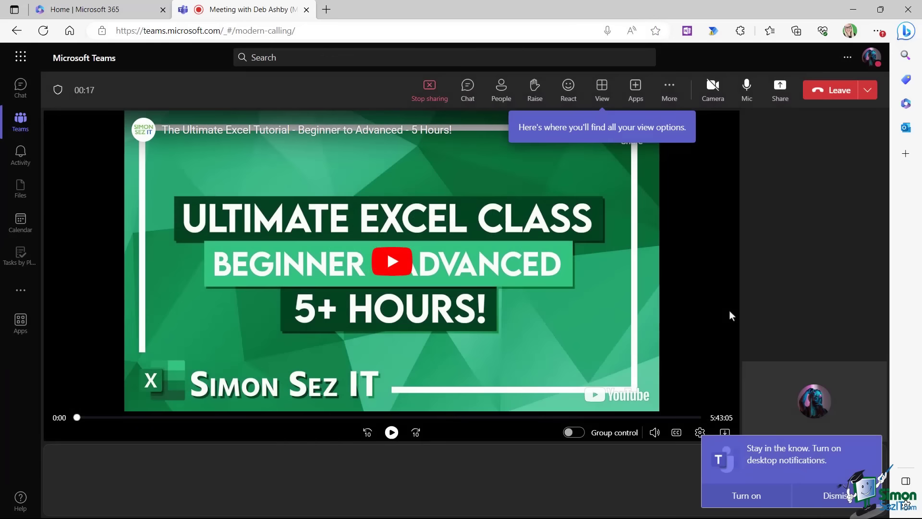
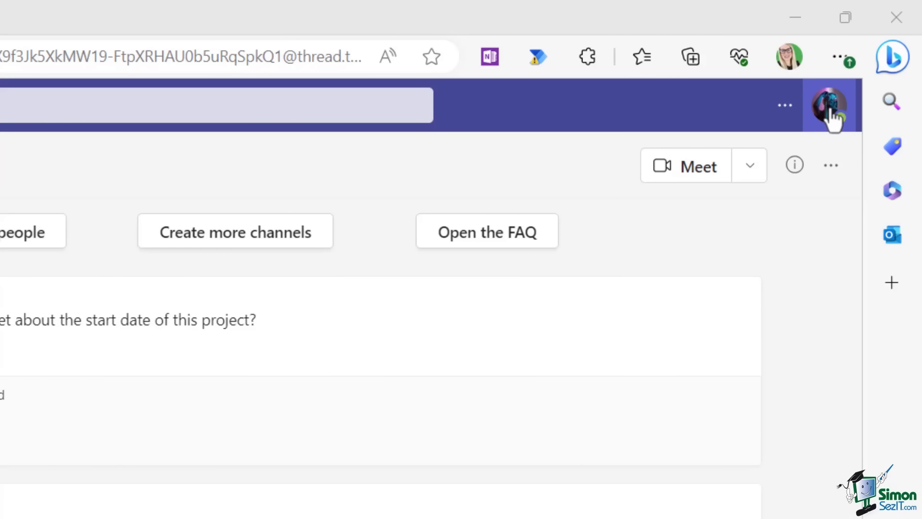
Step: Open the Teams settings and examine the general options for theme, chat density and language
left_click(784, 107)
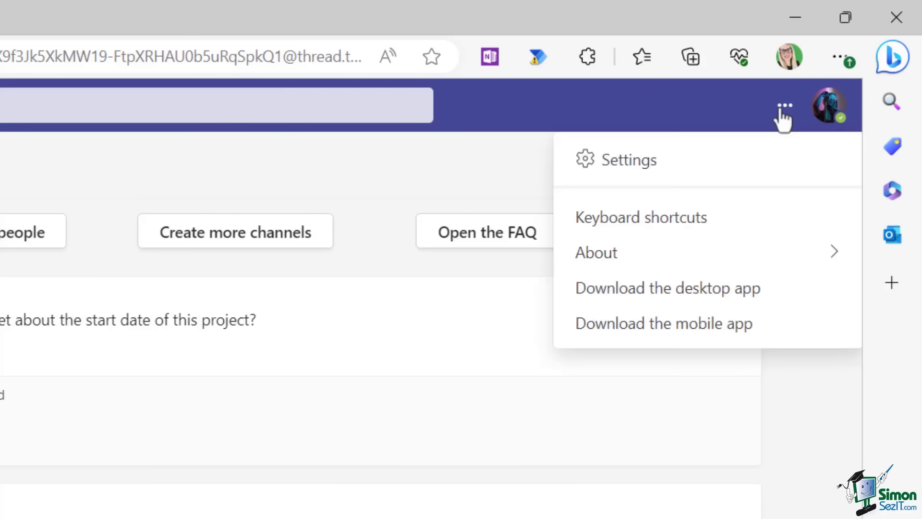
left_click(625, 165)
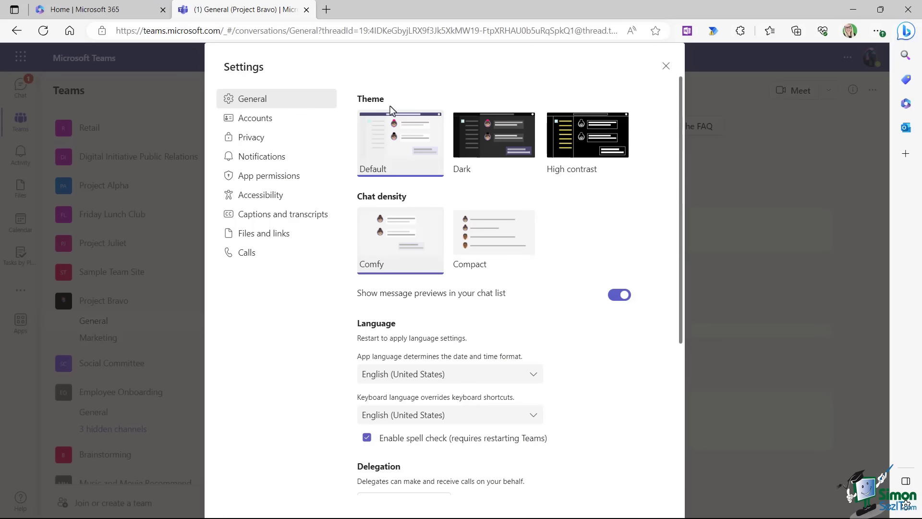
scroll(590, 210, "down", 4)
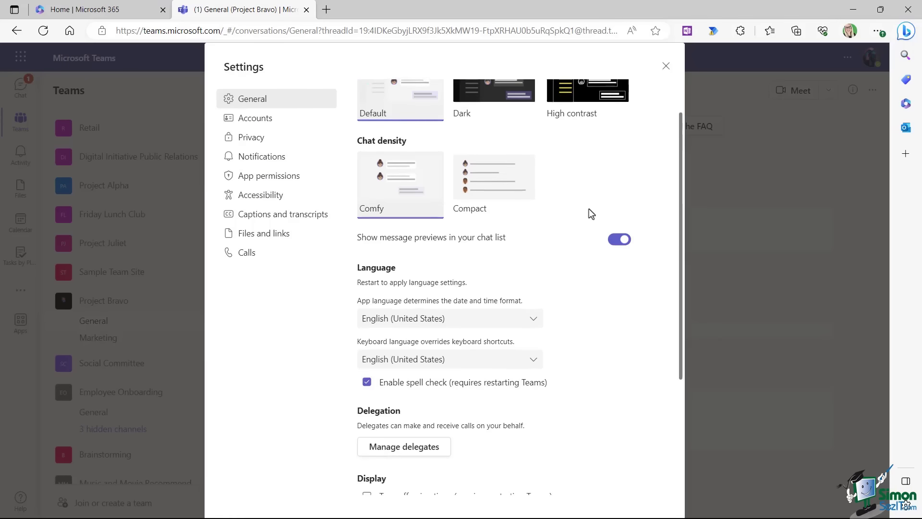
scroll(681, 106, "up", 4)
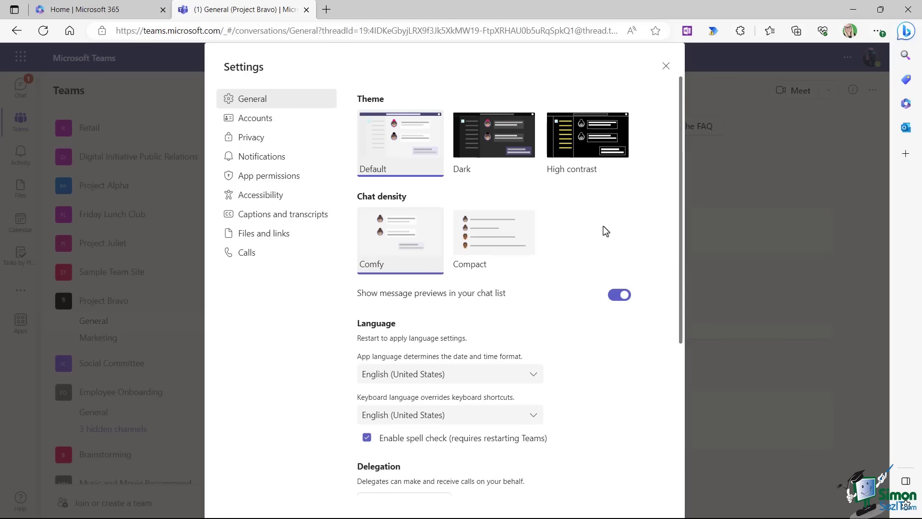
Step: Examine the notification settings, including the available choices for meeting chat notifications
left_click(253, 159)
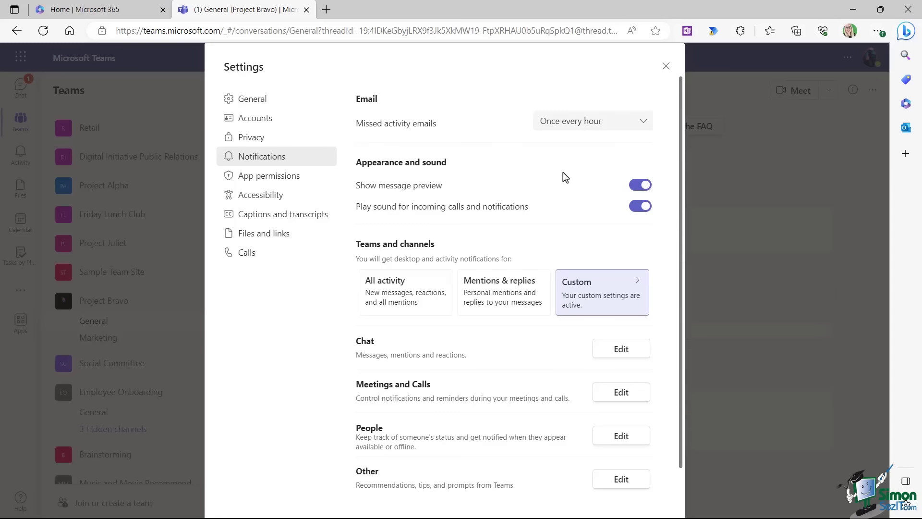
scroll(564, 174, "down", 1)
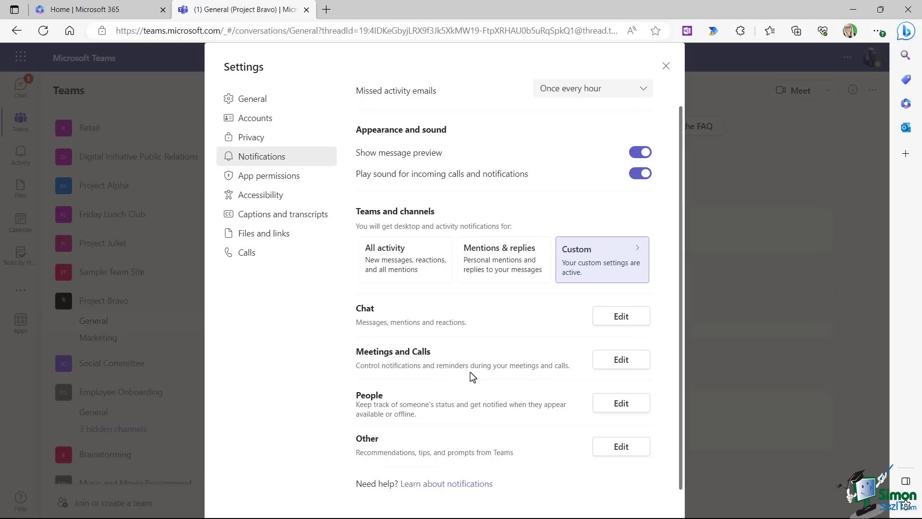
left_click(620, 360)
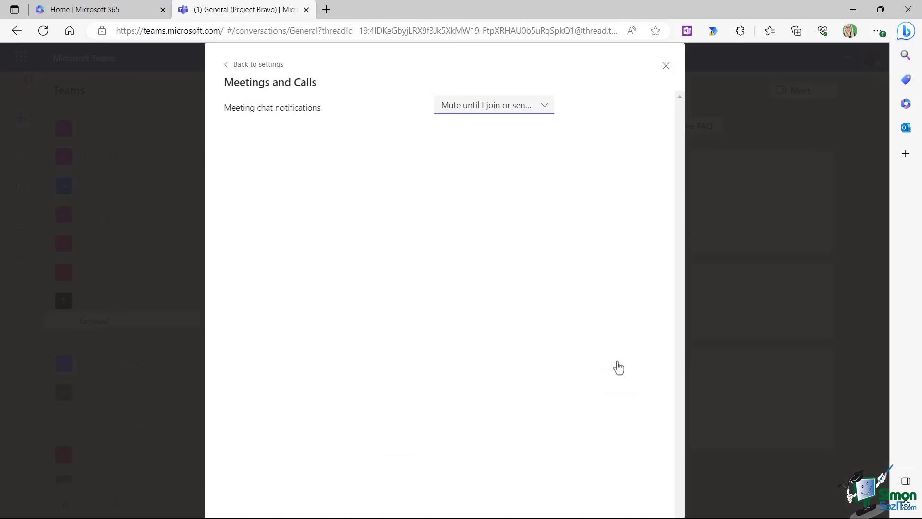
left_click(528, 106)
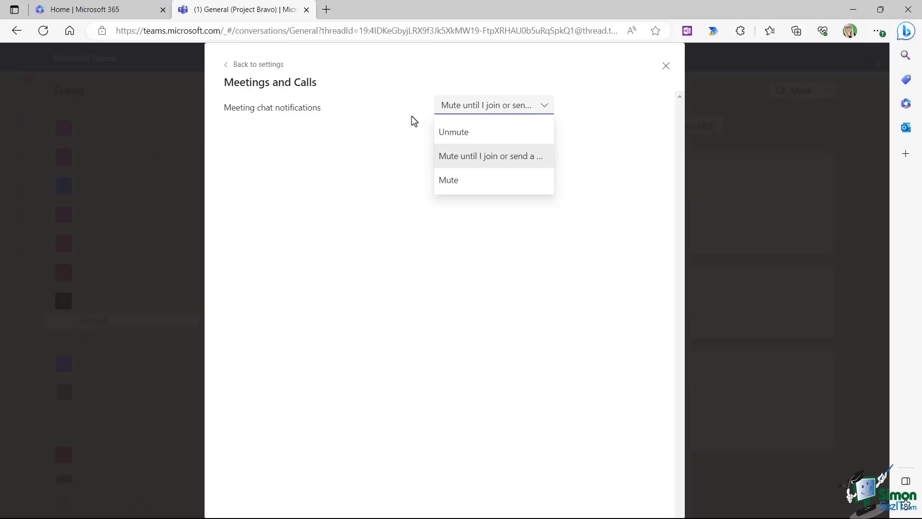
left_click(389, 158)
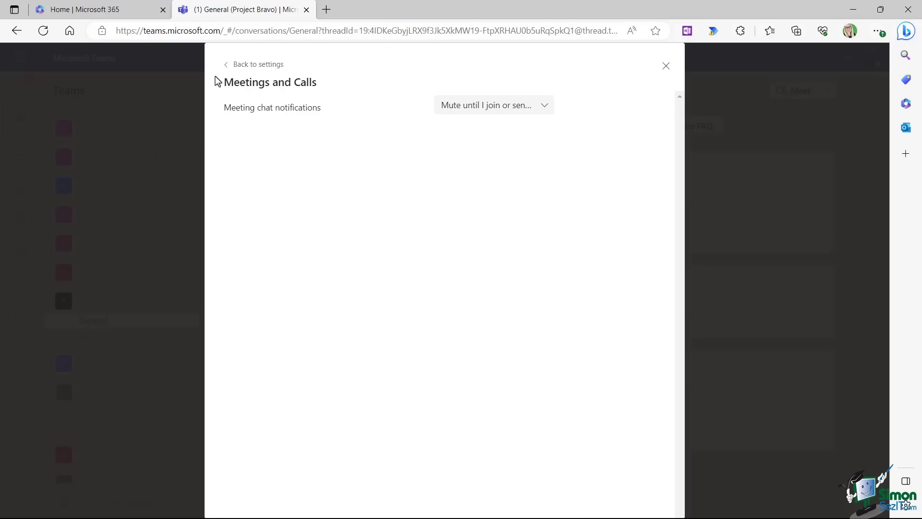
left_click(226, 66)
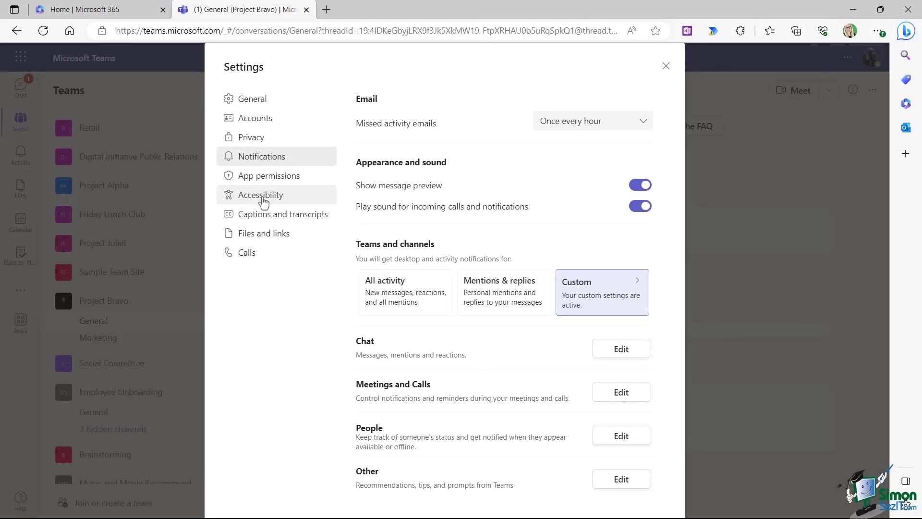
Step: Turn on always showing captions in meetings, check the captions and transcripts options, and close the settings
left_click(264, 201)
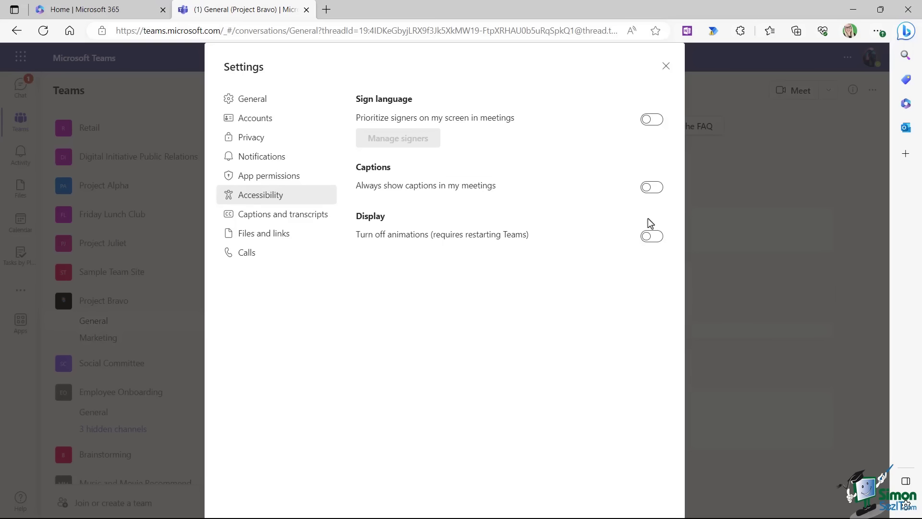
left_click(657, 189)
left_click(295, 217)
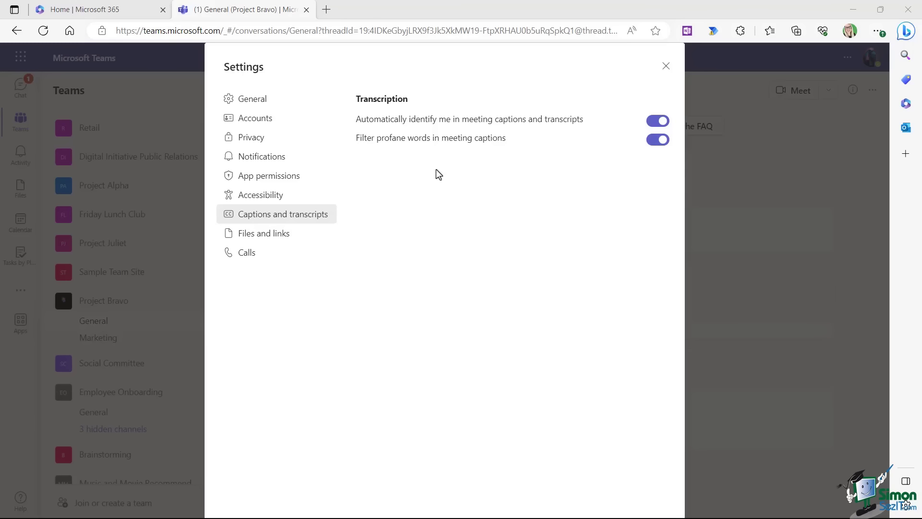
double_click(347, 93)
left_click(666, 67)
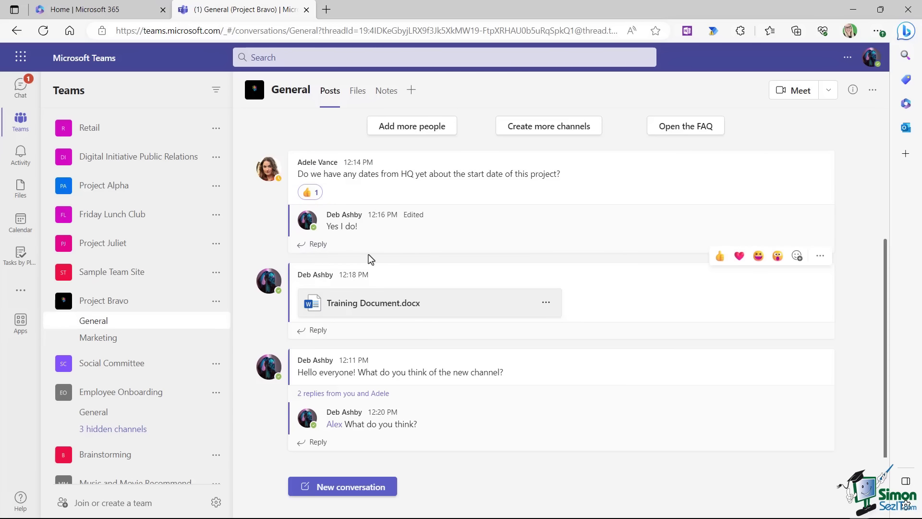
Step: Look at the places for starting a meeting: the General channel's meeting options, the pinned chat and the calendar
mouse_move(414, 235)
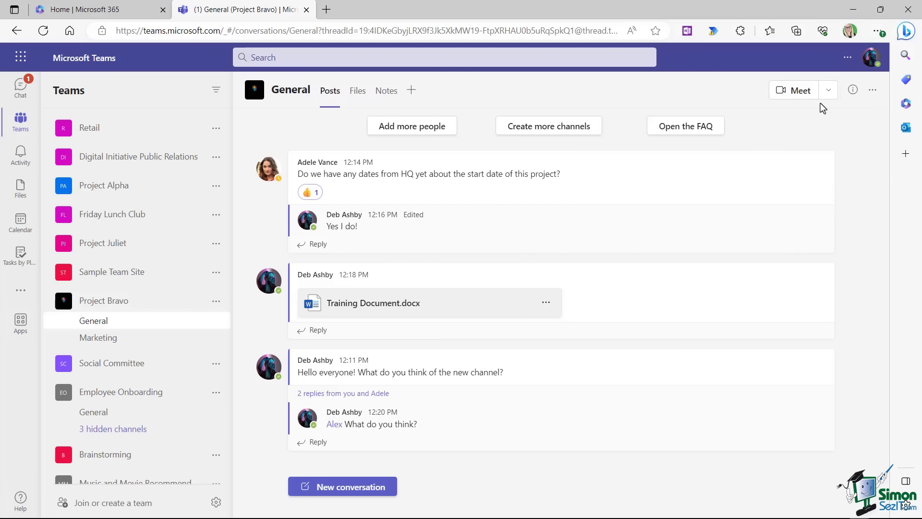
left_click(828, 91)
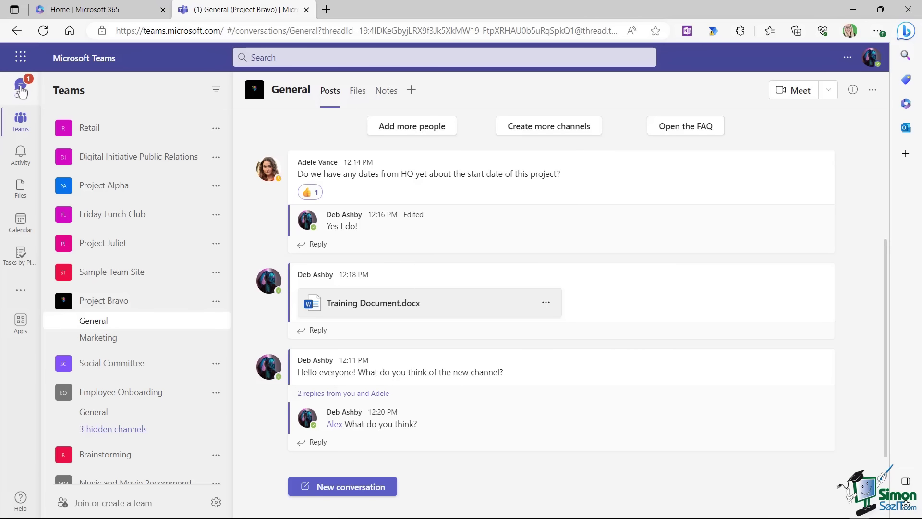
left_click(21, 91)
left_click(158, 137)
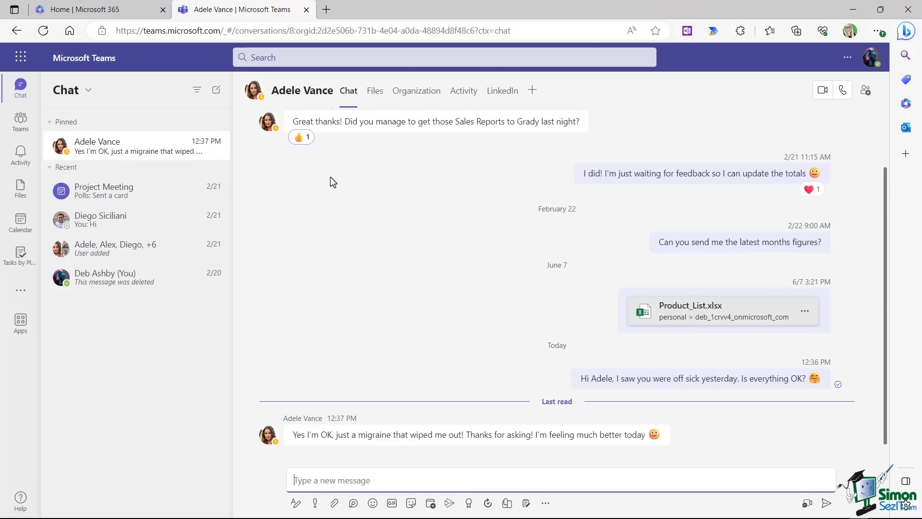
left_click(22, 224)
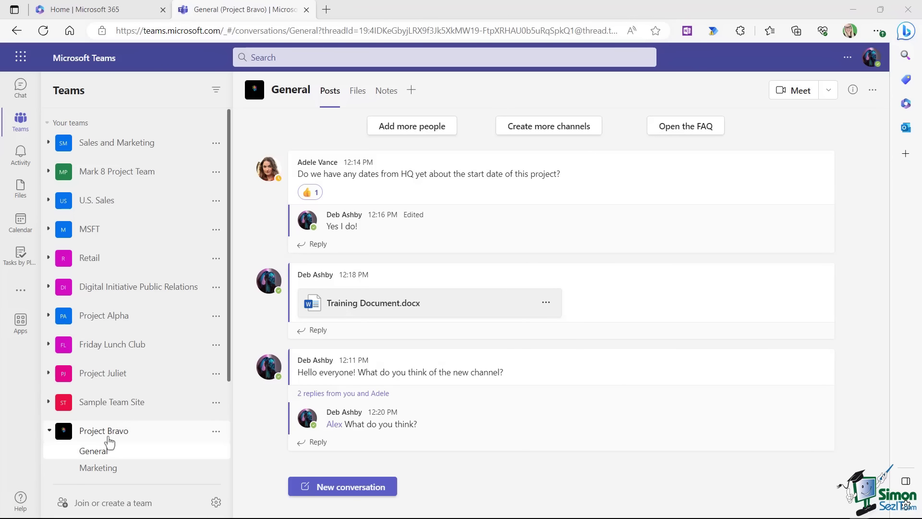
Step: Start an instant meeting from the General channel of the Project Bravo team
scroll(130, 423, "down", 3)
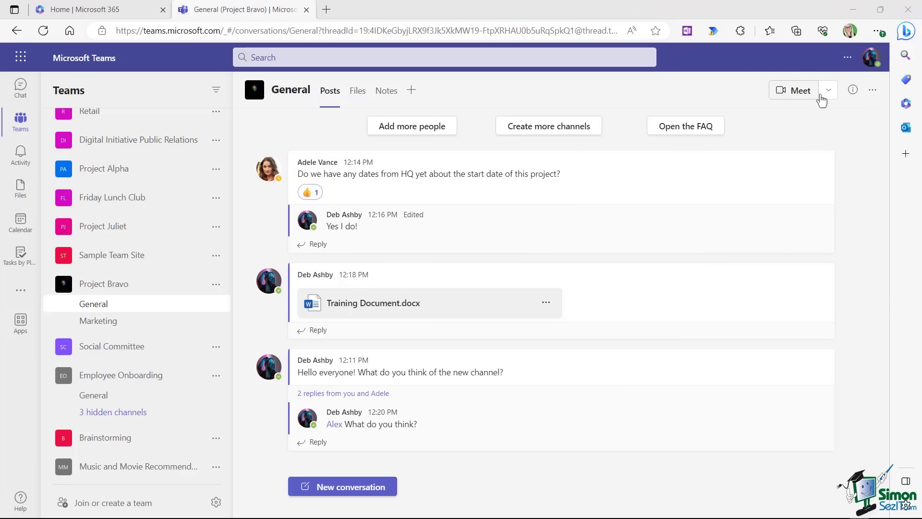
left_click(828, 92)
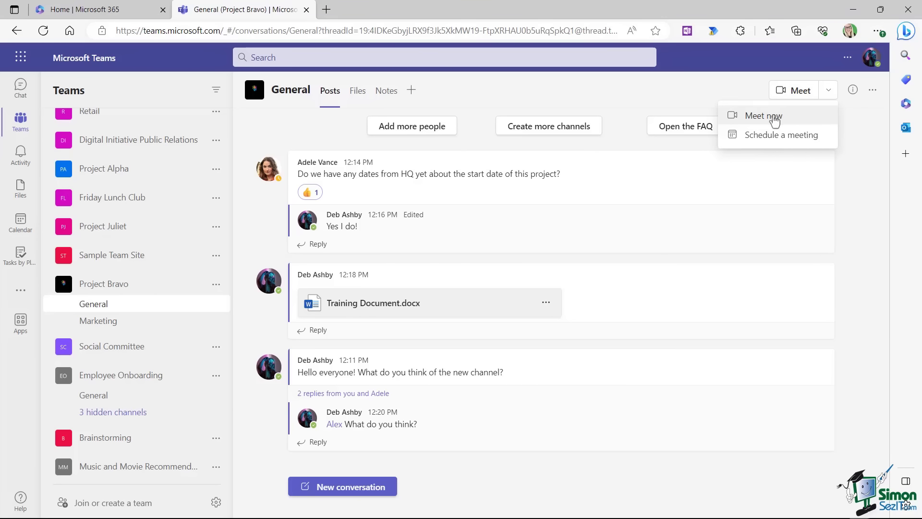
left_click(773, 117)
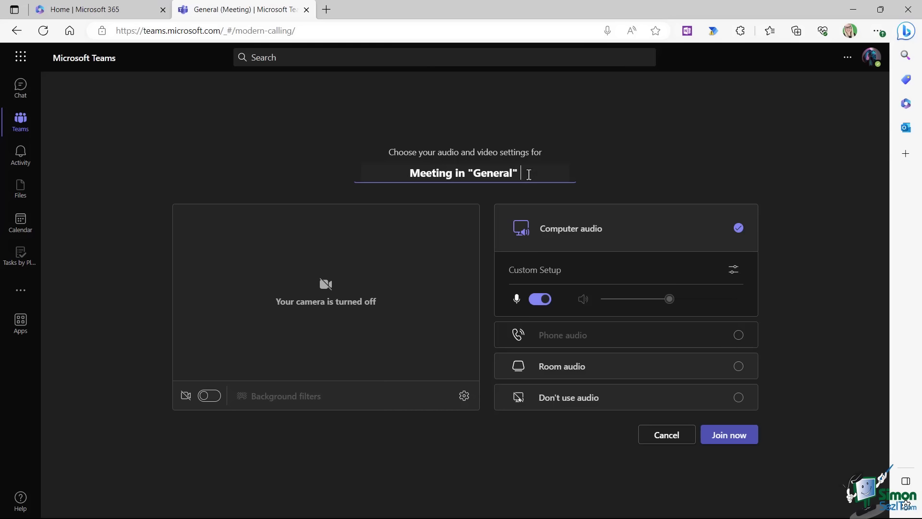
Step: Name the meeting "Team Meeting" and turn on the camera
triple_click(416, 172)
type("Team Meeting")
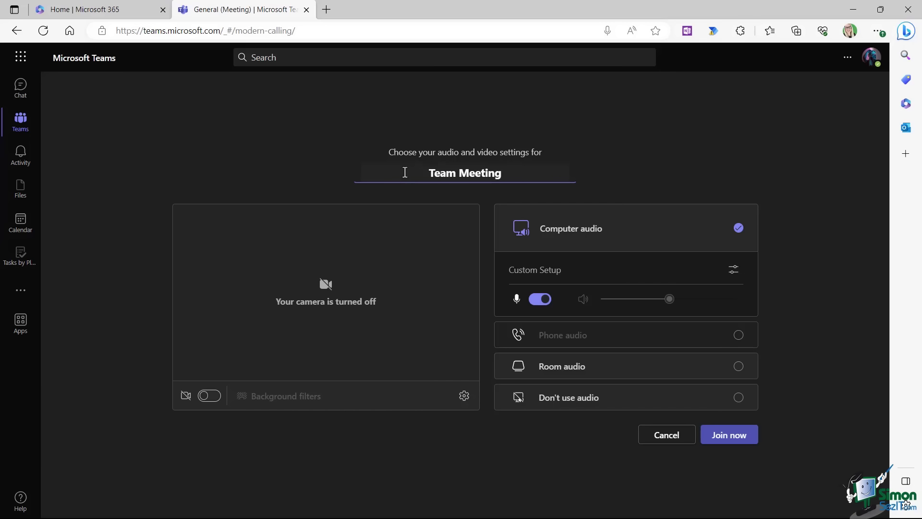
left_click(215, 401)
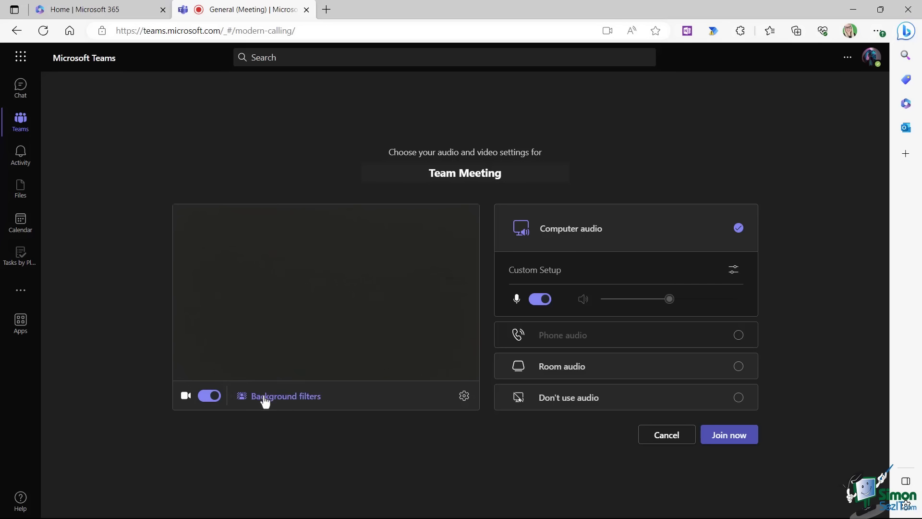
Step: Look through the available background filters, close the background settings, and turn the camera off
left_click(288, 403)
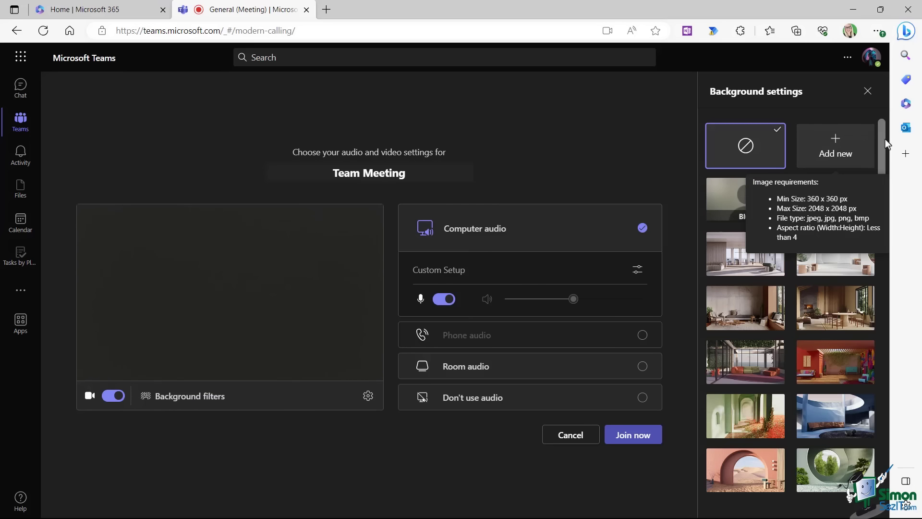
mouse_move(881, 138)
left_mouse_down()
mouse_move(881, 181)
mouse_move(881, 131)
left_mouse_up()
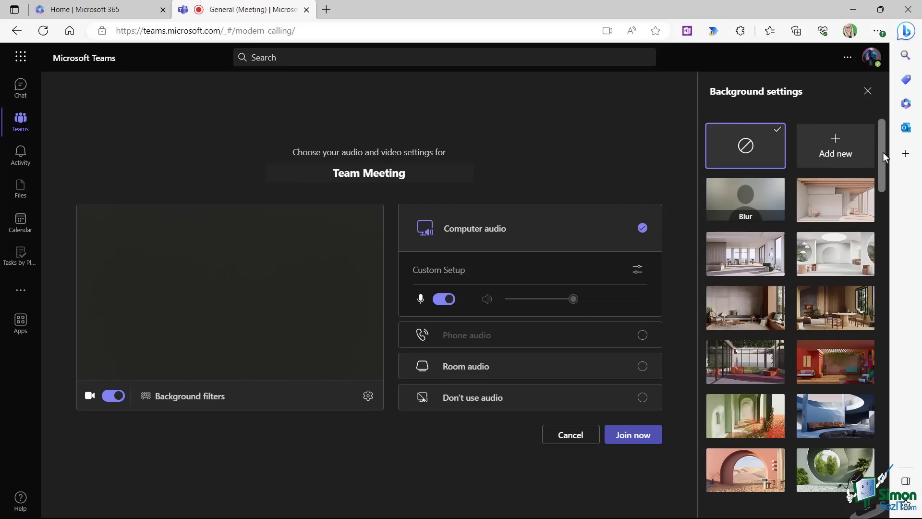
mouse_move(824, 158)
mouse_move(883, 163)
left_mouse_down()
mouse_move(883, 188)
mouse_move(883, 150)
left_mouse_up()
mouse_move(871, 171)
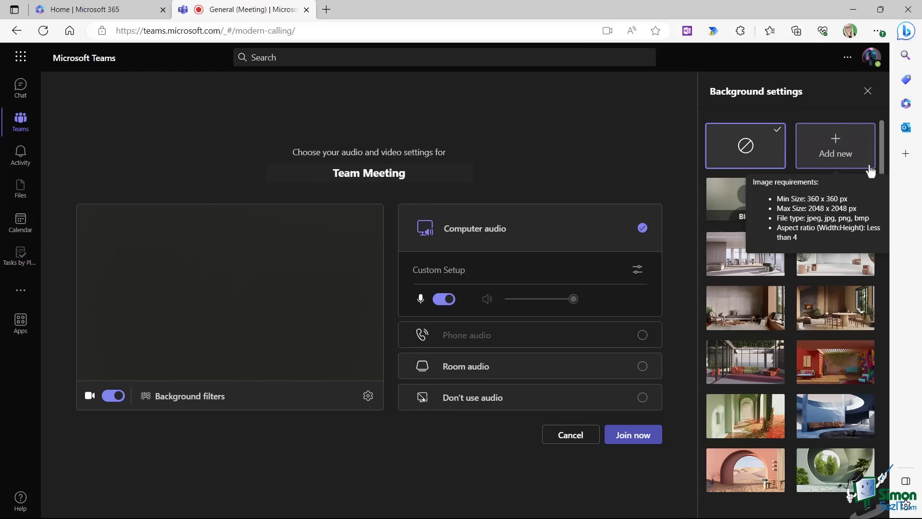
left_click(868, 91)
left_click(208, 396)
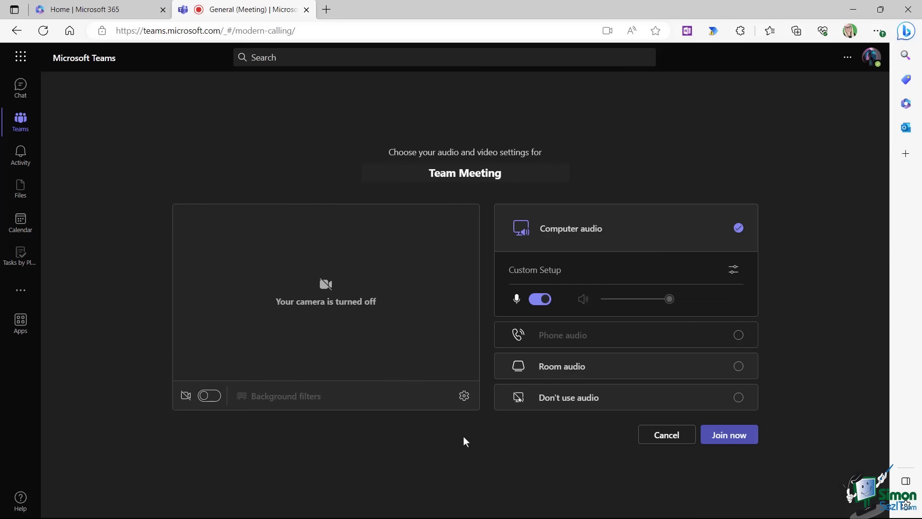
Step: Look at the audio and video device settings, including the available speakers, and close them
left_click(464, 396)
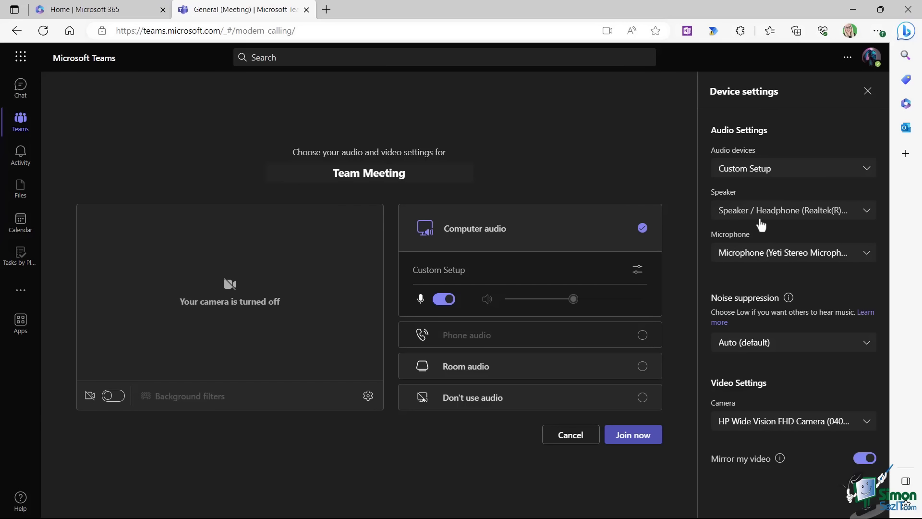
left_click(868, 214)
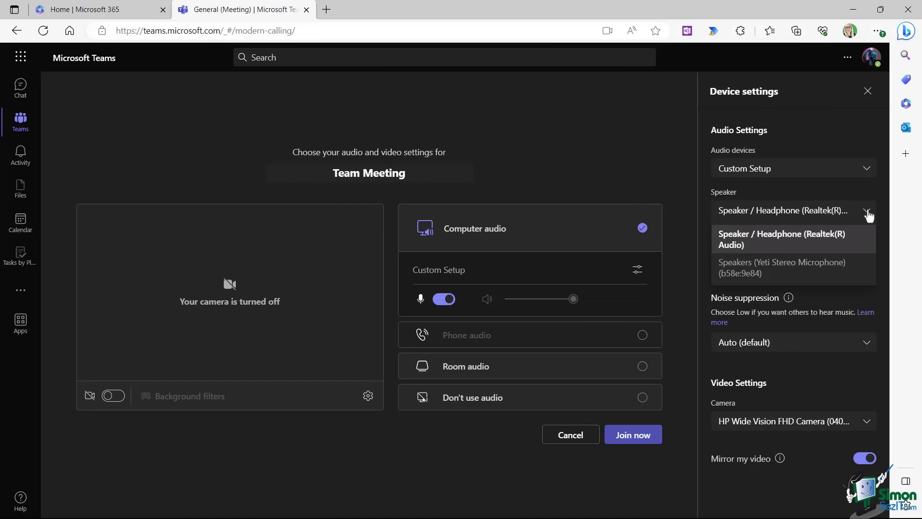
left_click(659, 162)
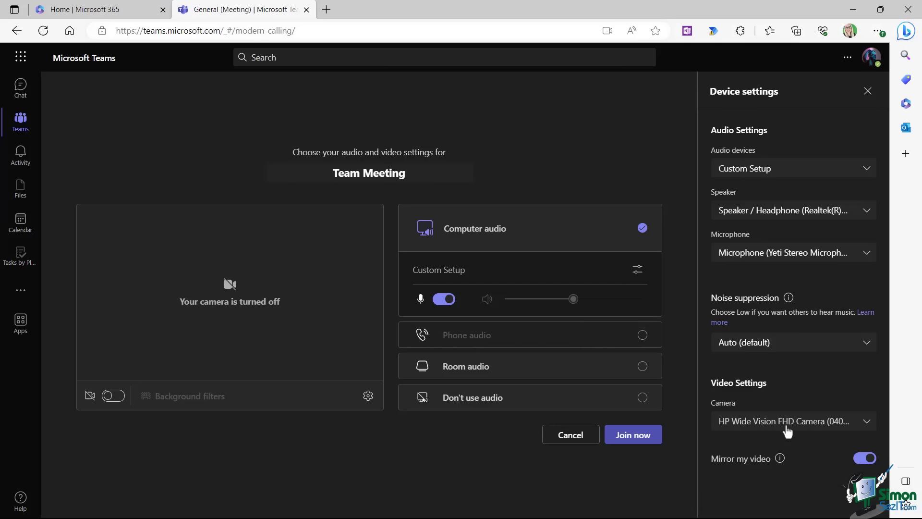
left_click(868, 93)
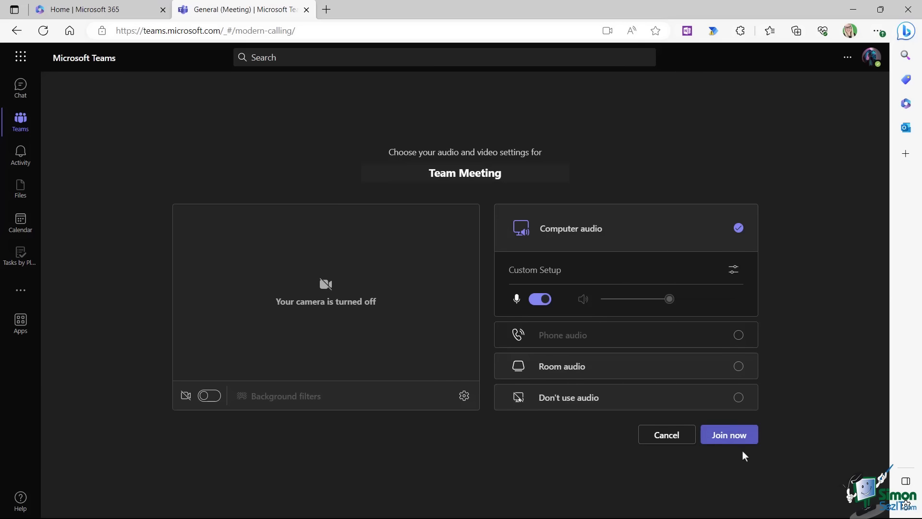
Step: Join the meeting, choose to add participants, and confirm English (US) as the spoken language
left_click(729, 435)
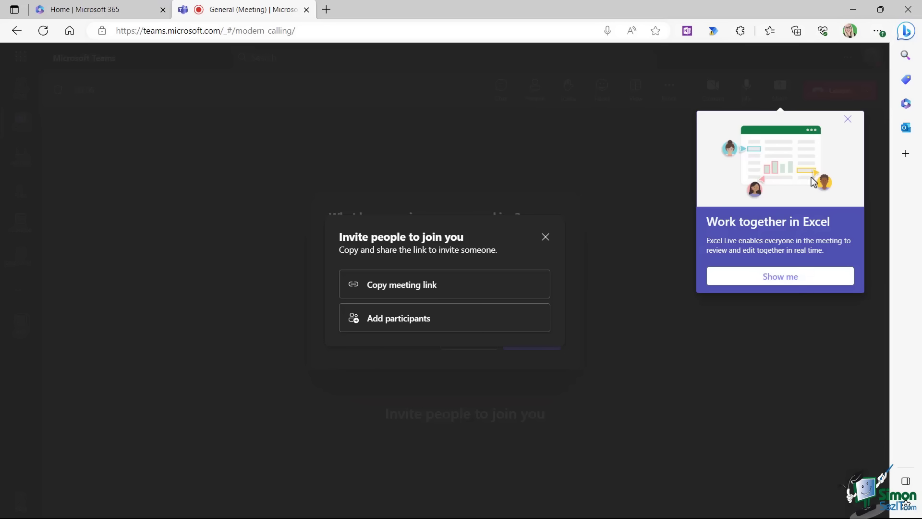
left_click(847, 121)
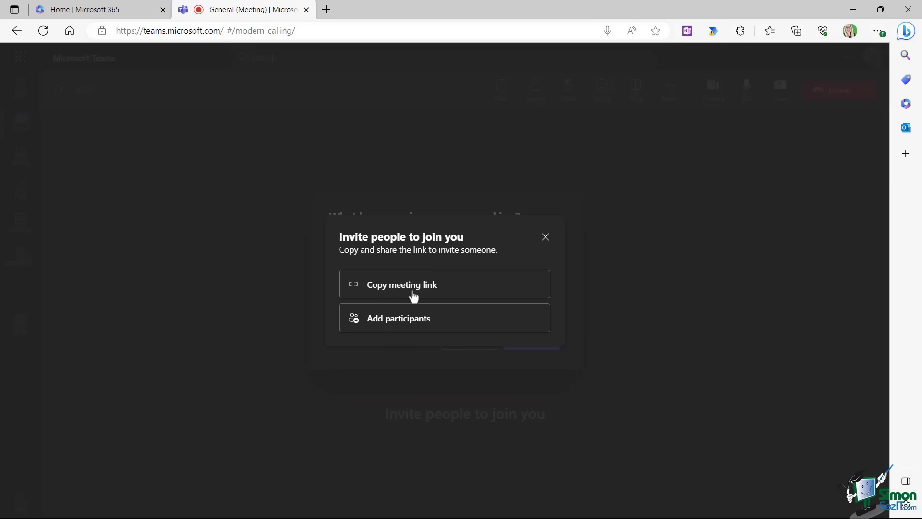
left_click(398, 319)
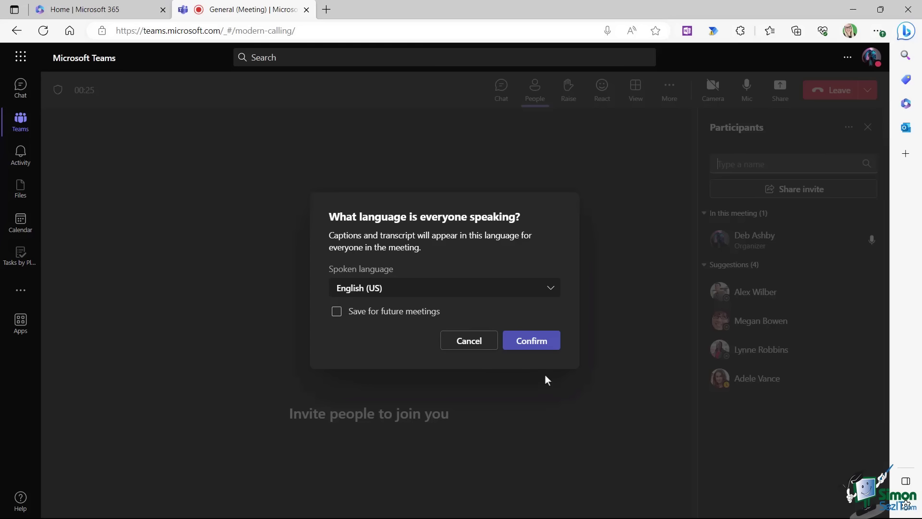
left_click(527, 347)
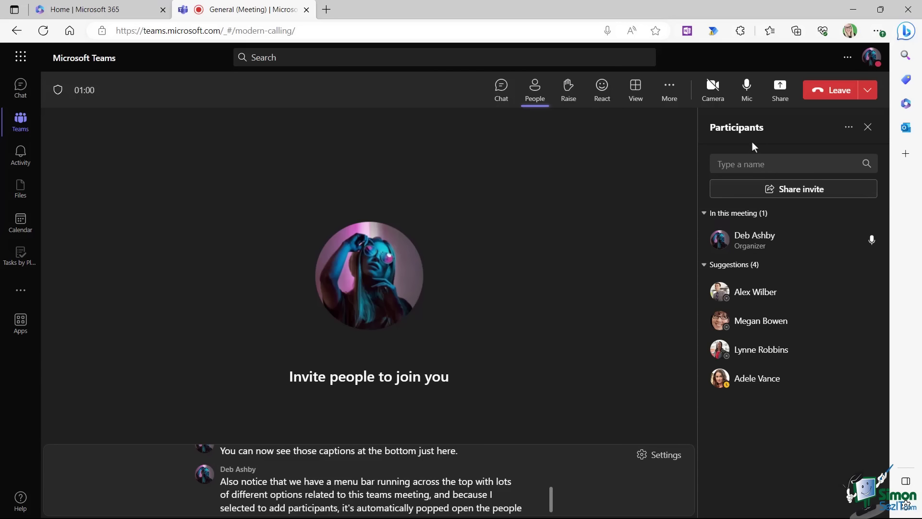
Step: Request the last person in the suggested participants to join the meeting
mouse_move(754, 324)
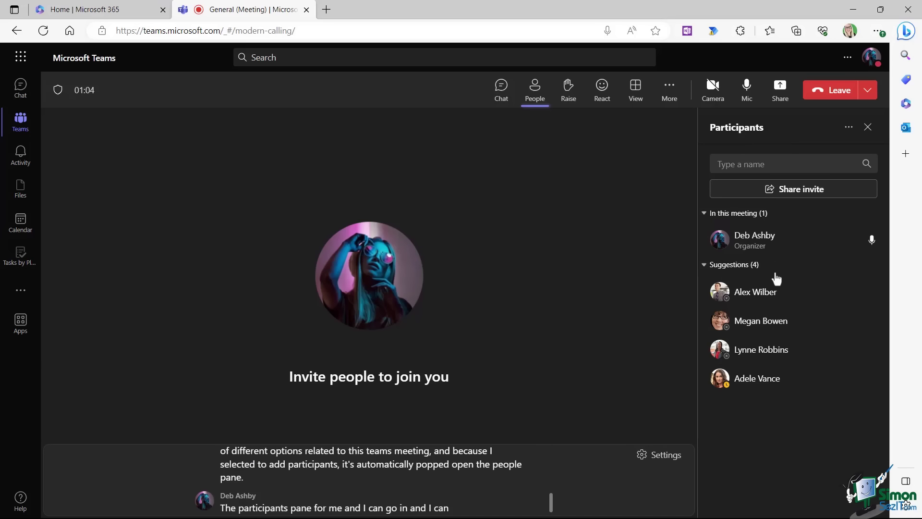
mouse_move(748, 389)
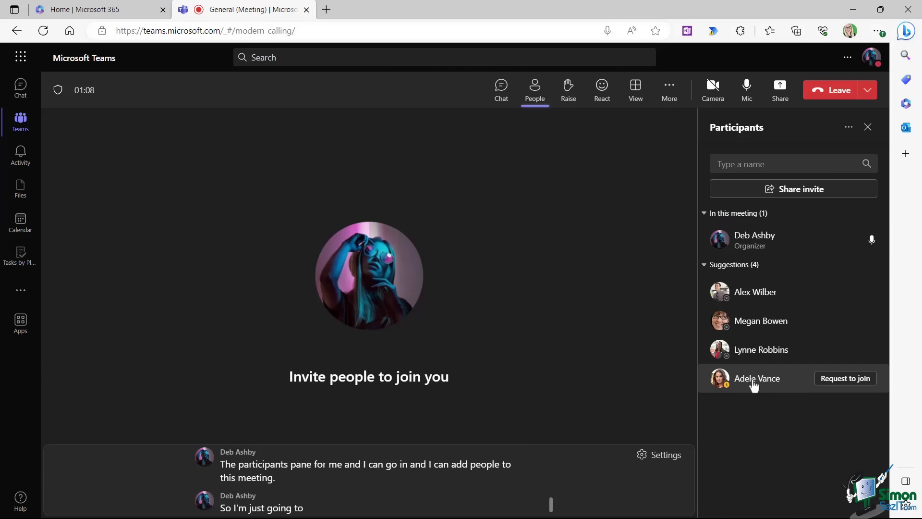
left_click(848, 383)
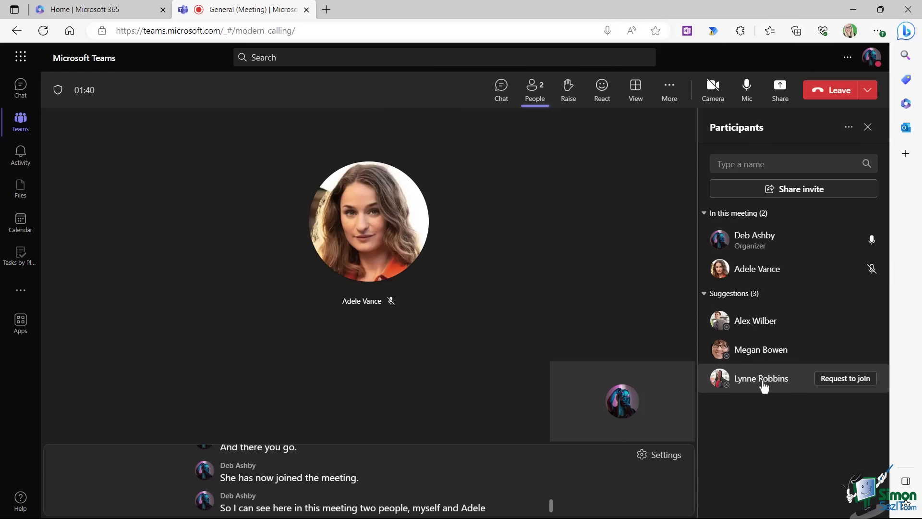
Step: Check the name field for inviting participants and switch to the meeting chat, ready for a new message
mouse_move(759, 364)
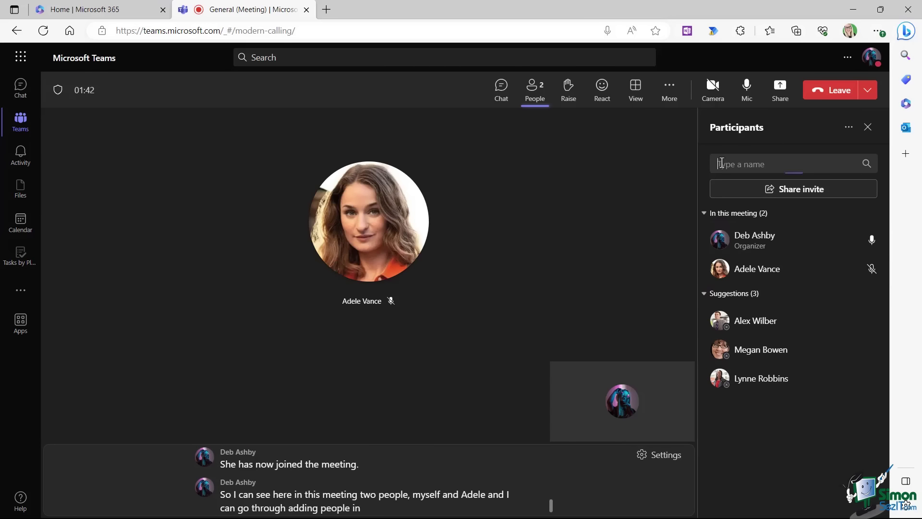
left_click(746, 164)
left_click(636, 154)
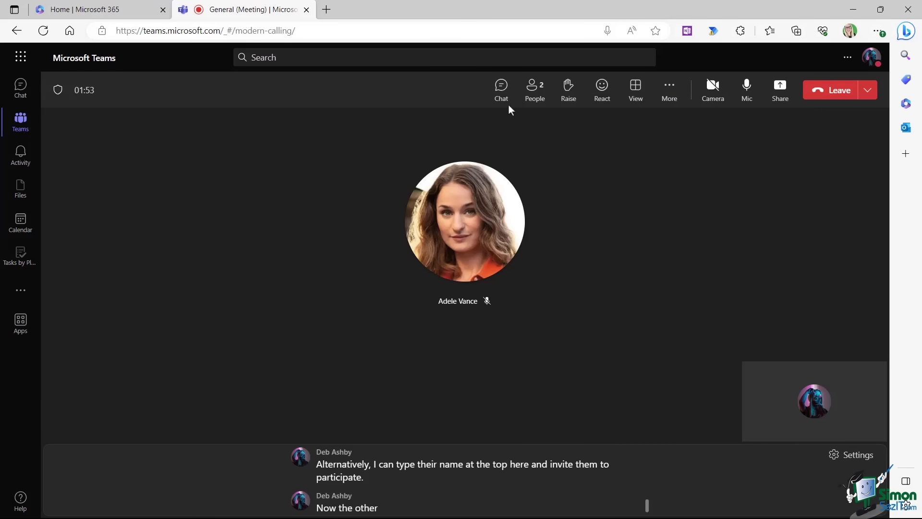
left_click(501, 90)
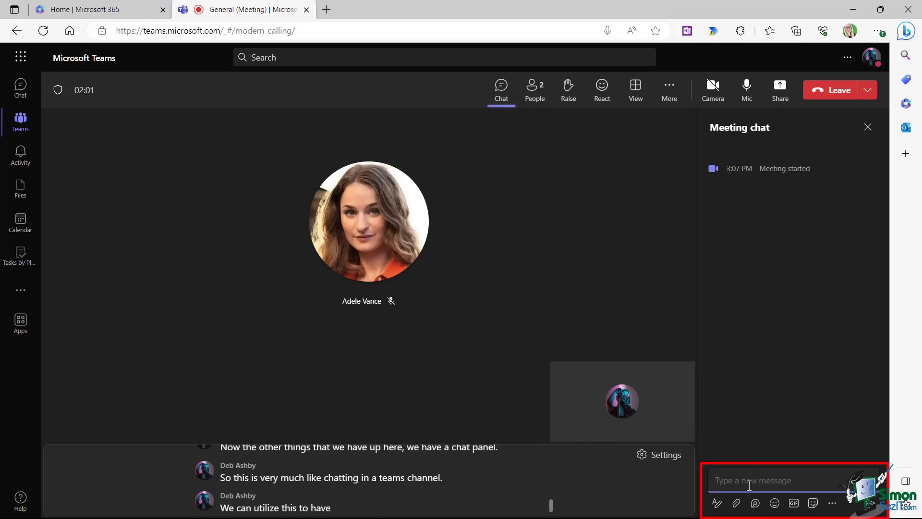
left_click(738, 484)
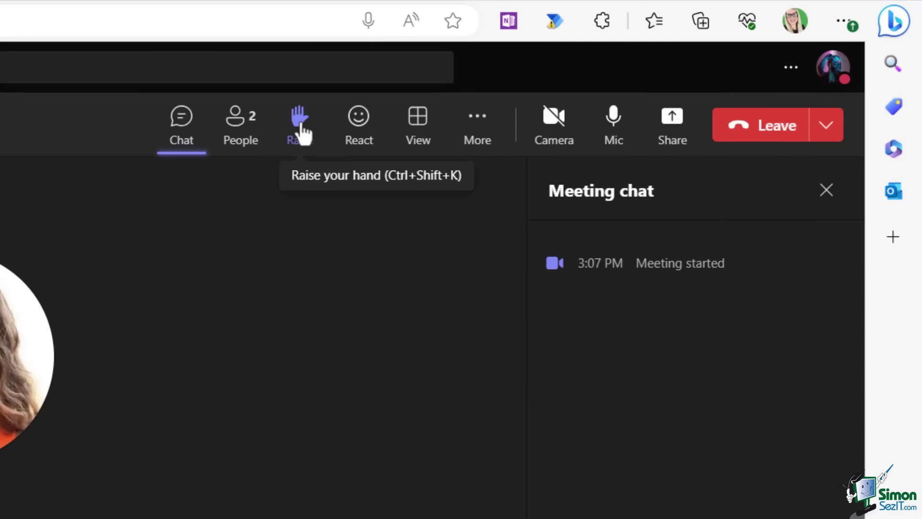
Step: Raise your hand in the meeting and check the raised hand in the participants list
left_click(302, 124)
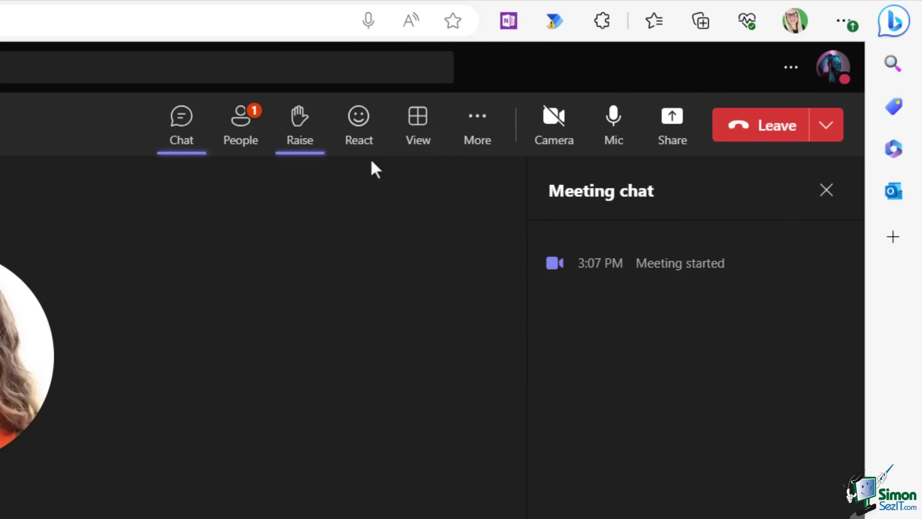
left_click(242, 131)
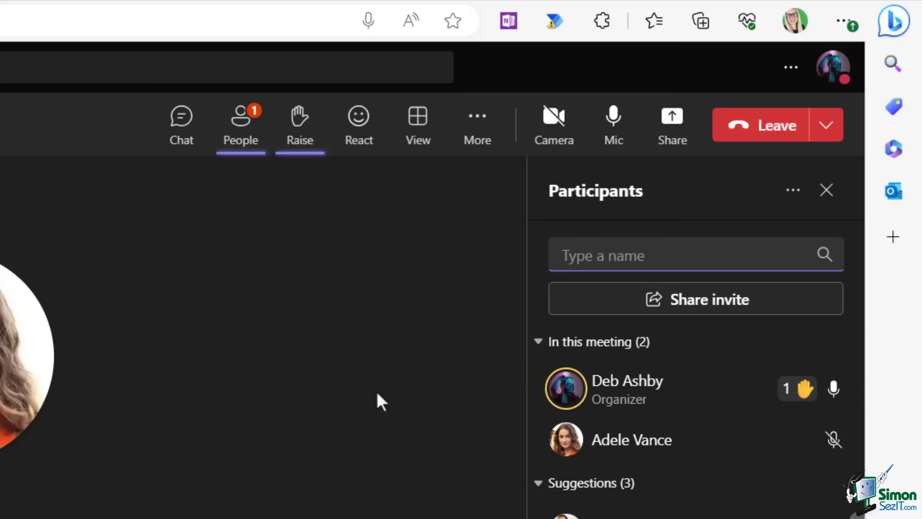
left_click(342, 383)
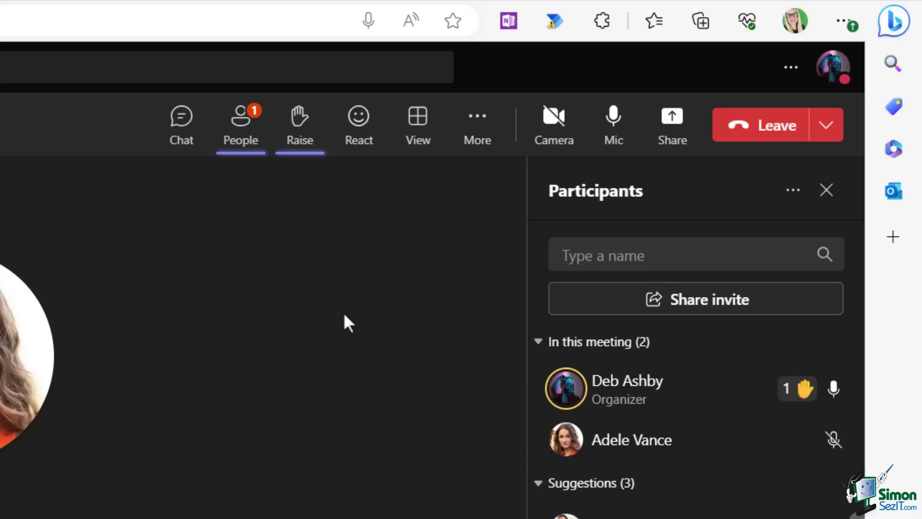
Step: Lower your hand and send a heart reaction to the meeting
left_click(299, 126)
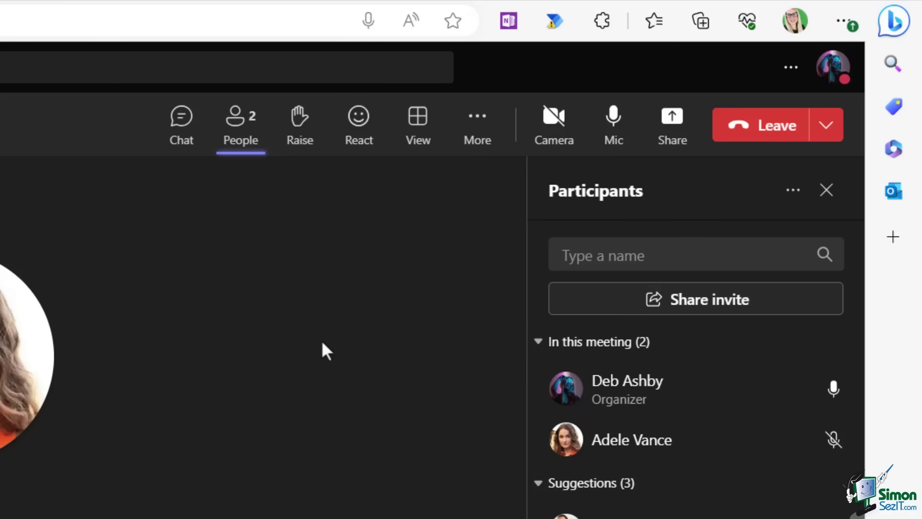
left_click(360, 131)
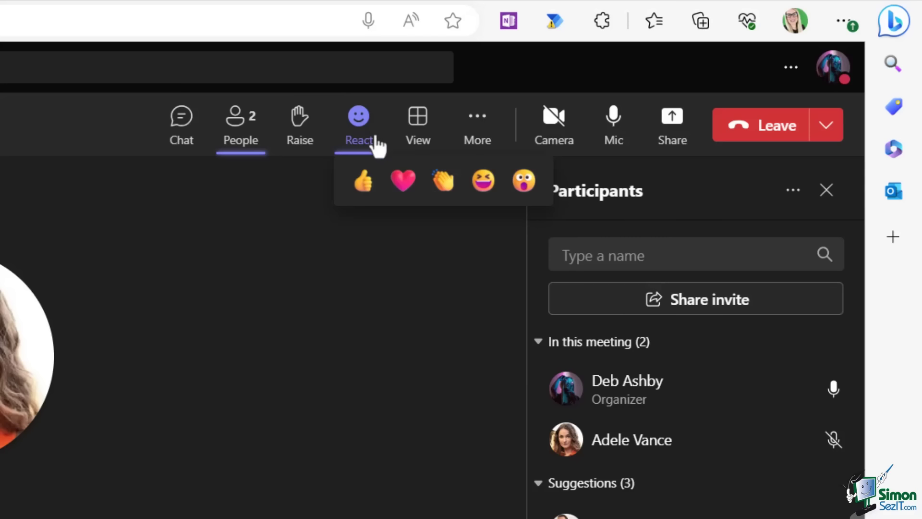
left_click(403, 182)
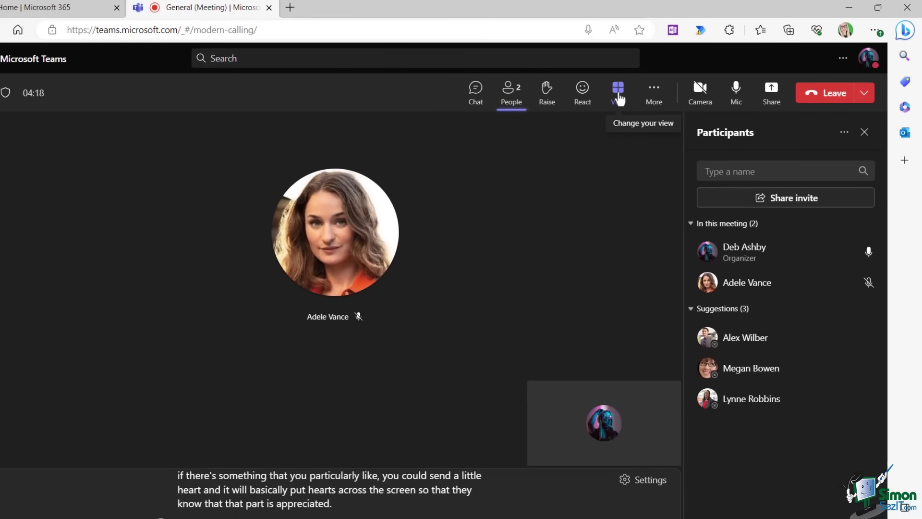
Step: Try the Speaker view and Together mode for the meeting, and return to Gallery view
left_click(620, 96)
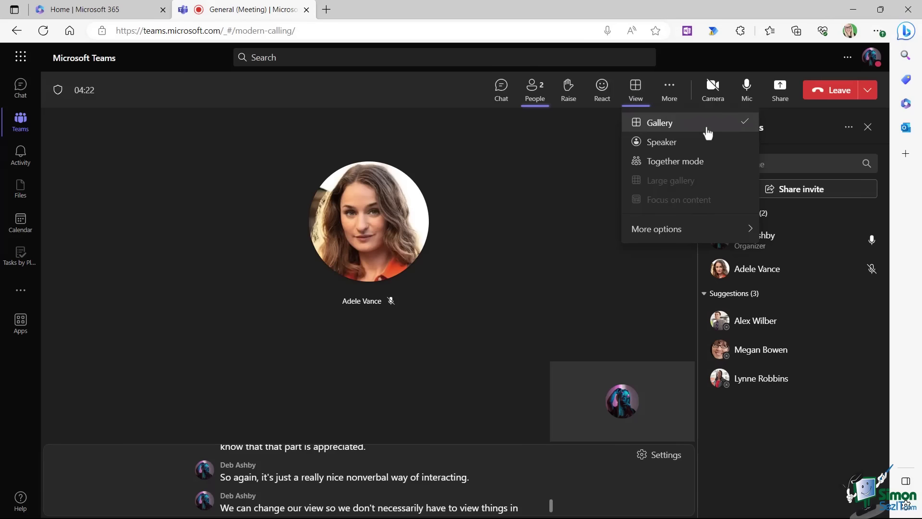
left_click(668, 144)
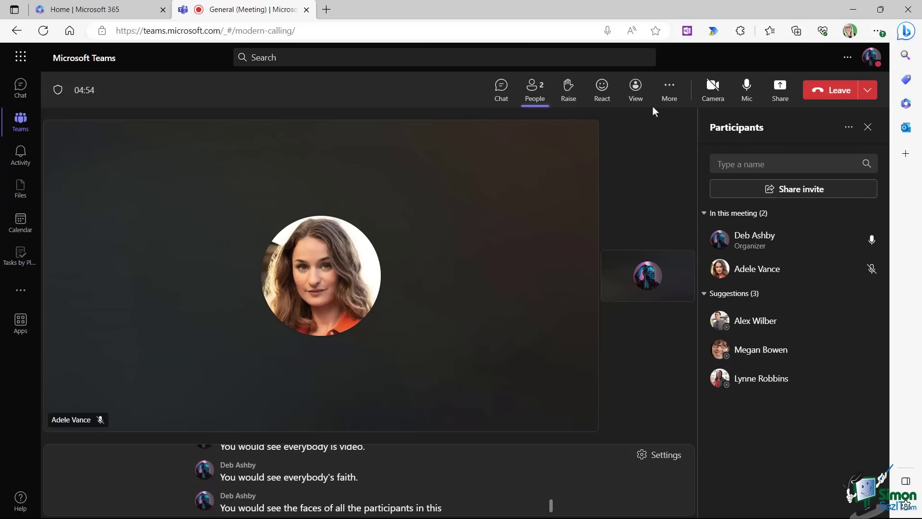
left_click(637, 89)
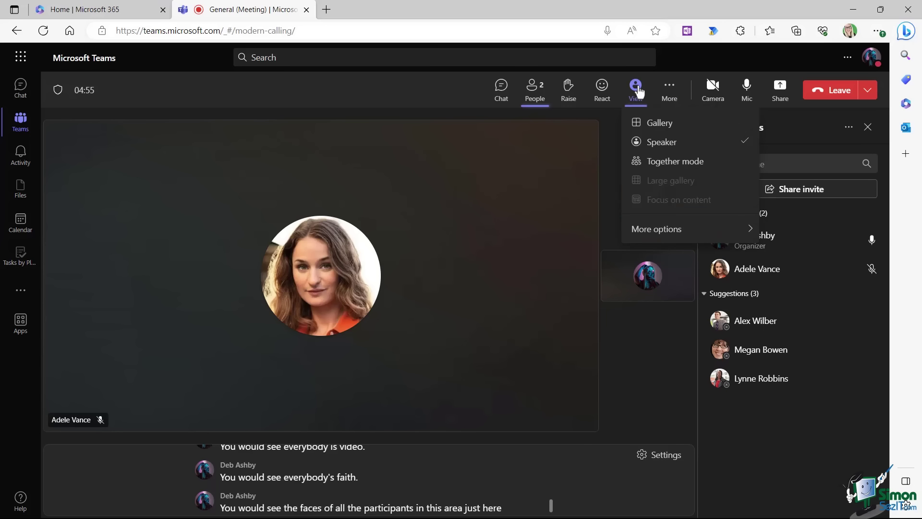
left_click(665, 167)
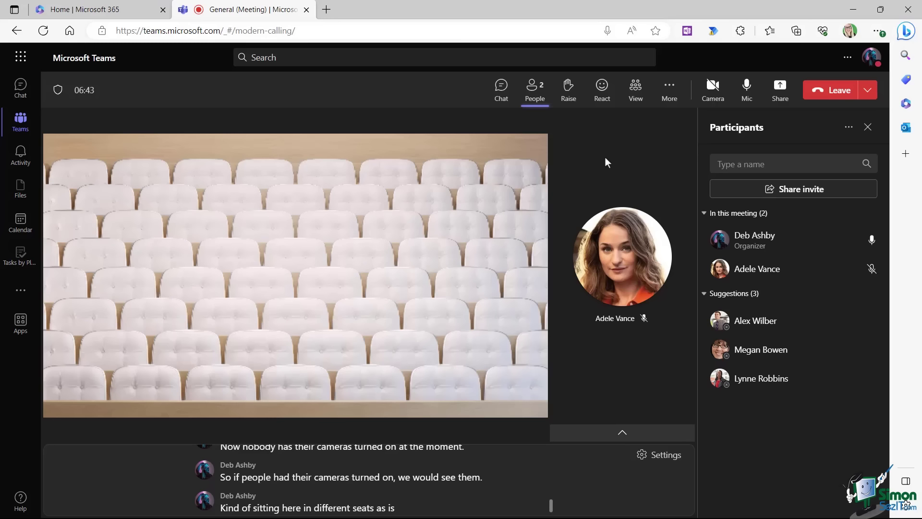
left_click(636, 88)
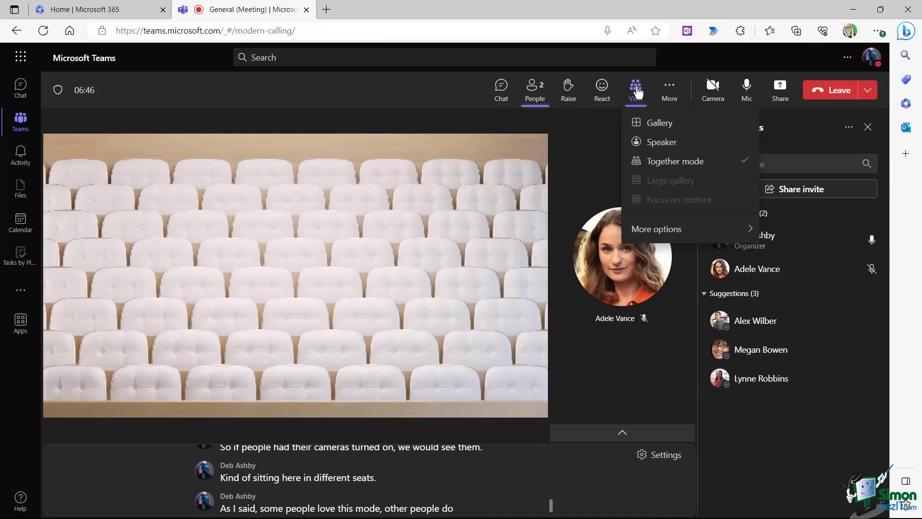
left_click(662, 124)
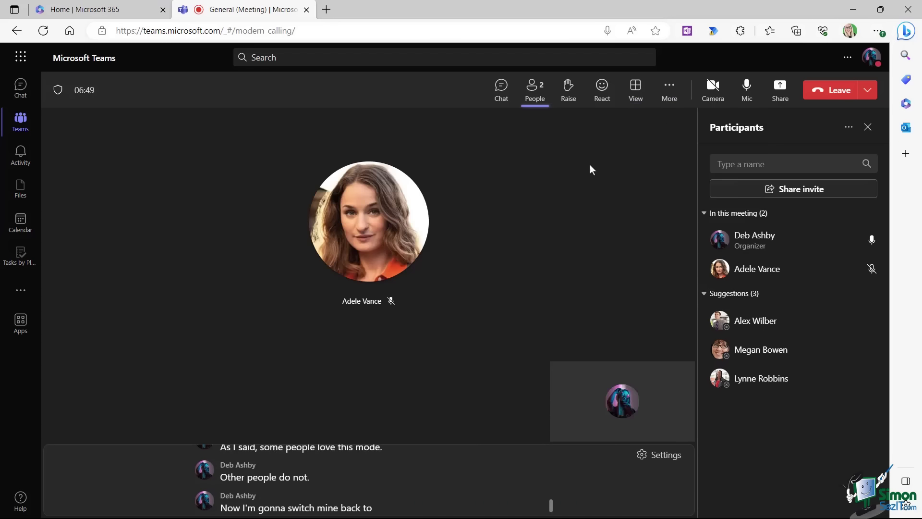
Step: Look at the meeting's record and transcribe options and display the meeting info with its join details
left_click(672, 94)
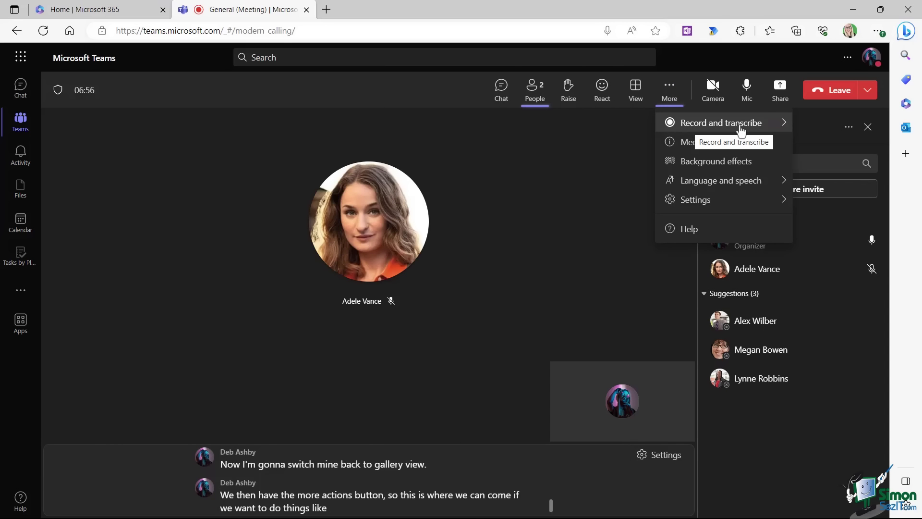
left_click(784, 124)
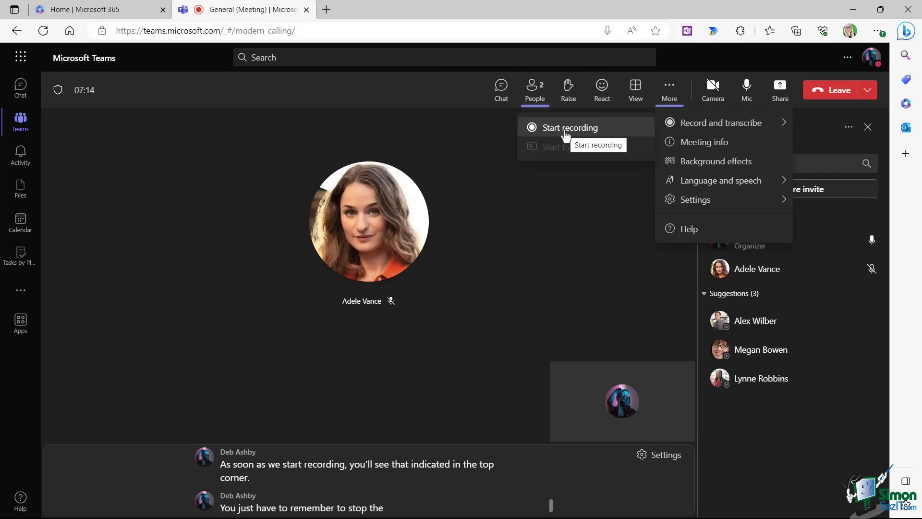
left_click(722, 144)
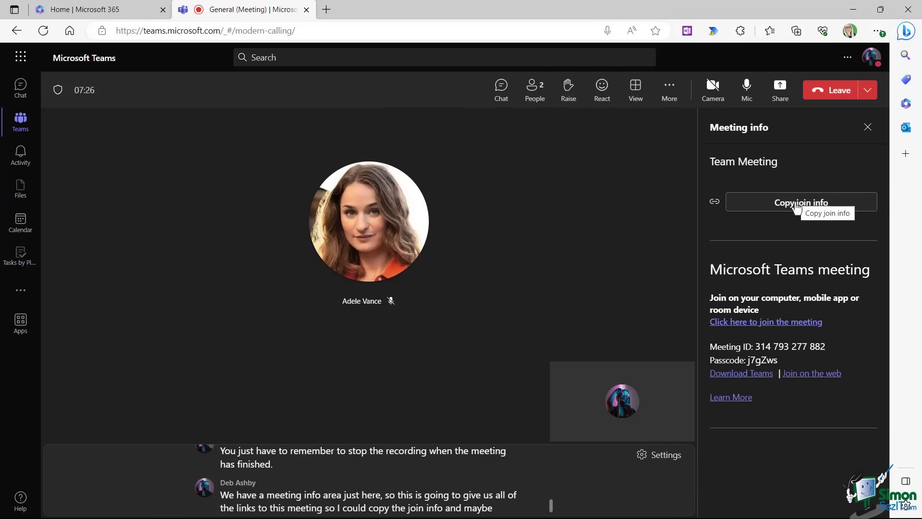
Step: Display the background effects for the meeting and open the meeting options
left_click(673, 92)
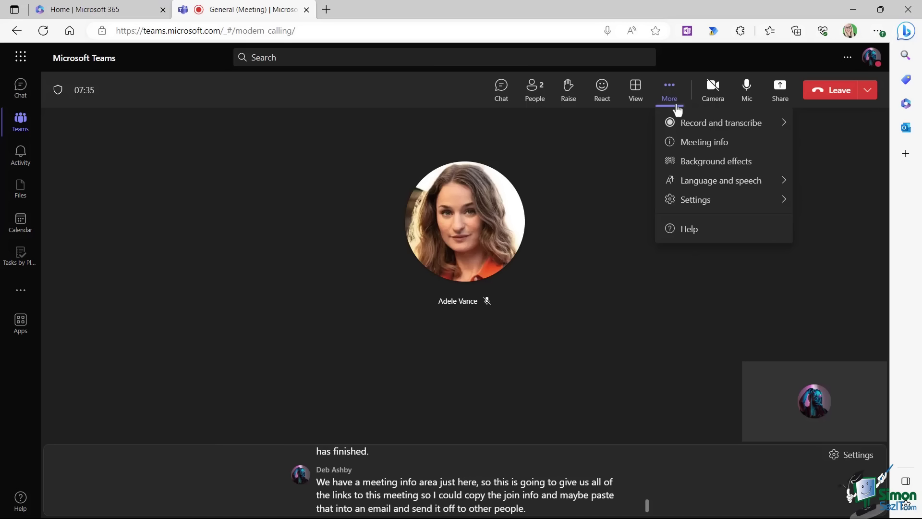
left_click(719, 165)
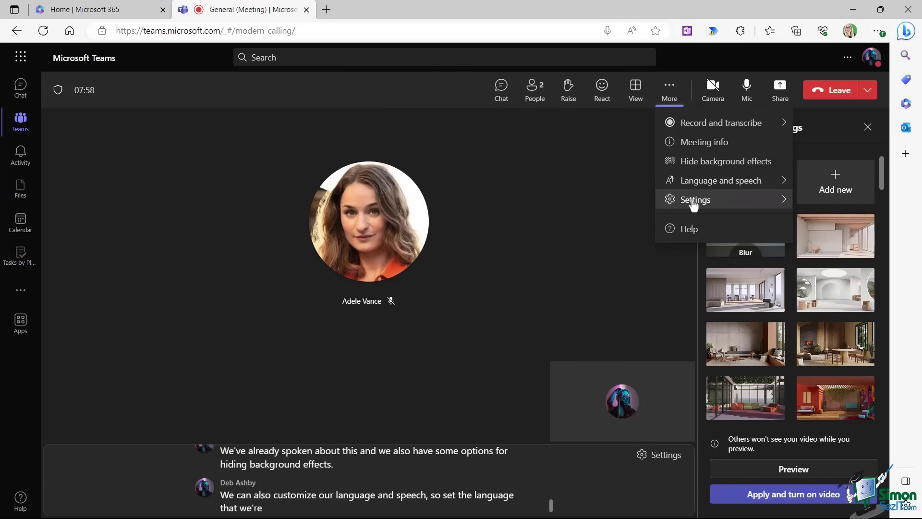
left_click(745, 204)
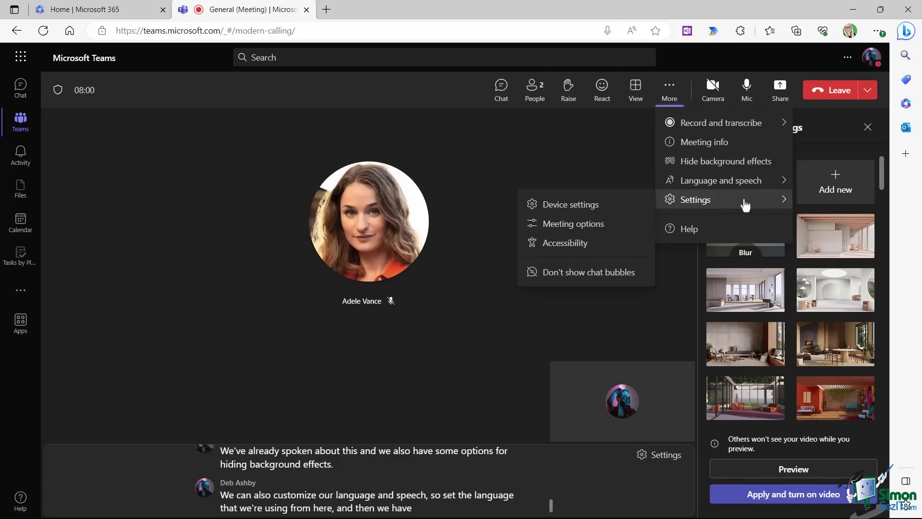
left_click(583, 230)
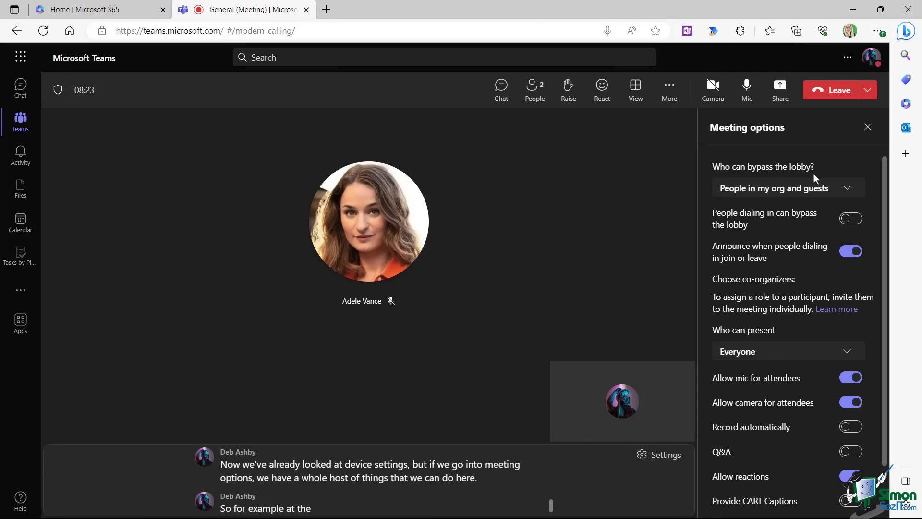
Step: Try letting people in my org, trusted orgs, and guests bypass the lobby, choose Everyone as presenters, and close the meeting options without saving
left_click(847, 190)
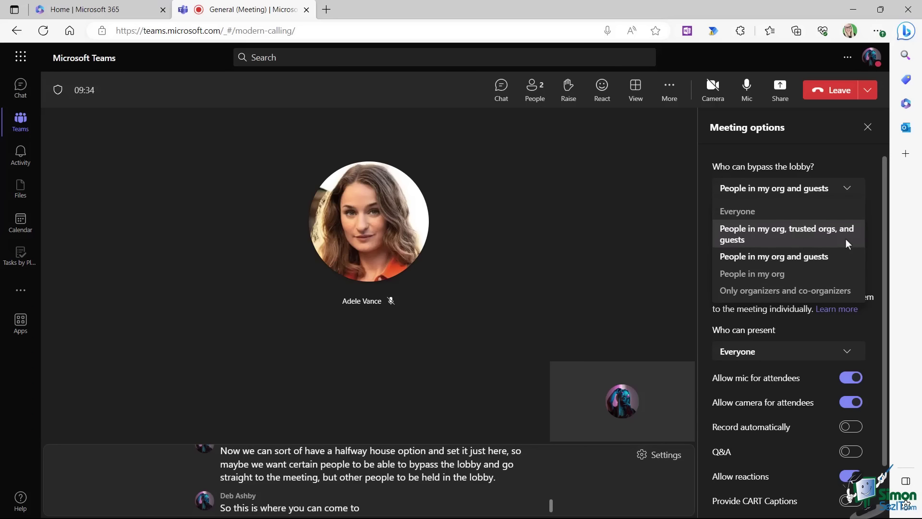
left_click(788, 239)
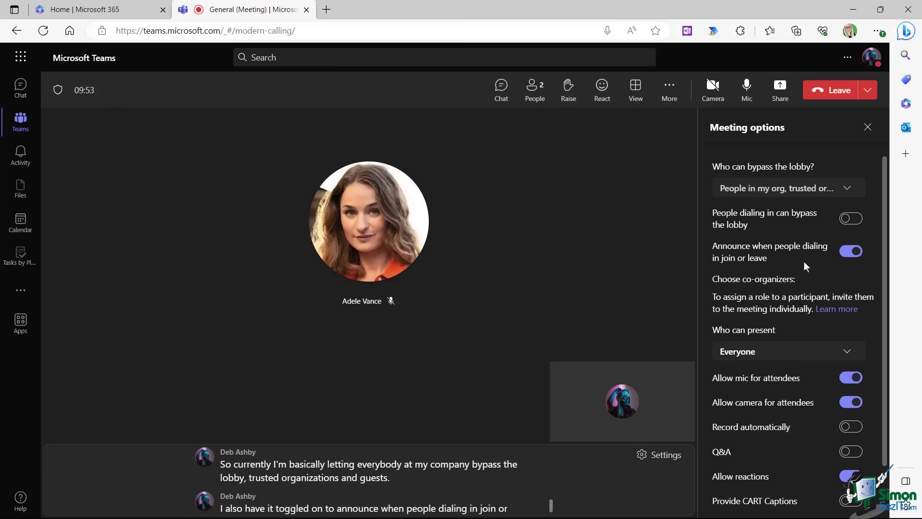
scroll(807, 266, "down", 1)
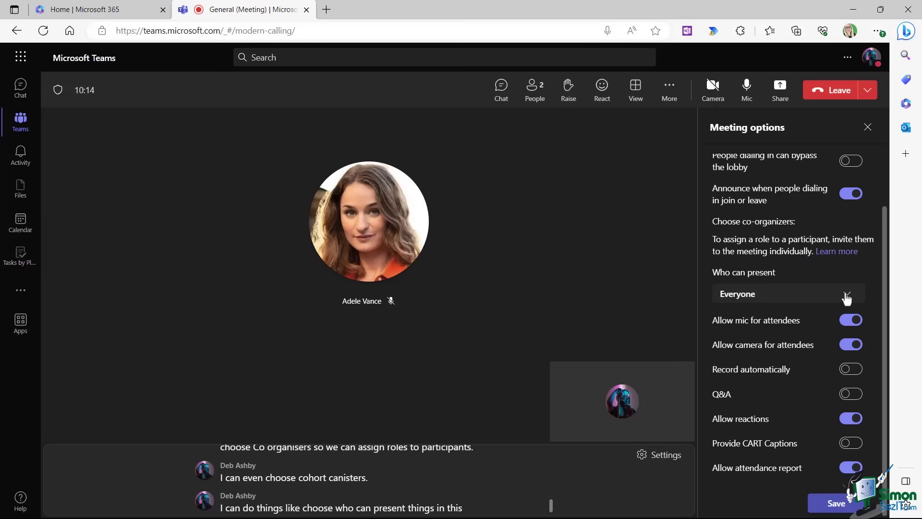
left_click(845, 299)
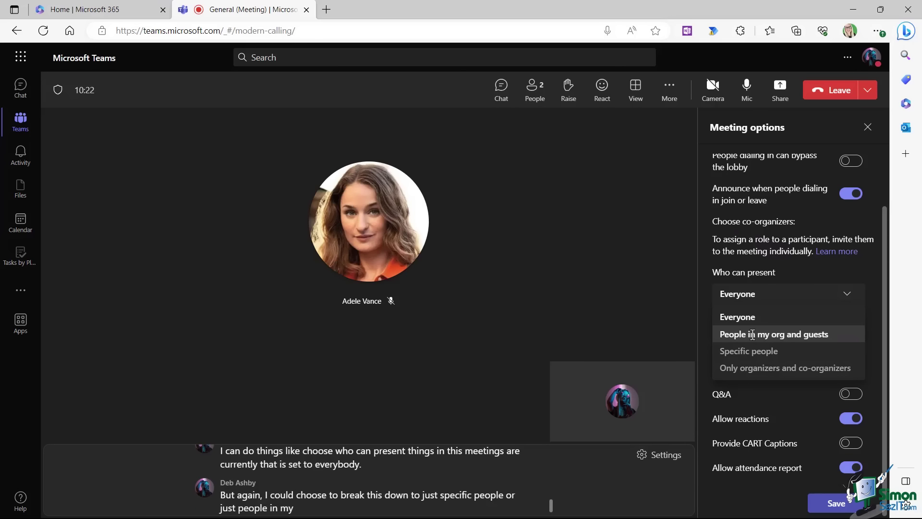
left_click(743, 314)
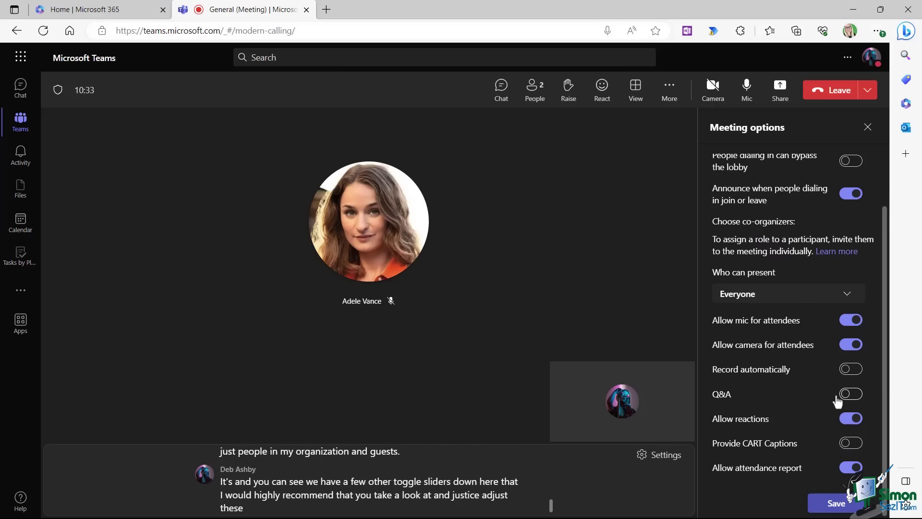
left_click(870, 128)
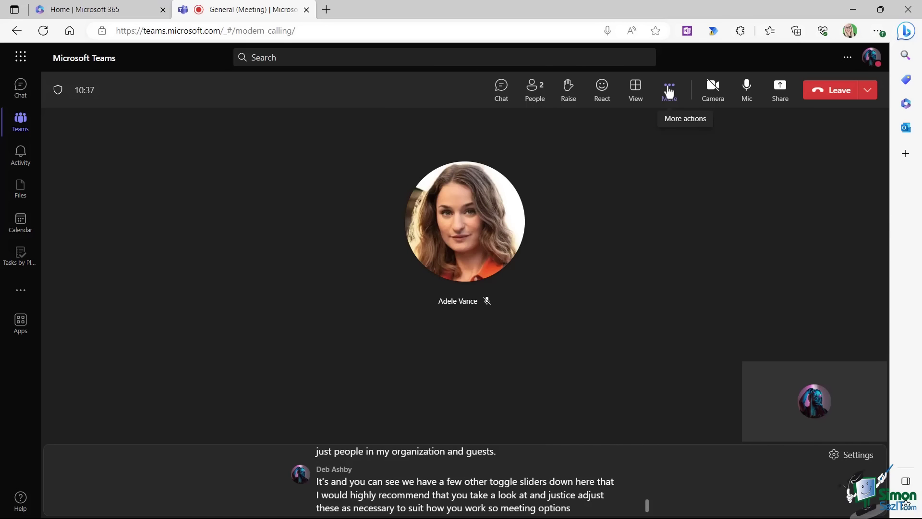
left_click(670, 92)
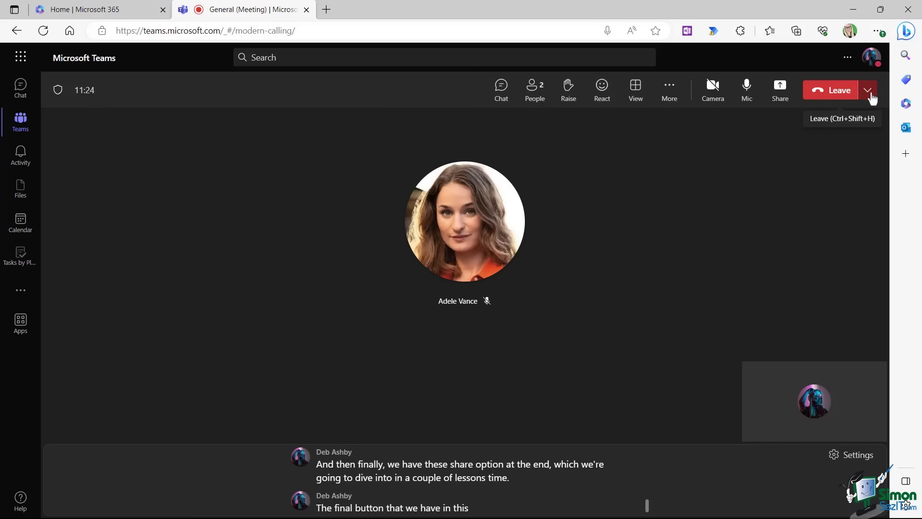
Step: End the meeting for everyone and rate its call quality with five stars
left_click(869, 92)
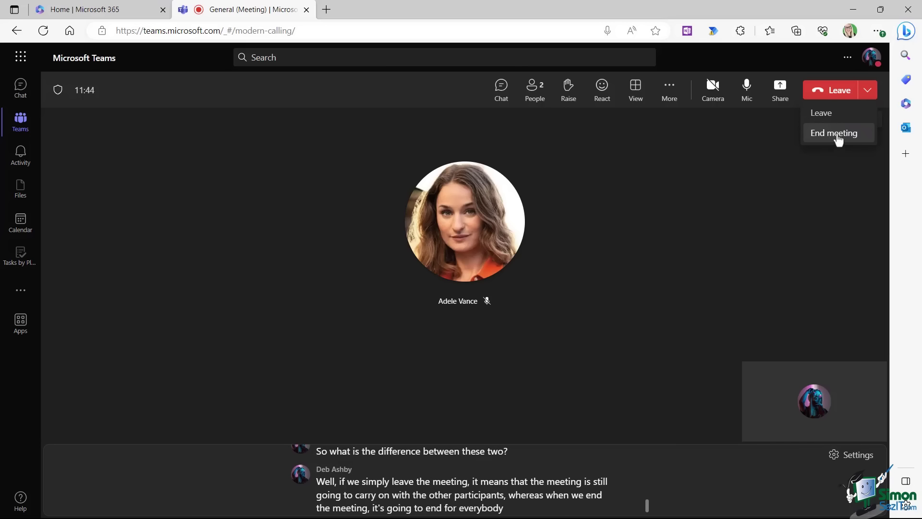
left_click(837, 137)
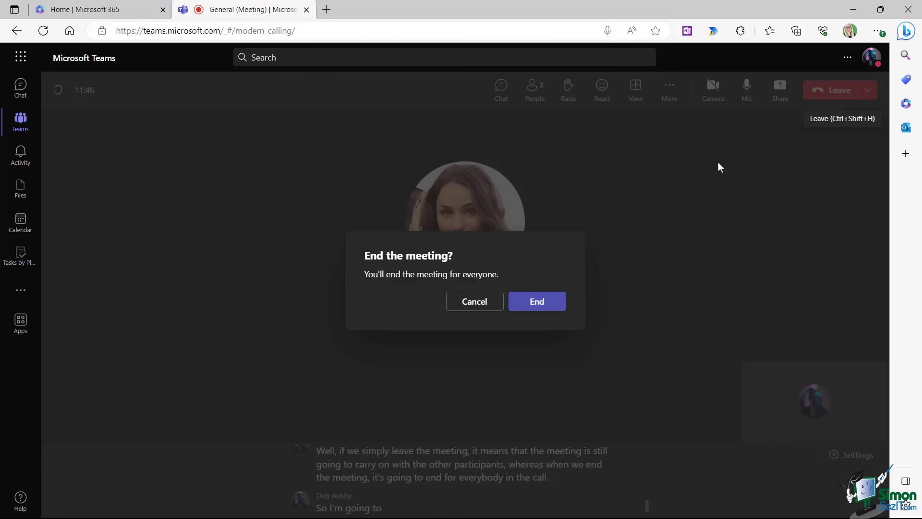
left_click(531, 308)
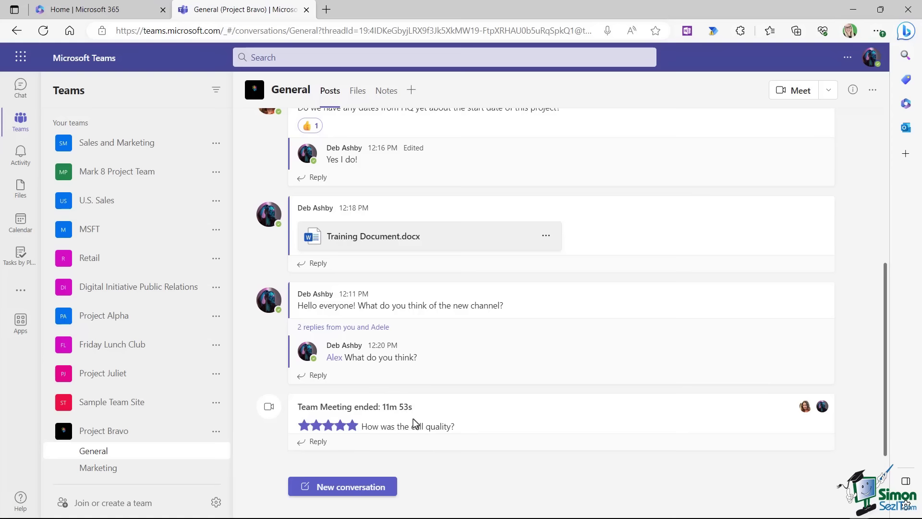
left_click(354, 427)
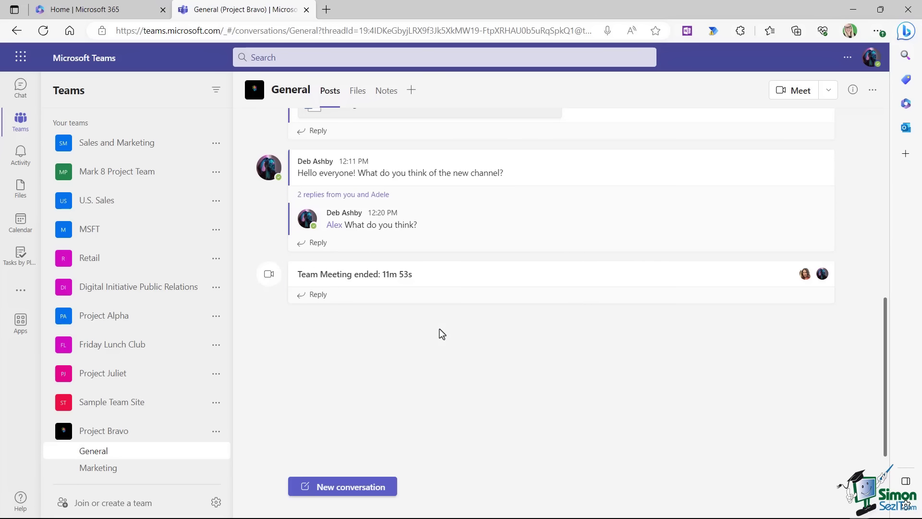
Step: Start scheduling a meeting in the General channel of Project Bravo and title it Catch-Up
mouse_move(470, 381)
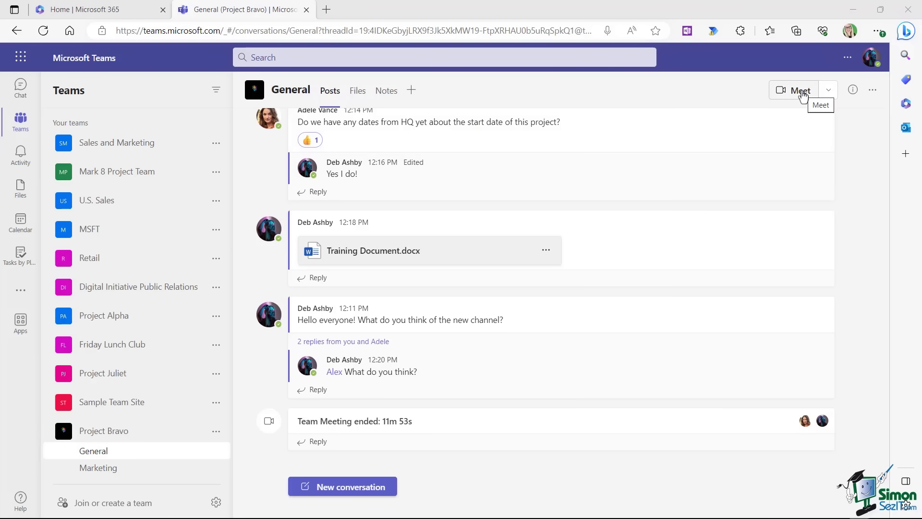
left_click(830, 92)
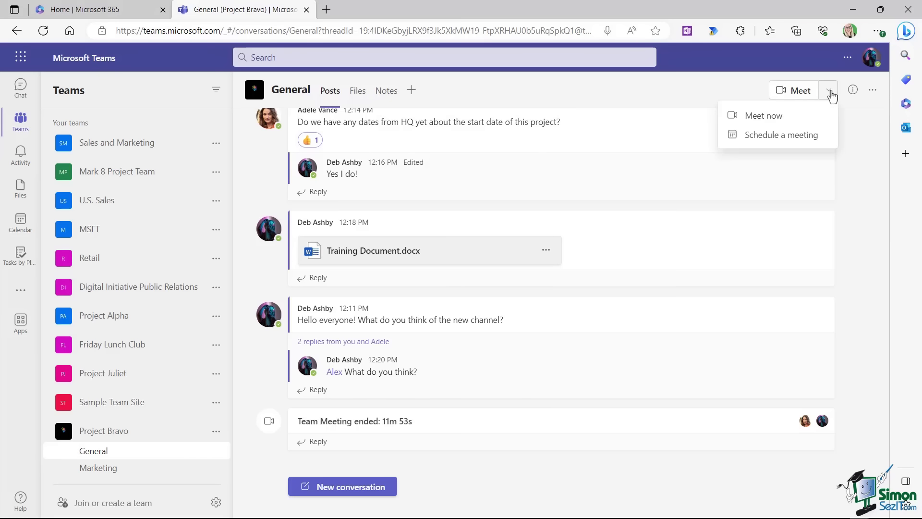
left_click(795, 139)
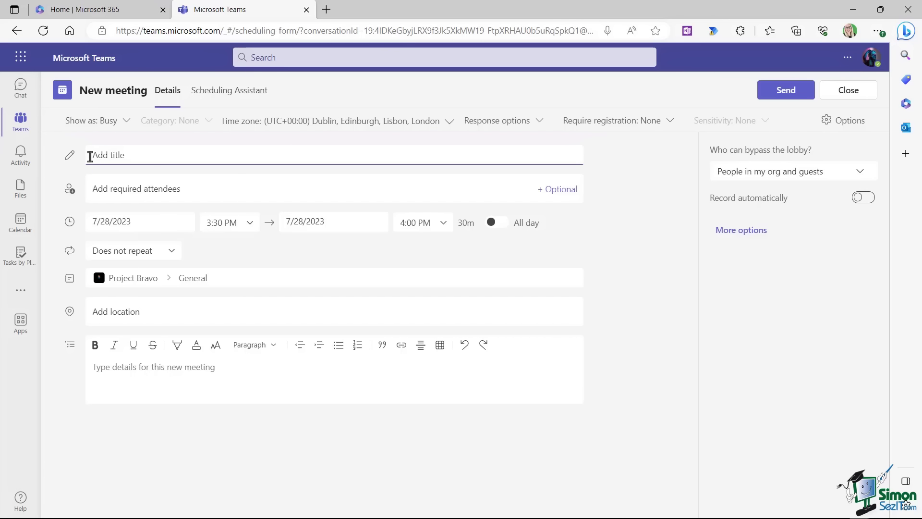
type("Catch-Up")
Step: Add five colleagues as required attendees of the Catch-Up meeting
left_click(100, 189)
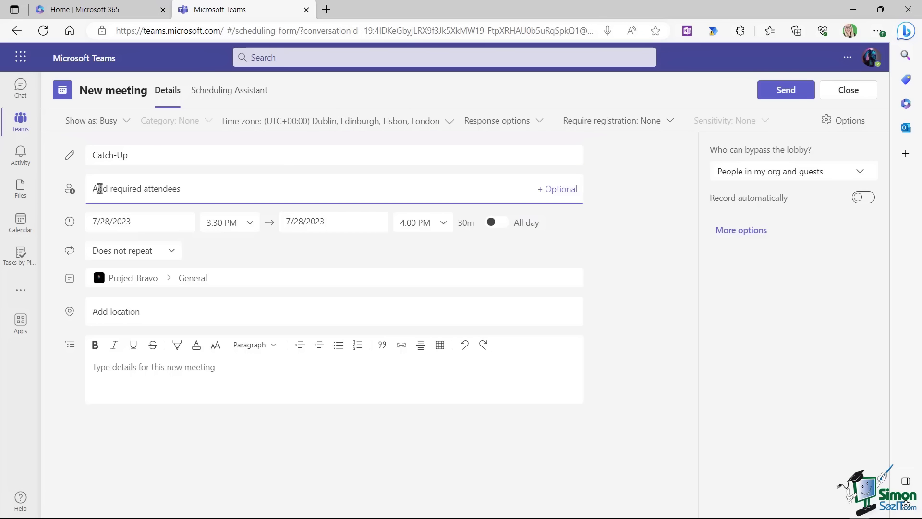
type("a")
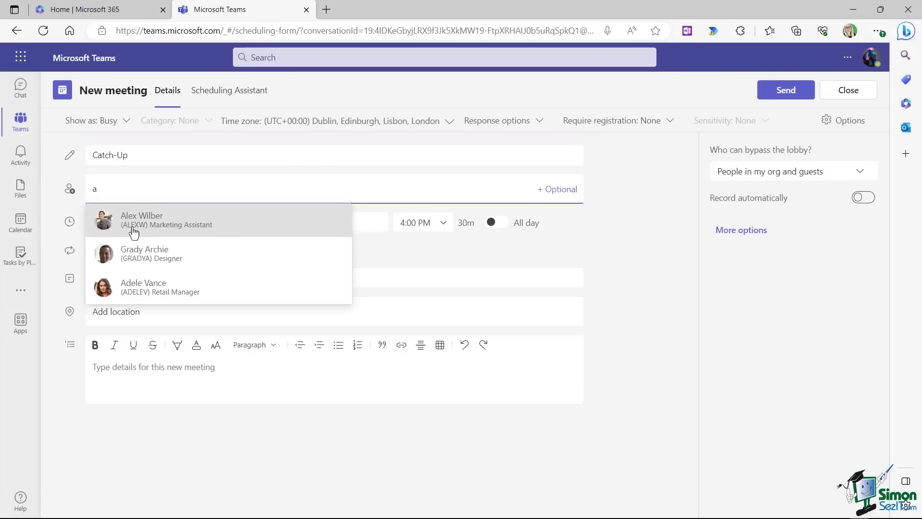
left_click(135, 288)
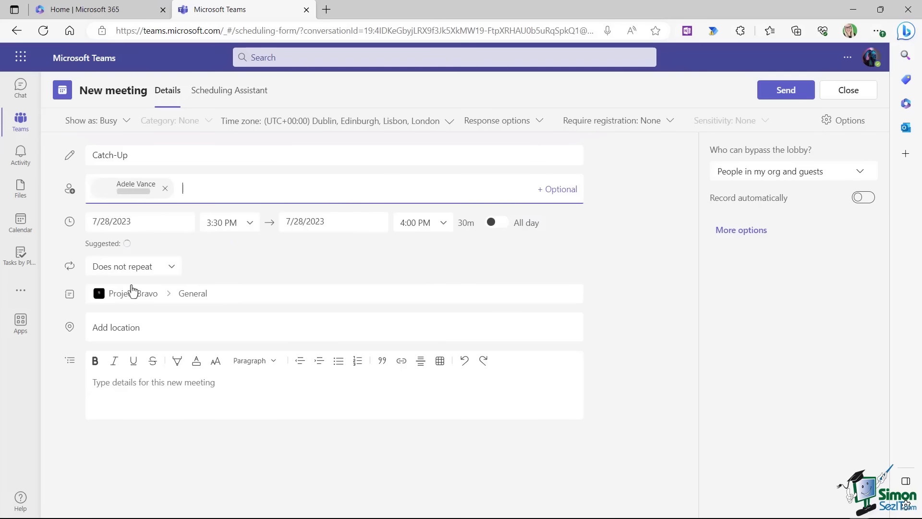
type("a")
left_click(189, 212)
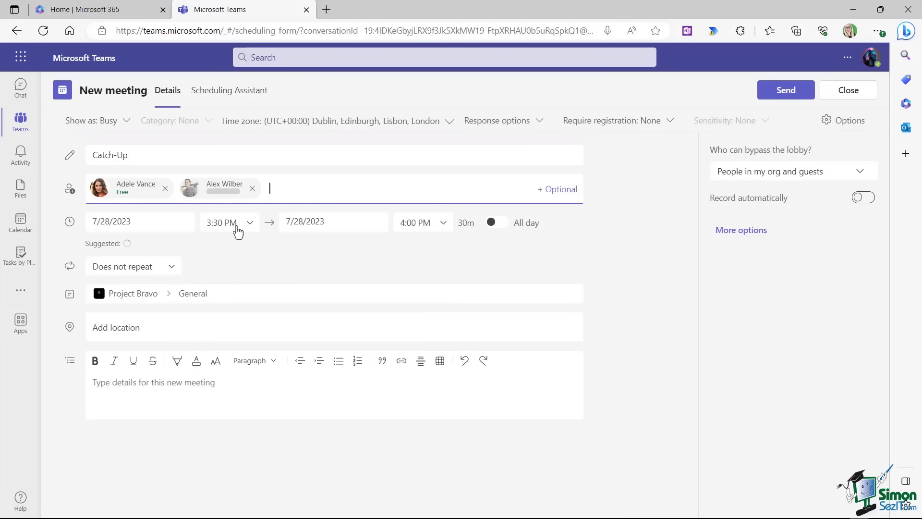
type("g")
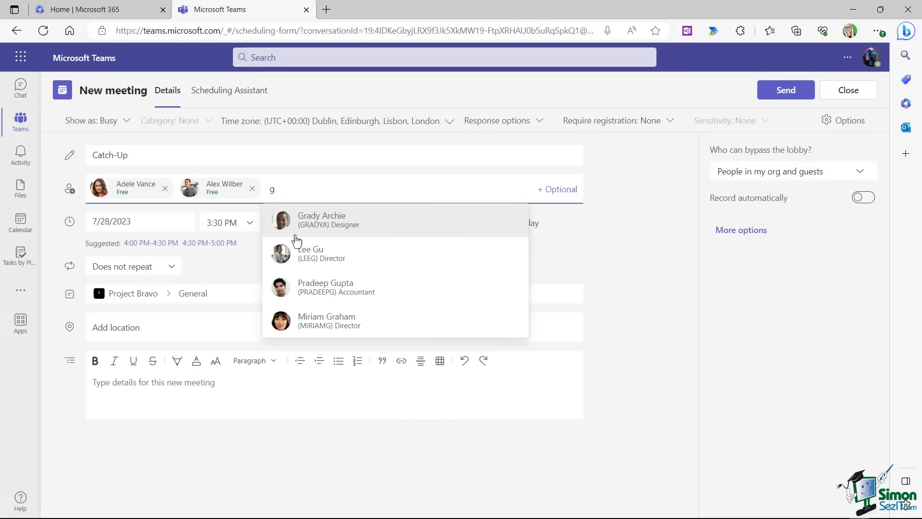
left_click(303, 220)
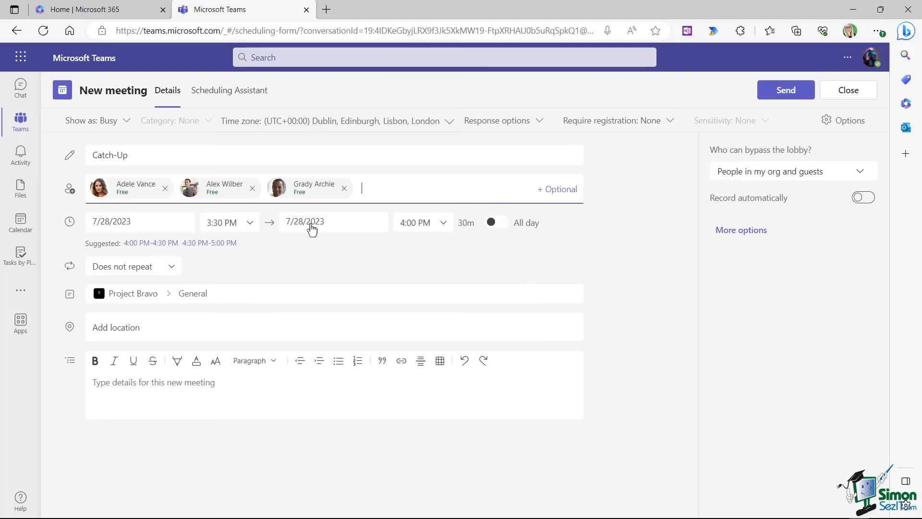
type("p")
left_click(373, 217)
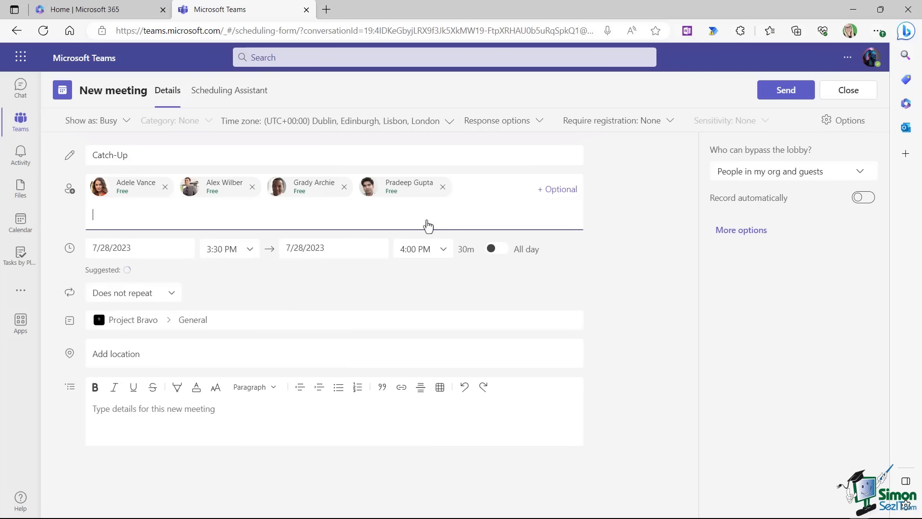
type("p")
left_click(222, 246)
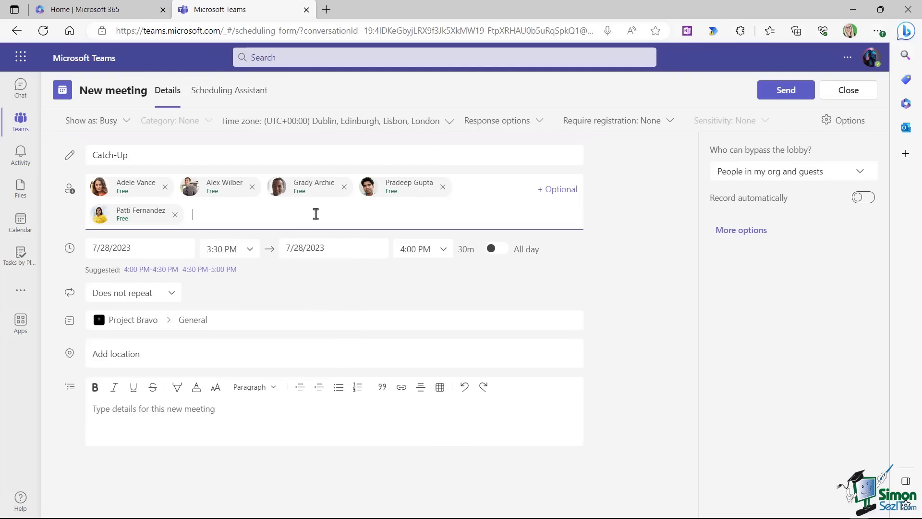
Step: Check the attendees' availability for the proposed time slot in the Scheduling Assistant and return to the meeting details
left_click(230, 98)
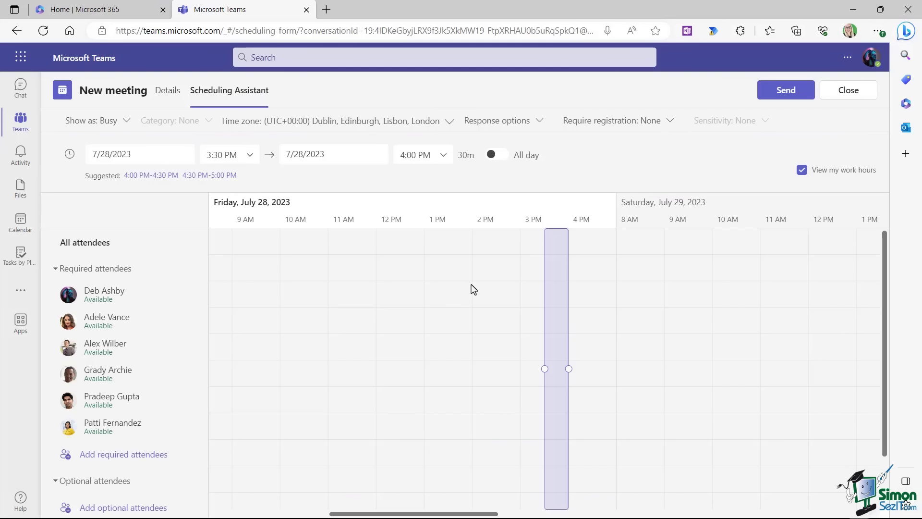
left_click(171, 94)
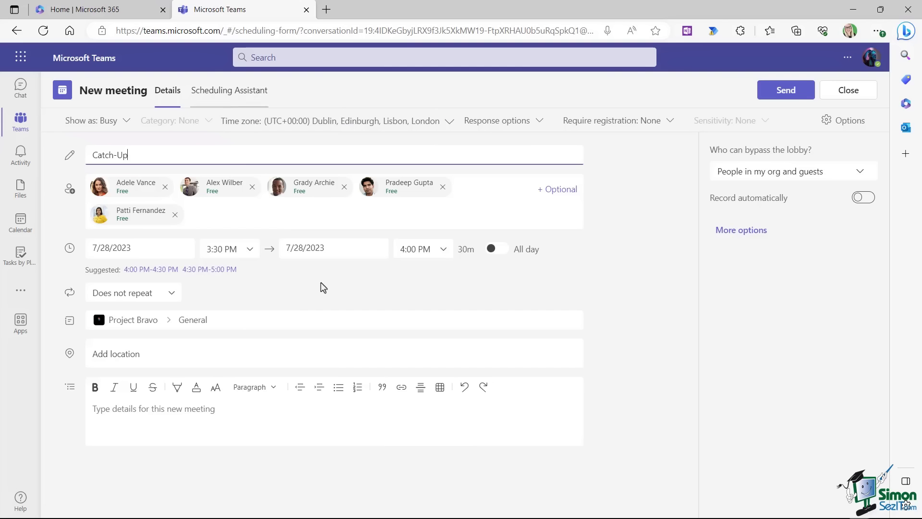
left_click(225, 95)
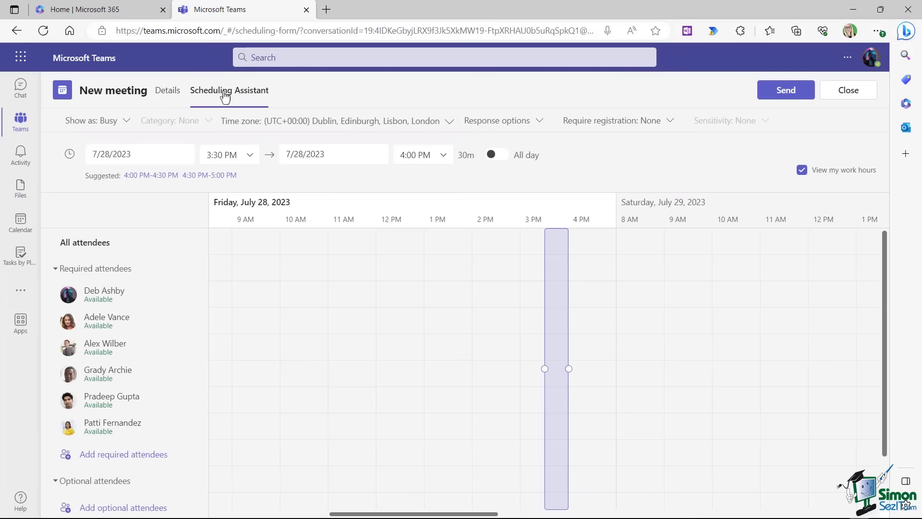
mouse_move(563, 436)
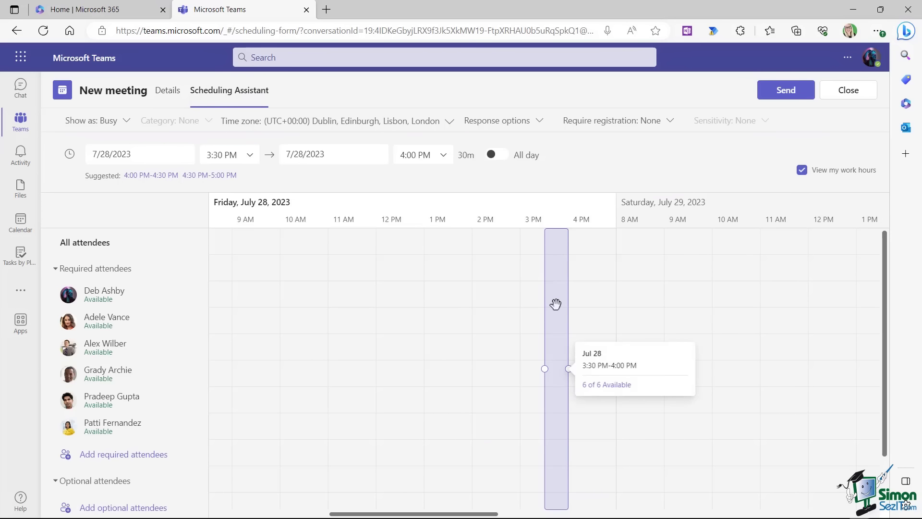
left_click(168, 92)
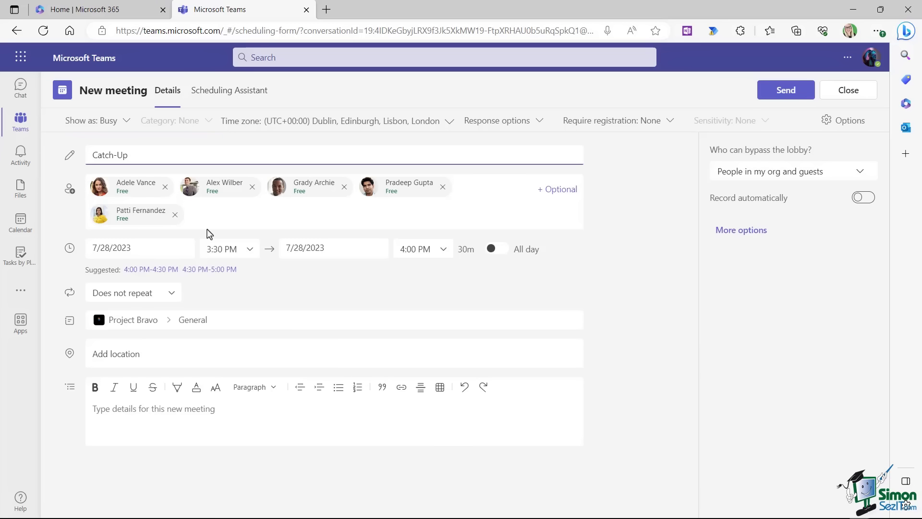
Step: Set the Catch-Up meeting to run from 4:30 PM to 5:30 PM and review the recurrence options, keeping it non-repeating
left_click(165, 253)
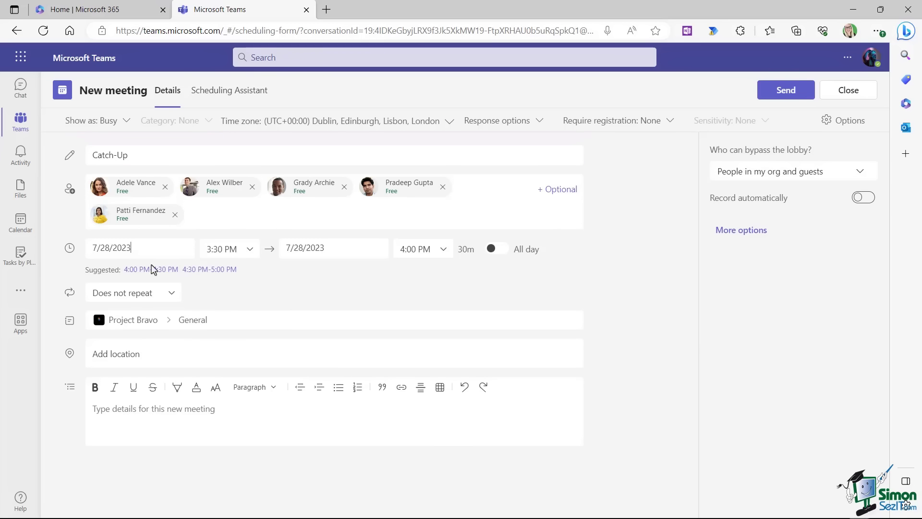
left_click(246, 252)
scroll(226, 336, "down", 4)
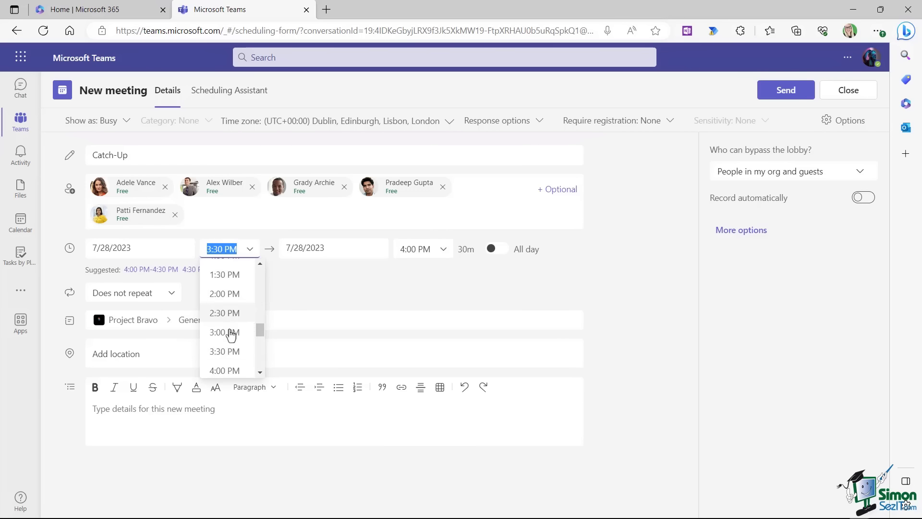
left_click(210, 336)
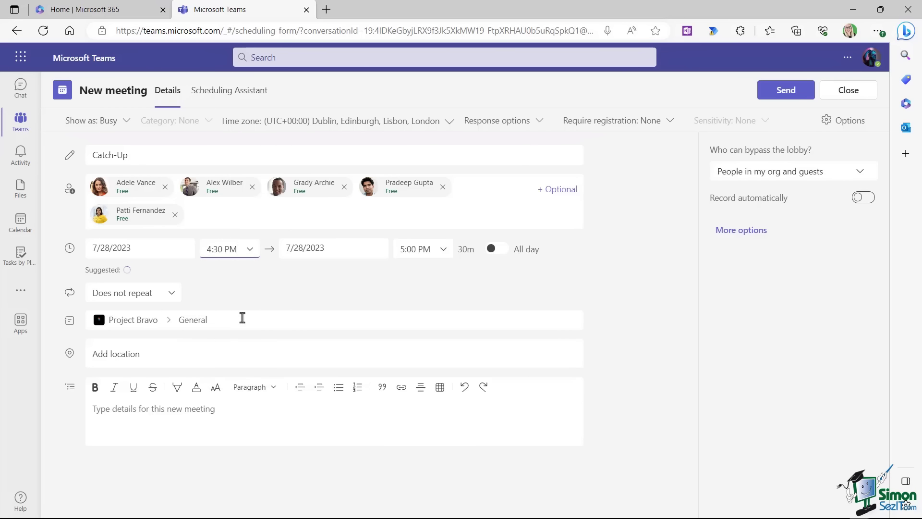
left_click(444, 252)
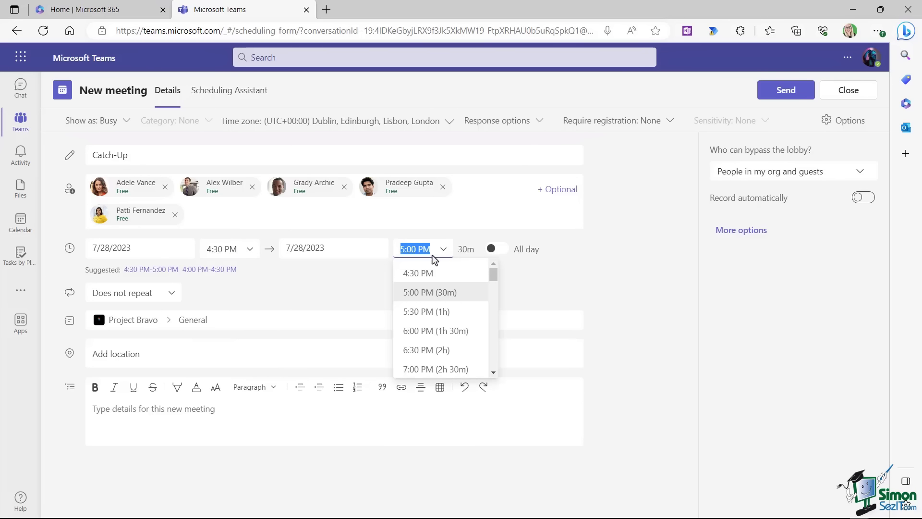
left_click(427, 313)
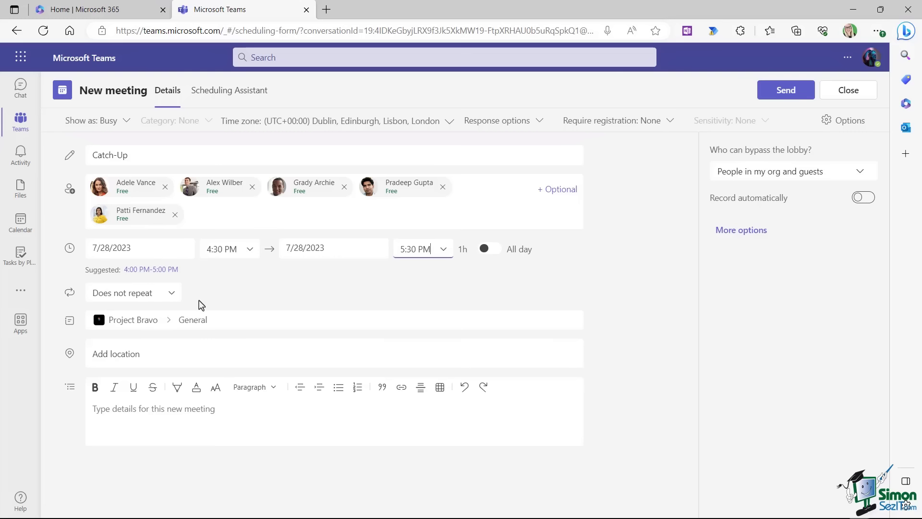
left_click(172, 296)
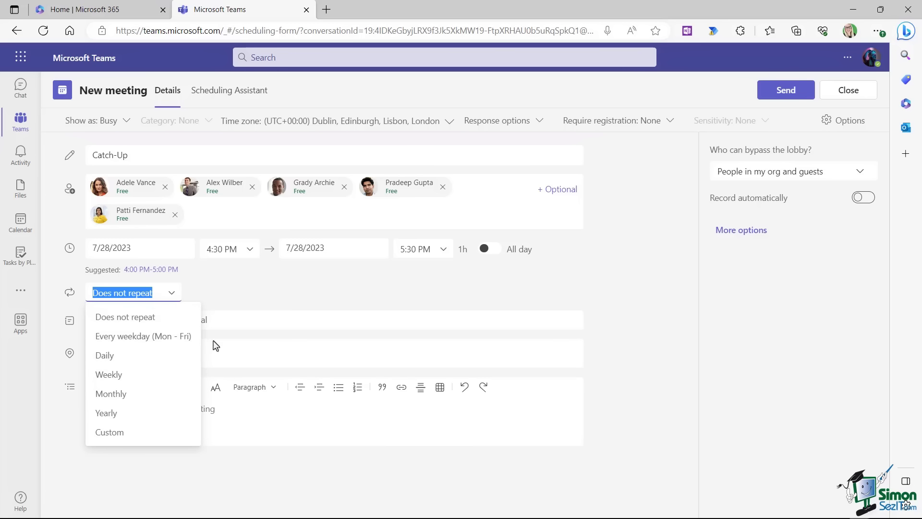
left_click(255, 301)
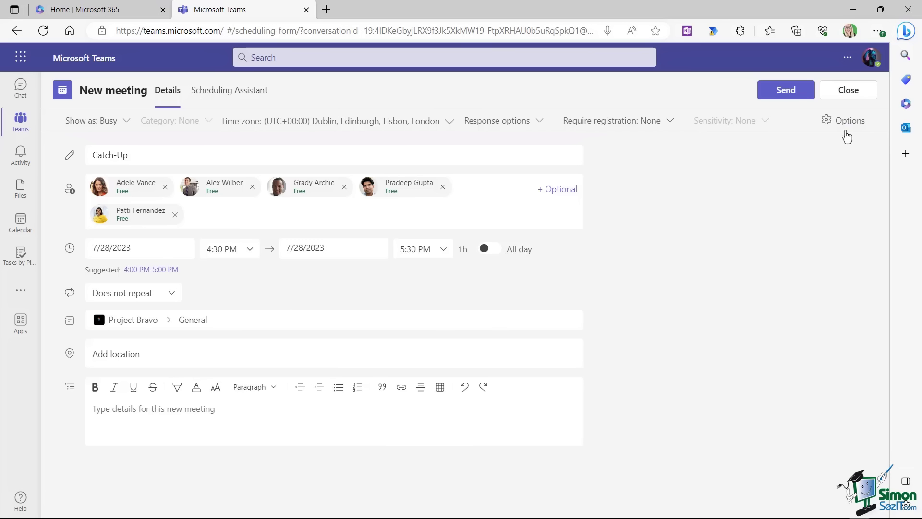
Step: Let only people who were invited bypass the lobby and turn on automatic recording for the Catch-Up meeting
left_click(844, 126)
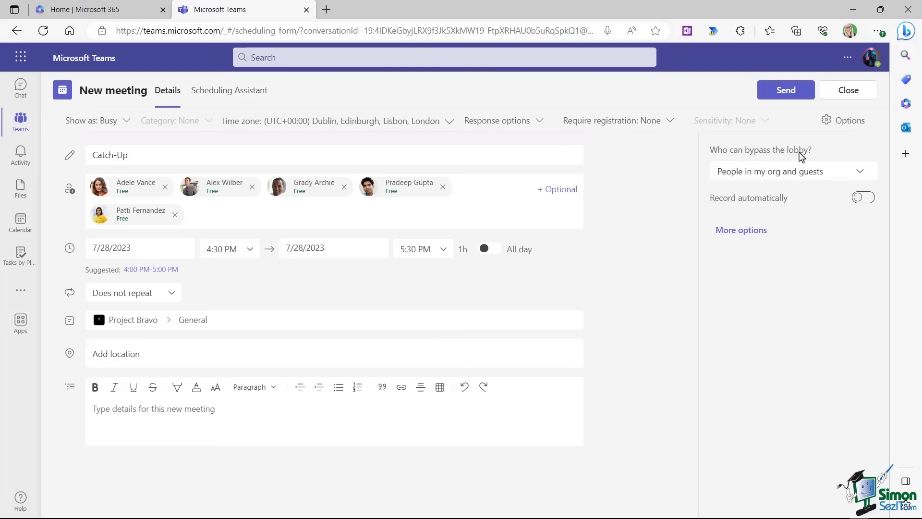
left_click(860, 172)
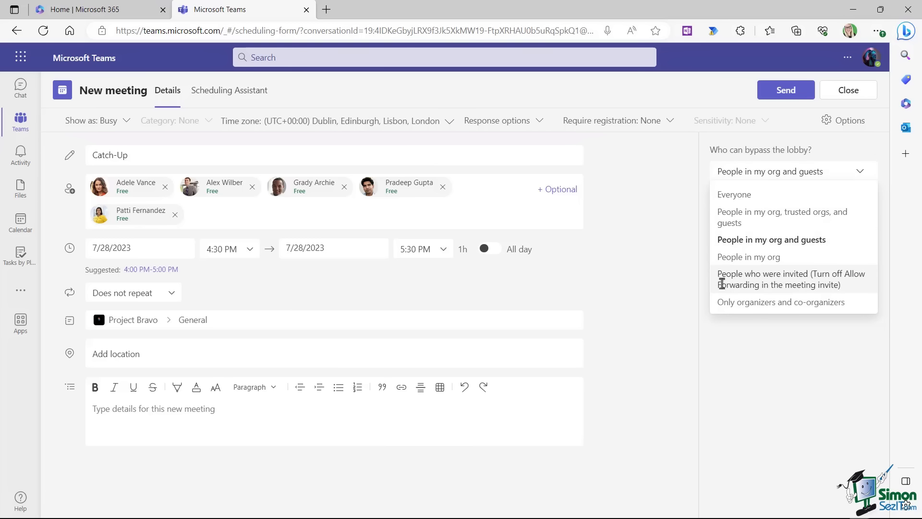
left_click(771, 279)
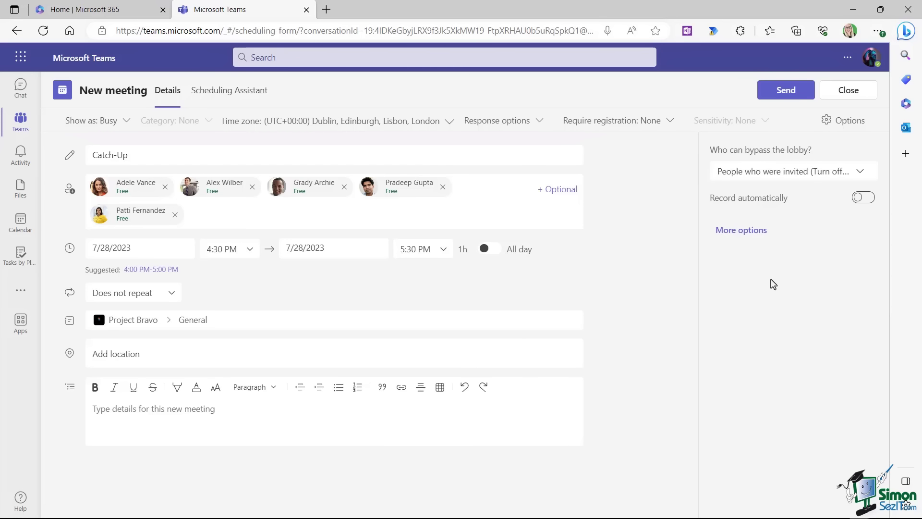
left_click(867, 199)
Step: Disallow the mic for attendees in the additional meeting options and save the options
left_click(743, 236)
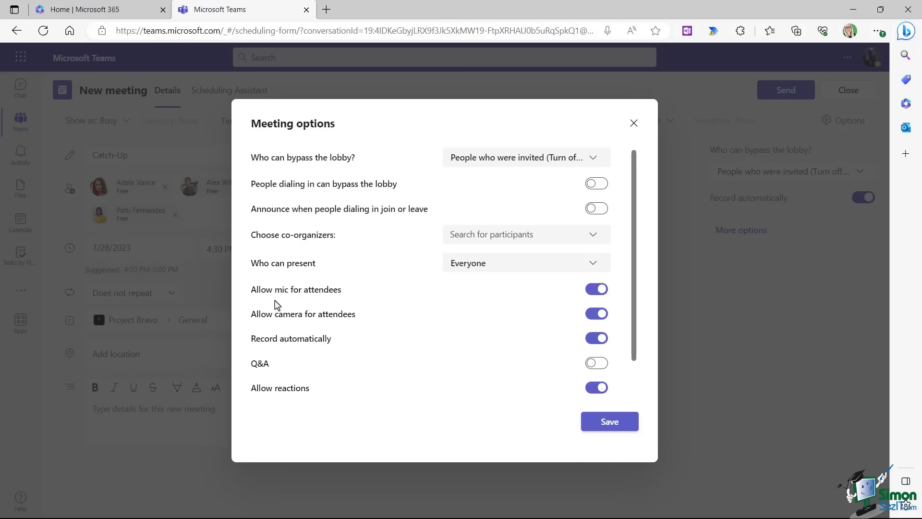
left_click(592, 290)
left_click(609, 423)
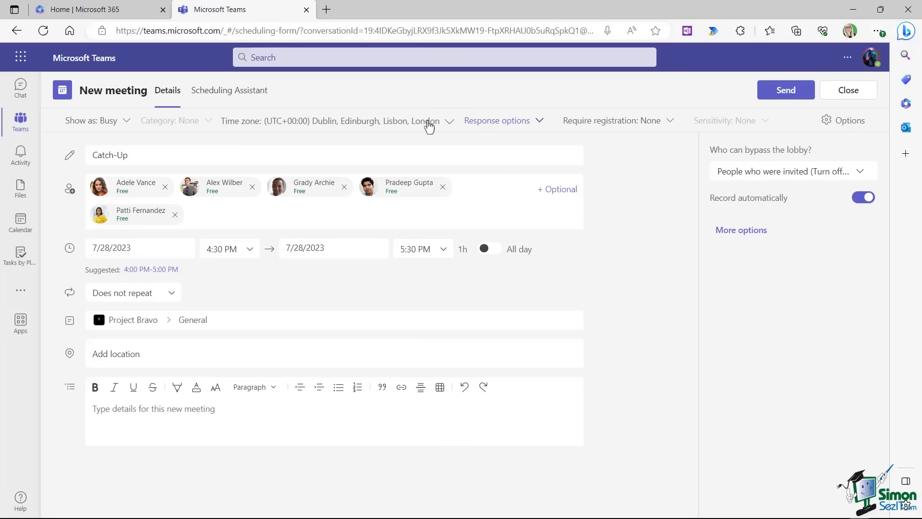
Step: Review the registration requirement choices, keep None, and send the Catch-Up meeting invitation
left_click(671, 126)
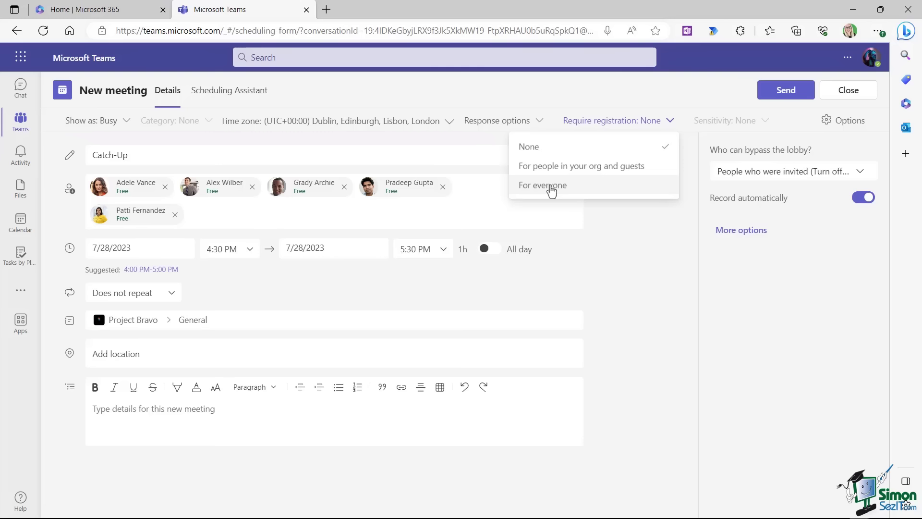
left_click(556, 89)
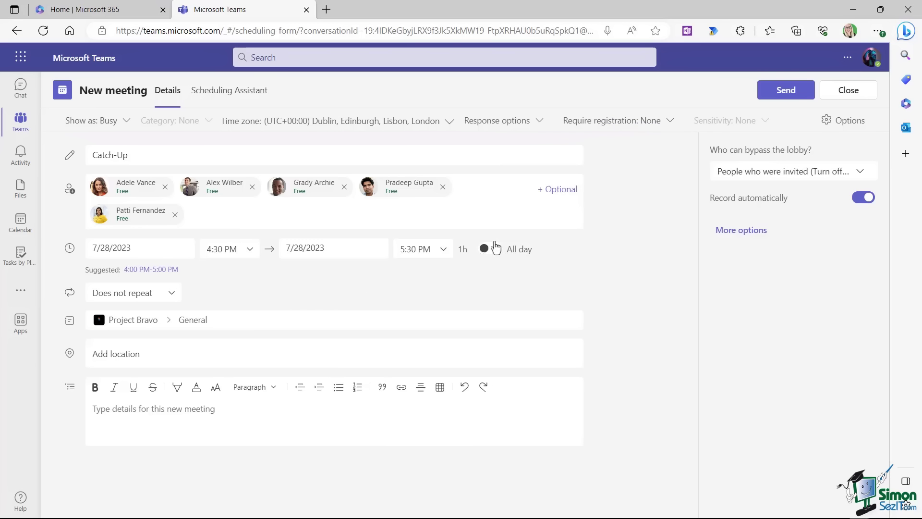
left_click(786, 91)
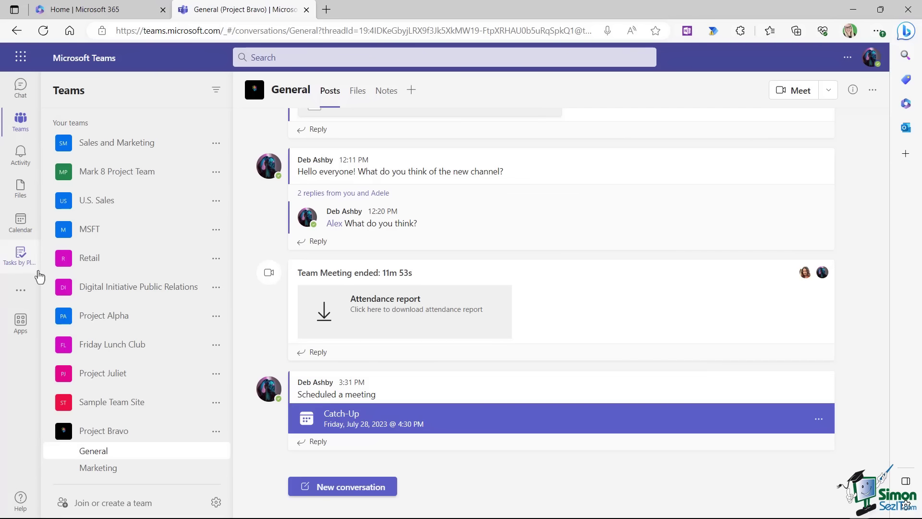
Step: Check the Catch-Up meeting's entry in the Teams calendar and return to the General channel's posts
left_click(21, 222)
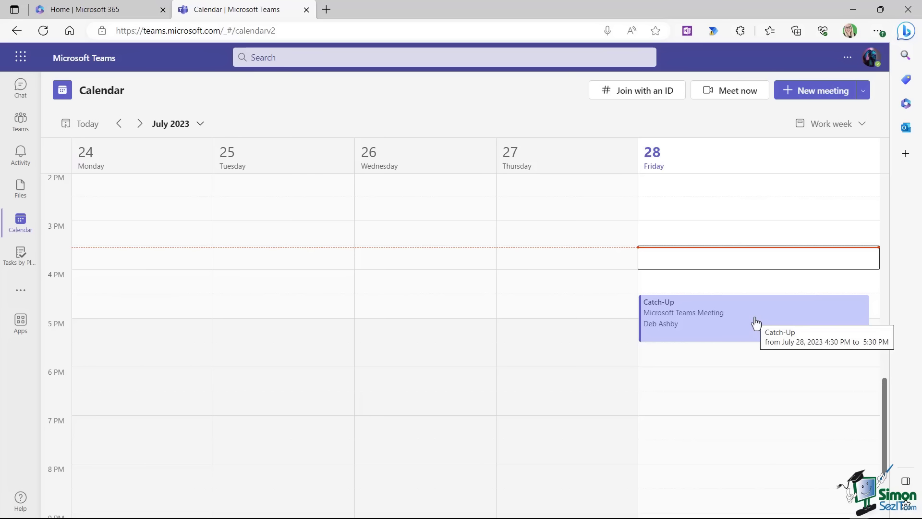
left_click(756, 321)
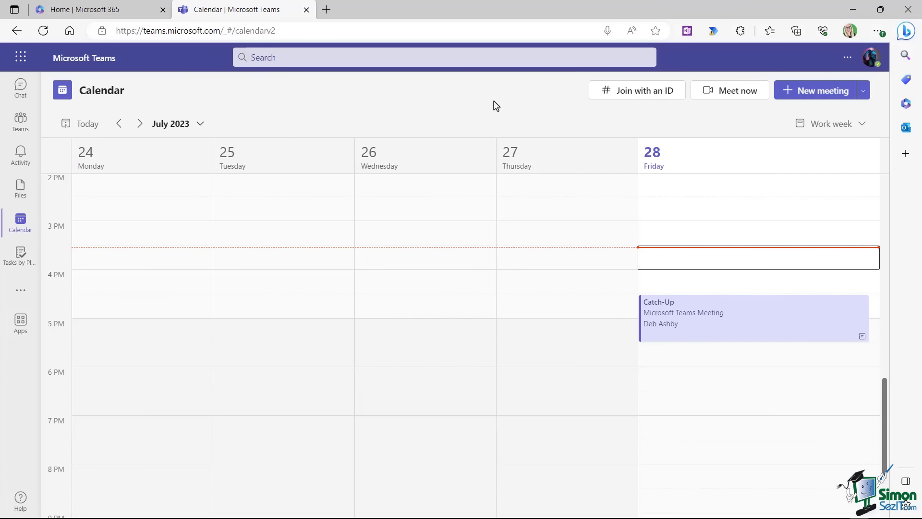
left_click(17, 127)
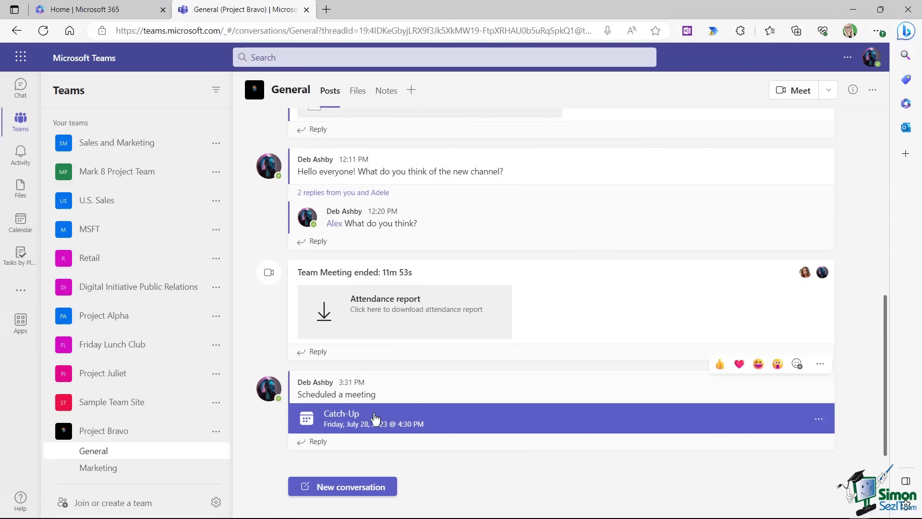
Step: Open the Catch-Up meeting from its channel post and review the attendee responses, joining details and attendance information
left_click(375, 419)
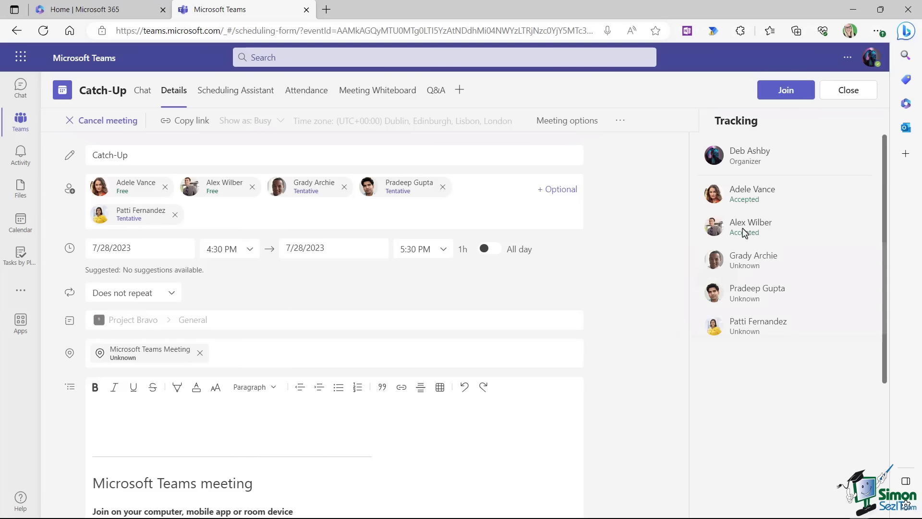
mouse_move(746, 225)
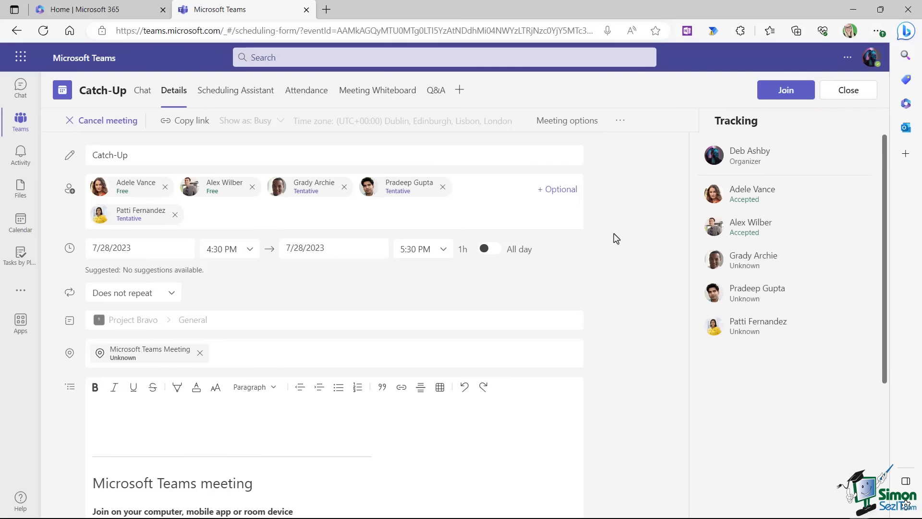
scroll(613, 237, "down", 5)
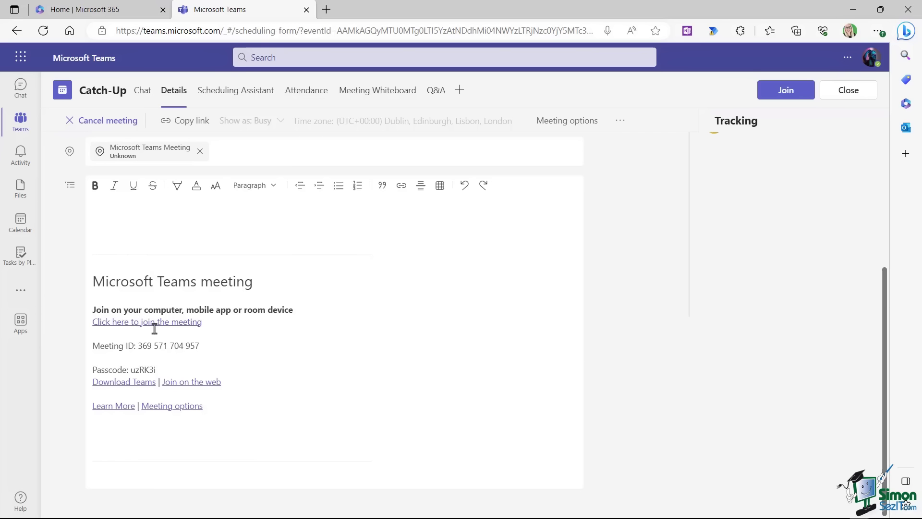
scroll(543, 211, "up", 4)
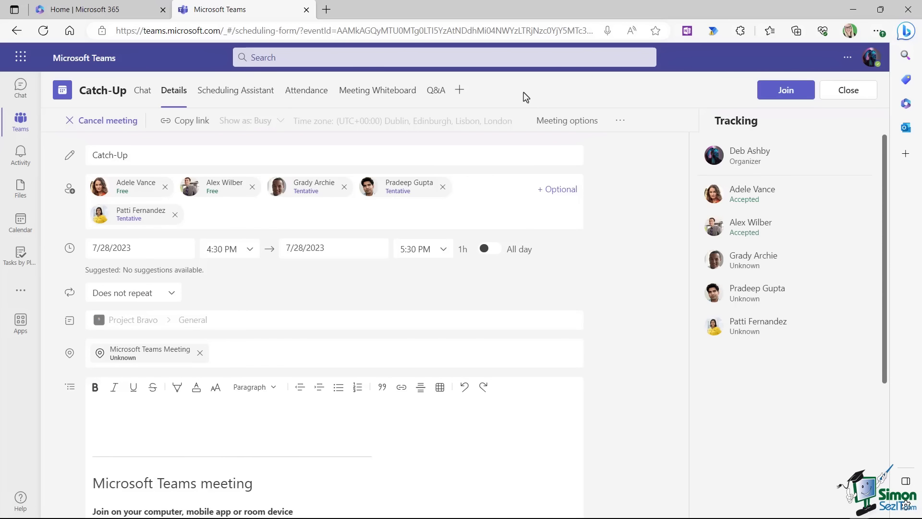
left_click(306, 99)
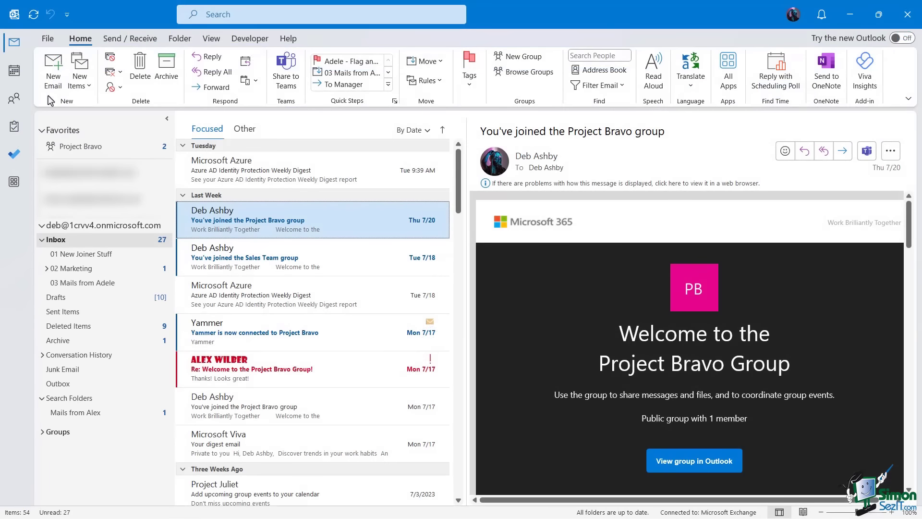
Step: Switch to Outlook, inspect the Catch-Up meeting and its Teams joining options from the calendar, and close it
left_click(14, 70)
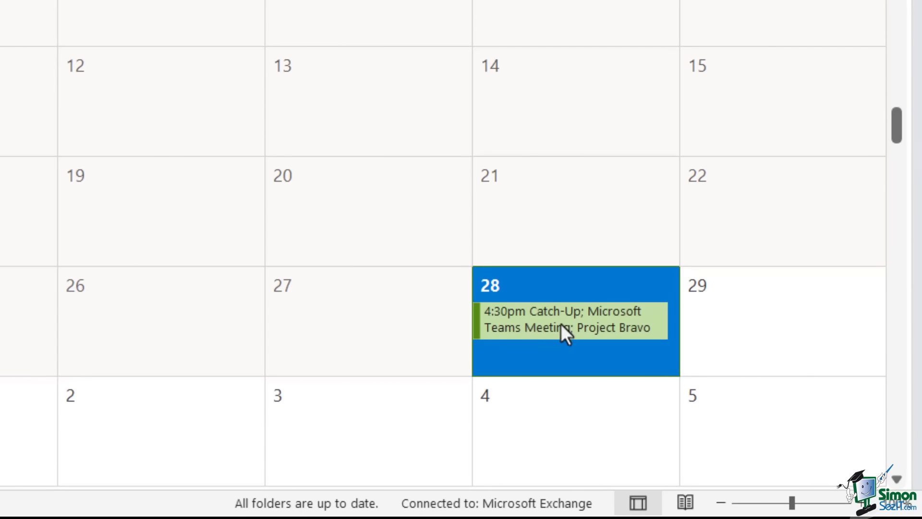
double_click(560, 324)
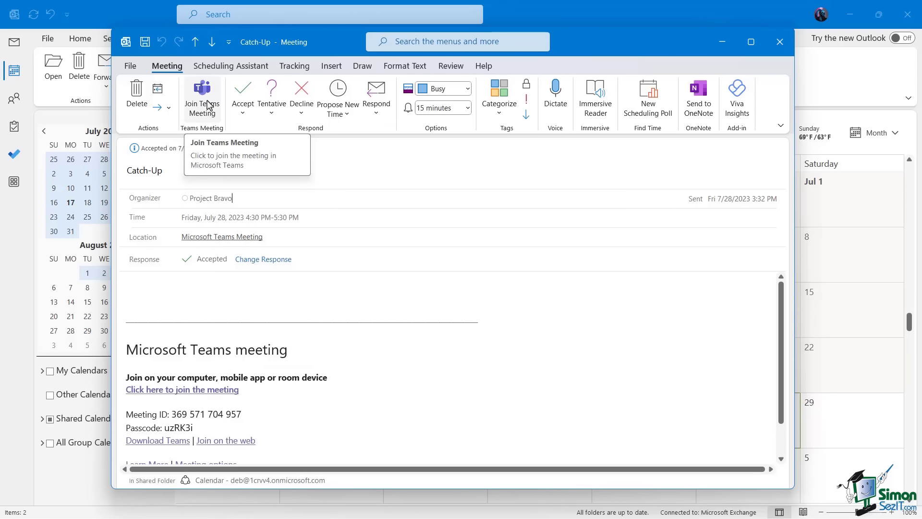
key("Escape")
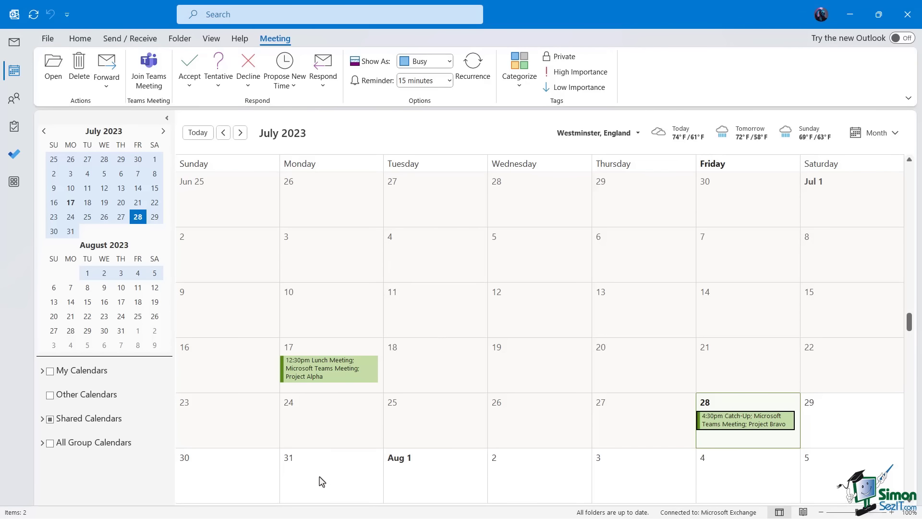
double_click(308, 468)
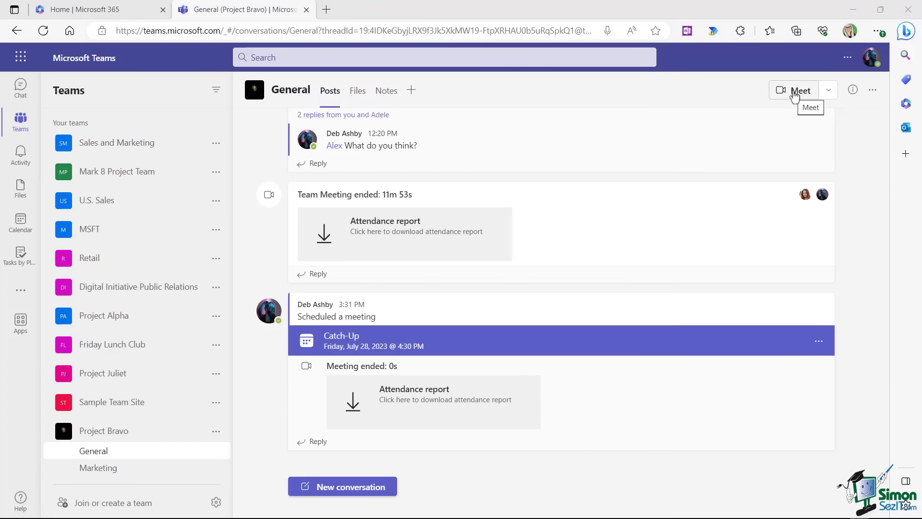
Step: Start an instant meeting in the General channel titled Excel Training and join it with computer audio
left_click(795, 95)
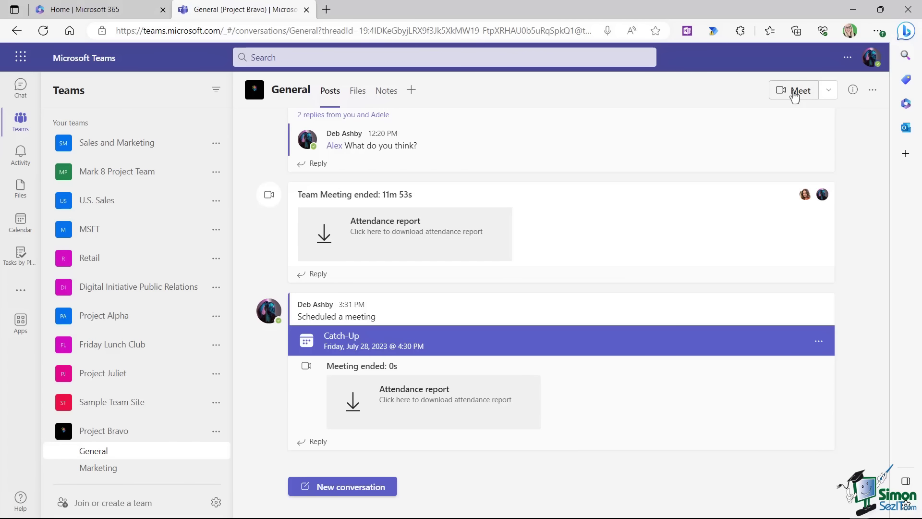
left_click(382, 171)
type("Exc")
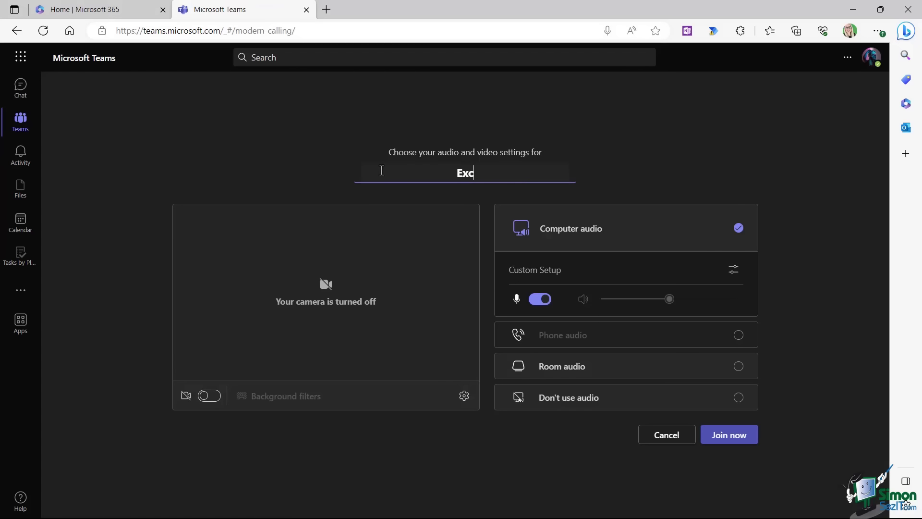
type("el Training")
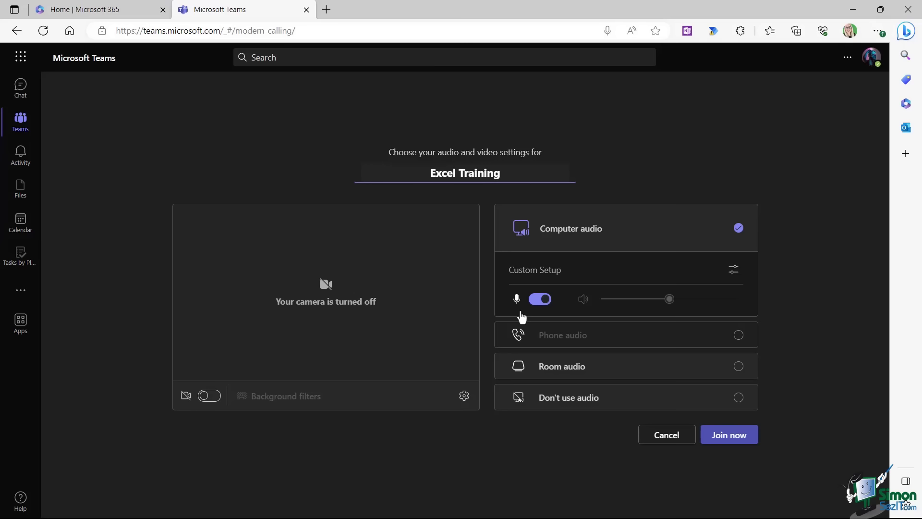
left_click(728, 437)
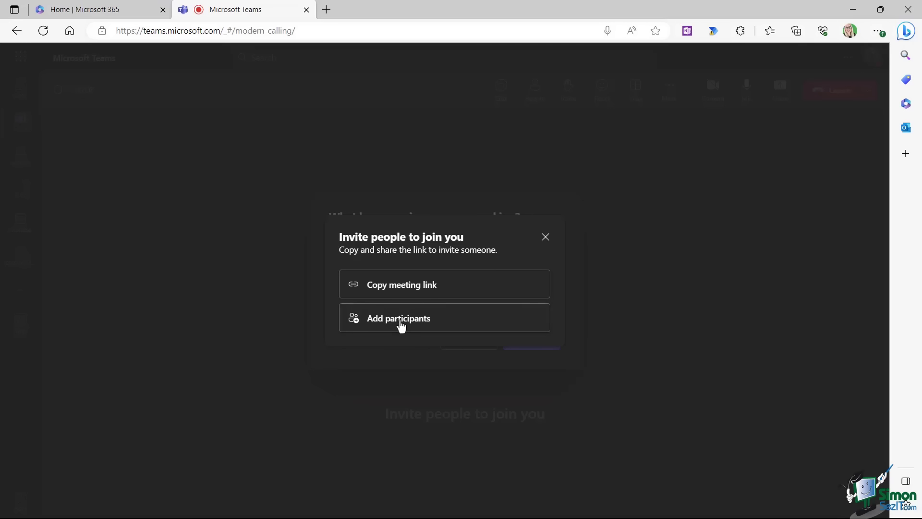
Step: Confirm English (US) as the meeting's spoken language and request an available suggested colleague to join as a participant
left_click(401, 319)
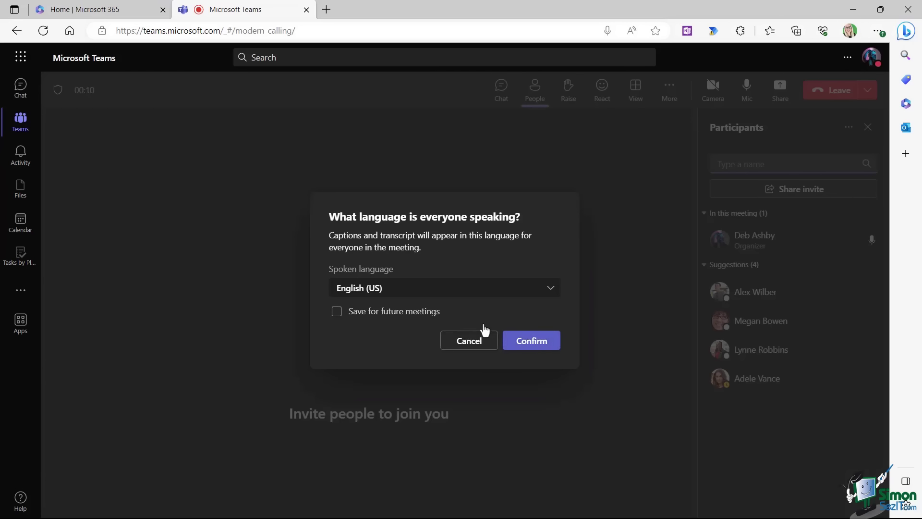
left_click(535, 345)
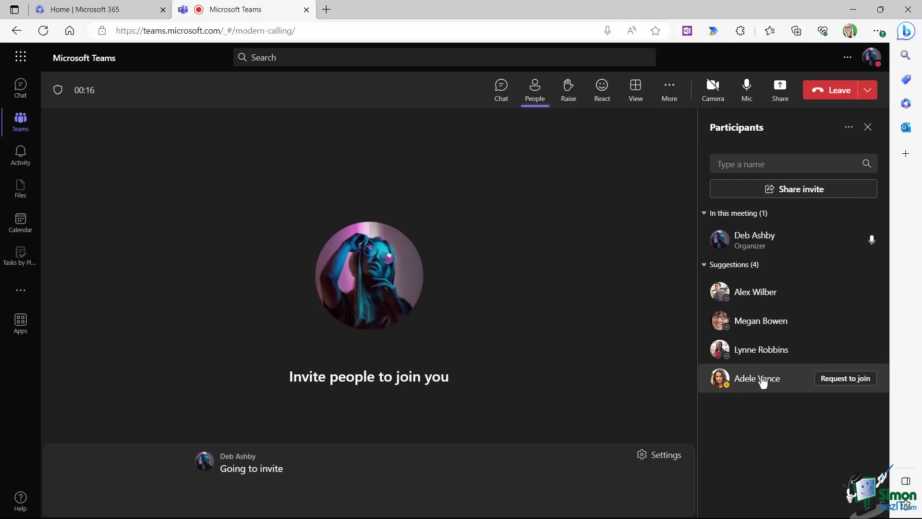
left_click(844, 380)
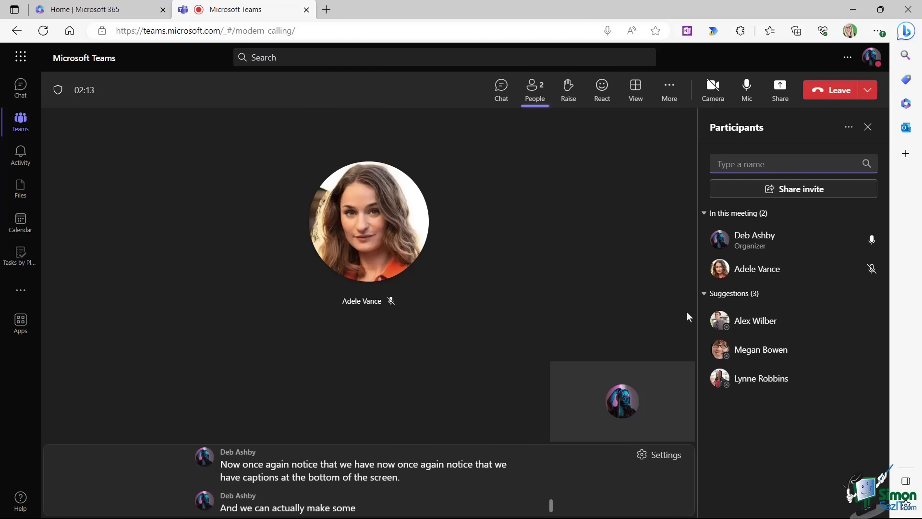
Step: Open the live caption settings and try the yellow and light blue text colors, ending with green
left_click(650, 457)
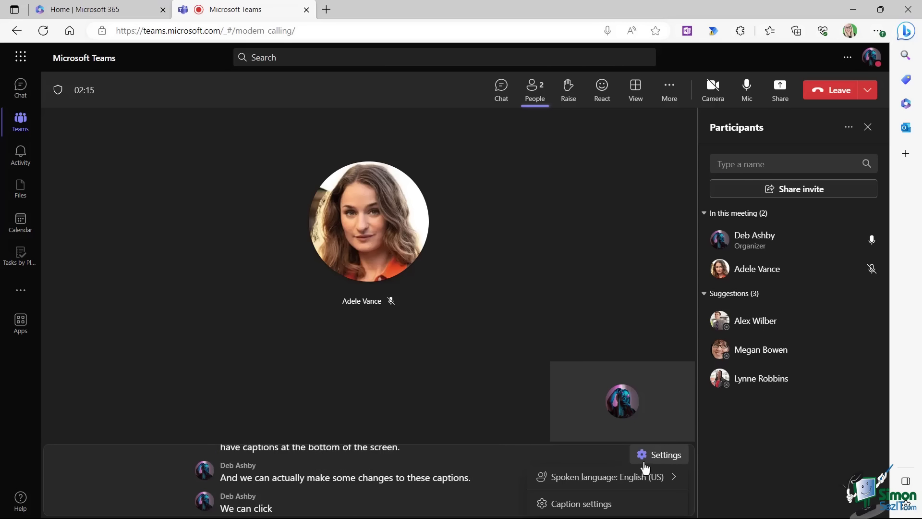
left_click(604, 505)
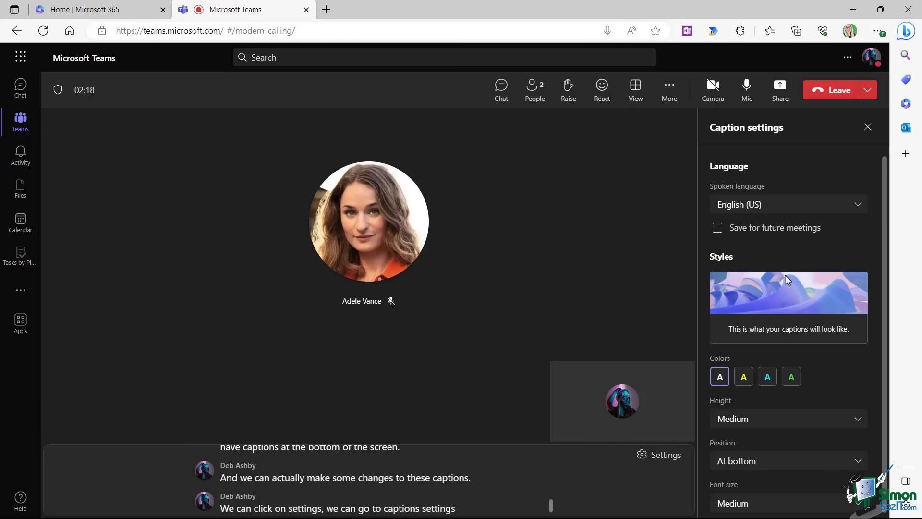
left_click(745, 381)
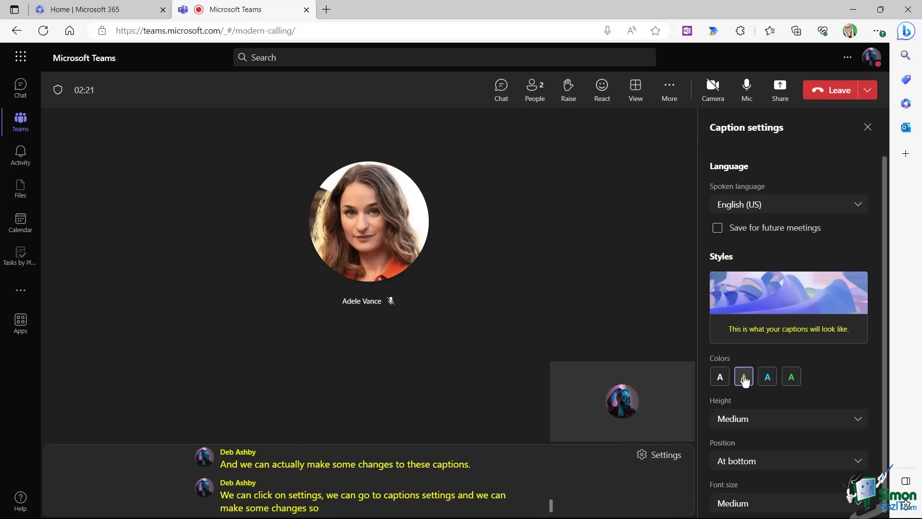
left_click(768, 380)
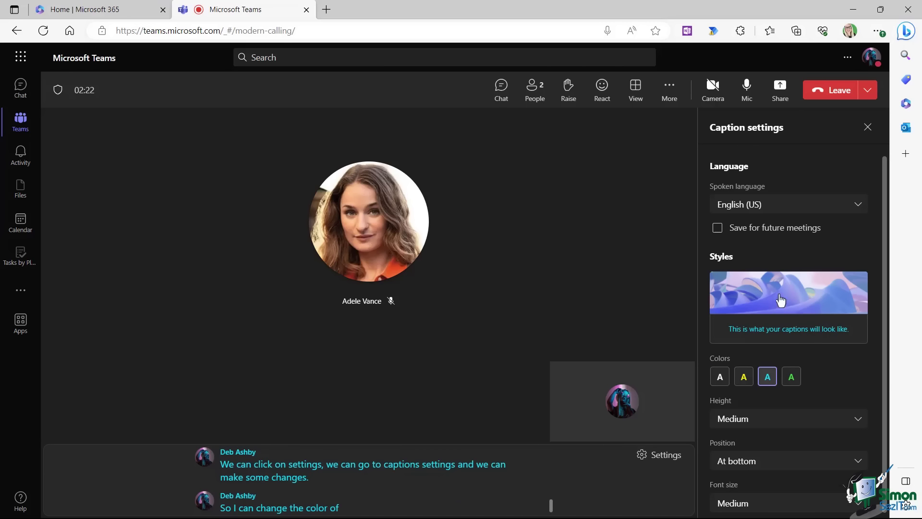
left_click(791, 376)
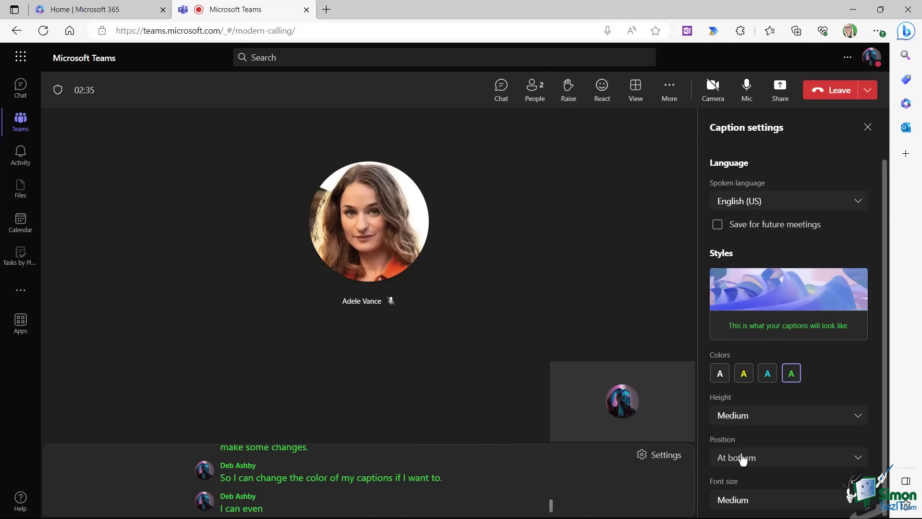
Step: Set the captions to Small height, At top position and Small font size
left_click(863, 418)
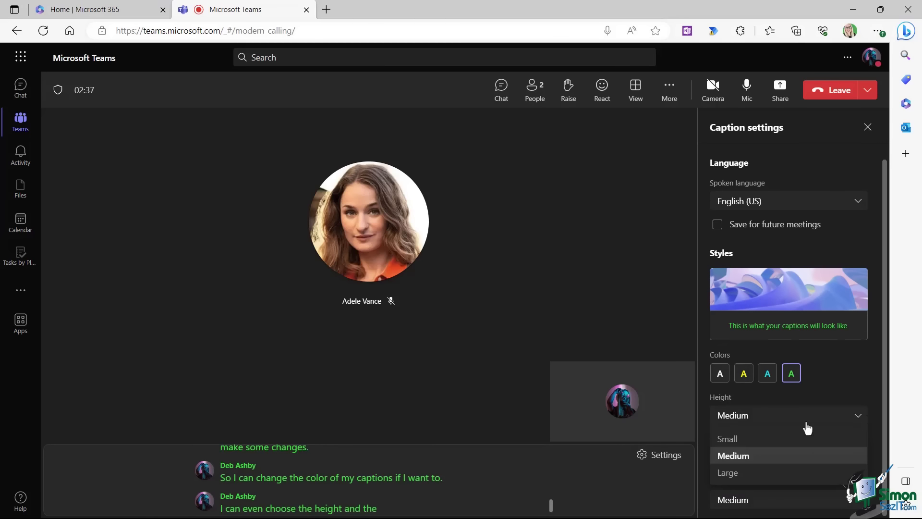
left_click(727, 438)
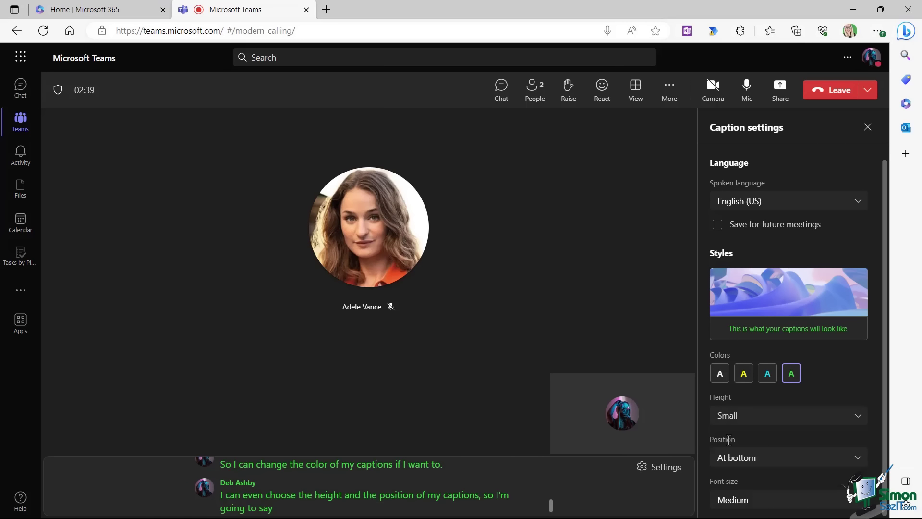
left_click(859, 459)
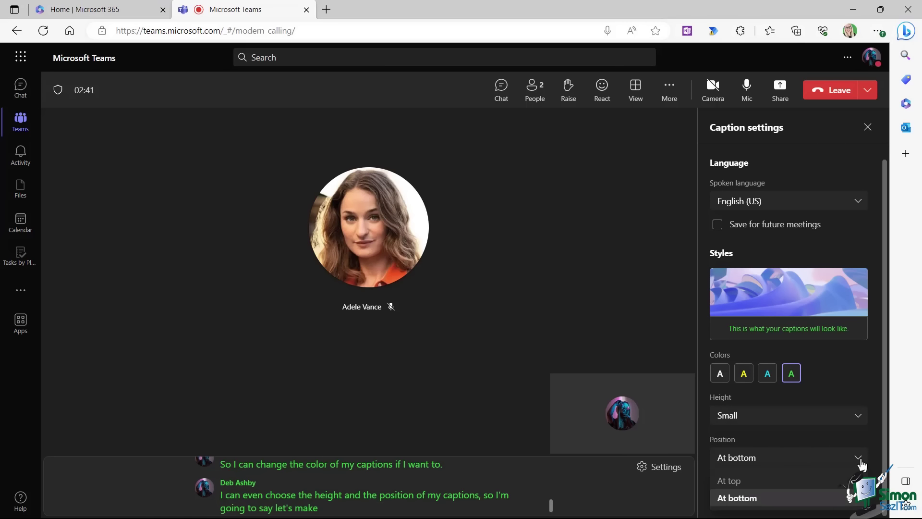
left_click(742, 483)
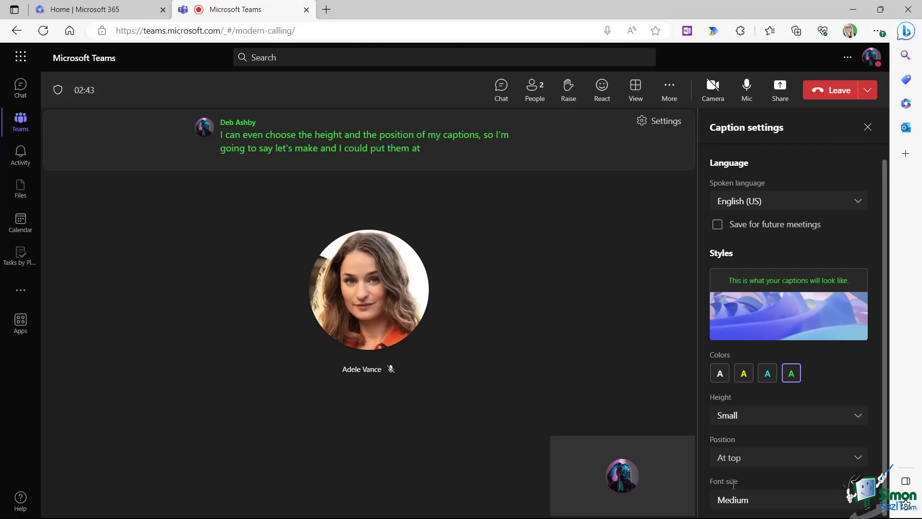
left_click(735, 500)
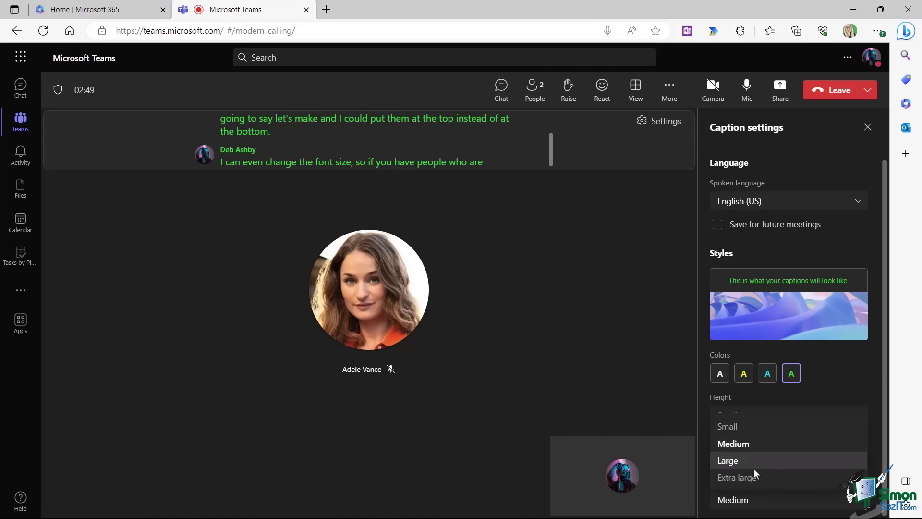
left_click(729, 427)
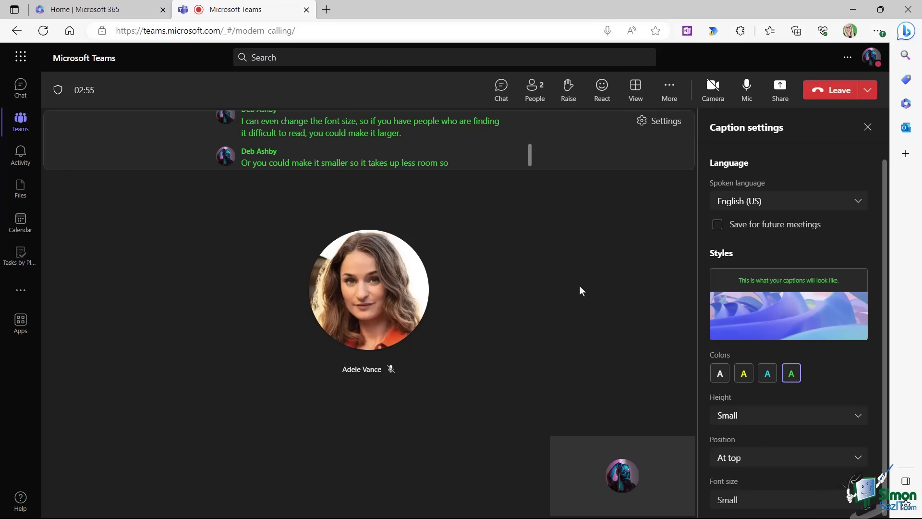
Step: Set the caption position to At bottom and the text color to white, and close the caption settings
scroll(797, 262, "up", 1)
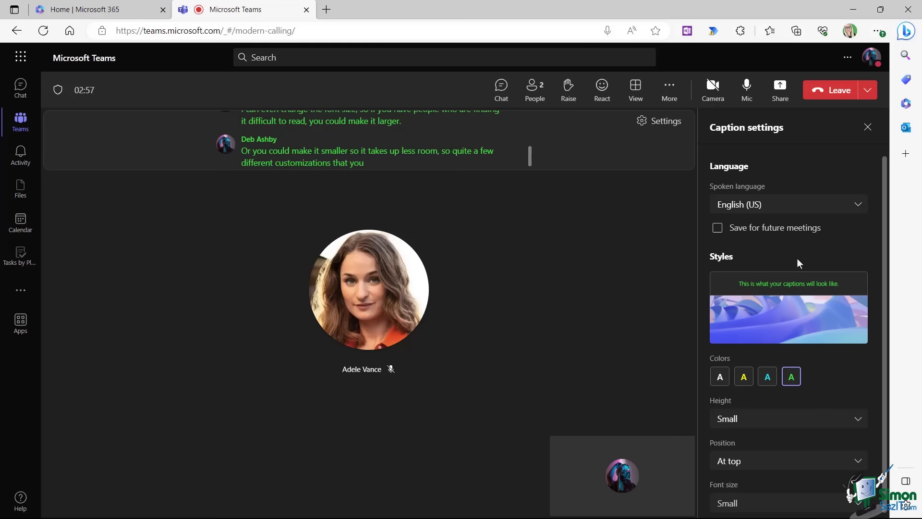
left_click(854, 462)
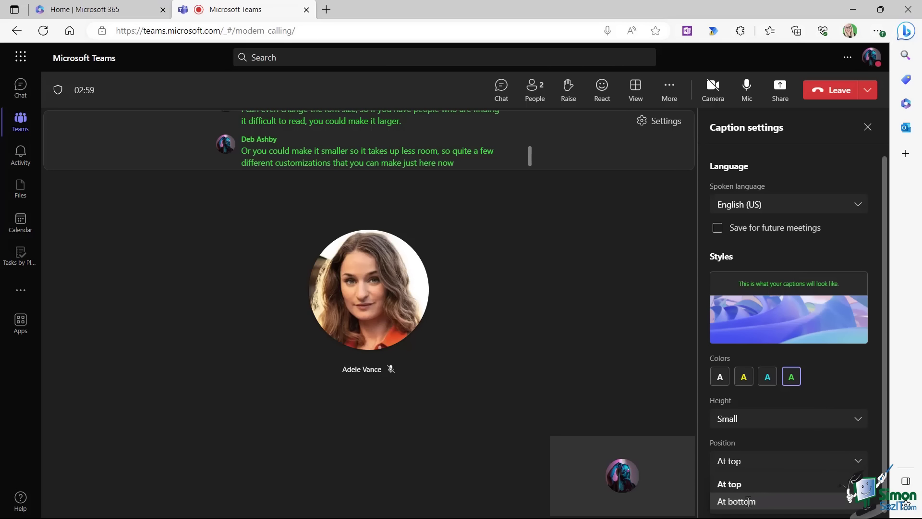
left_click(749, 501)
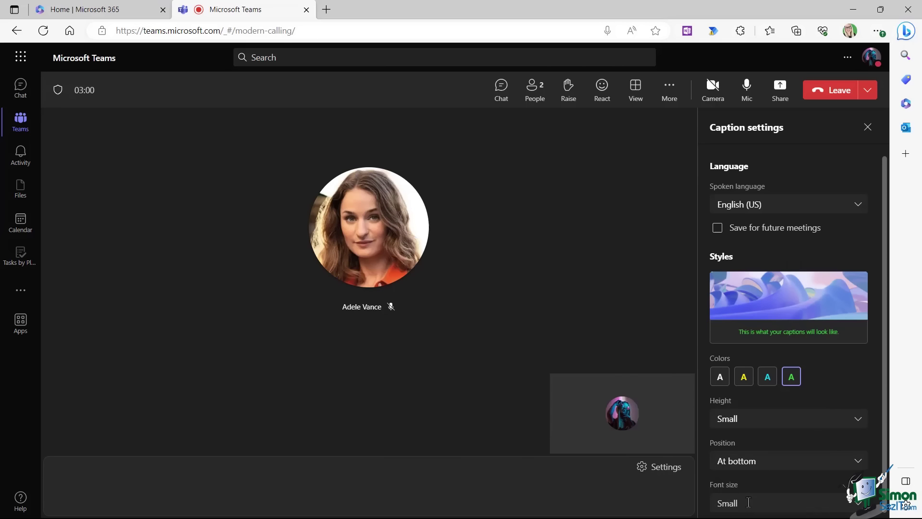
left_click(720, 378)
left_click(867, 128)
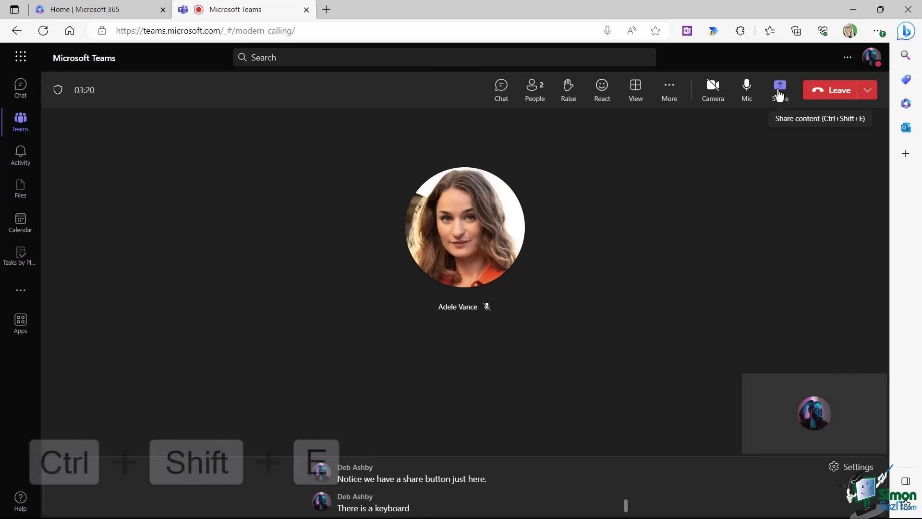
Step: Open the screen, window or tab sharing choices and look through the Microsoft Edge tab, Window and Entire Screen sources
key("ctrl+shift+e")
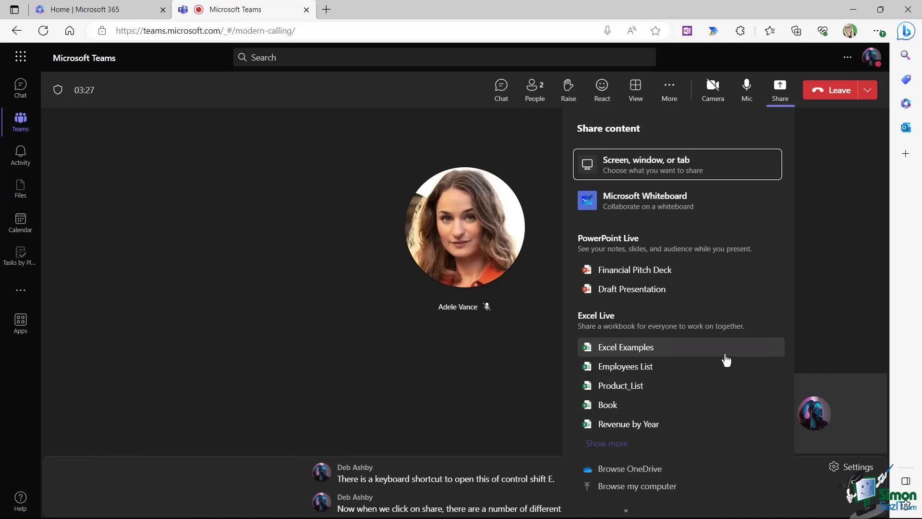
left_click(650, 167)
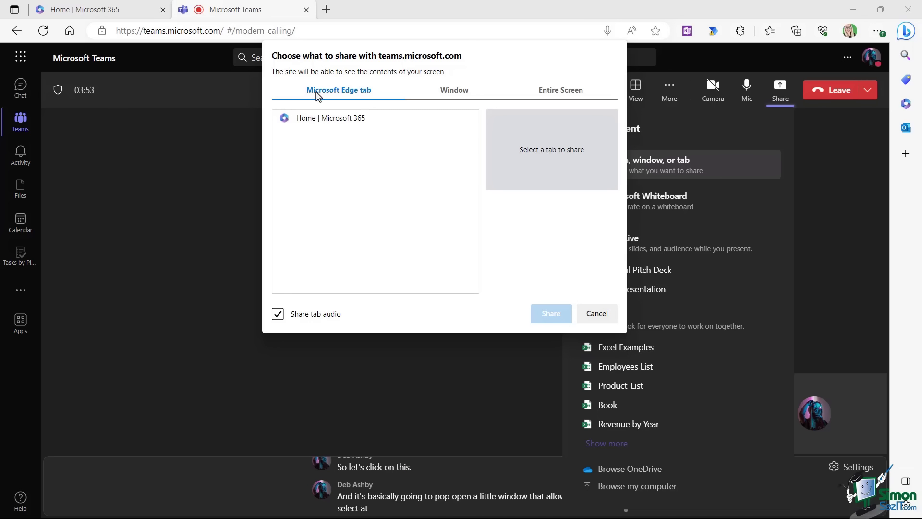
left_click(454, 93)
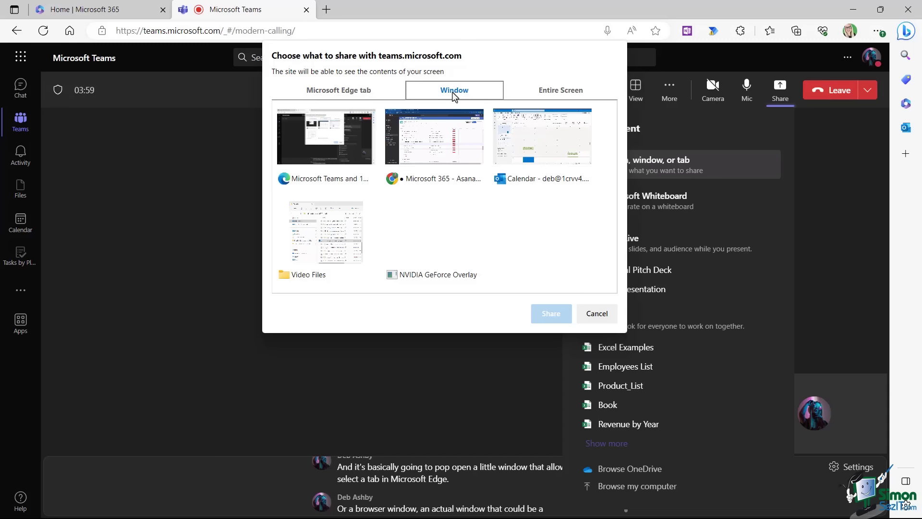
left_click(561, 92)
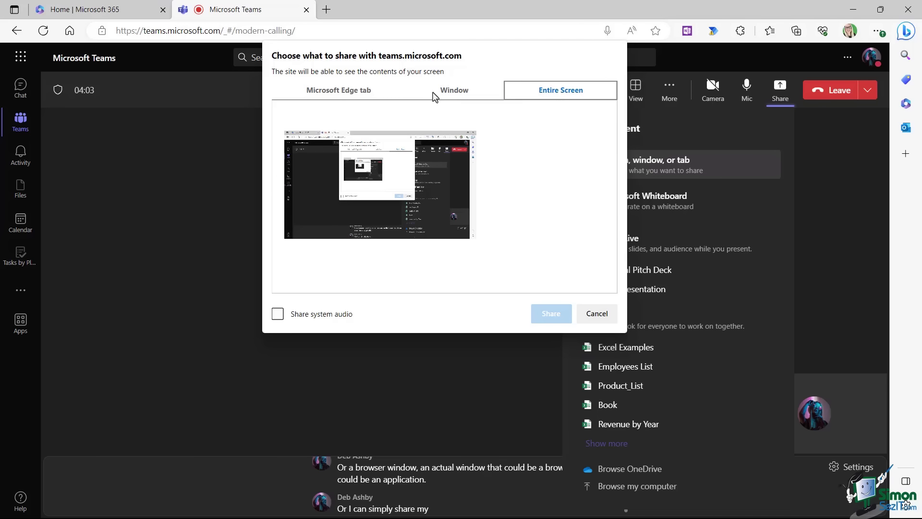
left_click(453, 93)
left_click(353, 94)
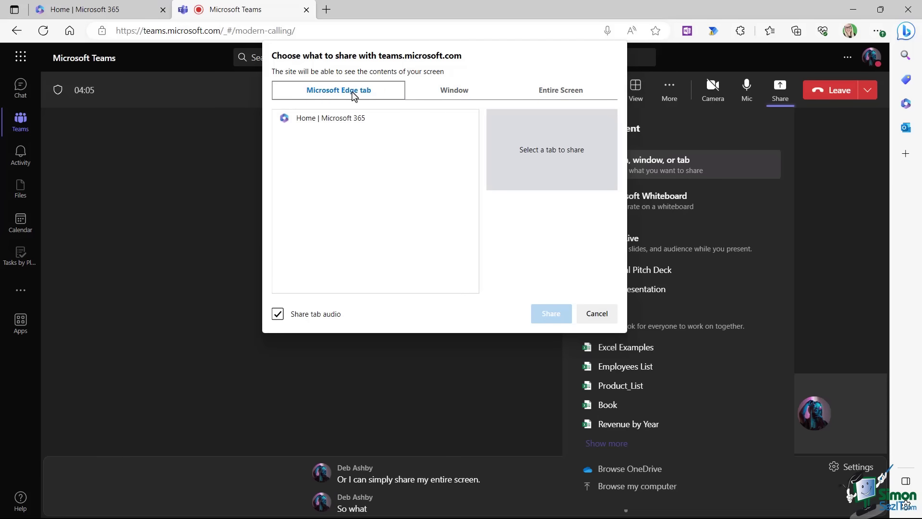
left_click(459, 92)
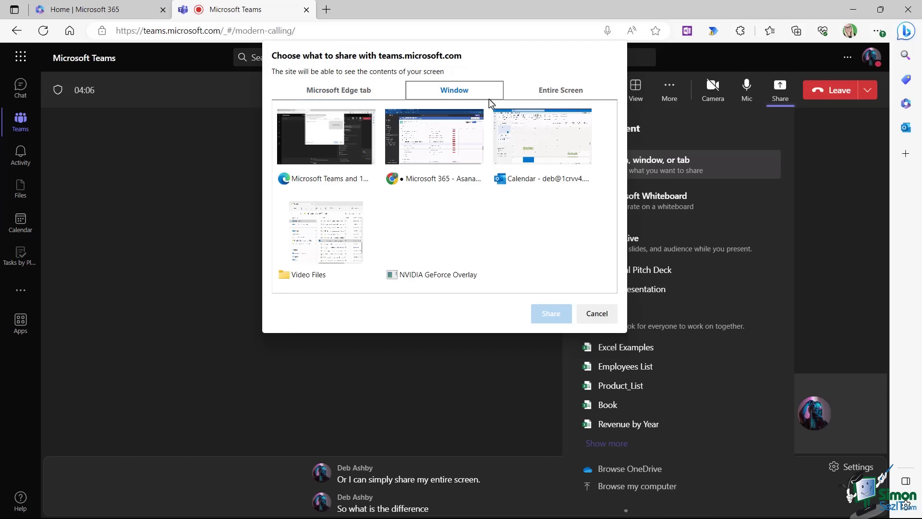
Step: Preview the Home | Microsoft 365 browser tab as a sharing source, and select the Outlook Calendar window instead
left_click(325, 95)
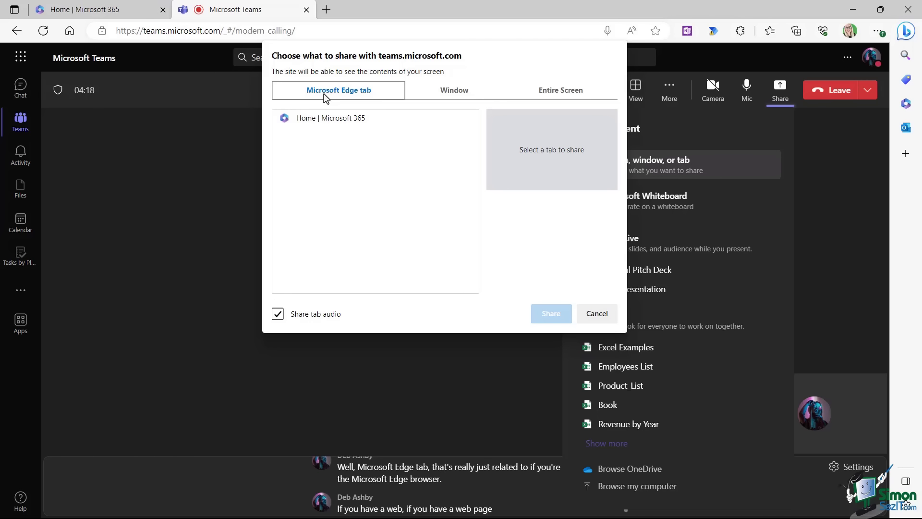
left_click(329, 120)
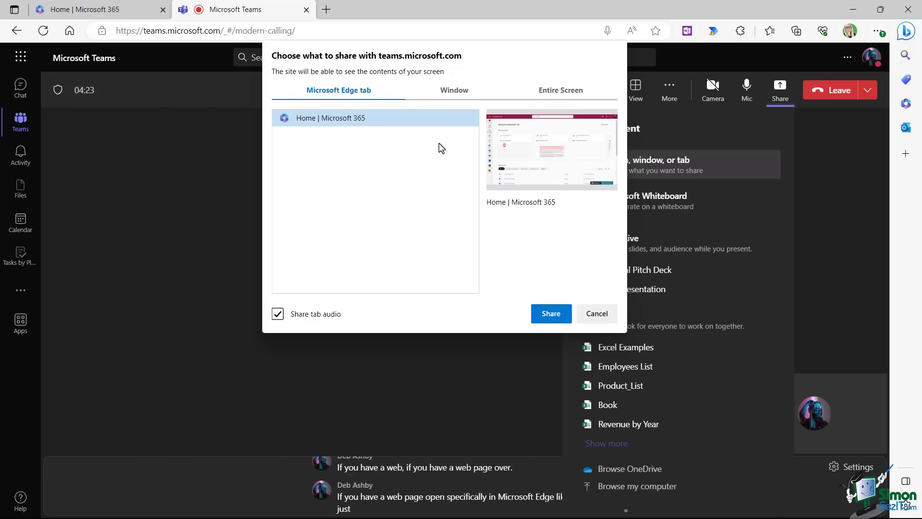
left_click(450, 94)
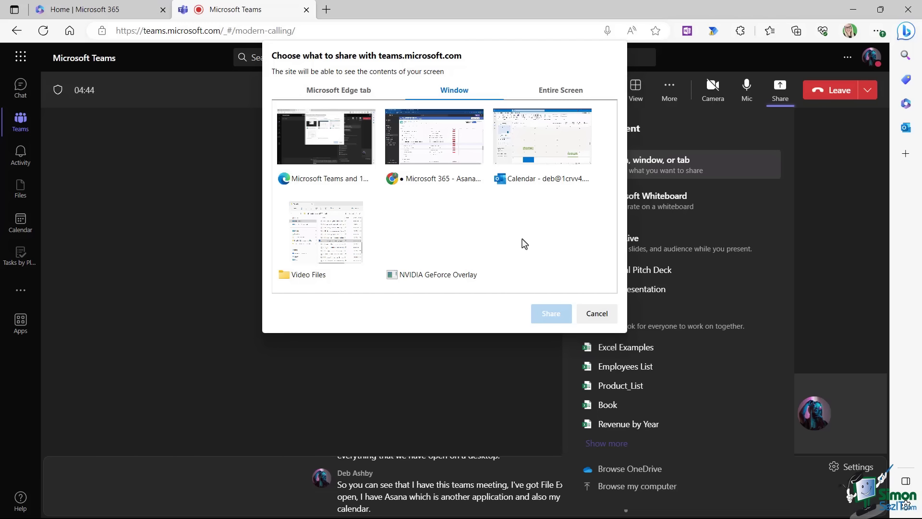
left_click(532, 120)
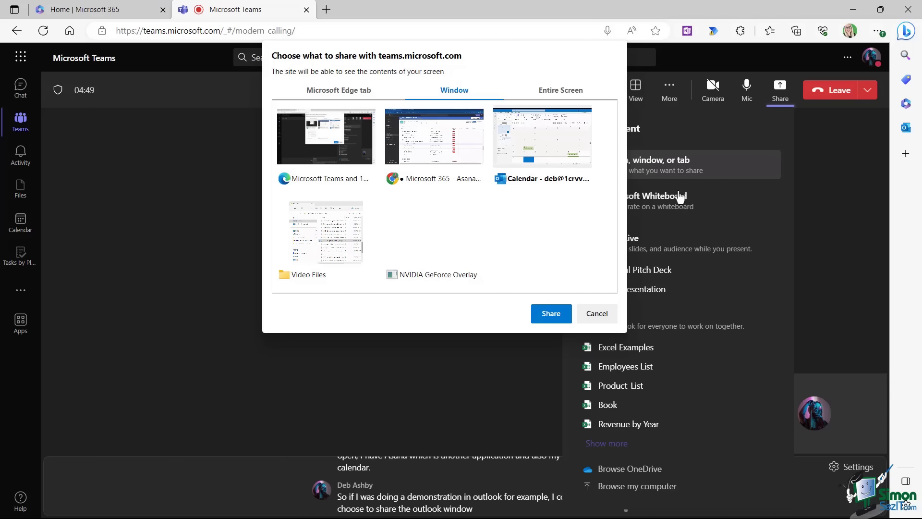
Step: Compare entire-screen with window sharing, share the selected Outlook Calendar window, and hide the sharing notification
left_click(558, 91)
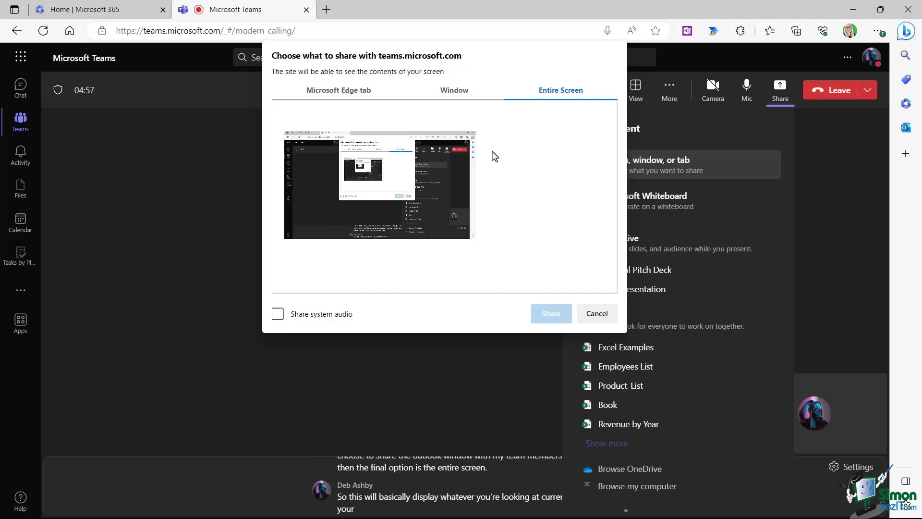
left_click(448, 91)
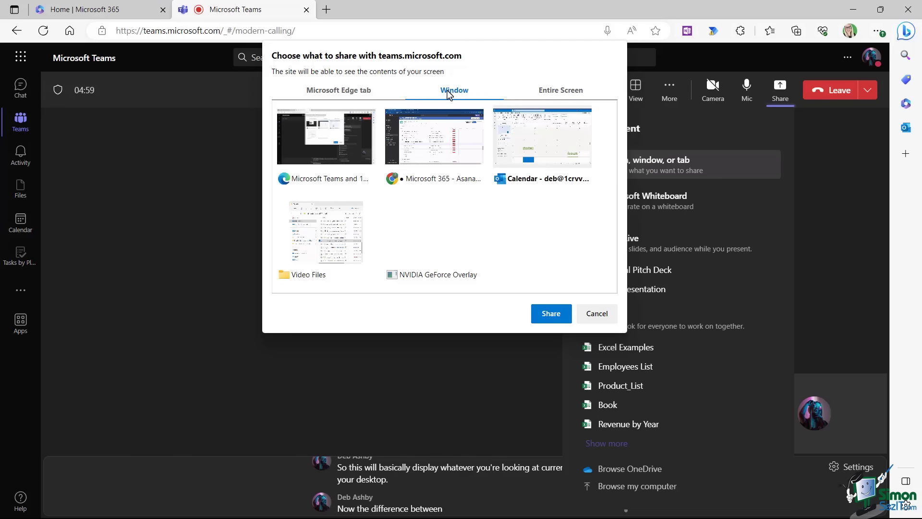
left_click(565, 95)
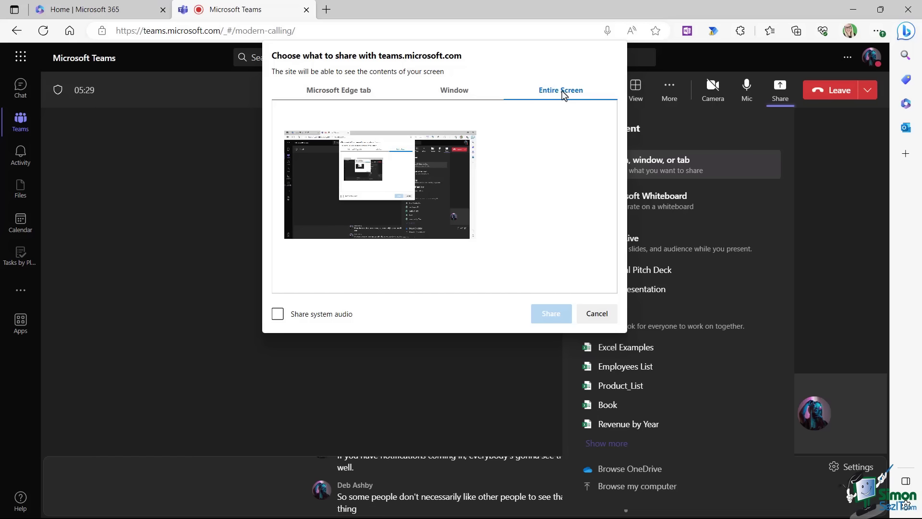
left_click(452, 95)
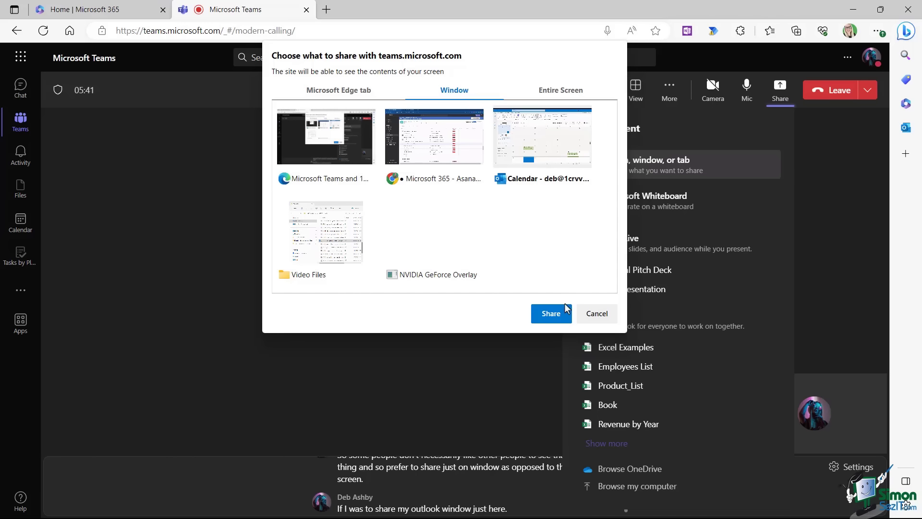
left_click(556, 317)
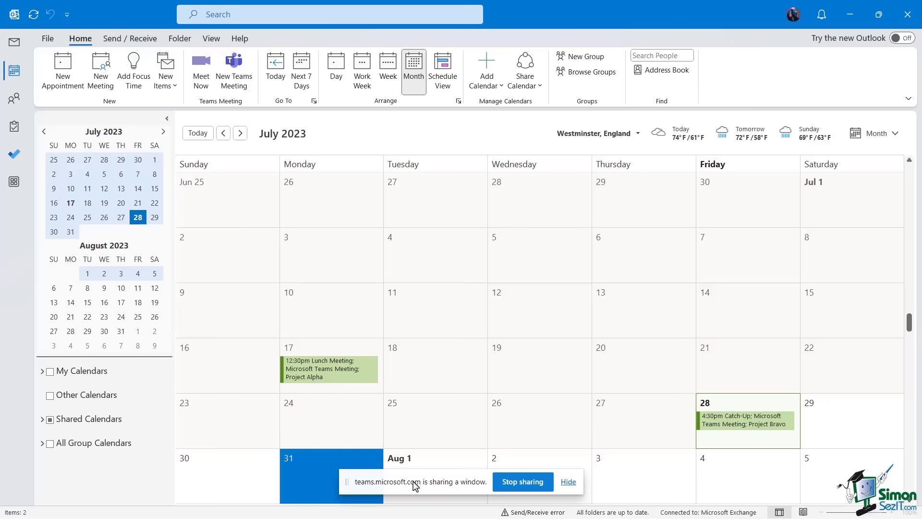
left_click(568, 482)
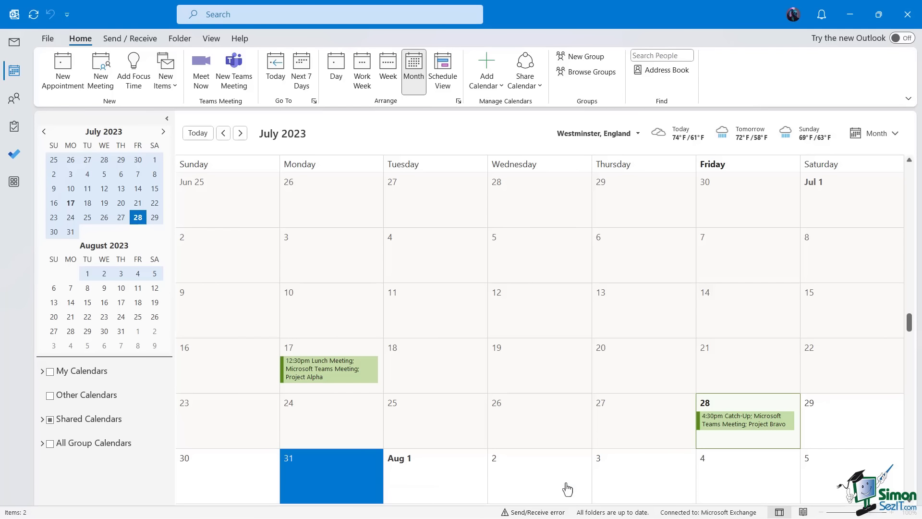
Step: Switch back to the Teams meeting and stop sharing the Outlook window
key("alt+Tab")
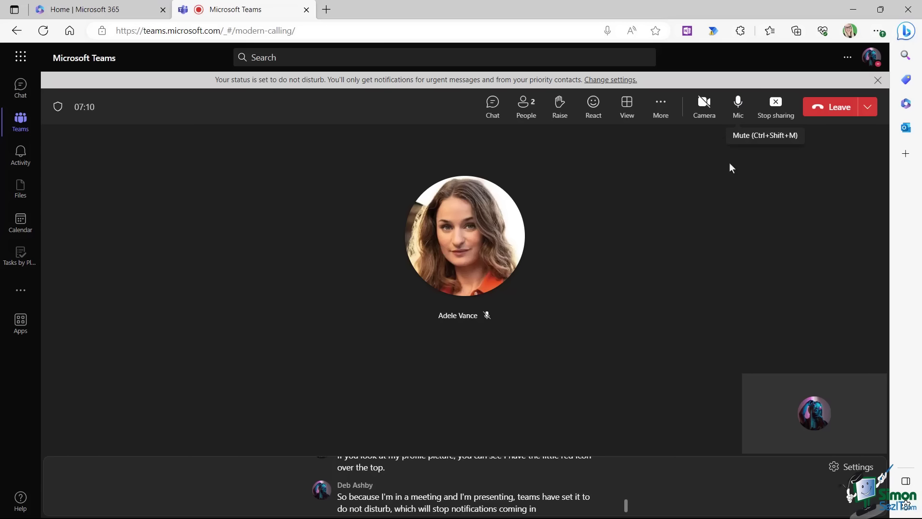
left_click(775, 112)
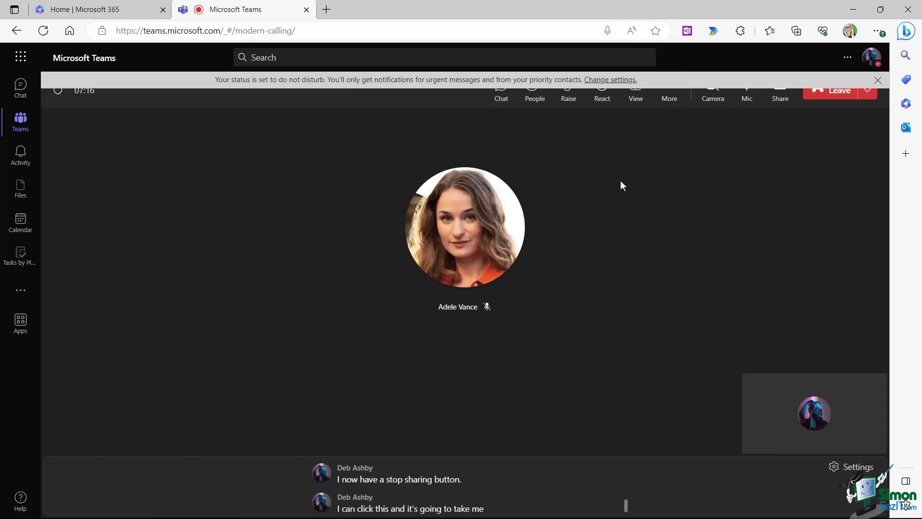
Step: Share the 5000 Sales Records.xlsx workbook from the computer with all meeting participants, and stop sharing it after viewing
left_click(781, 91)
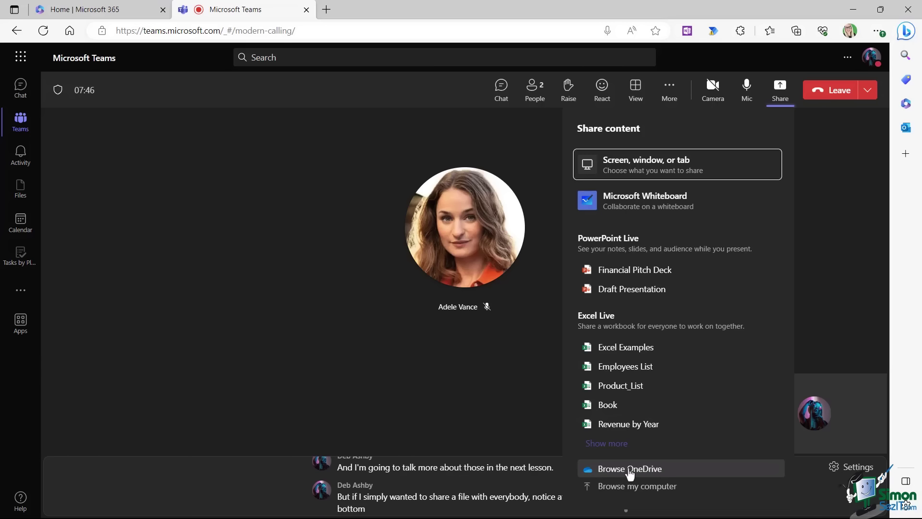
left_click(652, 492)
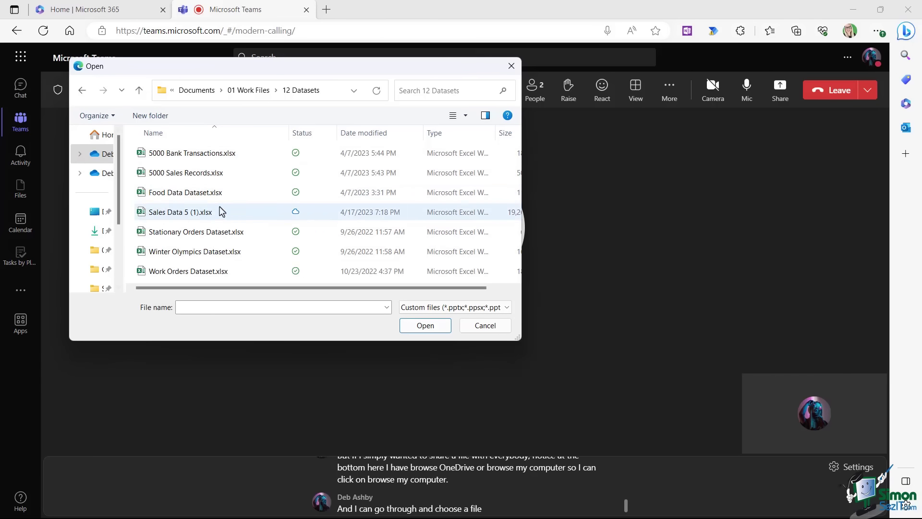
double_click(179, 176)
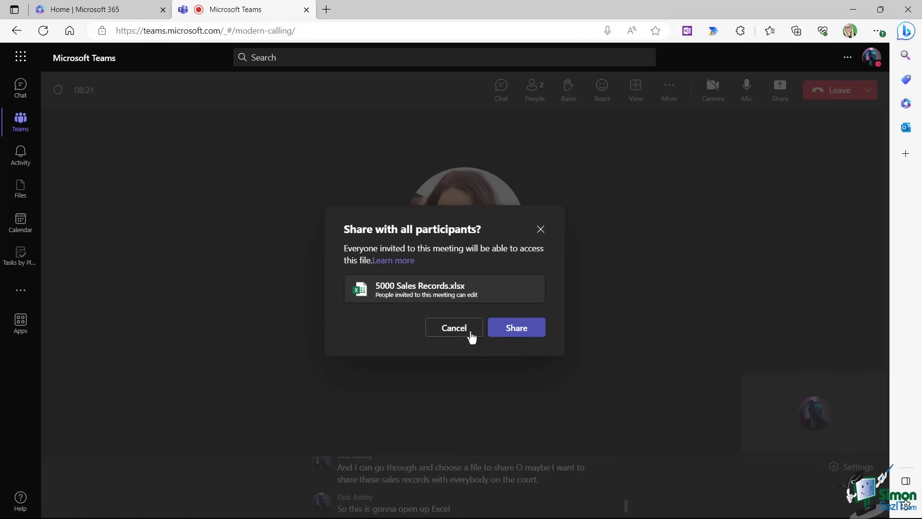
left_click(517, 331)
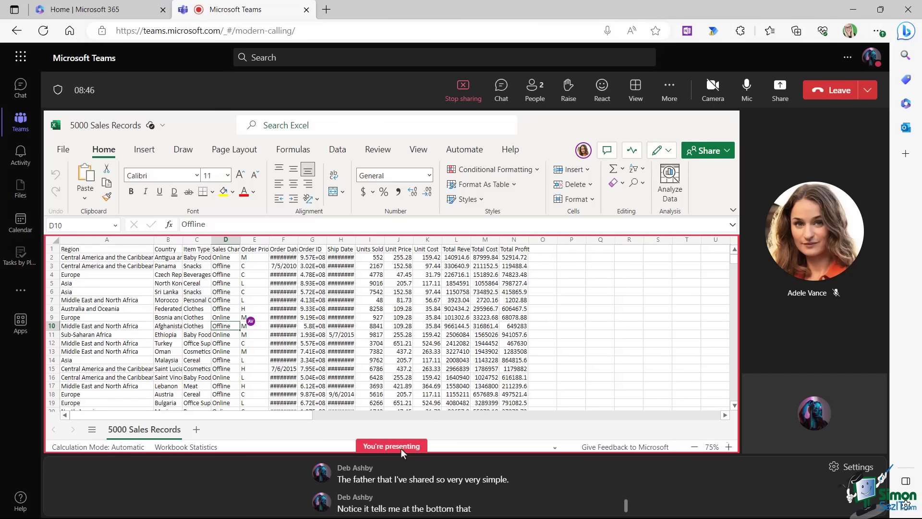
left_click(464, 91)
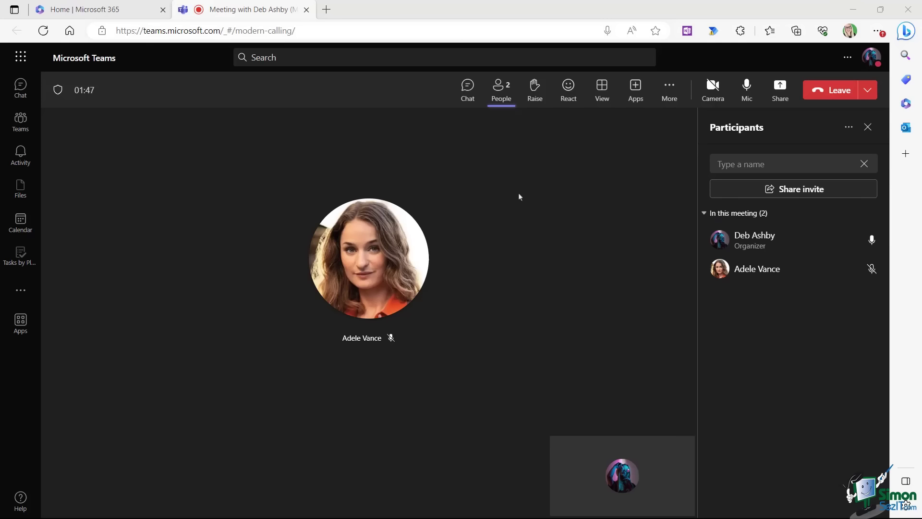
Step: Present the Financial Pitch Deck with PowerPoint Live, go through slides 2 to 5, and return to the first slide
left_click(781, 89)
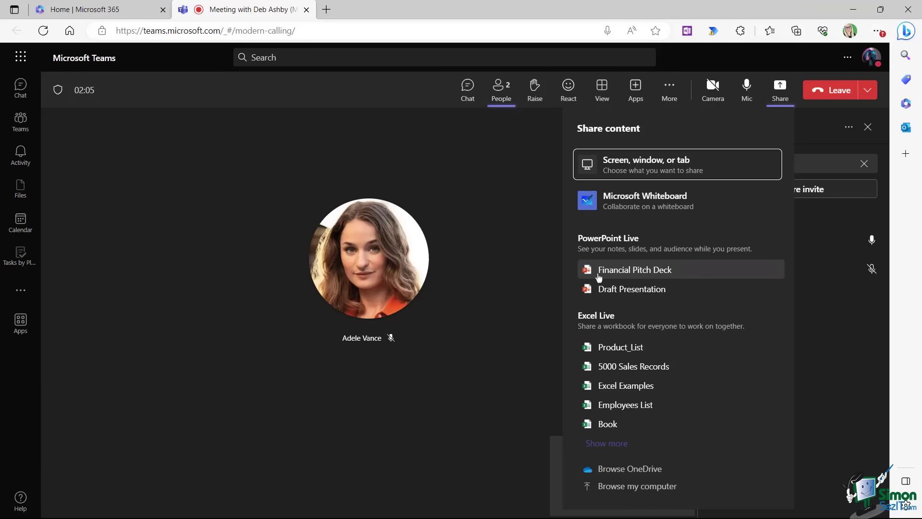
left_click(629, 270)
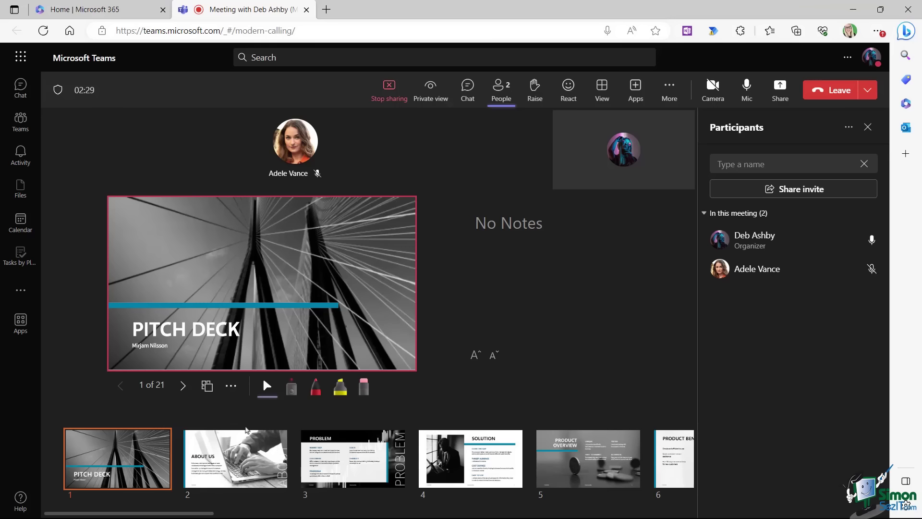
left_click(246, 465)
left_click(340, 458)
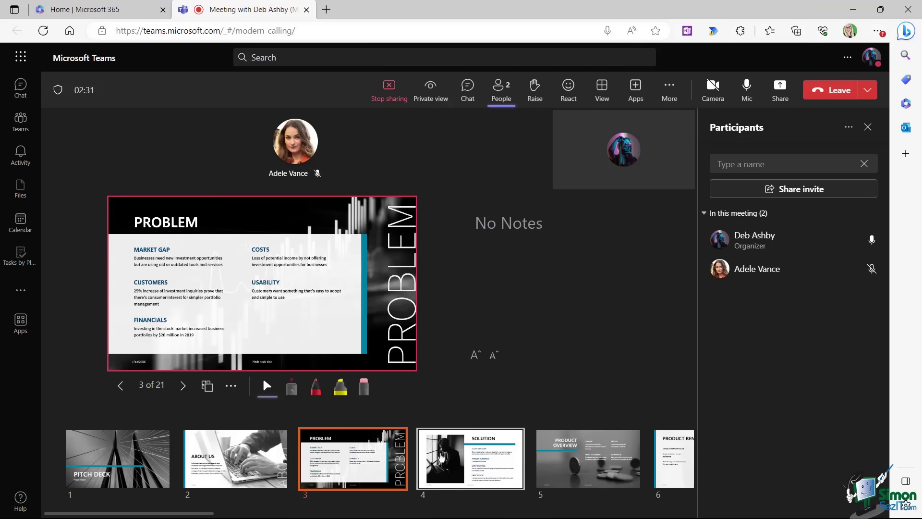
left_click(456, 457)
left_click(588, 450)
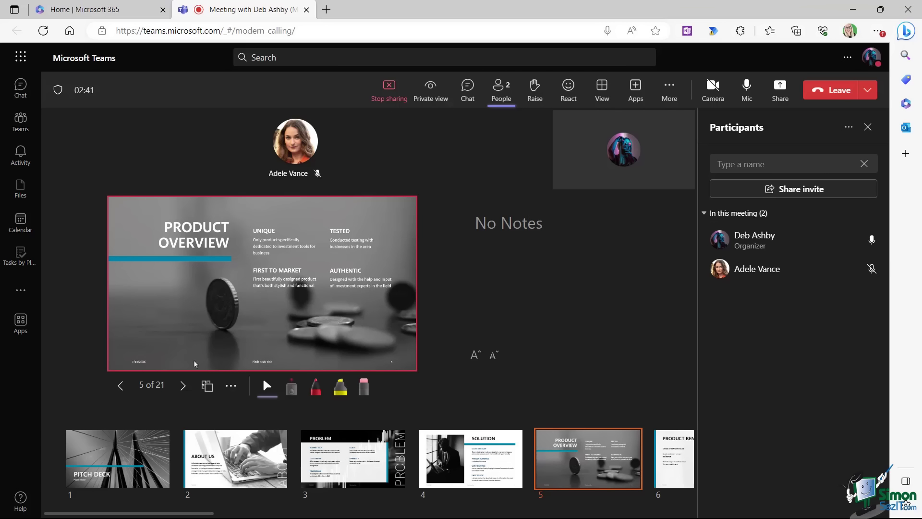
left_click(140, 454)
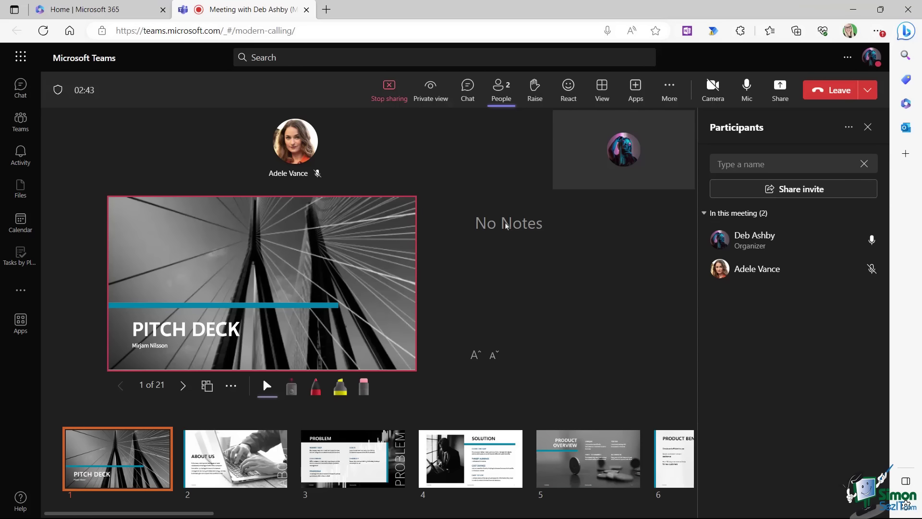
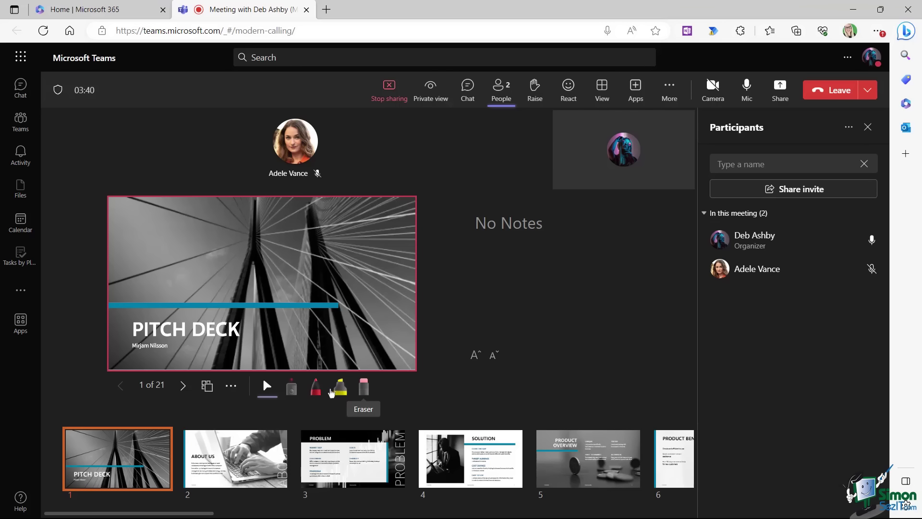
Step: Draw a wavy red pen line across the Pitch Deck title slide, and take control of the presentation back from the other participant
left_click(316, 391)
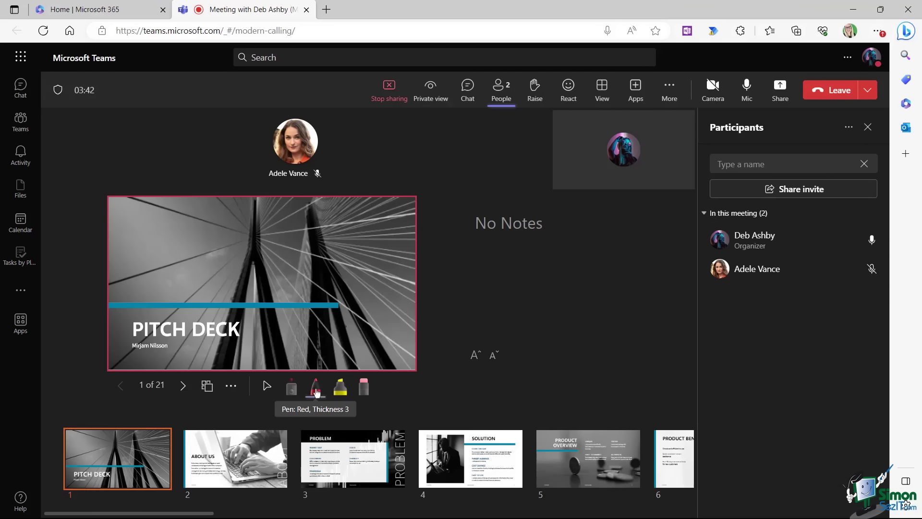
mouse_move(179, 241)
left_mouse_down()
mouse_move(180, 267)
mouse_move(290, 247)
mouse_move(390, 246)
left_mouse_up()
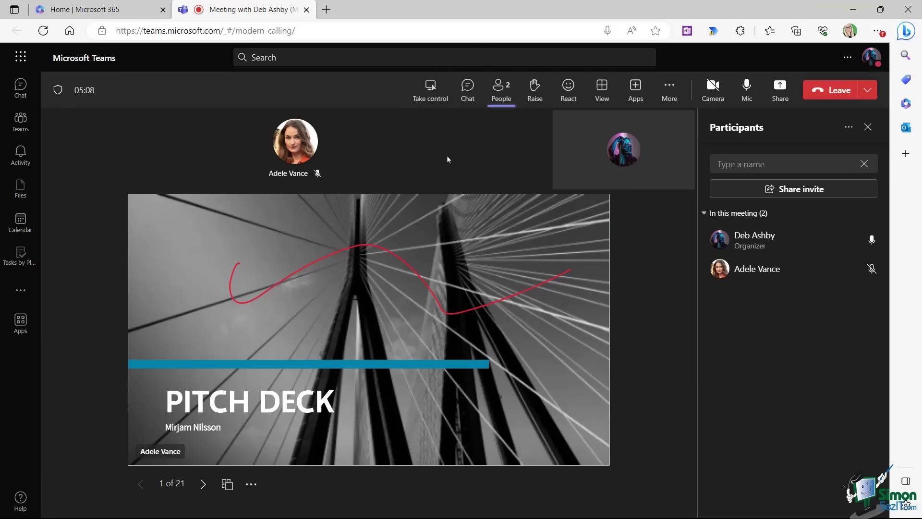
left_click(431, 96)
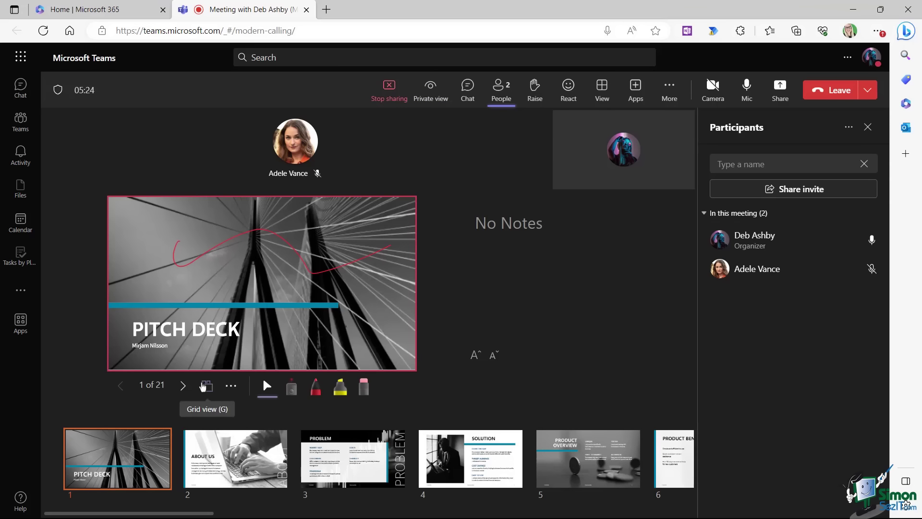
Step: Show the slides in grid view, return to the title slide from there, and advance to the About Us slide
left_click(207, 386)
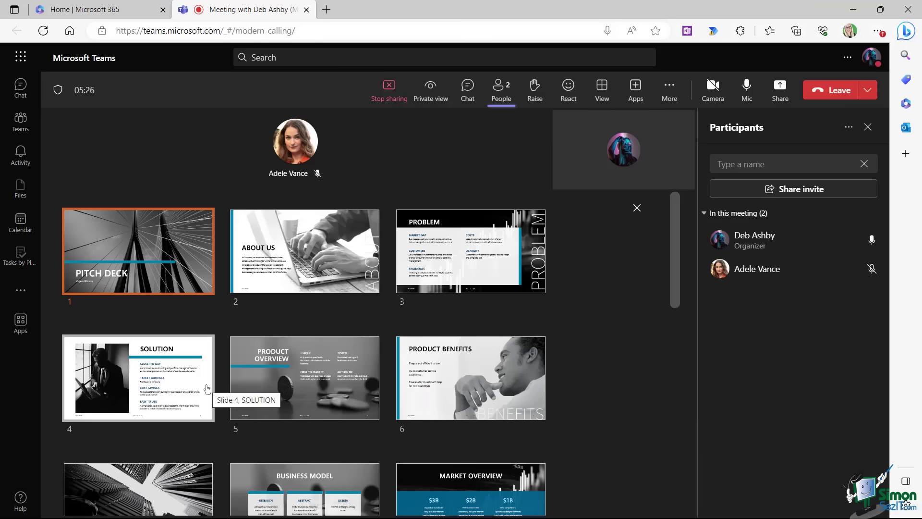
left_click(153, 261)
left_click(153, 262)
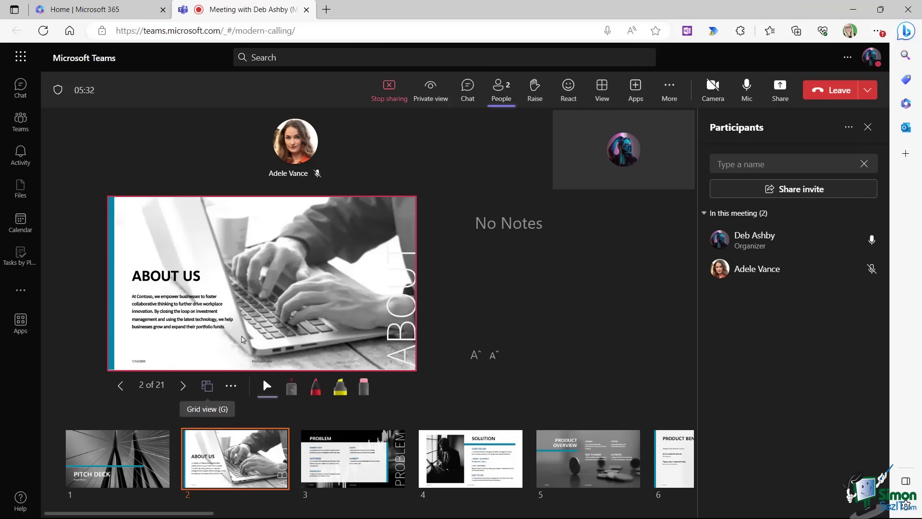
Step: Hide the presenter view and look at the languages offered for translating the slides, keeping Original
left_click(231, 388)
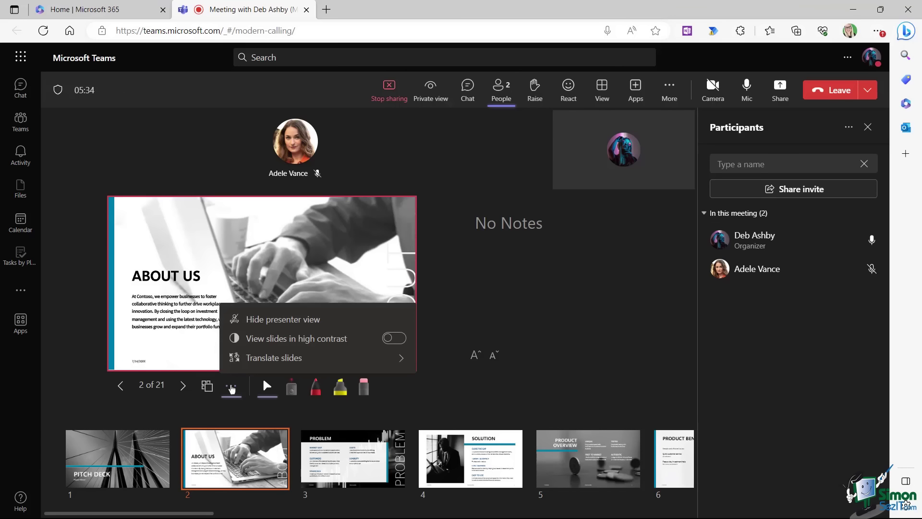
left_click(261, 325)
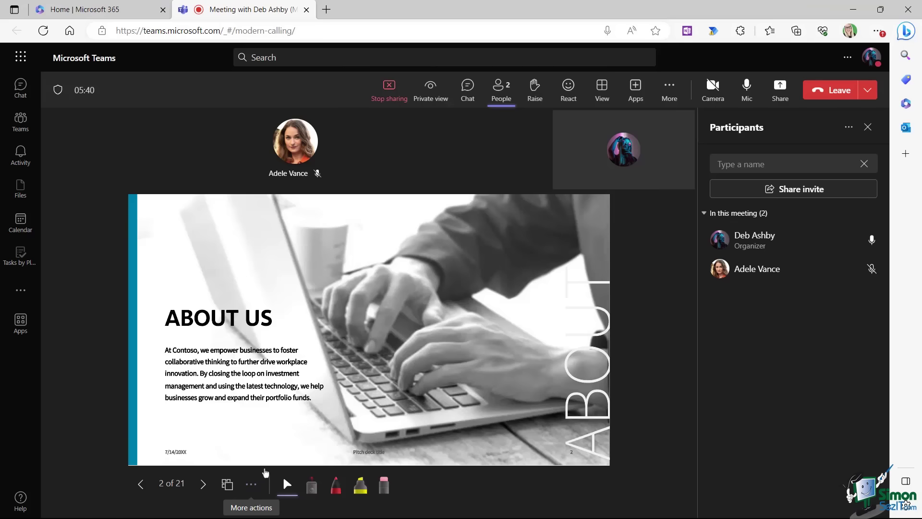
left_click(253, 485)
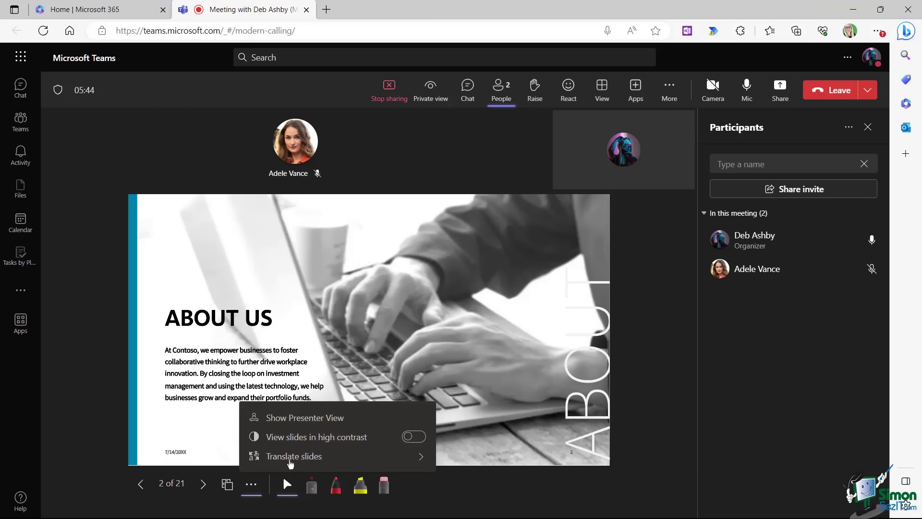
mouse_move(291, 461)
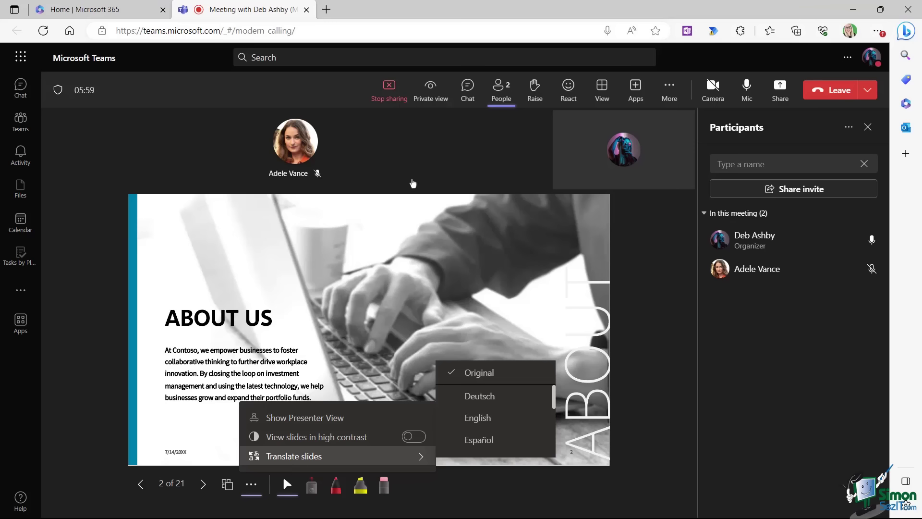
left_click(414, 164)
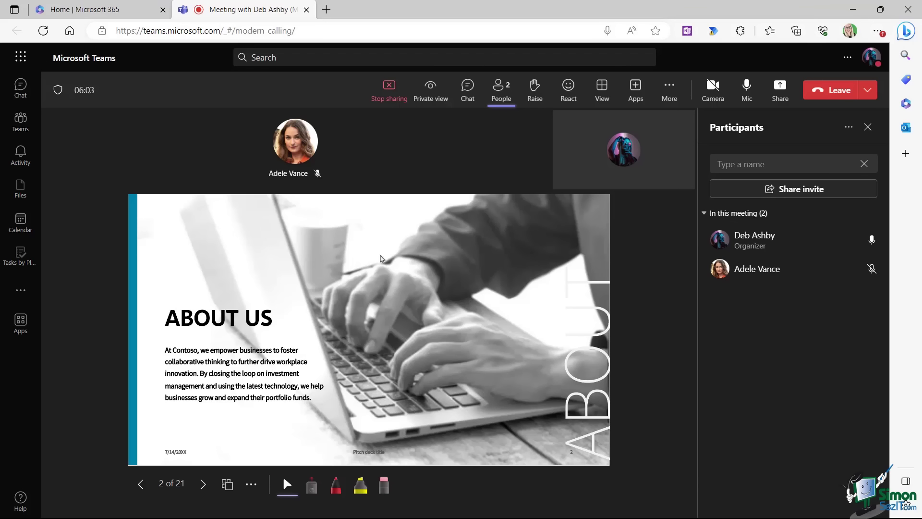
Step: Advance to the Problem slide and stop sharing the pitch deck
left_click(204, 486)
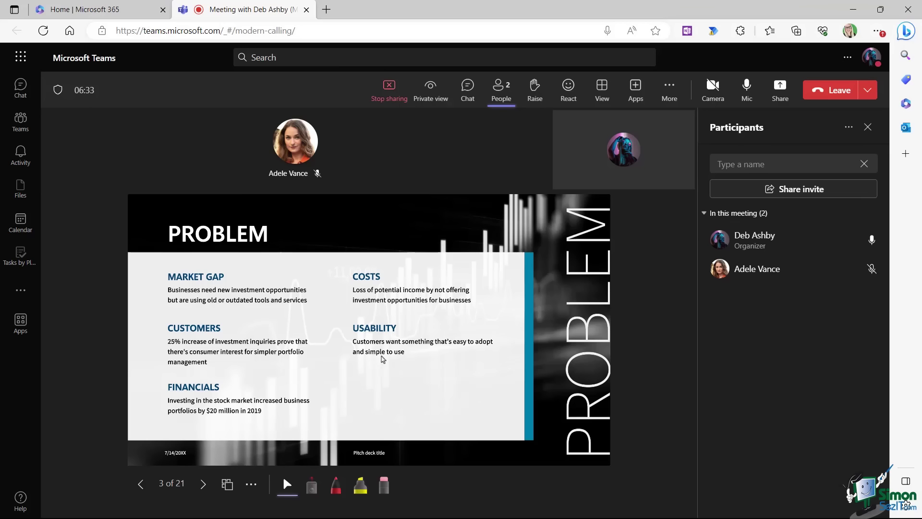
left_click(390, 91)
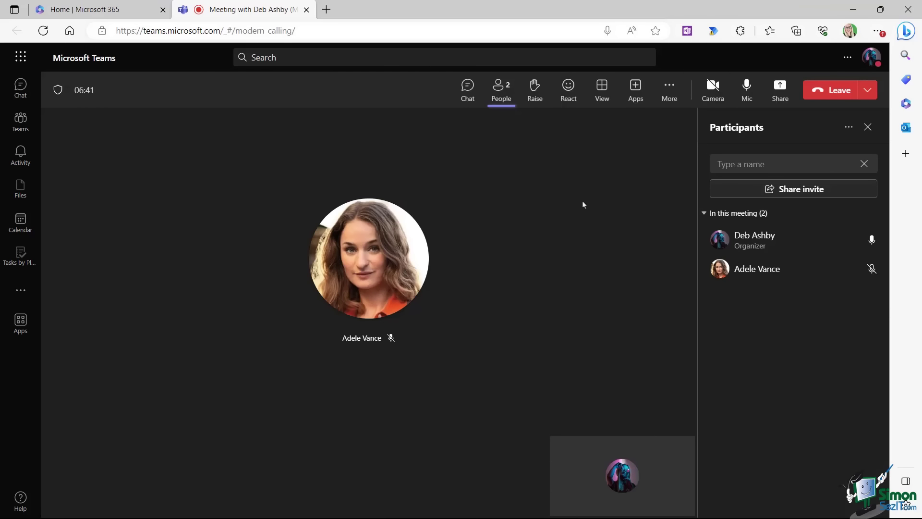
Step: Share the Product_List workbook with all participants through Excel Live
left_click(779, 94)
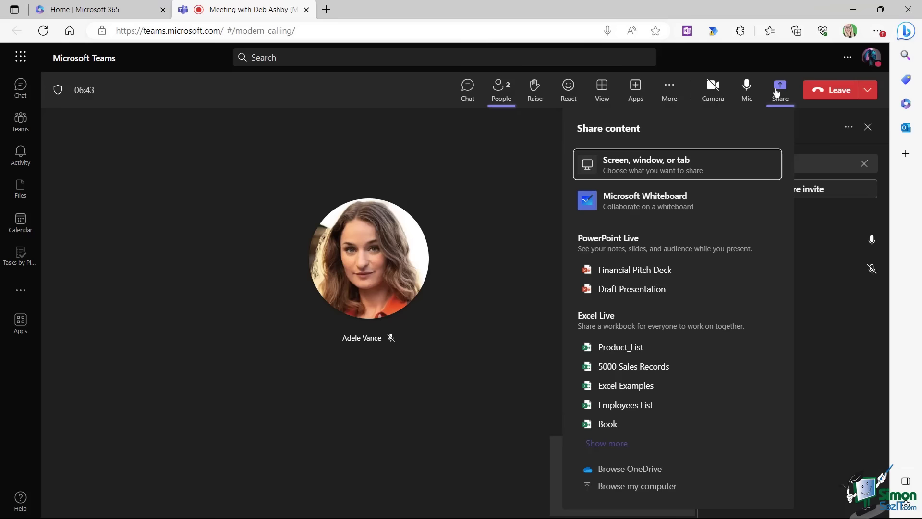
left_click(617, 349)
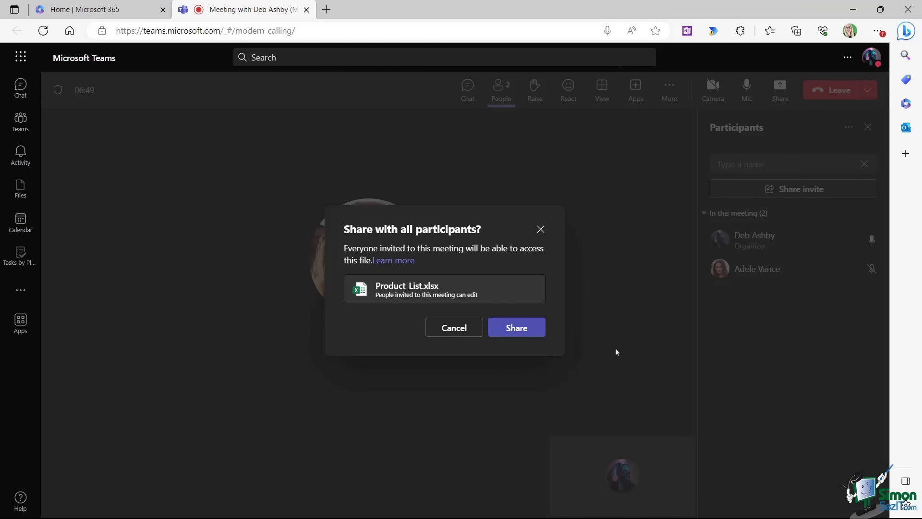
left_click(515, 335)
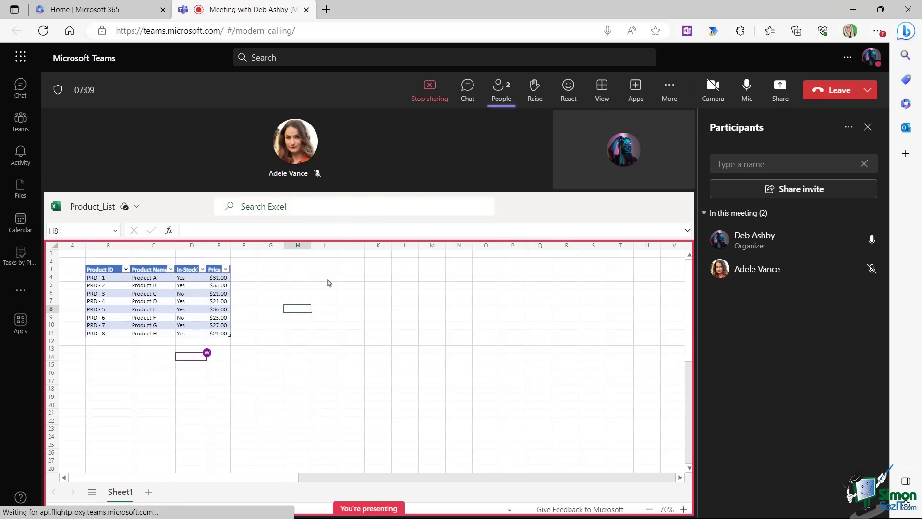
Step: Select several empty cells beside the product table and check which participant the purple cell marker at D14 belongs to
left_click(325, 277)
left_click(274, 277)
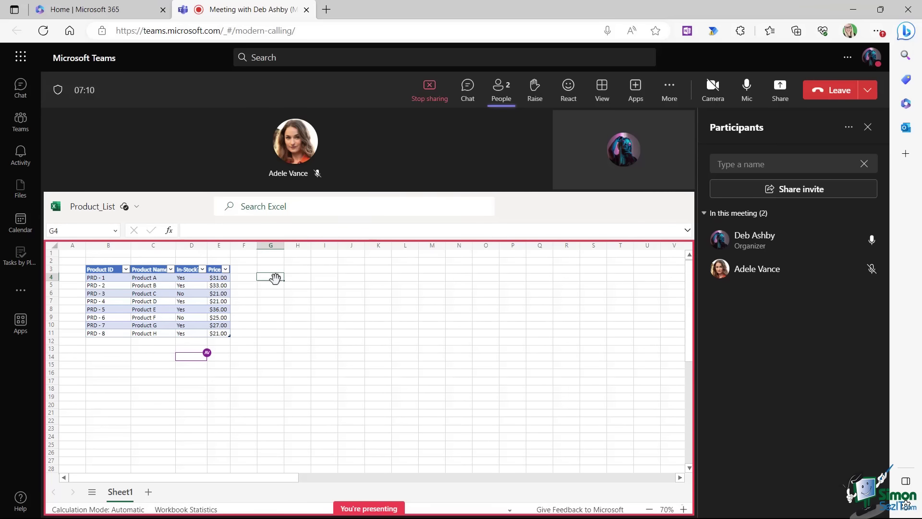
left_click(321, 276)
left_click(325, 315)
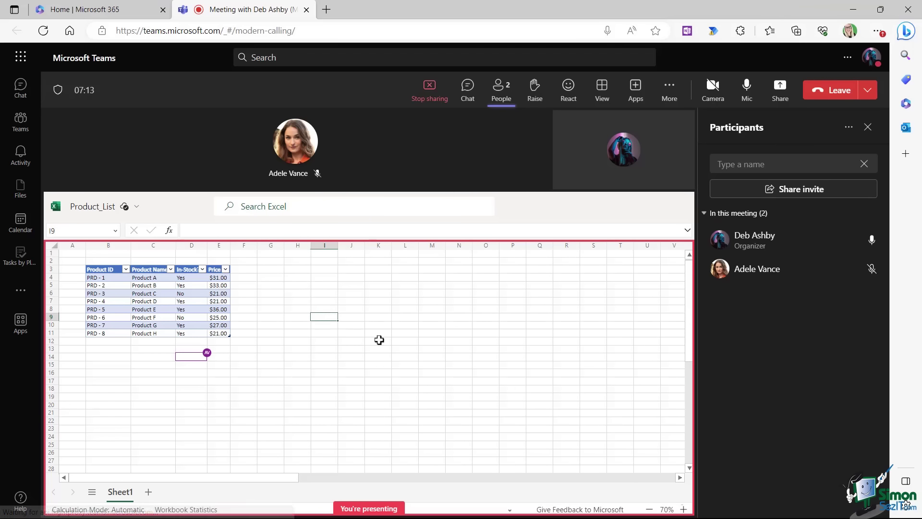
left_click(389, 321)
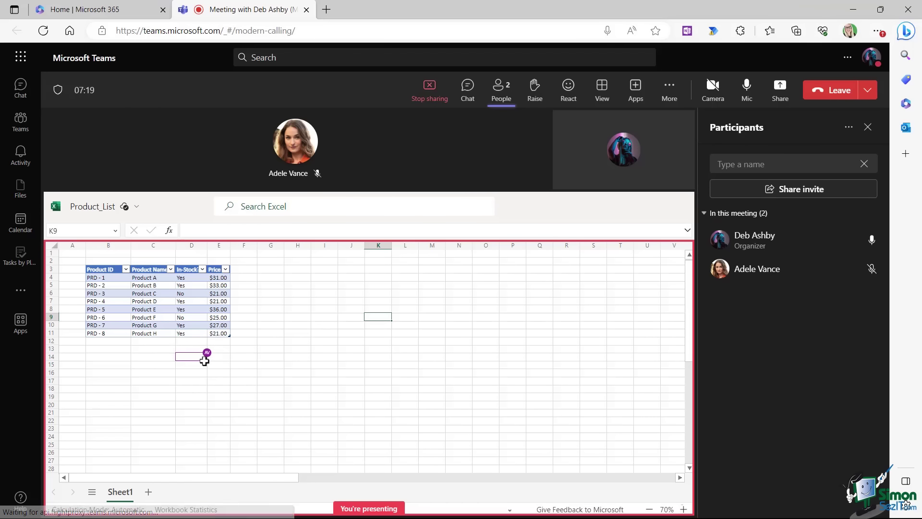
mouse_move(208, 354)
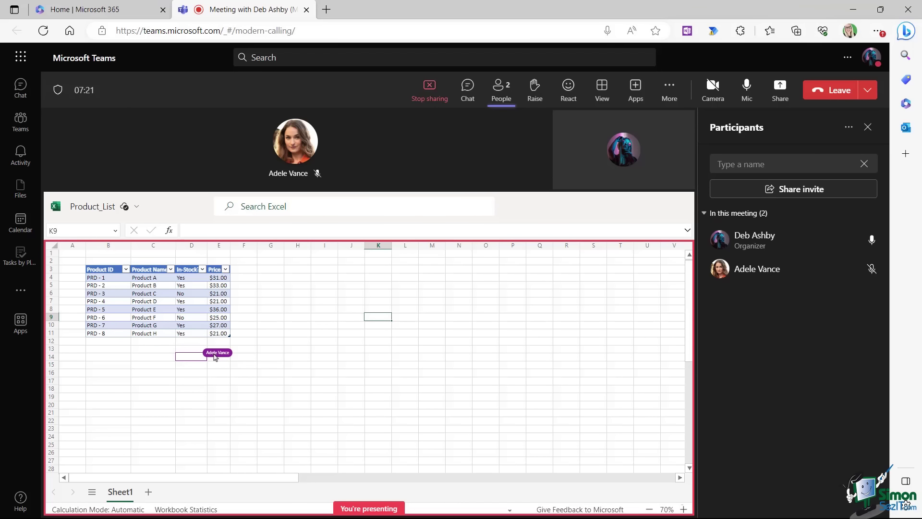
Step: Enter 456 in cell I6 of the shared sheet and stop sharing the Product_List workbook
left_click(328, 292)
type("456")
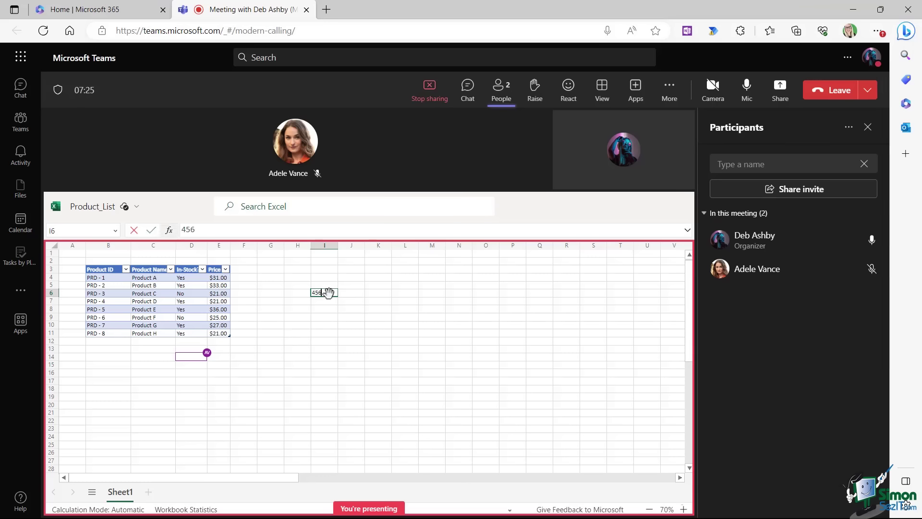
left_click(399, 315)
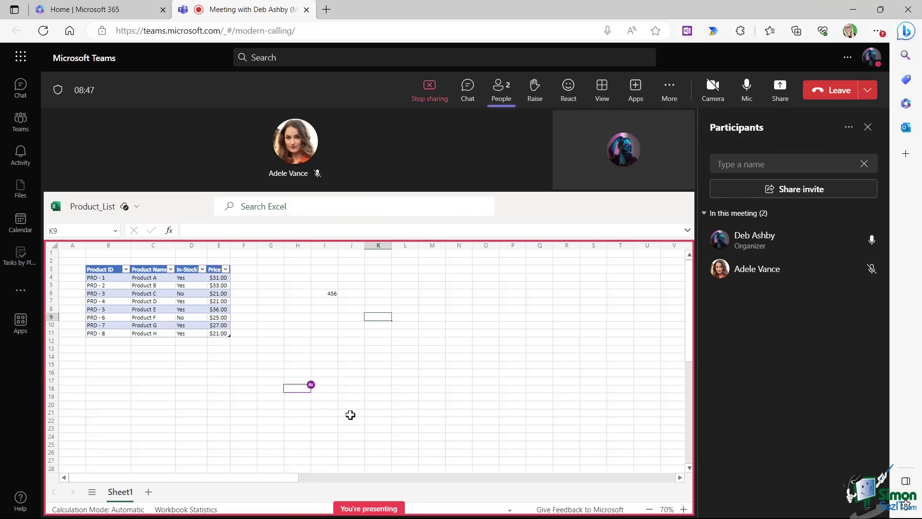
left_click(430, 88)
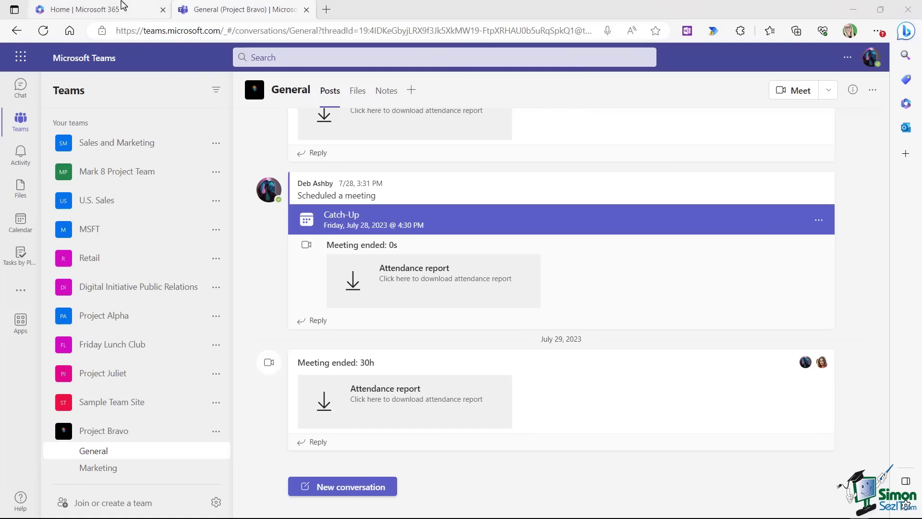
Step: Switch to Microsoft 365, launch the Whiteboard app and open the Project Juliet Planning board
left_click(103, 16)
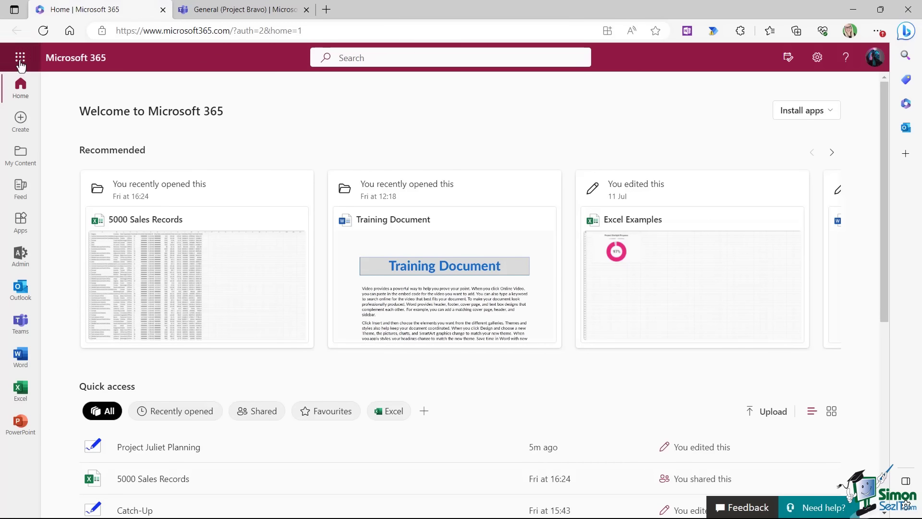
left_click(20, 57)
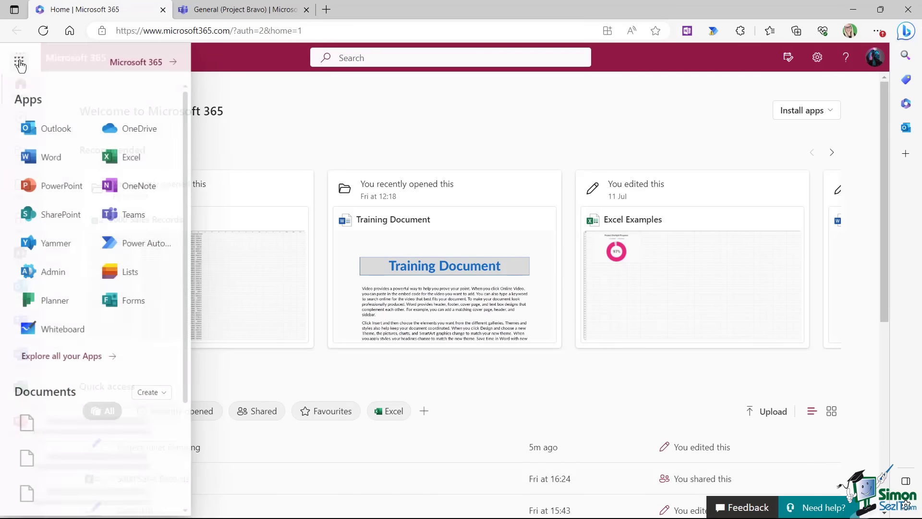
left_click(57, 340)
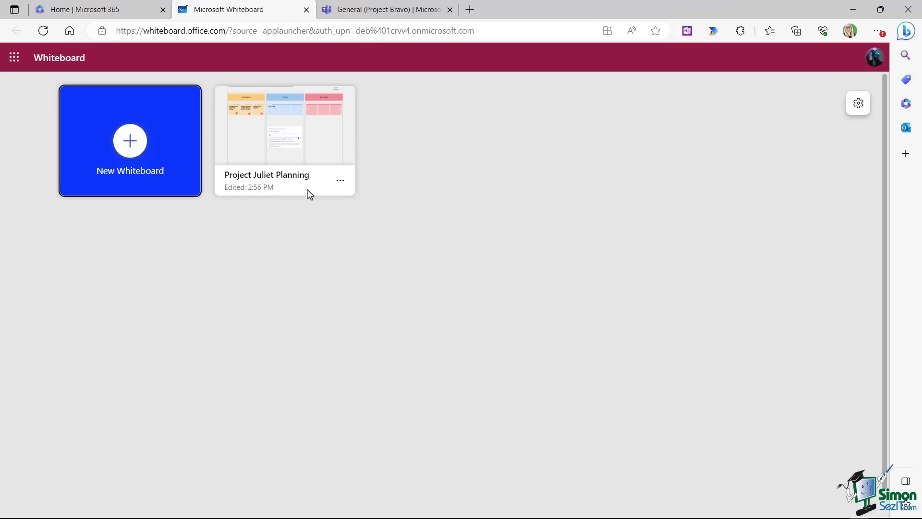
left_click(279, 127)
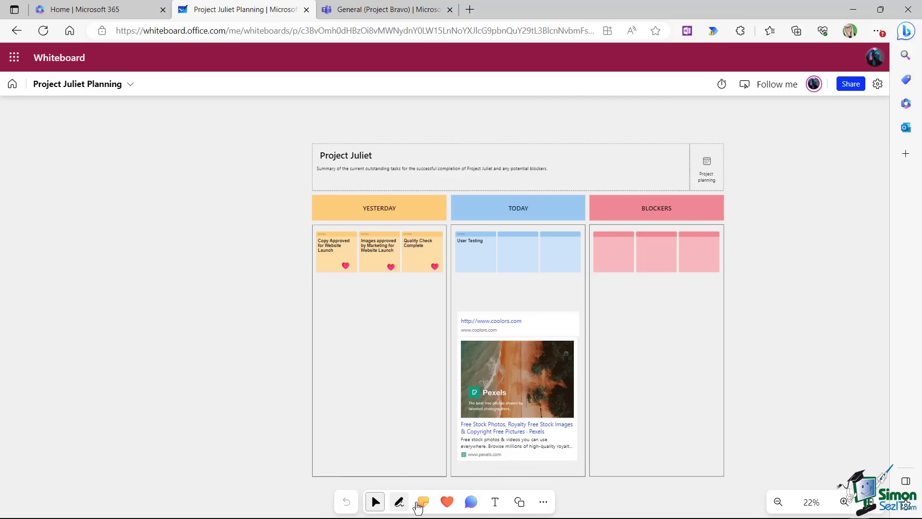
Step: Add a soft orange sticky note, enlarge it, place it in the empty space beside the Yesterday column and enter the text asdfasdfds
left_click(423, 503)
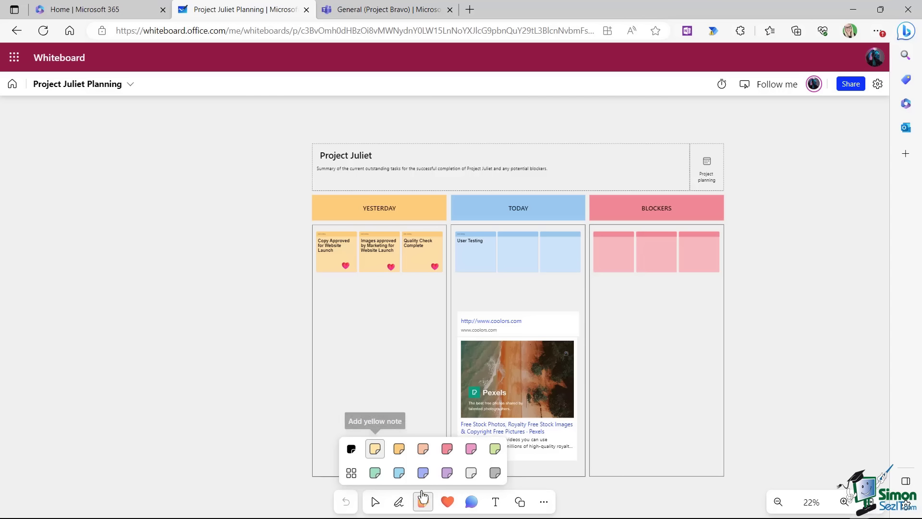
left_click(397, 450)
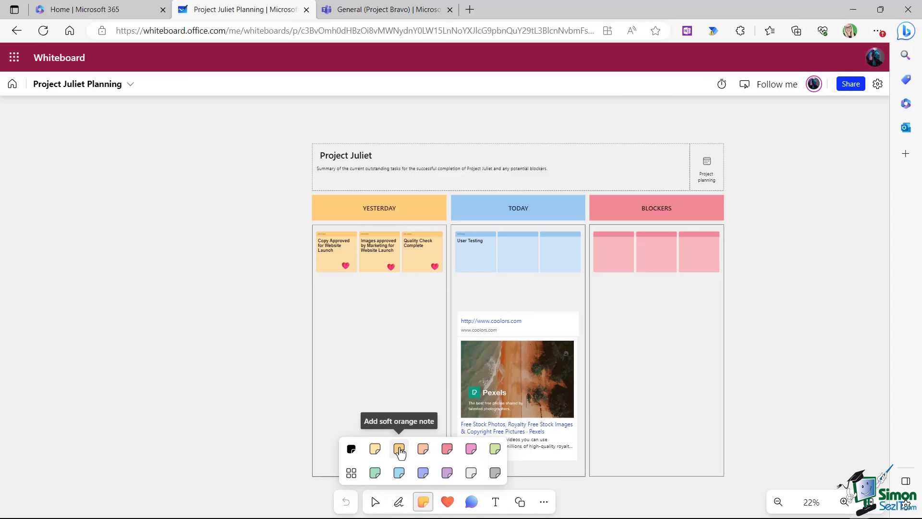
left_click(270, 236)
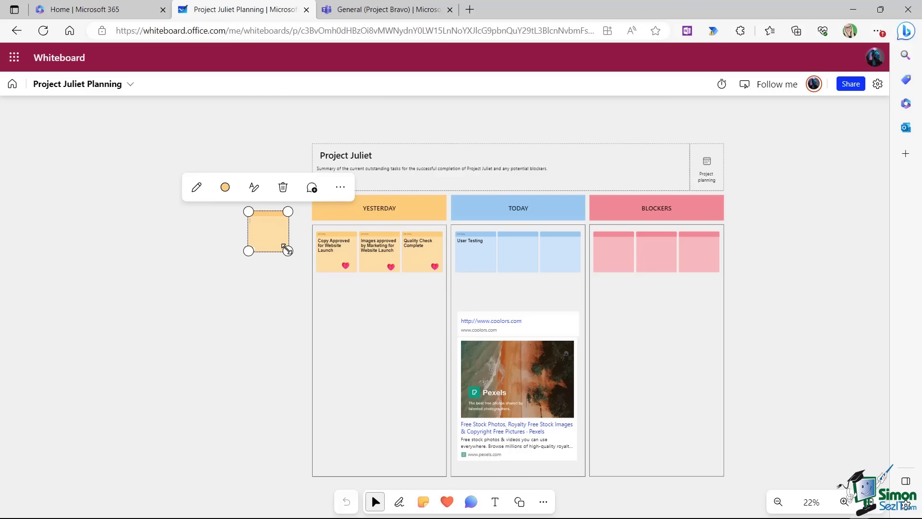
left_click_drag(288, 251, 357, 320)
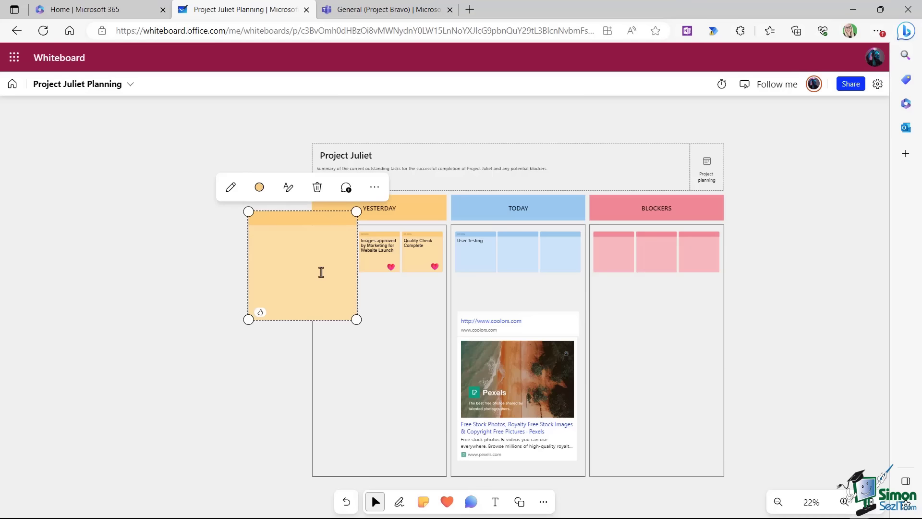
left_click_drag(277, 249, 222, 320)
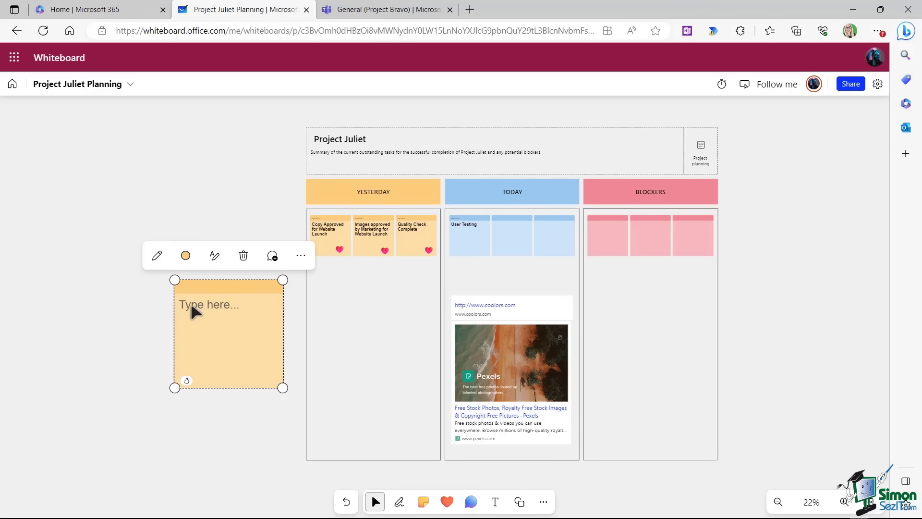
type("asdfasdfds")
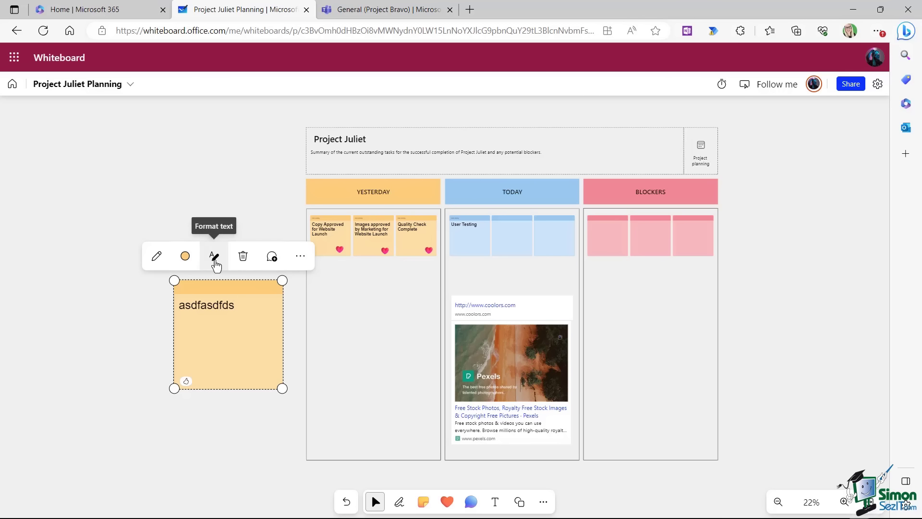
left_click(356, 412)
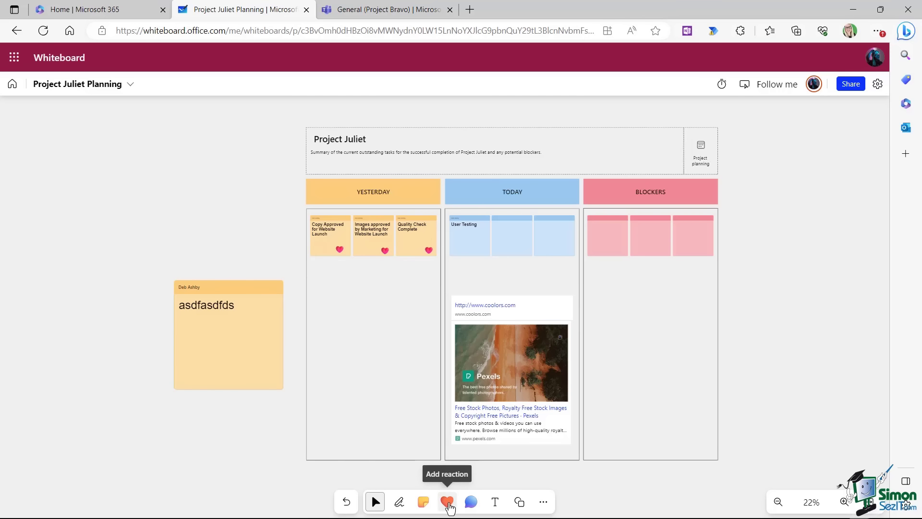
Step: Add green check mark reactions to the Quality Check Complete note and the Copy Approved for Website Launch note
left_click(448, 503)
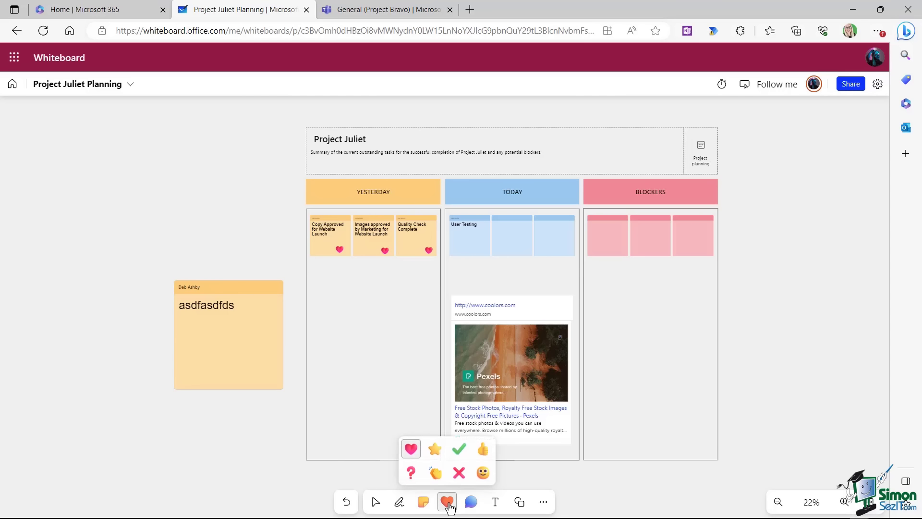
left_click(459, 450)
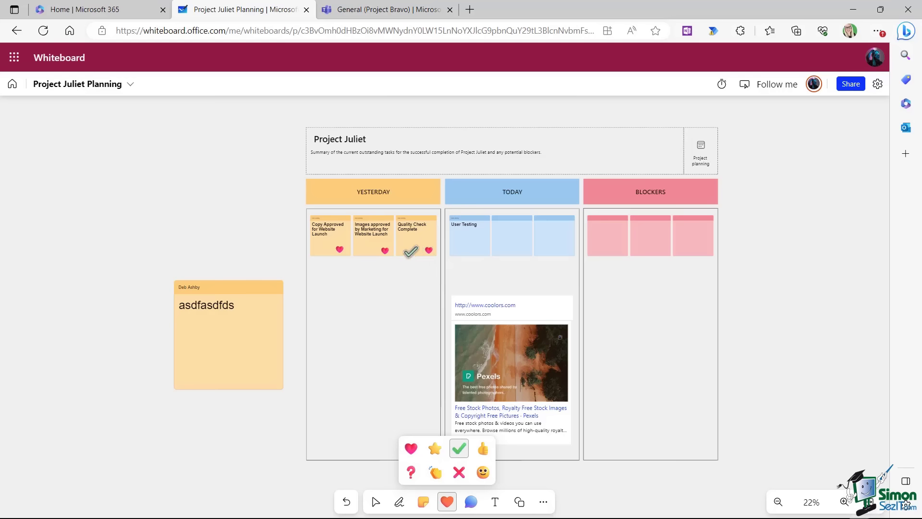
left_click(409, 247)
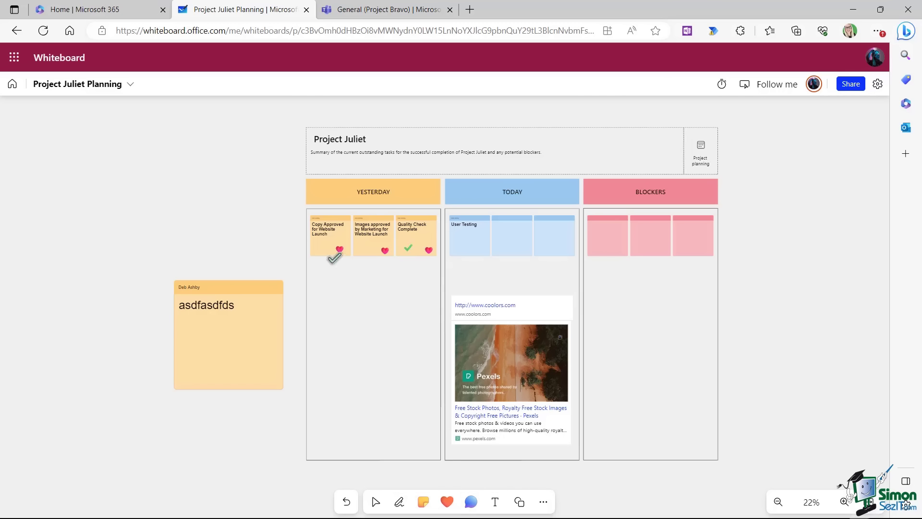
left_click(323, 247)
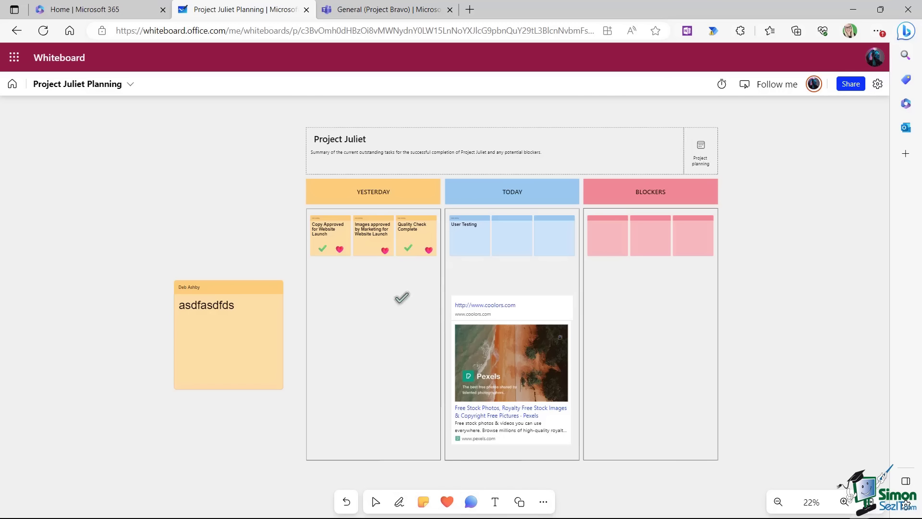
Step: Post the comment "Love this!" on the first note in the Blockers column
left_click(471, 502)
left_click(618, 237)
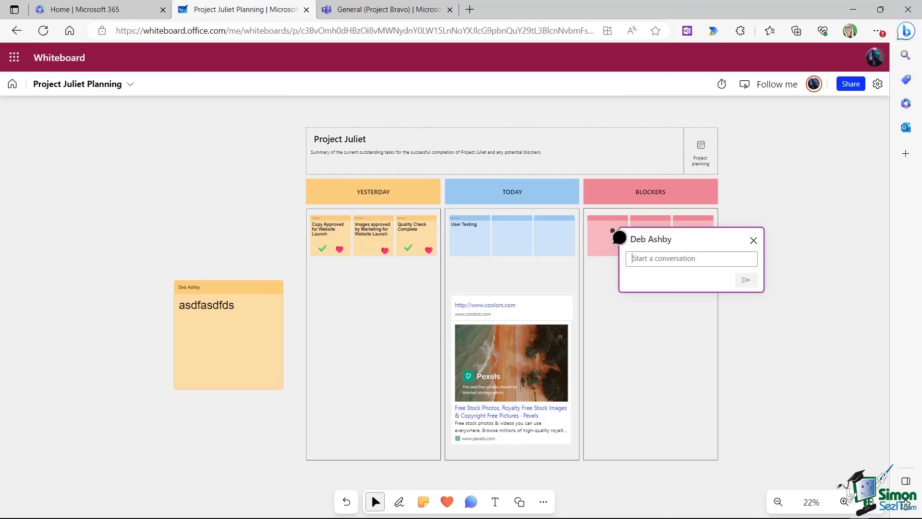
type("L")
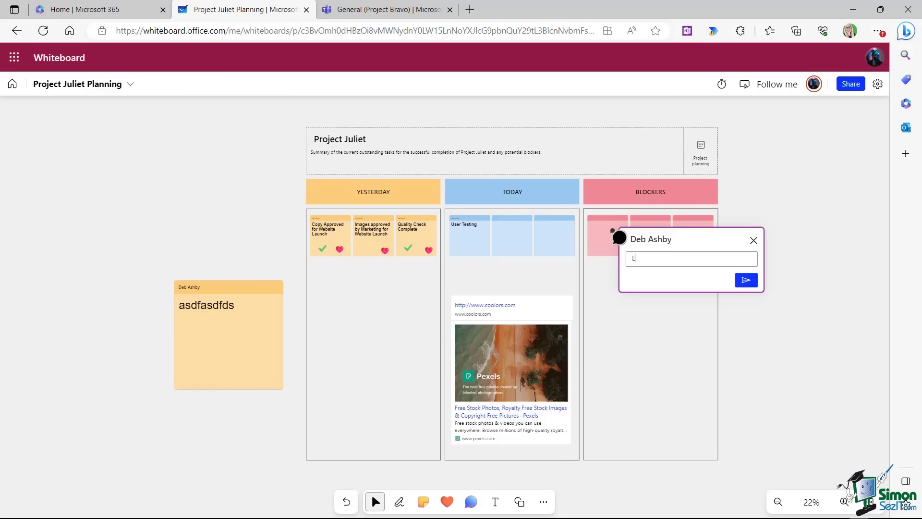
type("ove this!")
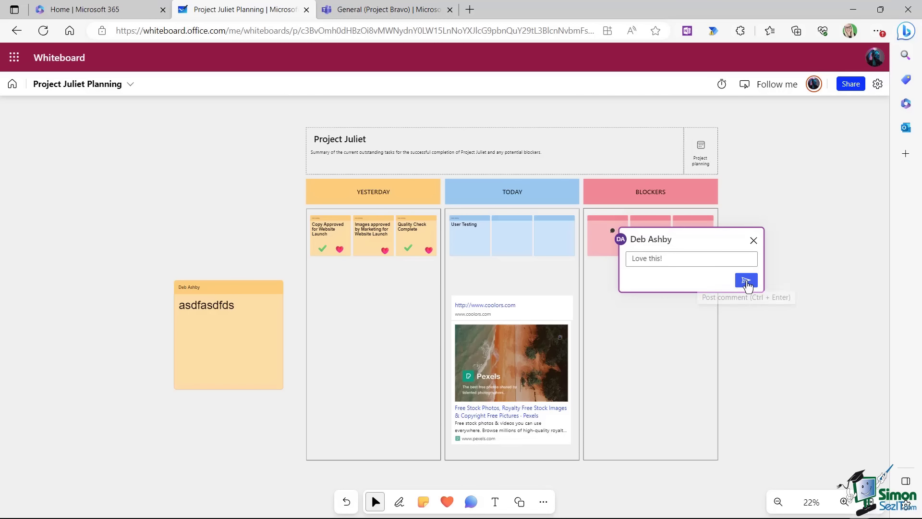
left_click(746, 281)
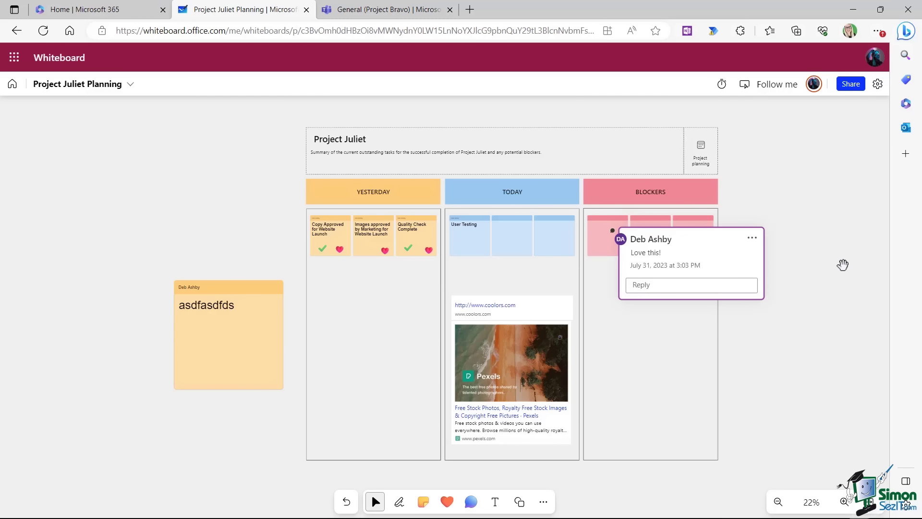
left_click(842, 264)
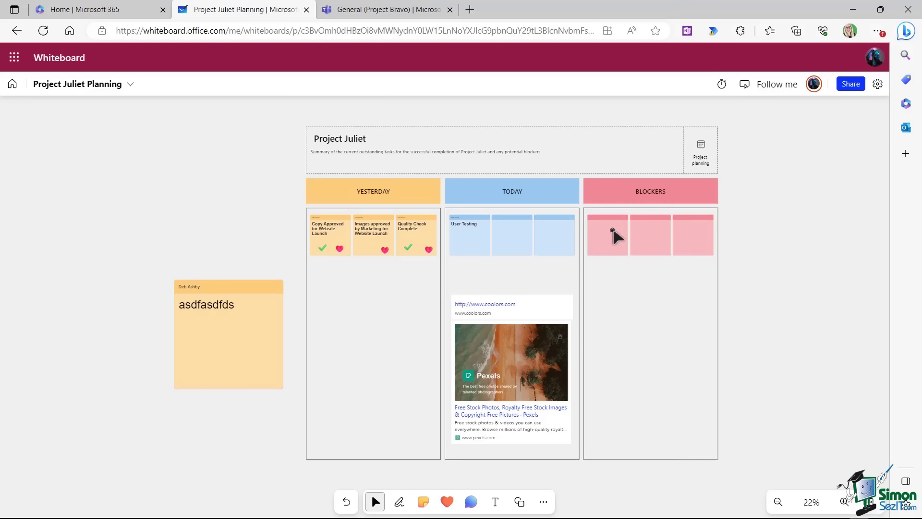
Step: Move the "Love this!" comment to the space just below the first Blockers note
left_click(610, 227)
mouse_move(616, 235)
left_mouse_down()
mouse_move(617, 260)
mouse_move(632, 269)
mouse_move(597, 264)
left_mouse_up()
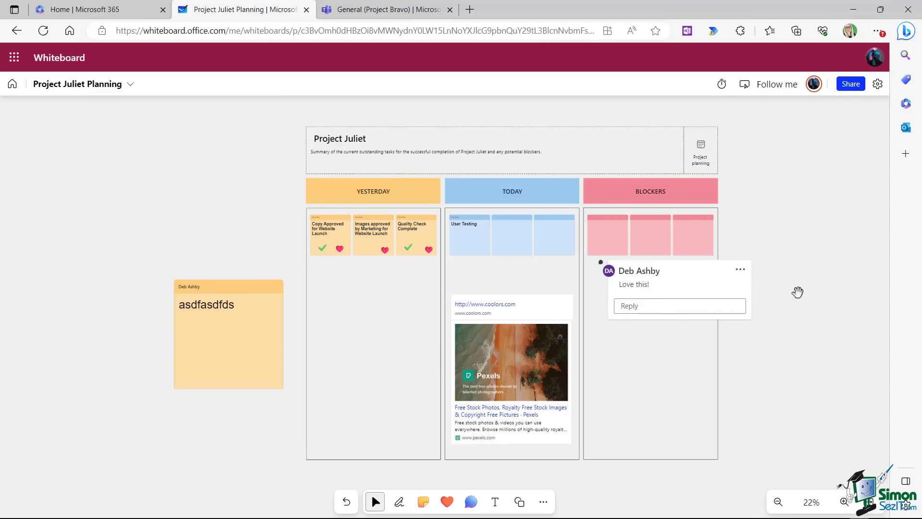
left_click(799, 290)
Step: Try out a text box with sample text in the Blockers column and delete it
left_click(496, 502)
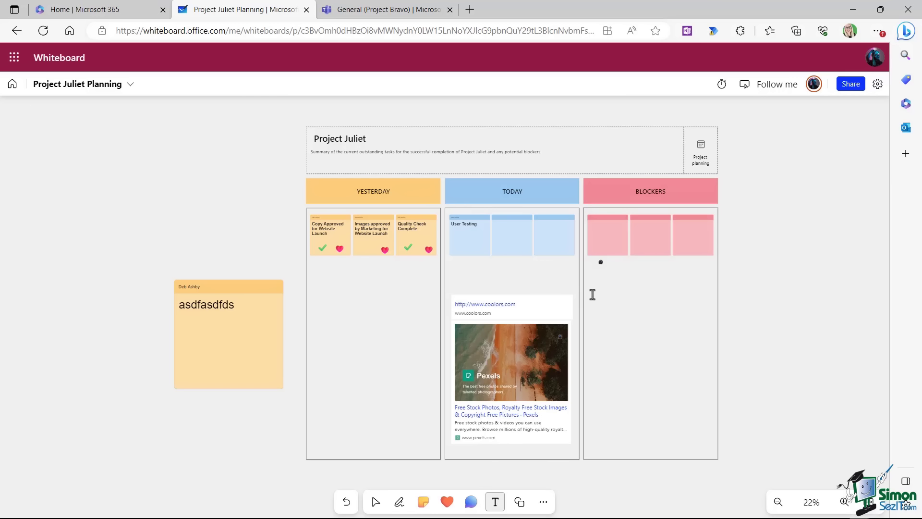
left_click(688, 331)
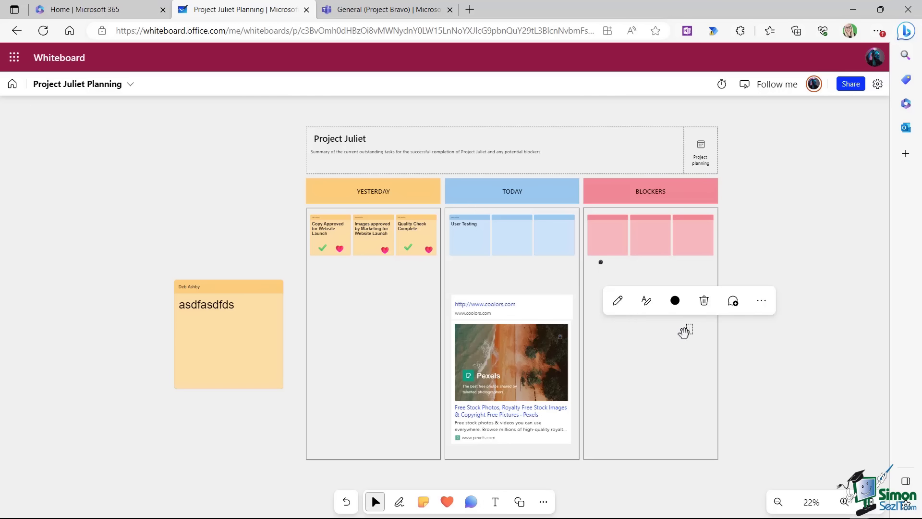
type("asfasdfsdfsadfdsafdsaff")
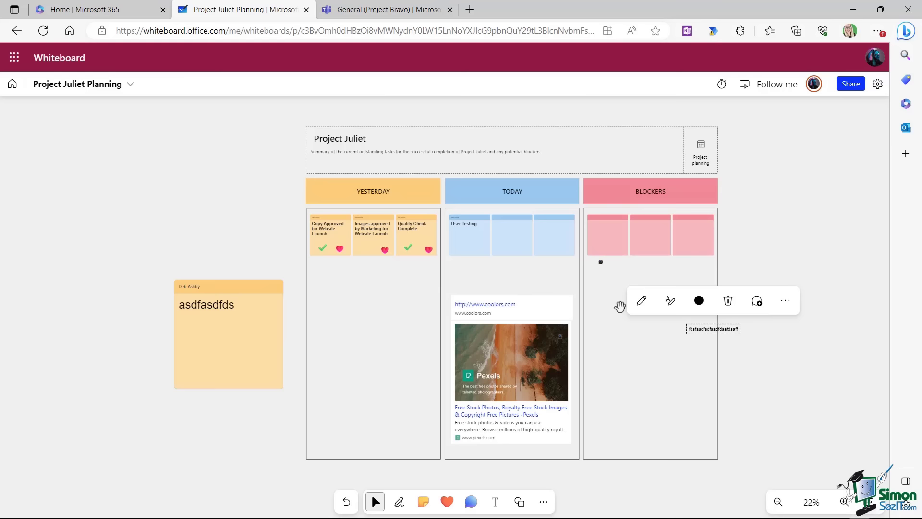
left_click(673, 302)
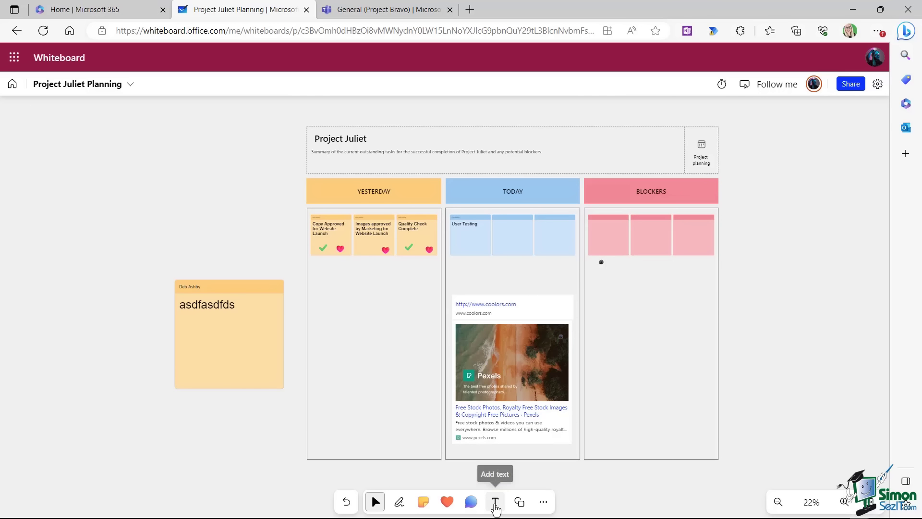
Step: Add a short line of sample text in the empty area of the Yesterday column
left_click(494, 504)
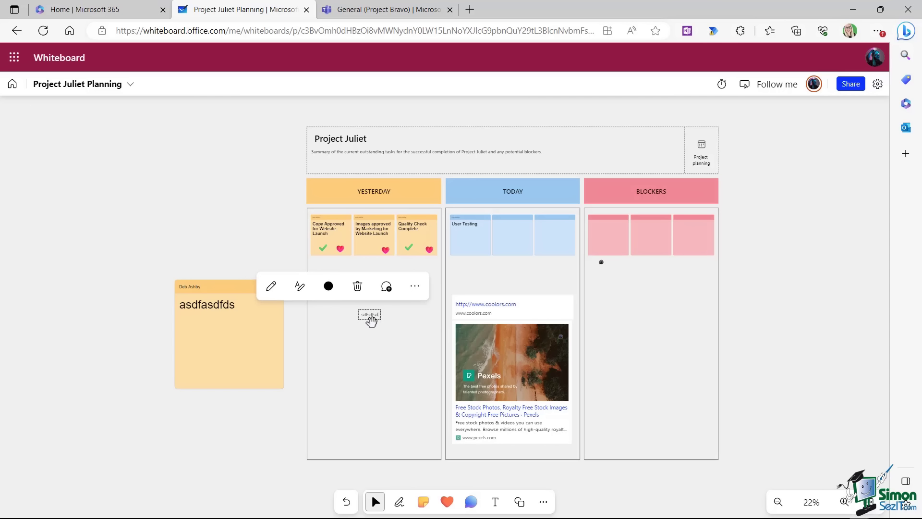
type("sdfsdfs")
left_click(373, 356)
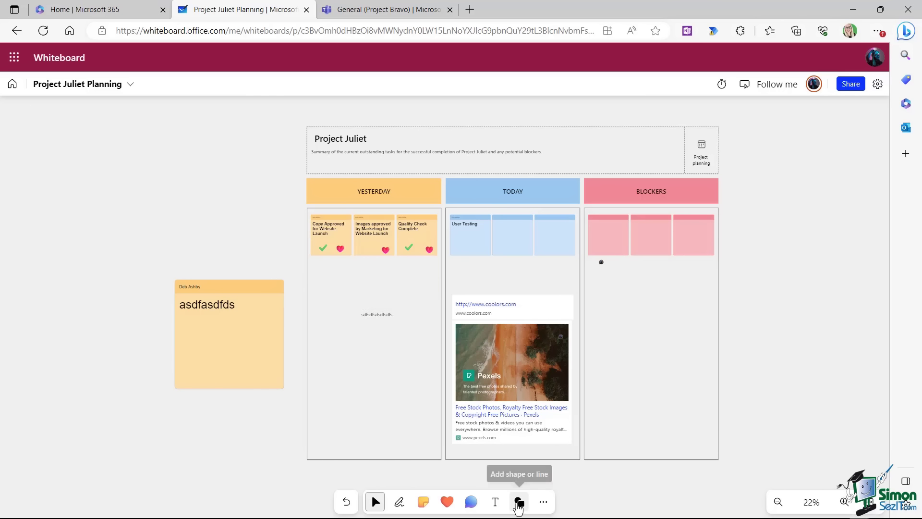
Step: Insert a blue triangle in the Blockers column, enlarge it and move it outside the column beside the board template
left_click(517, 502)
left_click(507, 449)
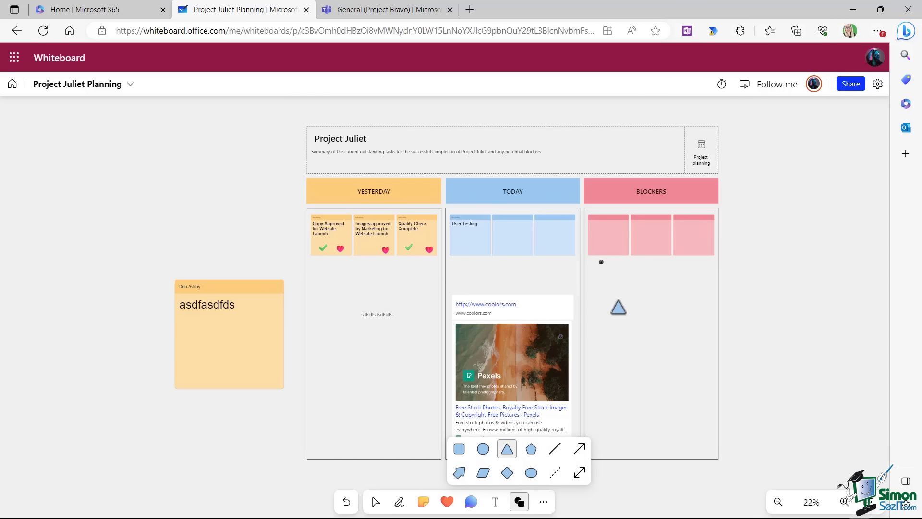
left_click(618, 308)
left_click_drag(628, 316, 701, 371)
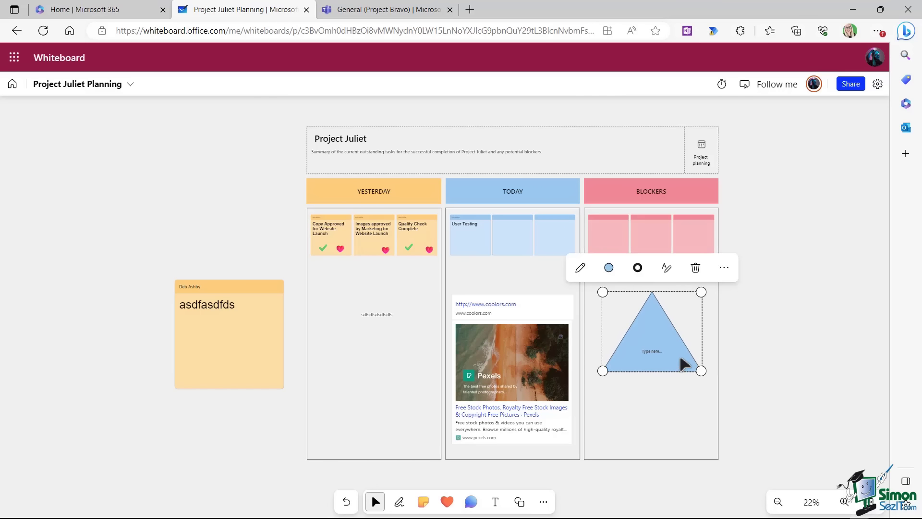
left_click_drag(670, 340, 777, 323)
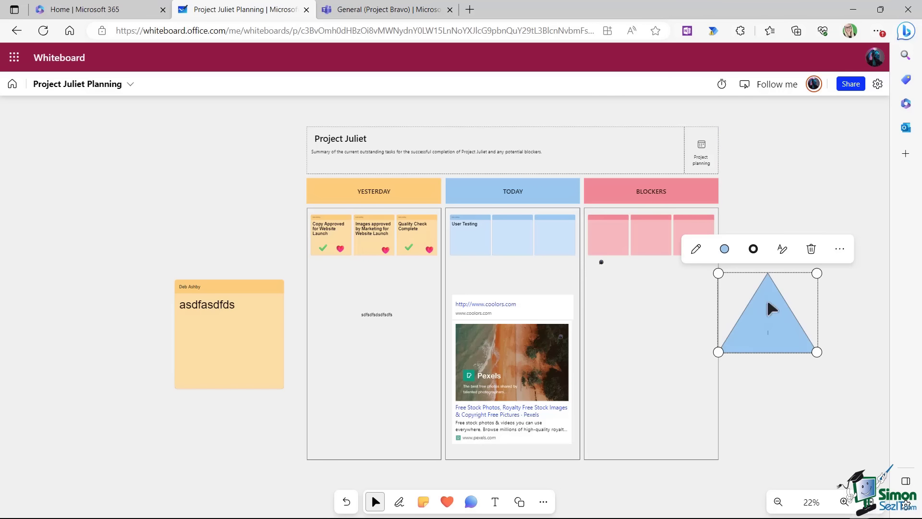
left_click(756, 197)
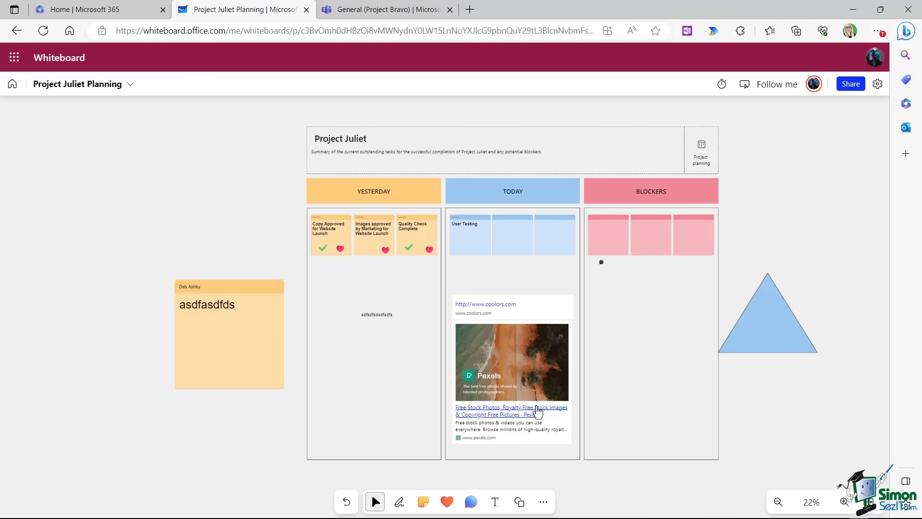
Step: Review the additional insertable content types and the board's name field, and return to the whiteboard list
left_click(544, 504)
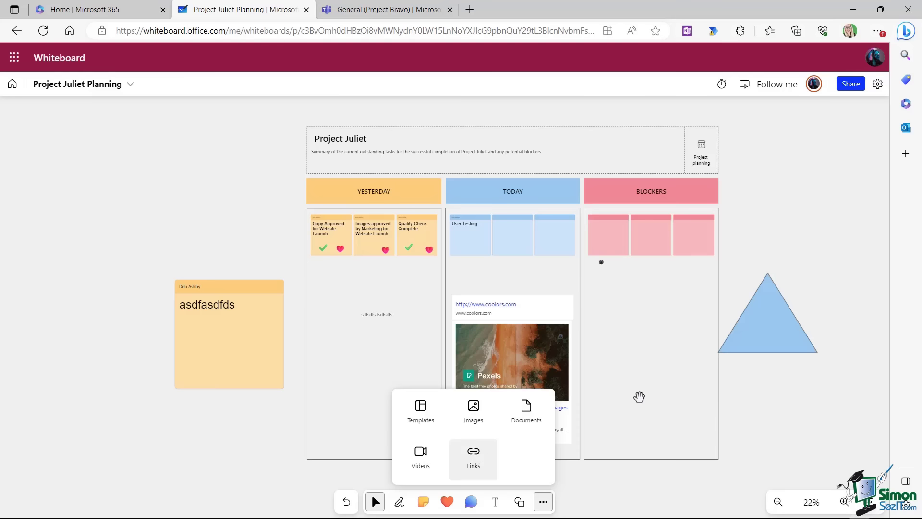
left_click(639, 397)
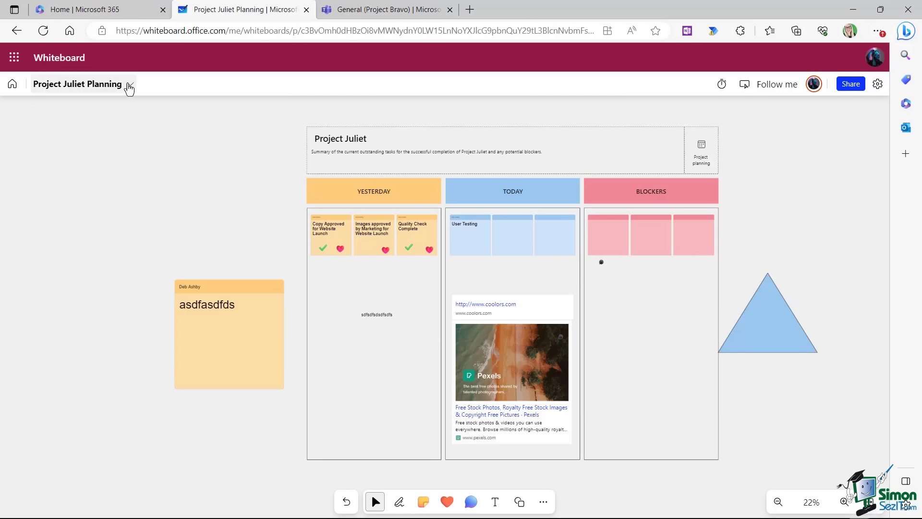
left_click(131, 85)
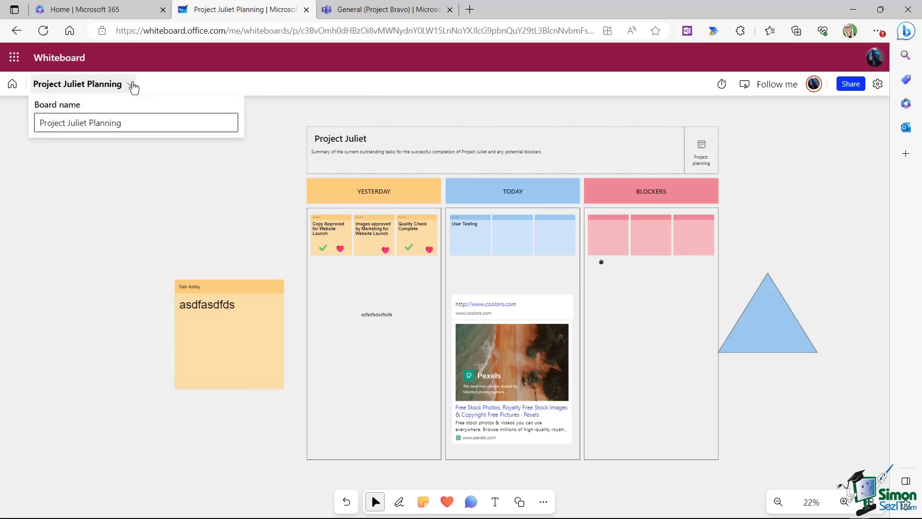
left_click_drag(140, 125, 22, 121)
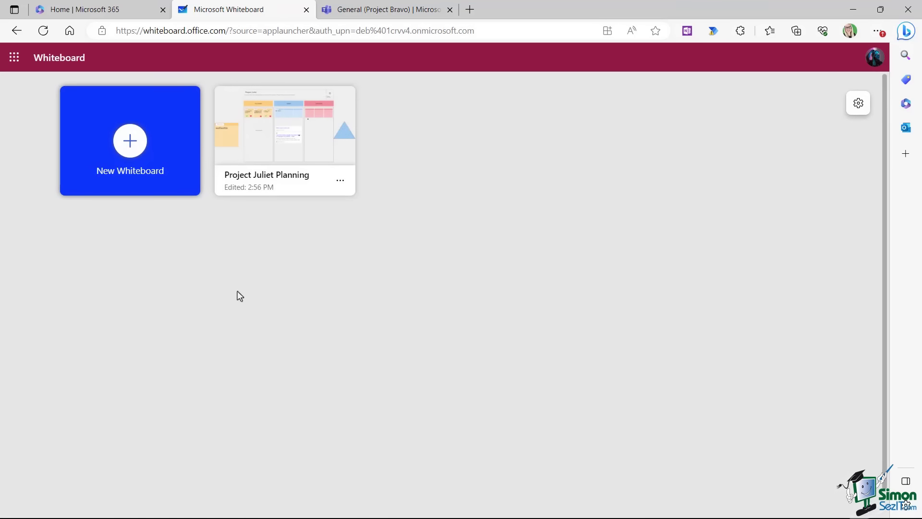
Step: Create a new whiteboard and browse its Brainstorming, Problem solving, and Design and research template categories
left_click(135, 148)
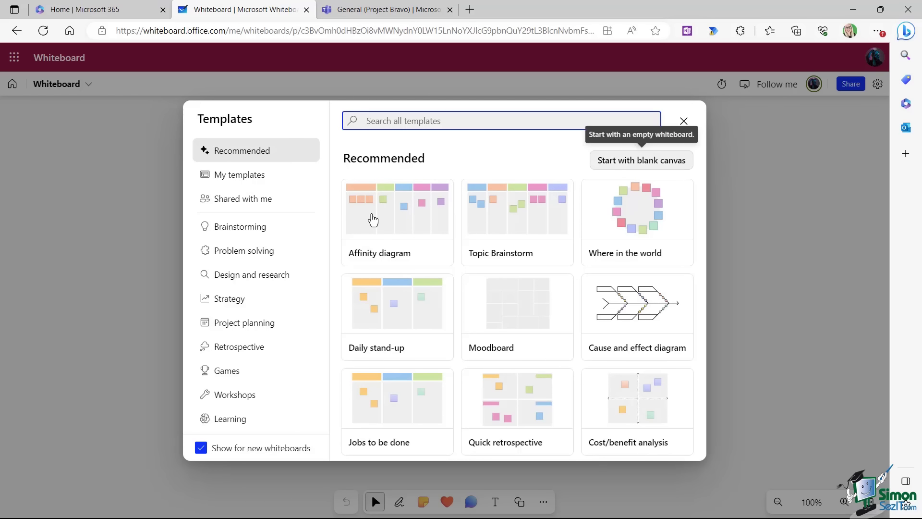
mouse_move(397, 419)
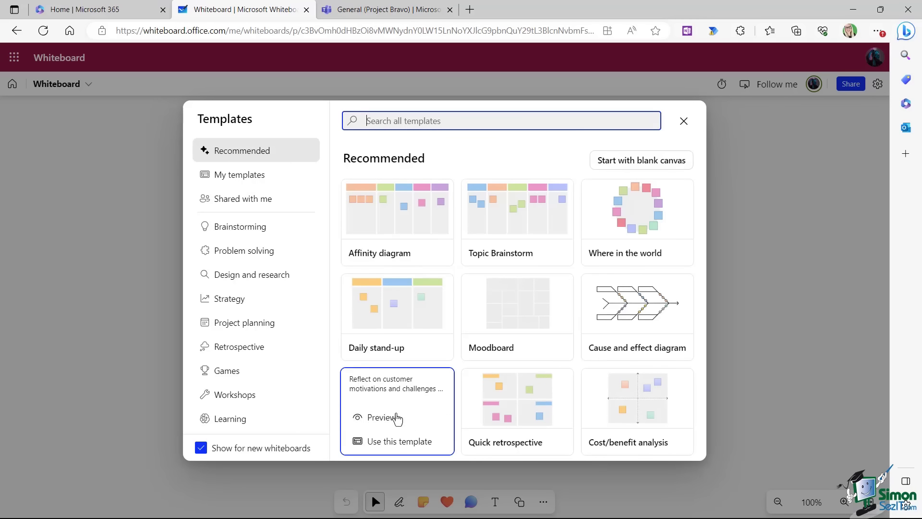
left_click(243, 229)
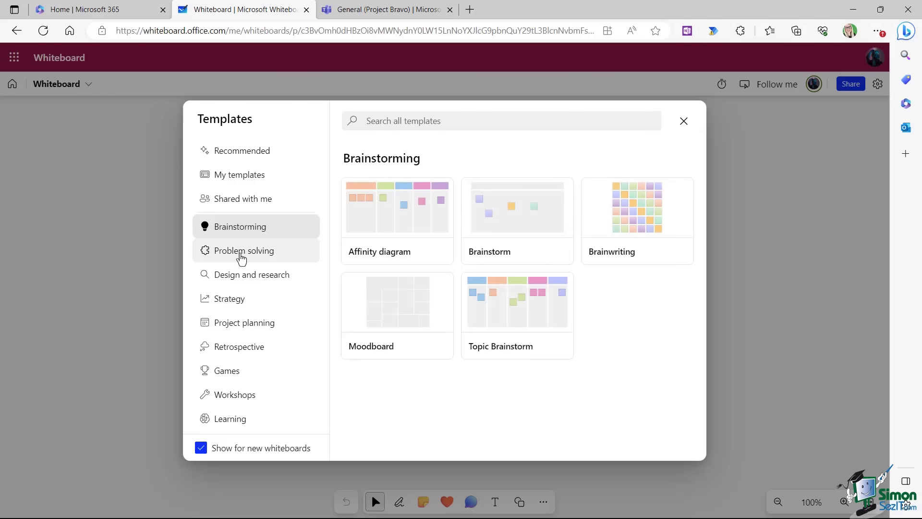
left_click(241, 257)
left_click(236, 279)
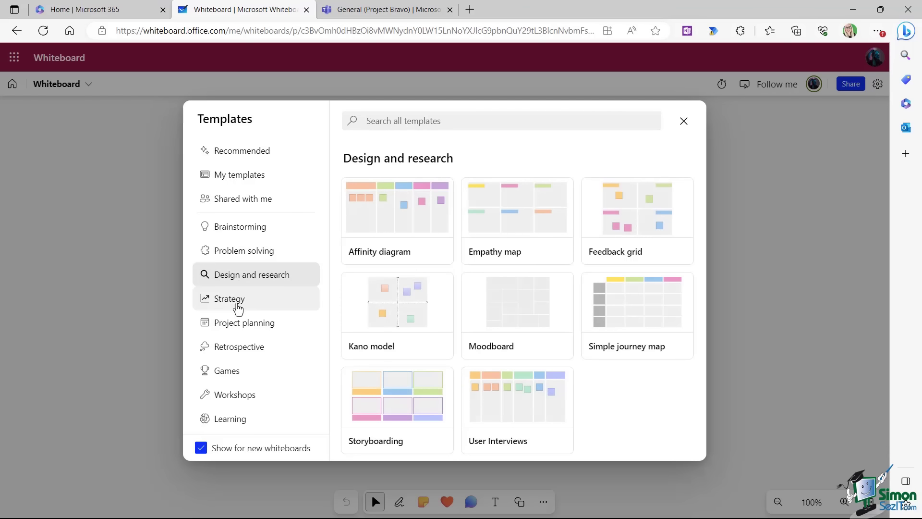
Step: Preview the Storyboarding template, add it to the new whiteboard and deselect it
mouse_move(371, 410)
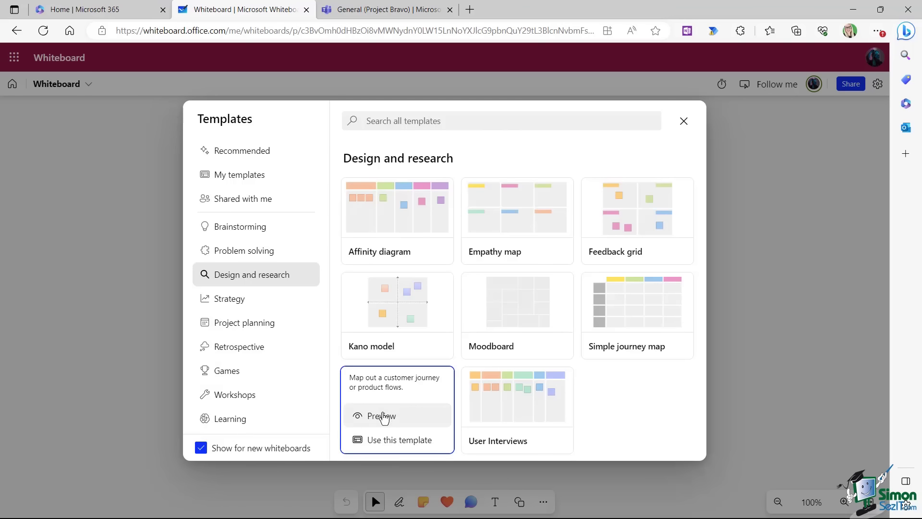
left_click(382, 416)
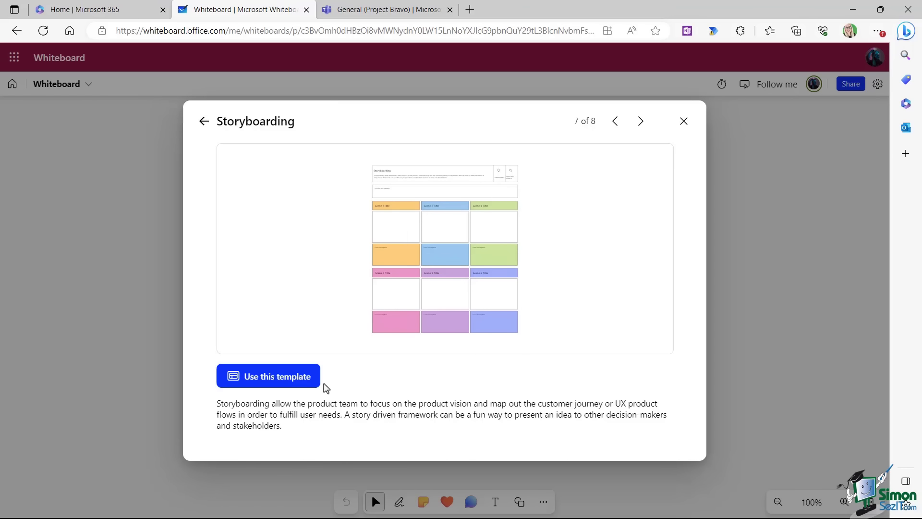
left_click(253, 379)
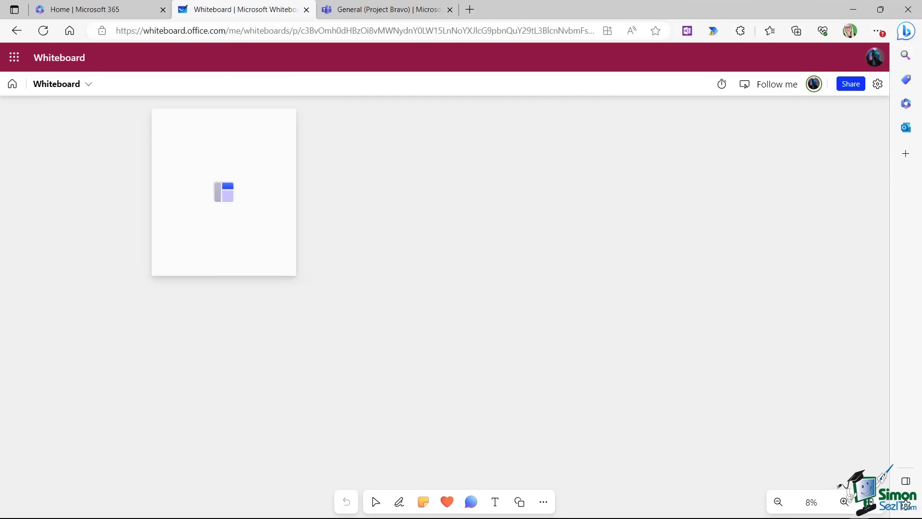
left_click_drag(366, 170, 214, 111)
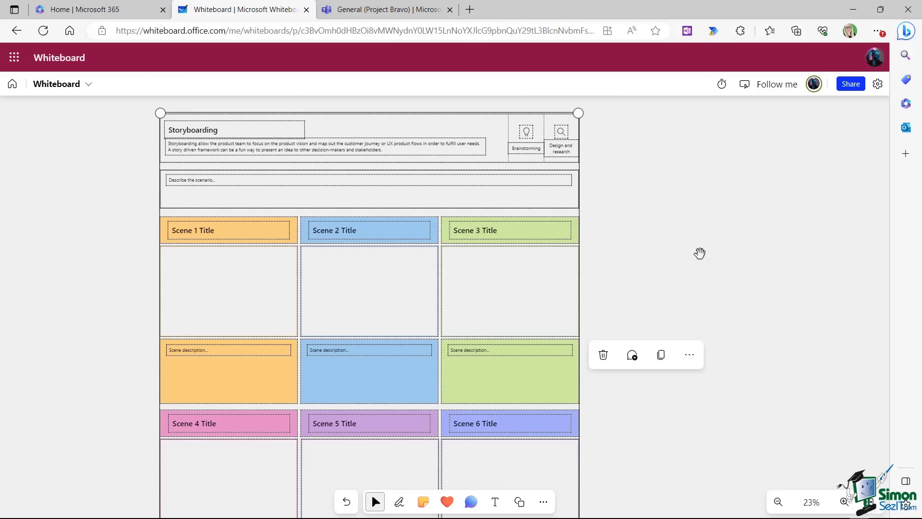
left_click(700, 253)
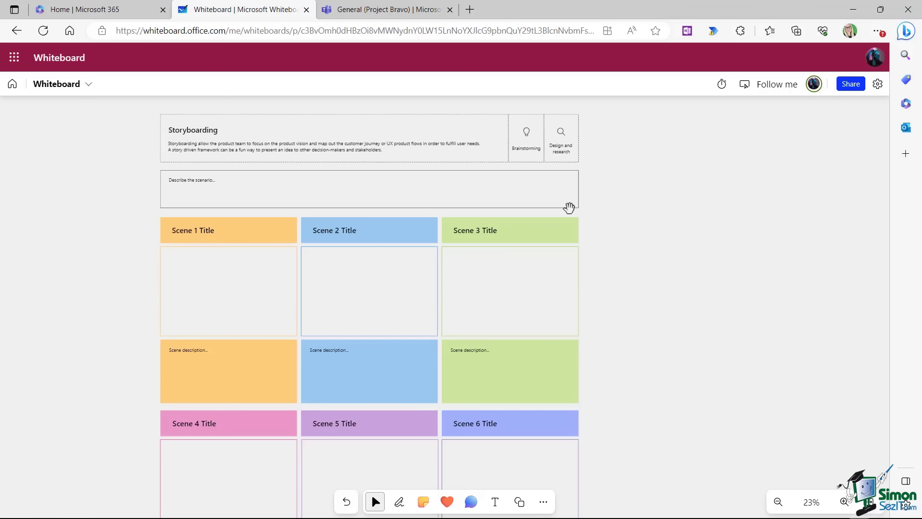
Step: Rename the new board as Storyboard and return to the whiteboard list
left_click(90, 86)
left_click_drag(92, 123, 23, 120)
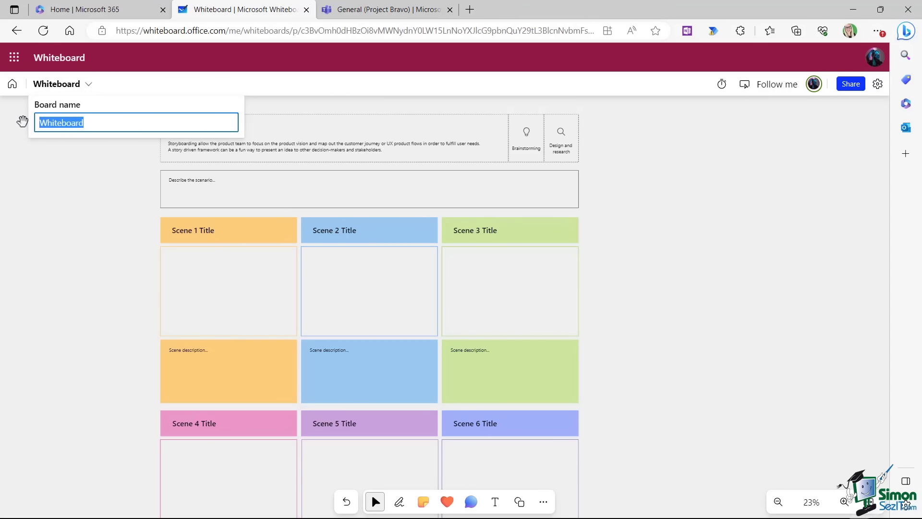
type("Story")
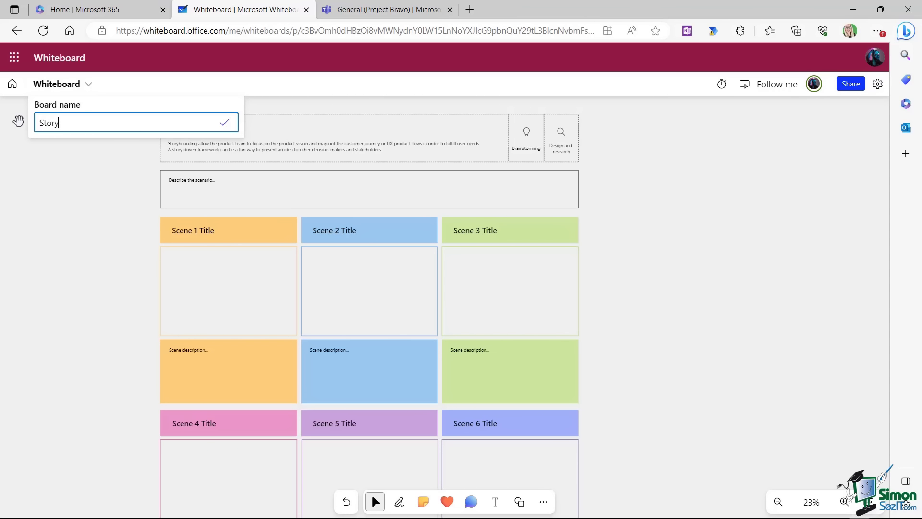
type("board")
key("Return")
left_click(12, 83)
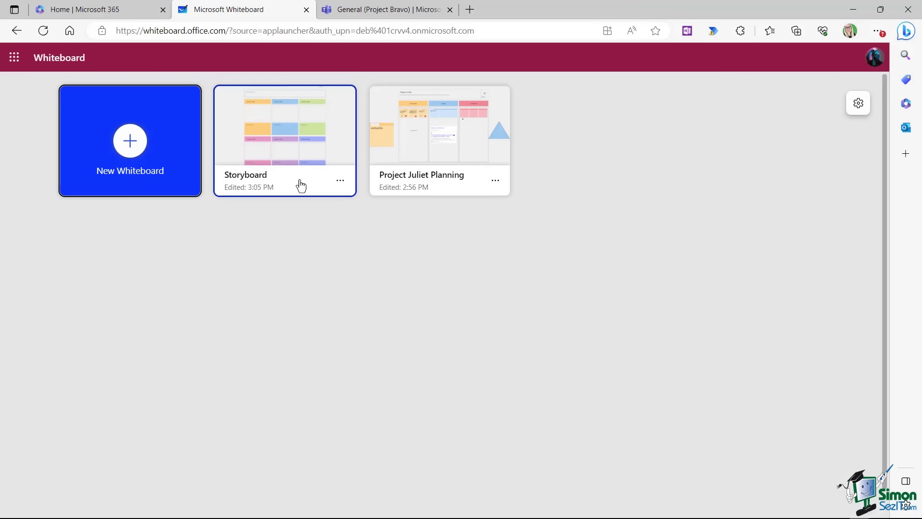
Step: Review the Storyboard board's management options in the list and the sharing options inside the board
left_click(341, 182)
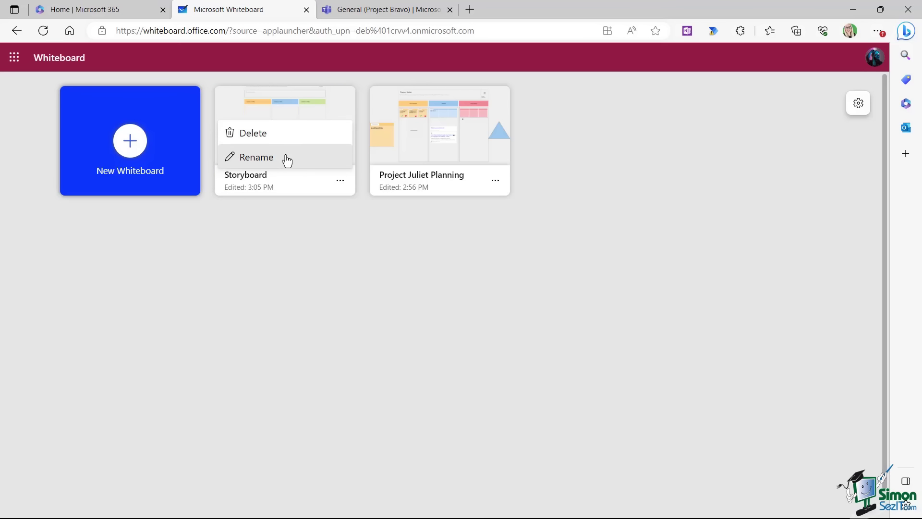
left_click(268, 136)
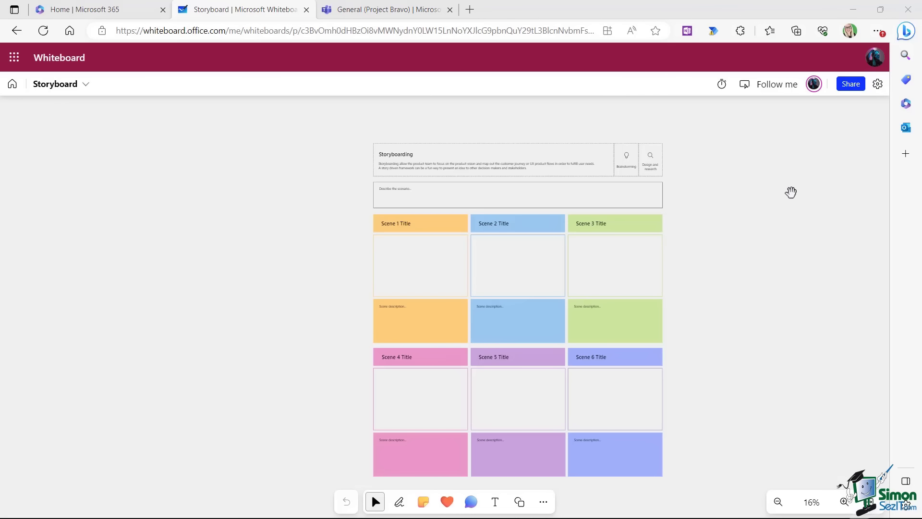
left_click(851, 85)
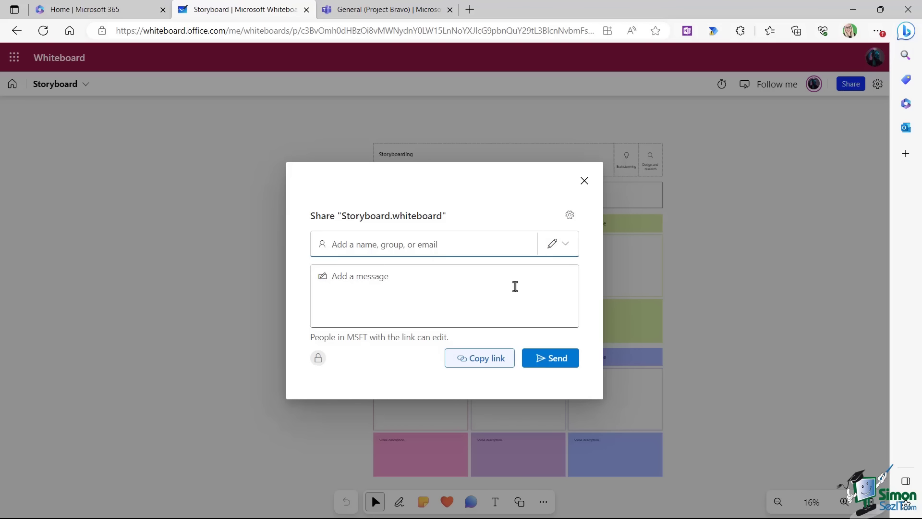
left_click(584, 181)
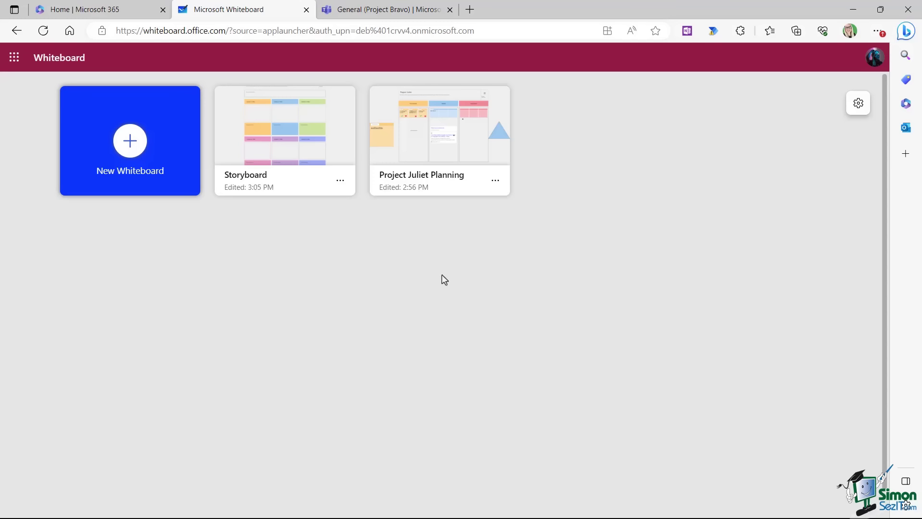
Step: Switch to Microsoft Teams and start an instant meeting in Project Bravo's General channel, keeping computer audio
left_click(389, 9)
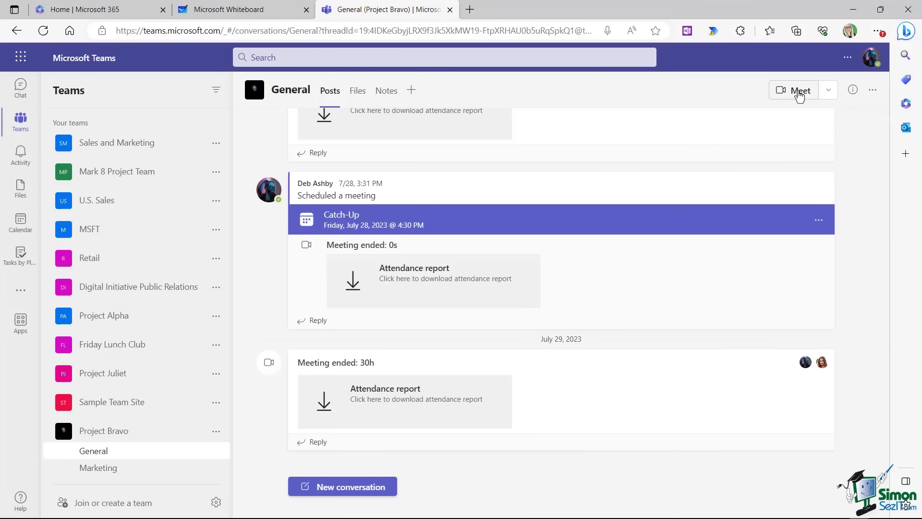
left_click(799, 94)
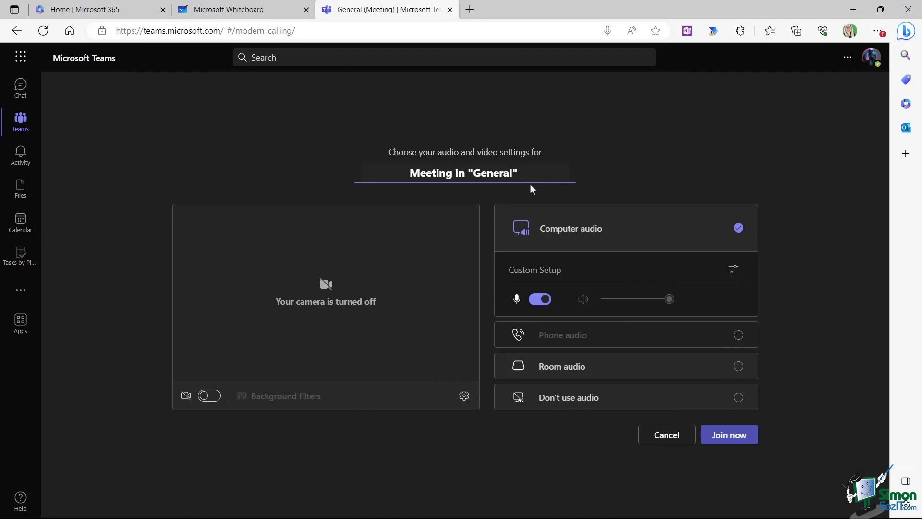
left_click(730, 444)
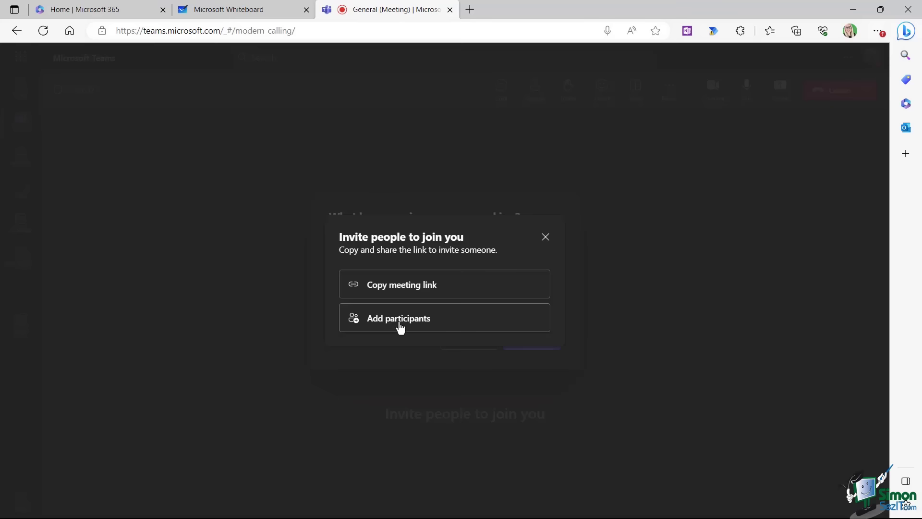
Step: Dismiss the spoken-language prompt and request that the last suggested participant join the meeting
left_click(397, 325)
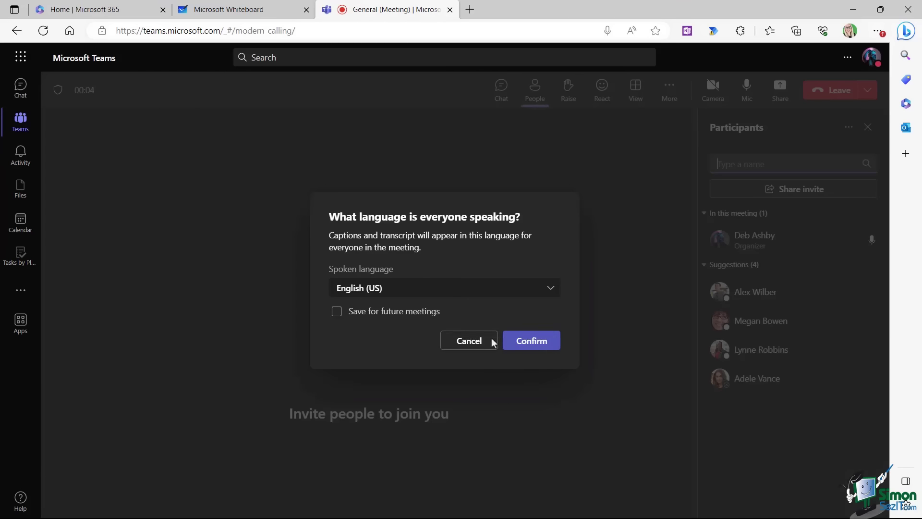
left_click(492, 342)
mouse_move(764, 383)
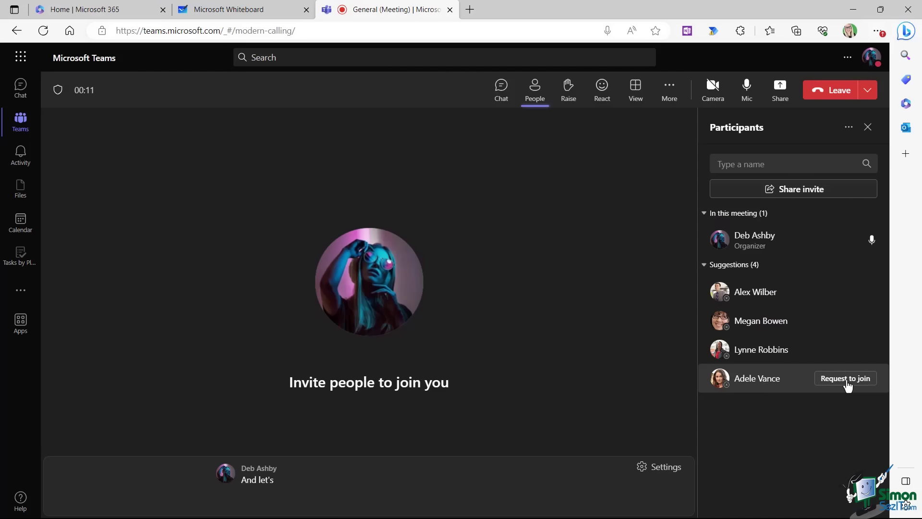
left_click(846, 379)
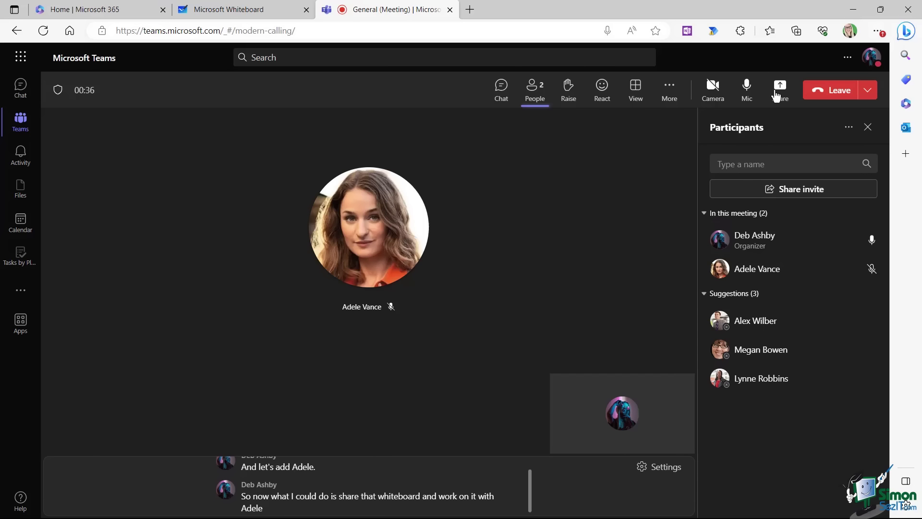
Step: Share the existing Project Juliet Planning board in the meeting through Microsoft Whiteboard
left_click(777, 94)
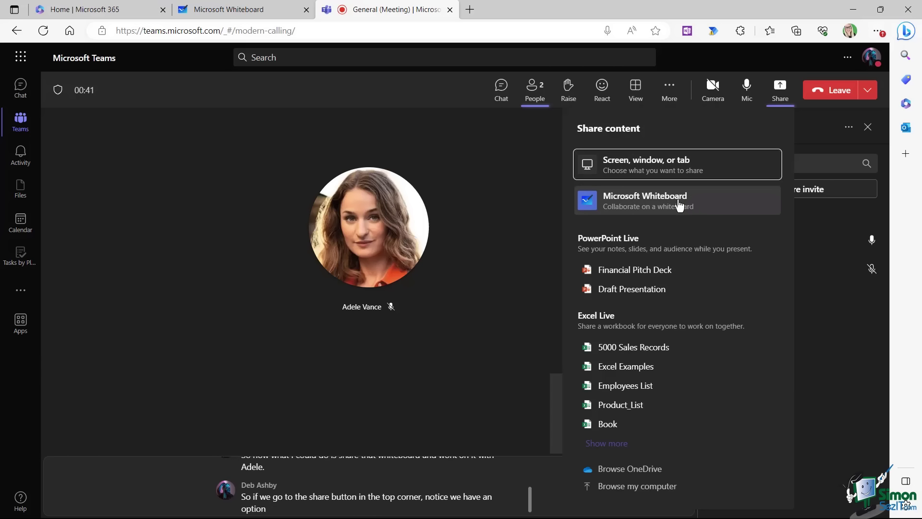
left_click(679, 205)
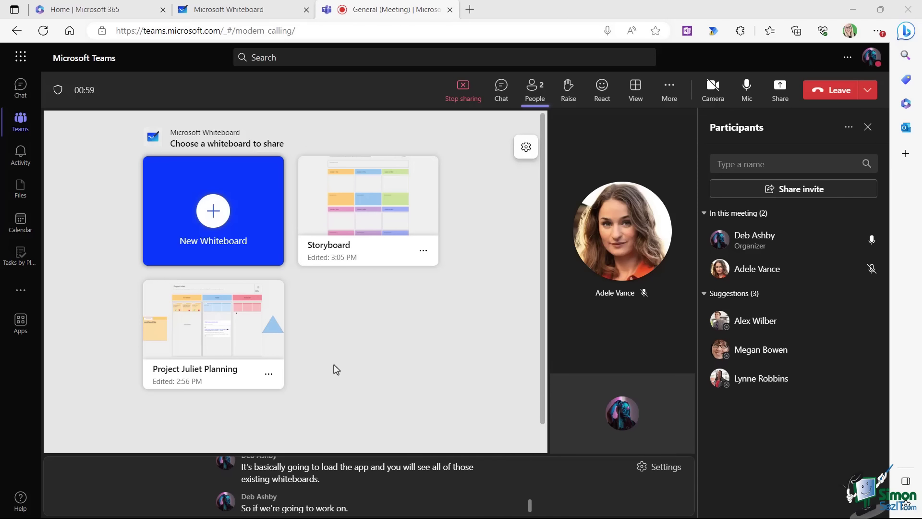
left_click(202, 334)
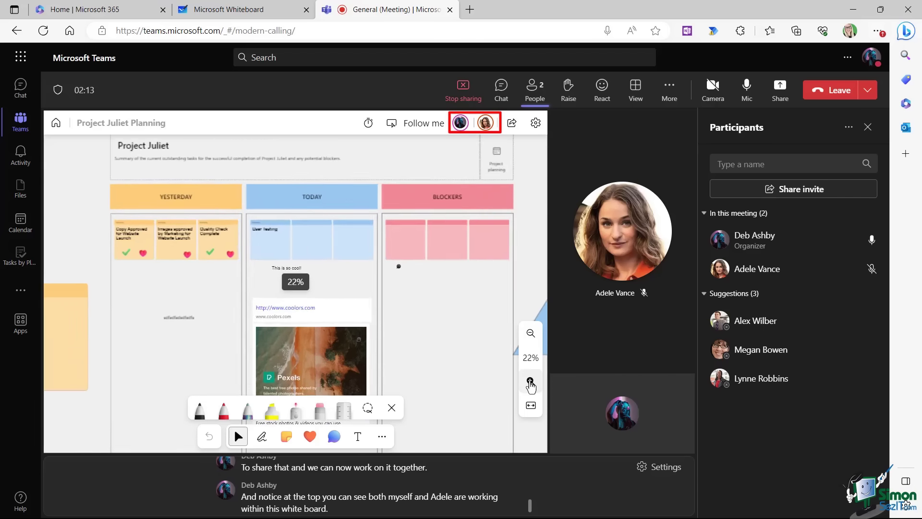
Step: Add a heart reaction beside the "This is so cool!" text in the Today column
left_click(531, 381)
left_click(531, 381)
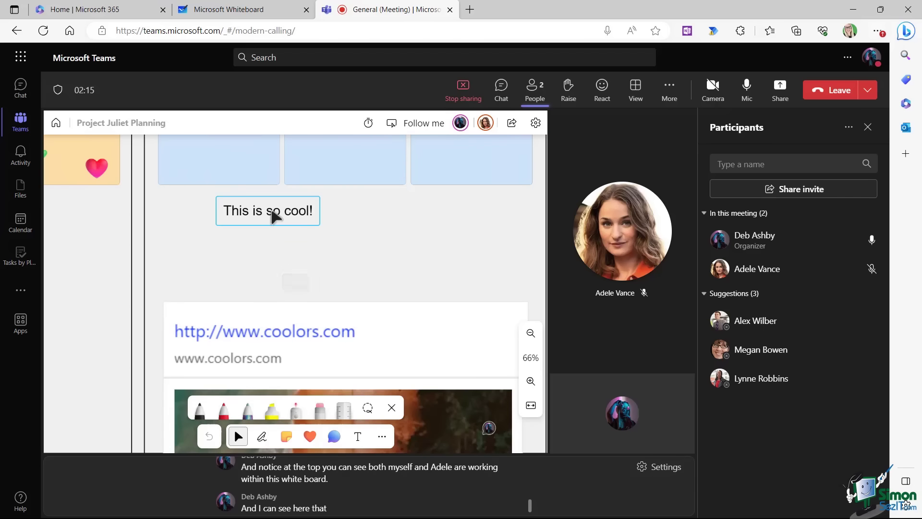
left_click(273, 214)
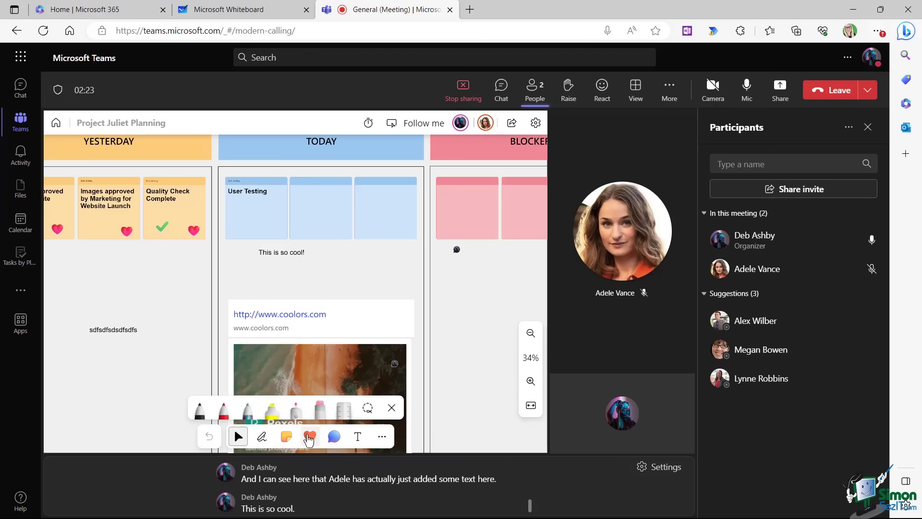
left_click(310, 436)
left_click(273, 383)
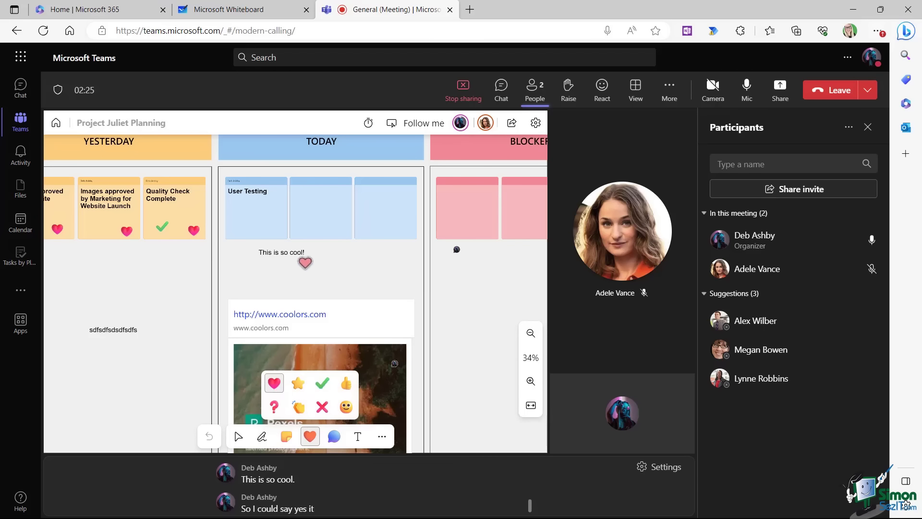
left_click(312, 255)
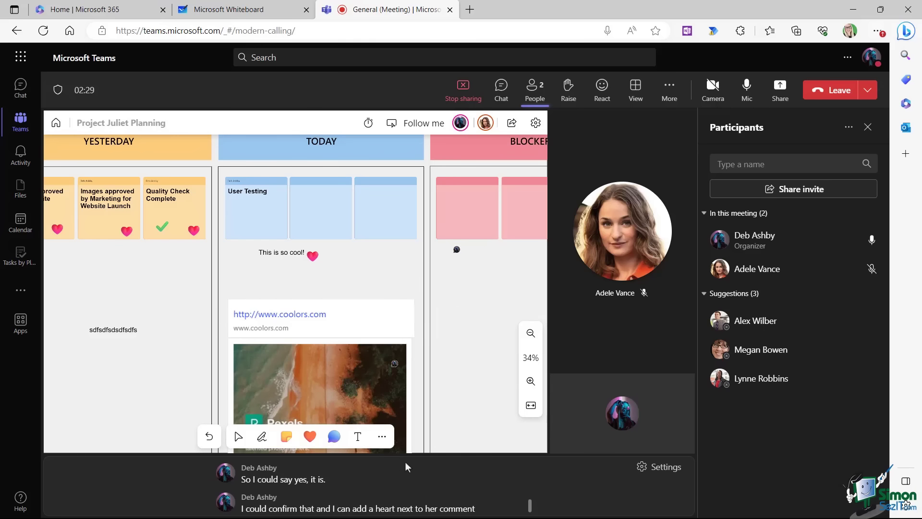
Step: View the whole shared board and check its setting for whether other participants can edit
left_click(531, 334)
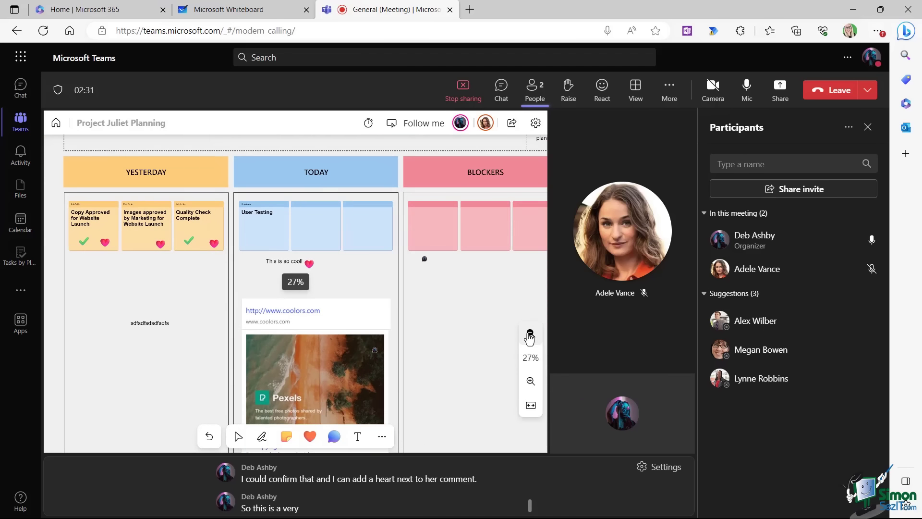
left_click(531, 334)
left_click(530, 334)
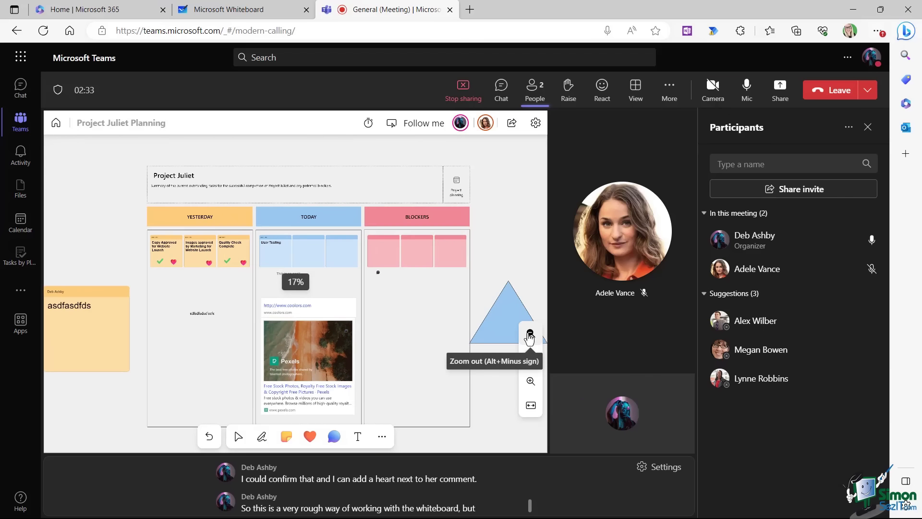
left_click(530, 334)
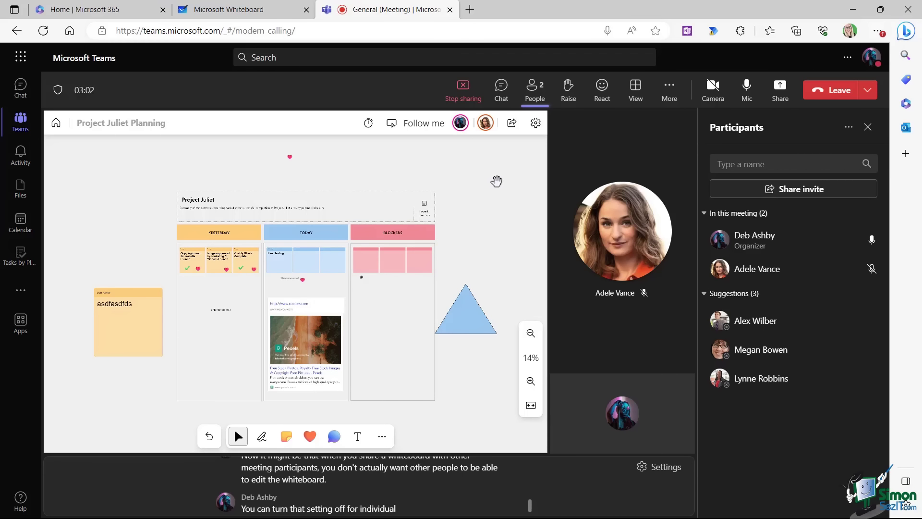
left_click(536, 123)
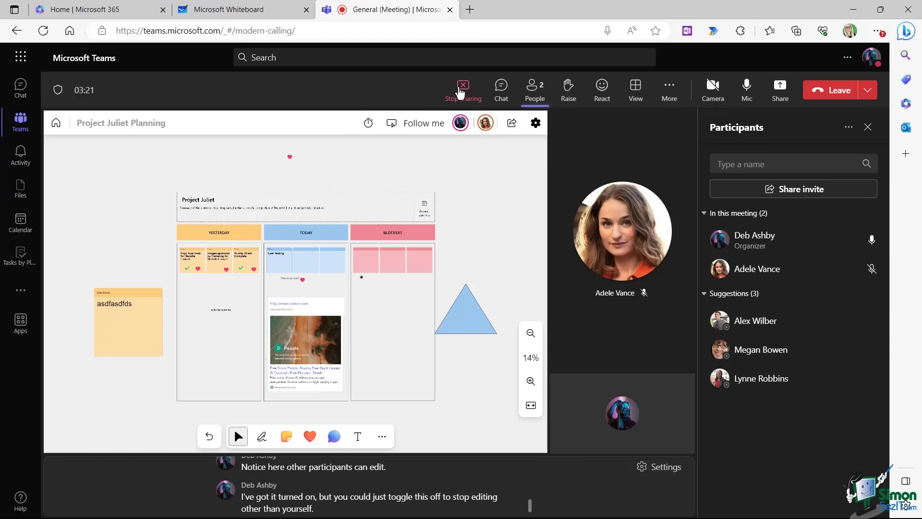
Step: Stop sharing the whiteboard in the meeting and switch to the Microsoft Whiteboard browser tab
left_click(463, 93)
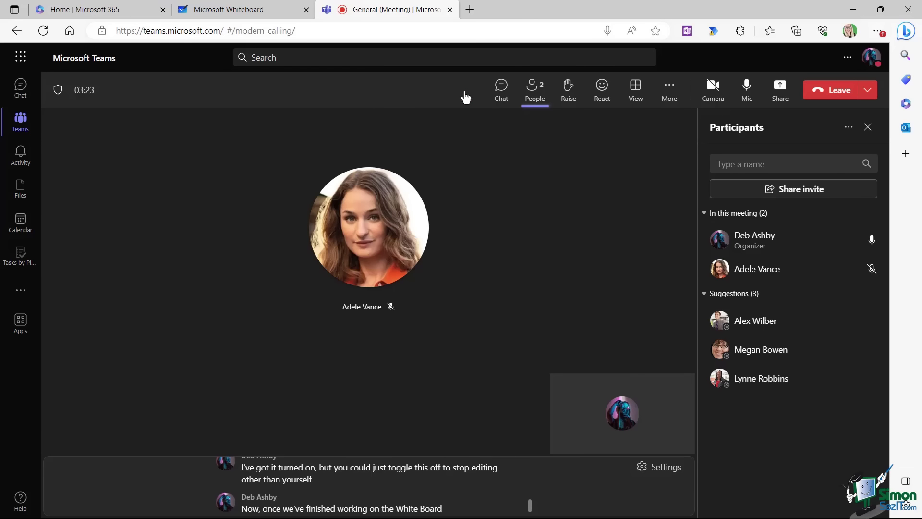
left_click(251, 13)
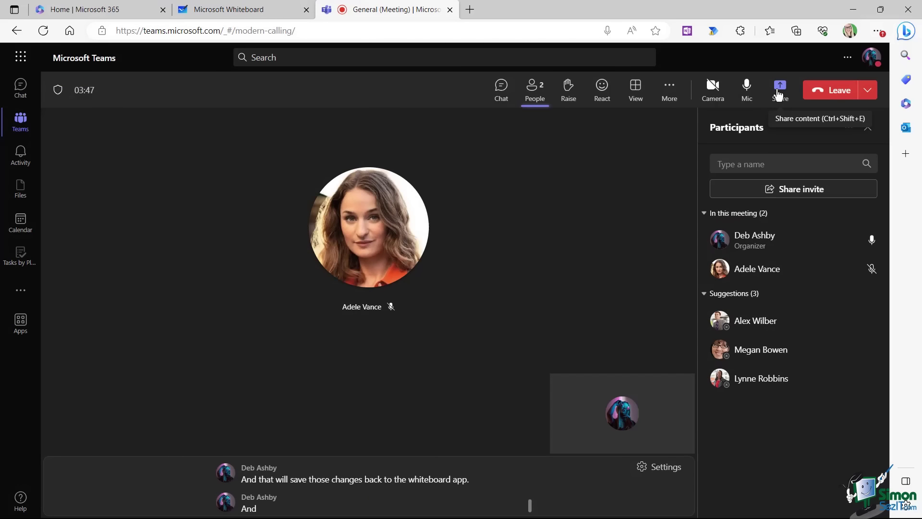
Step: Share a new Microsoft Whiteboard in the meeting, starting it with a blank canvas instead of a template
left_click(780, 91)
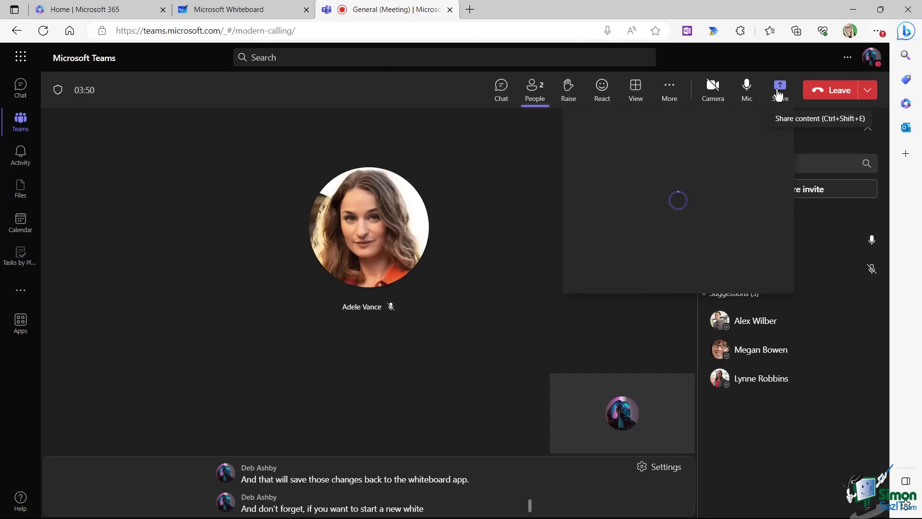
left_click(624, 207)
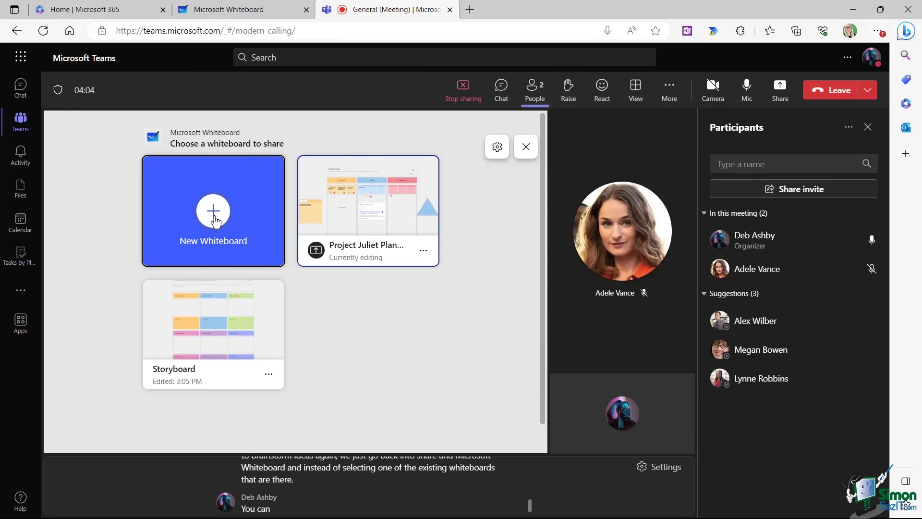
left_click(213, 214)
mouse_move(423, 287)
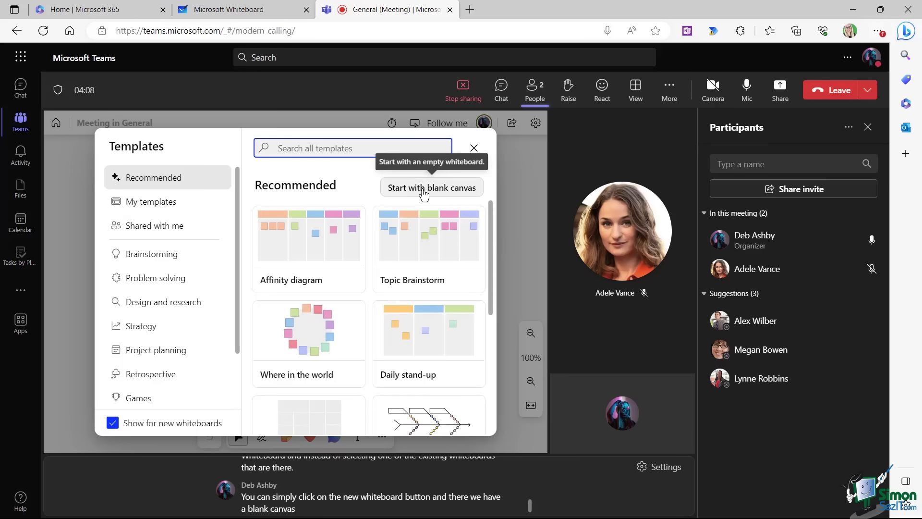
left_click(425, 190)
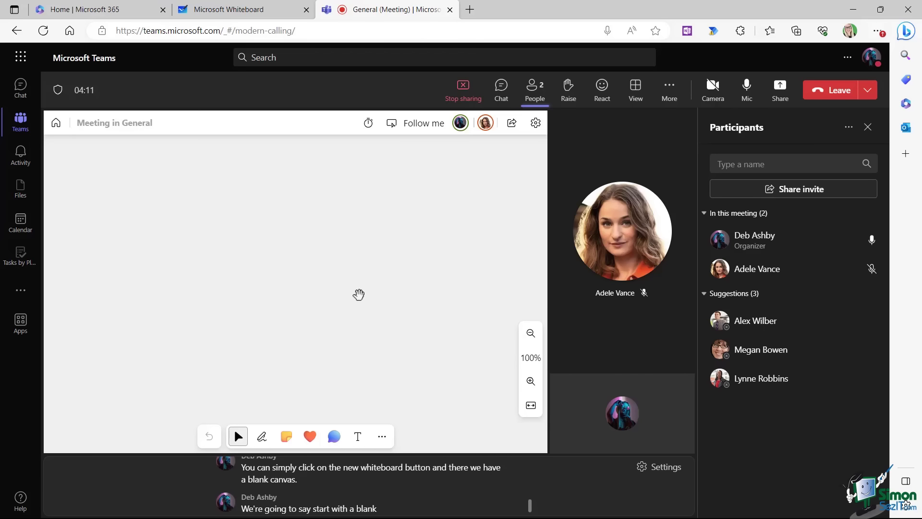
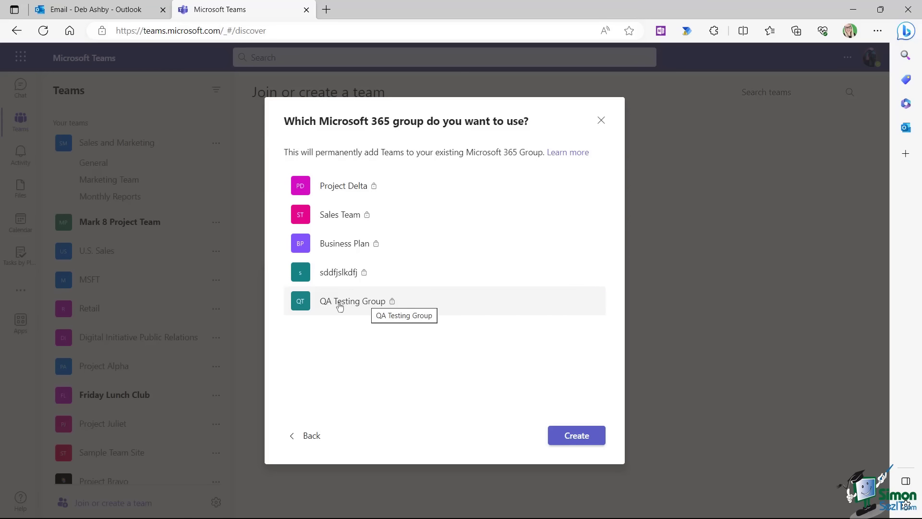
Step: Create the team from the QA Testing Group Microsoft 365 group and add a standard channel named "Issues and Problems" to it
left_click(570, 437)
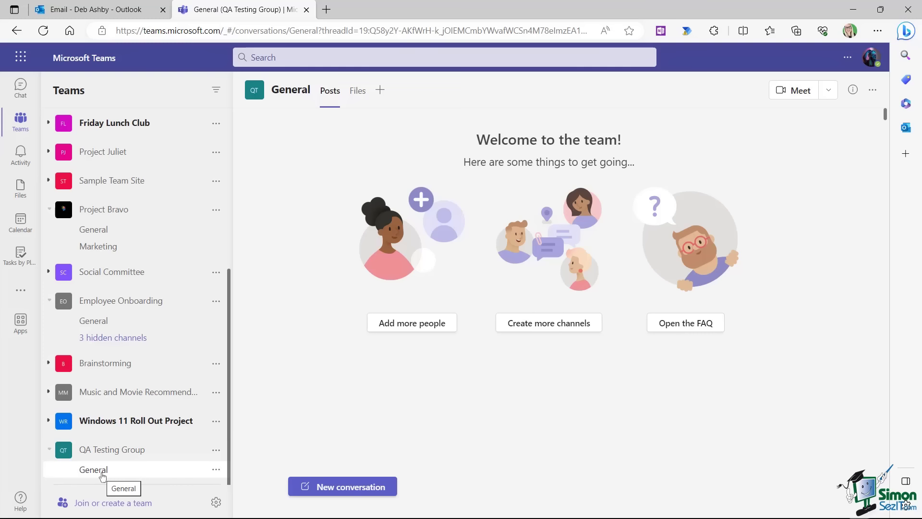
left_click(216, 450)
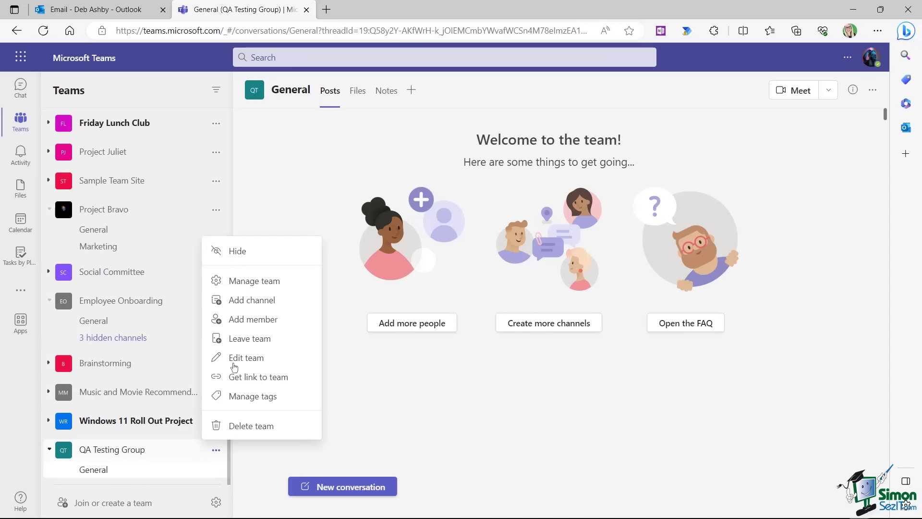
left_click(247, 303)
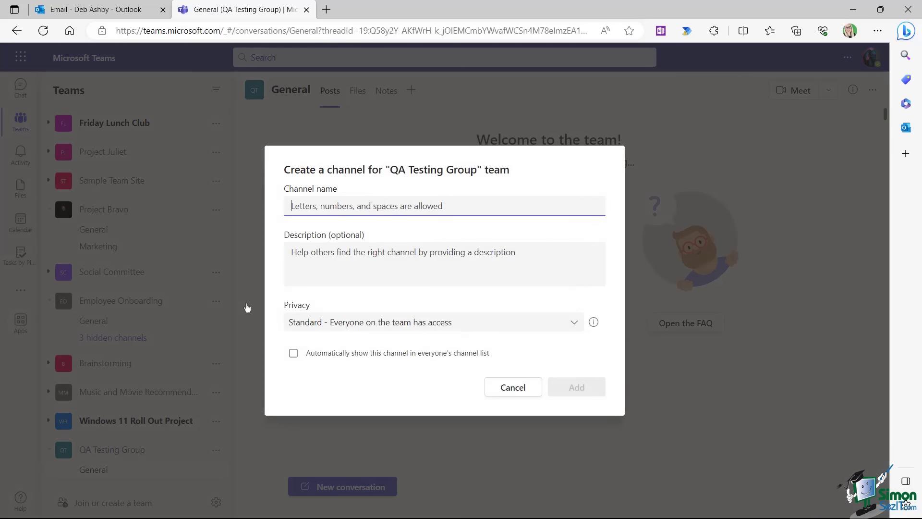
type("Issues and")
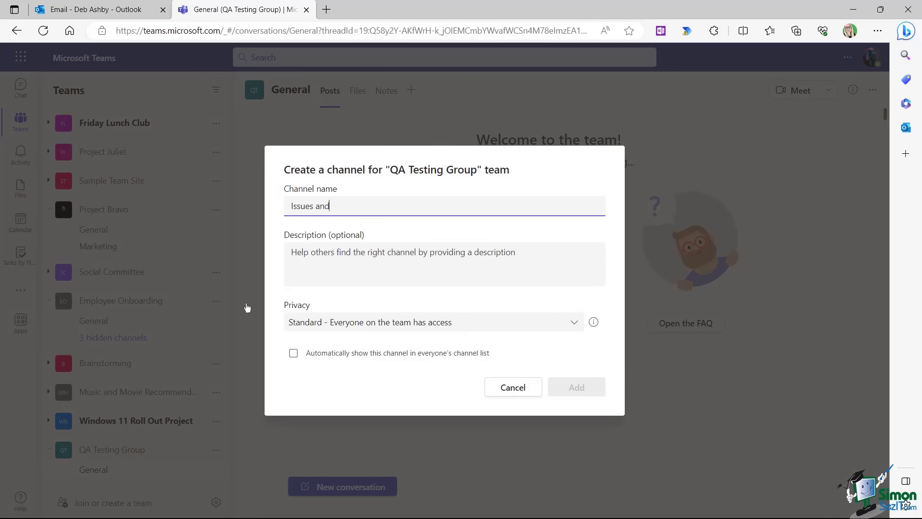
type(" Problems")
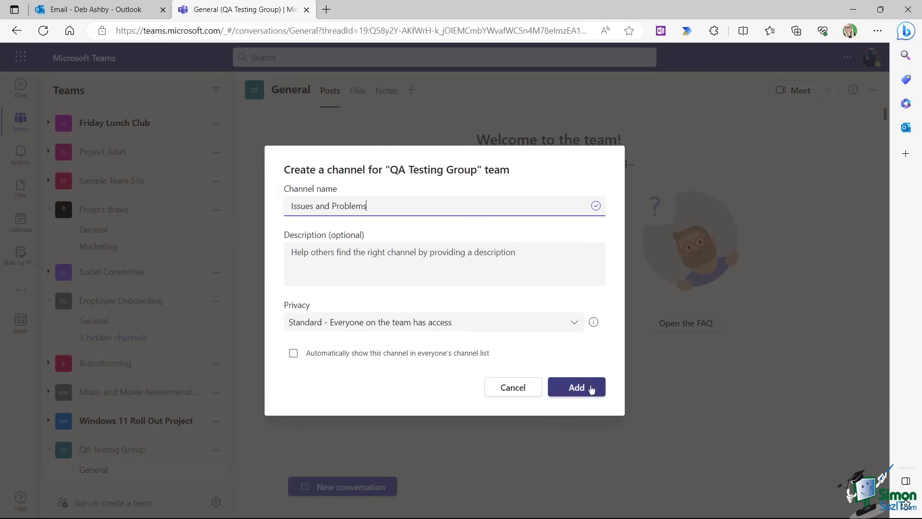
left_click(591, 389)
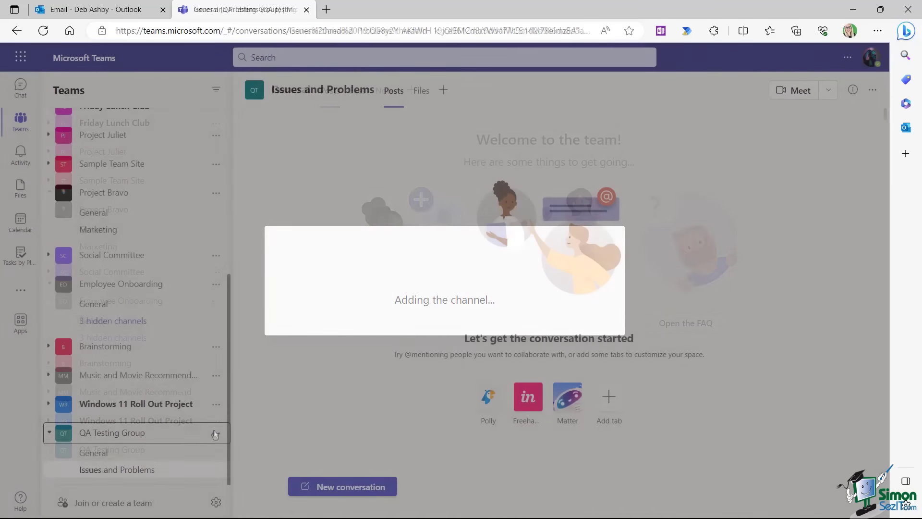
Step: Add a second standard channel named "Change Management" to the QA Testing Group team
left_click(216, 434)
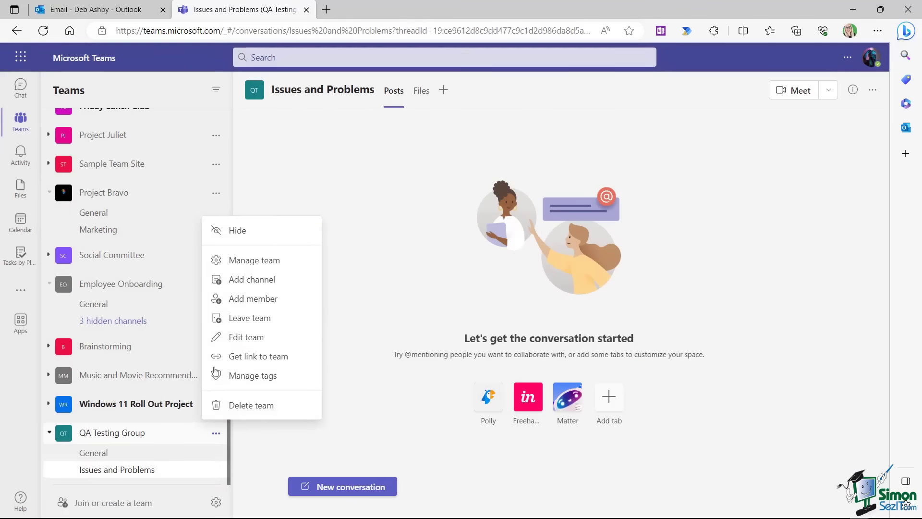
left_click(246, 280)
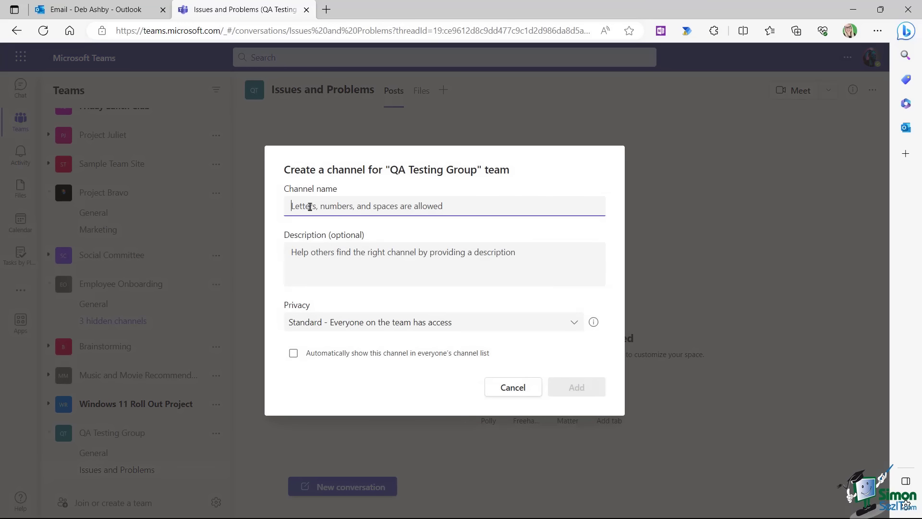
type("Change mana")
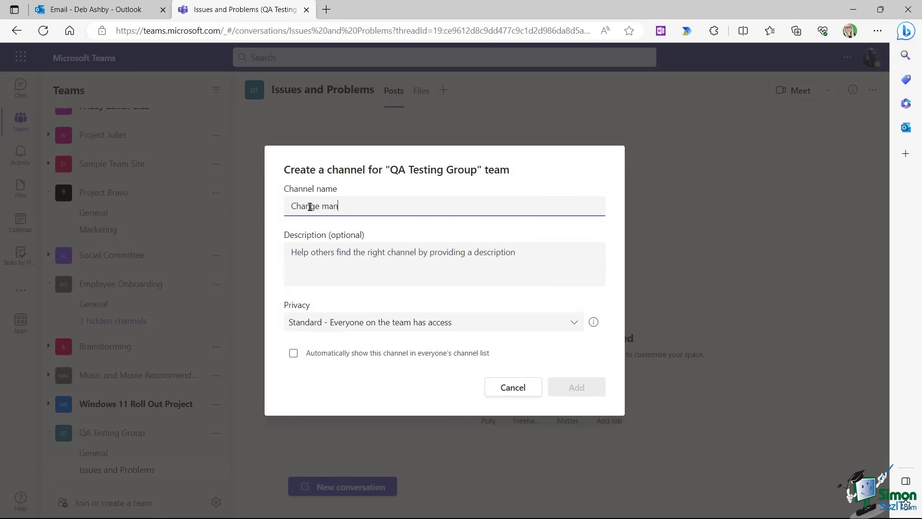
key("BackSpace")
key("BackSpace")
key("BackSpace")
key("BackSpace")
left_click(579, 387)
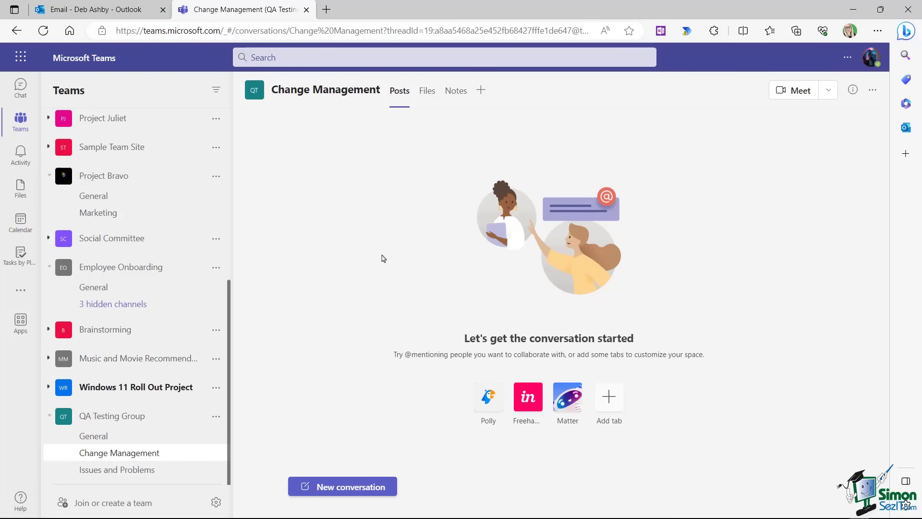
Step: Draft a Change Management channel post reading "Hello everyone and welcome to the team!" with the subject "WELCOME!!!"
left_click(340, 486)
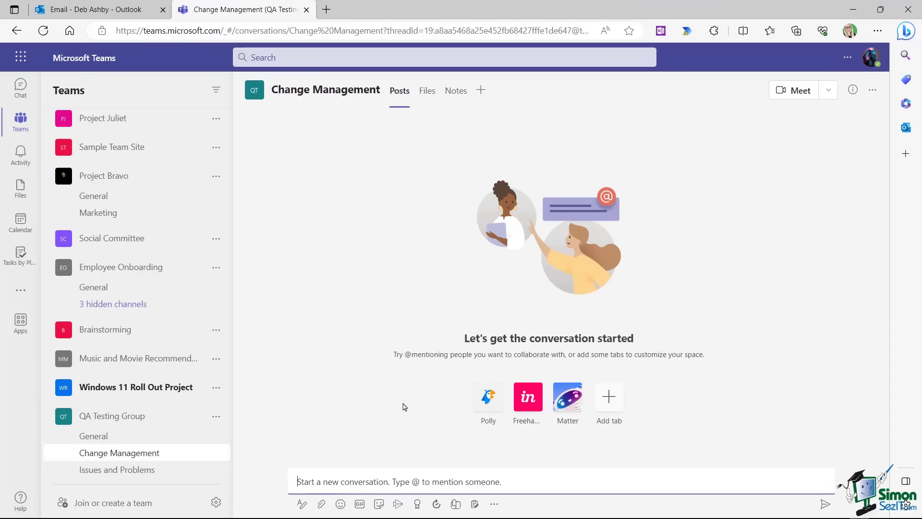
type("Hello everyone and welcome to the team!")
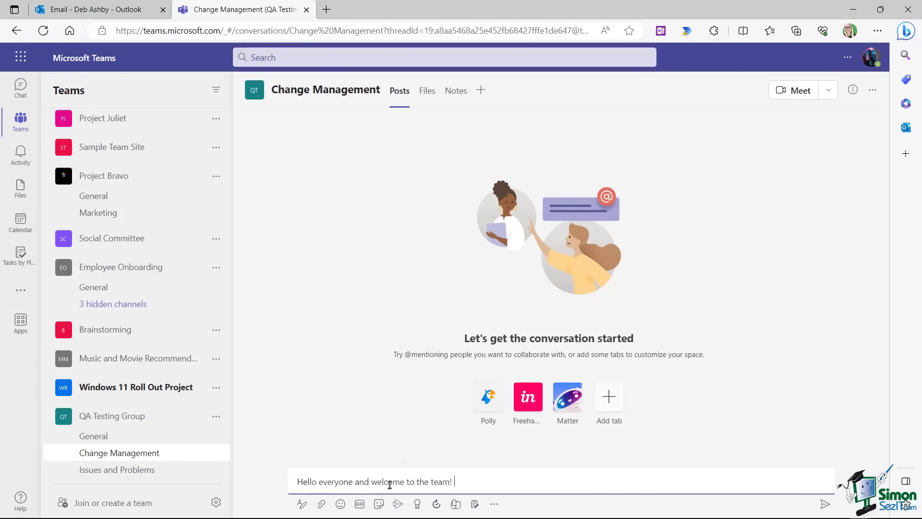
left_click(302, 504)
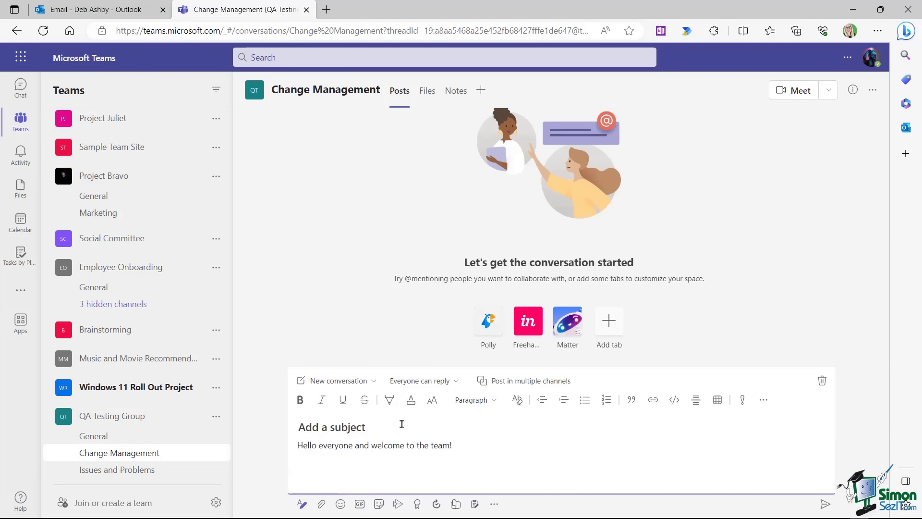
left_click(377, 443)
type("WE")
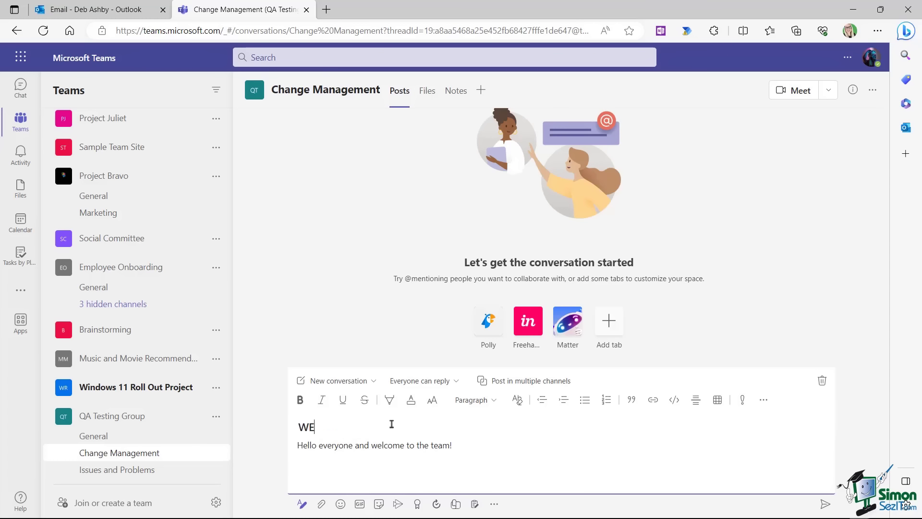
type("LCOME!!!")
Step: Format the welcome message's body text with the Large font size and a red font color
triple_click(361, 445)
left_click(431, 404)
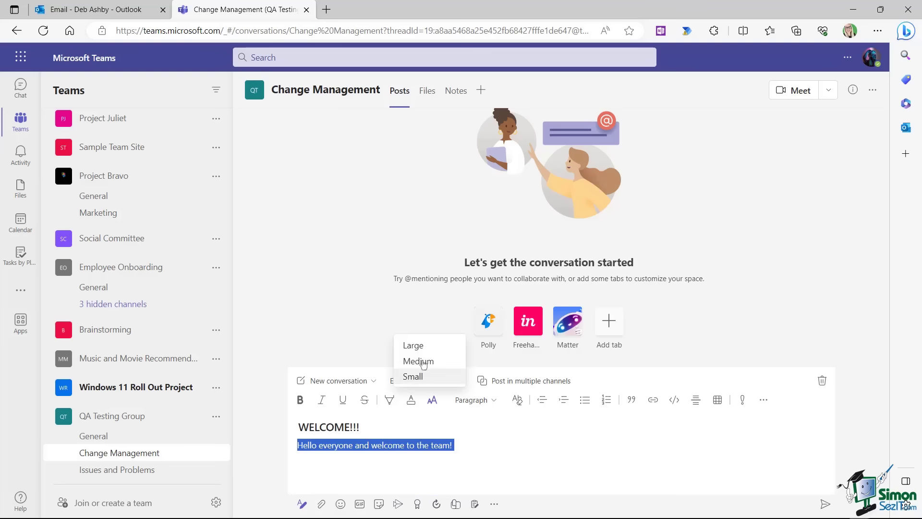
left_click(419, 346)
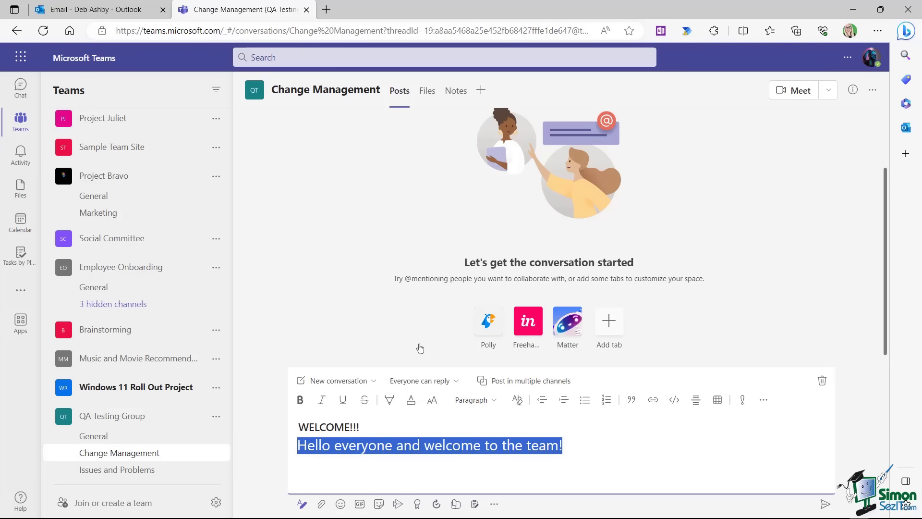
left_click(411, 401)
left_click(406, 375)
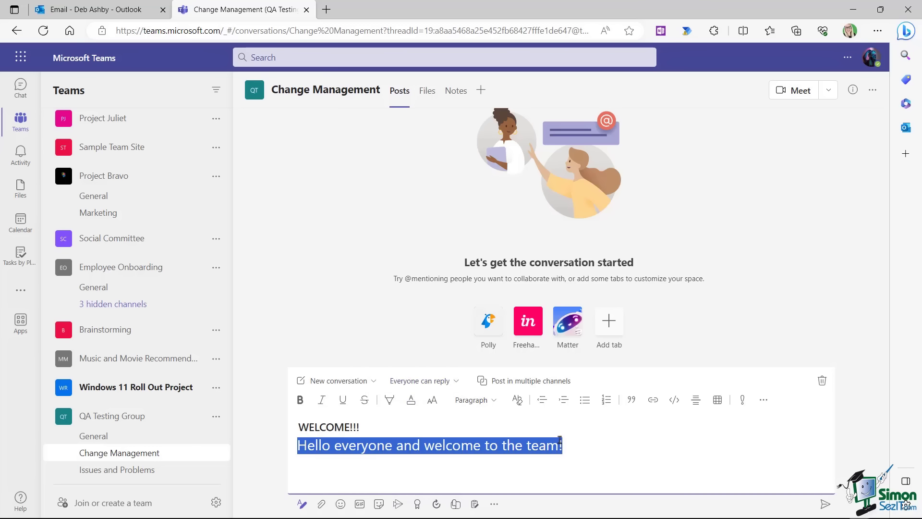
Step: Add a laughing smiley emoji at the end of the welcome message and post it to the channel
left_click(592, 446)
left_click(341, 504)
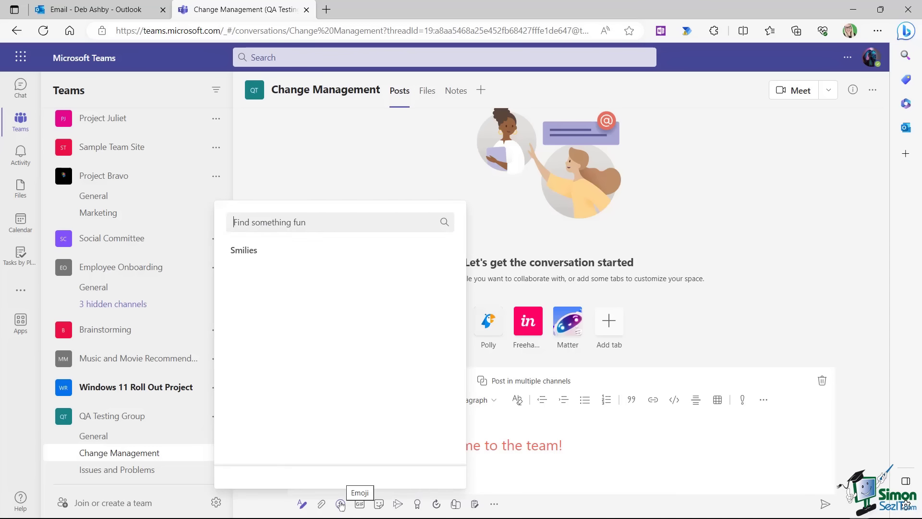
left_click(241, 274)
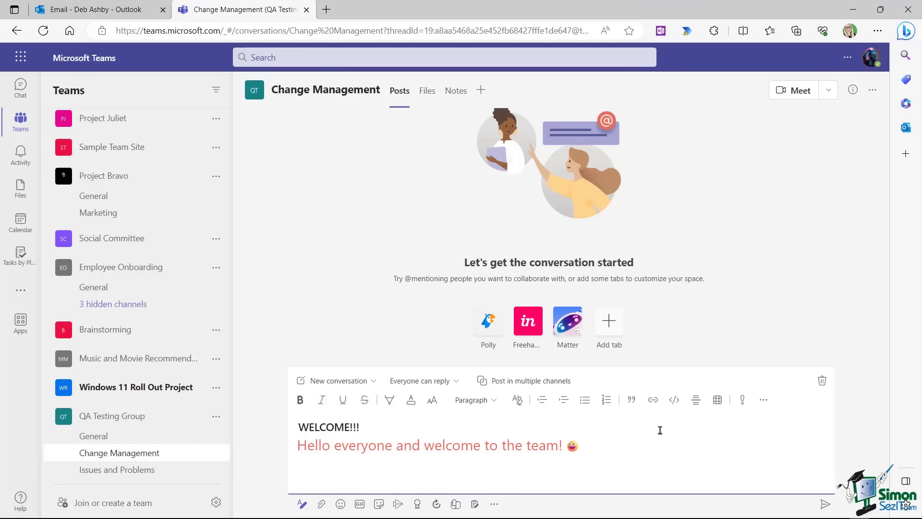
left_click(826, 505)
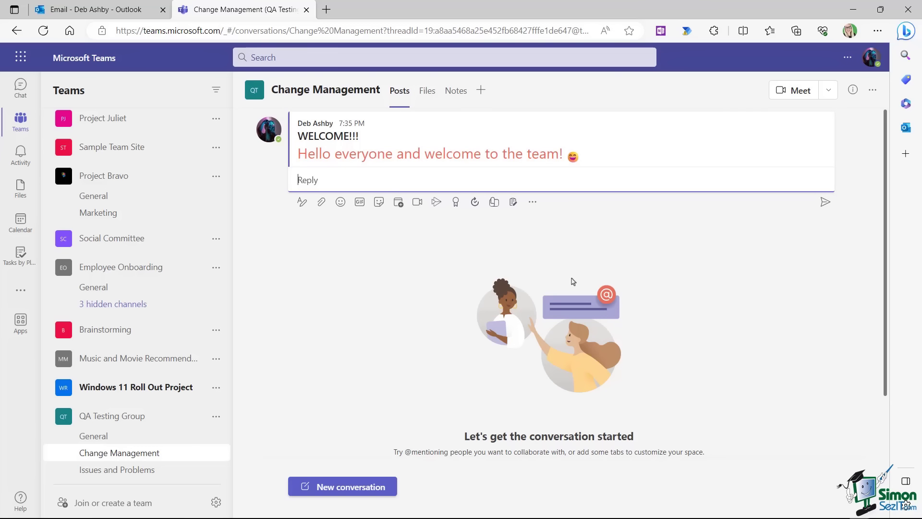
Step: Upload QA Testing Document.docx from the computer's Exercise 5 folder as an attachment and post it in a new channel conversation
left_click(344, 487)
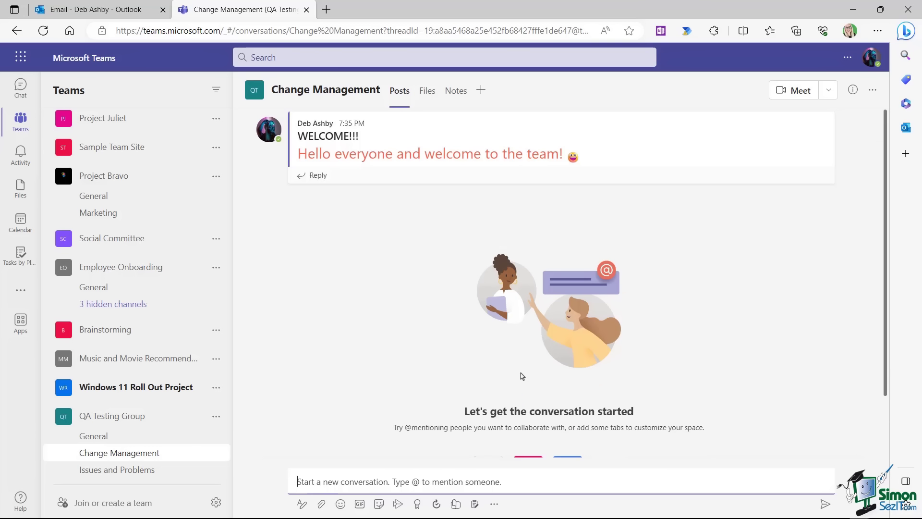
left_click(321, 505)
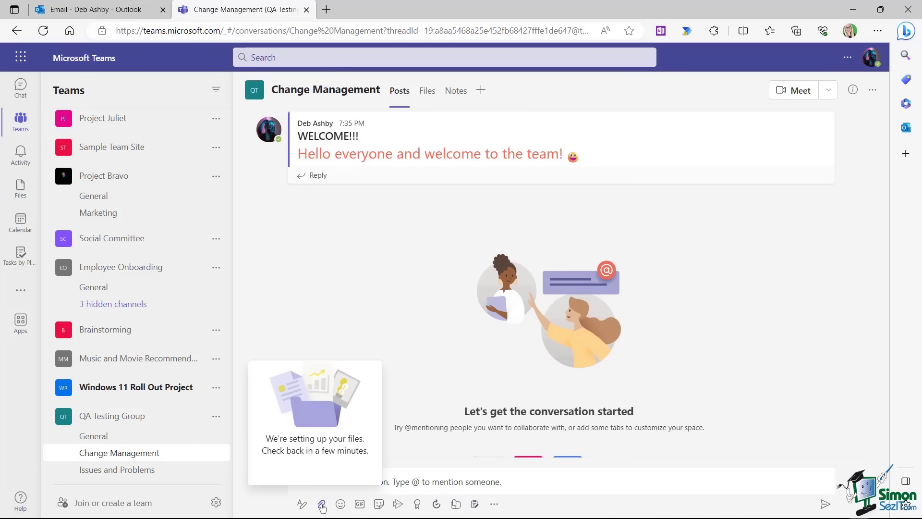
left_click(322, 505)
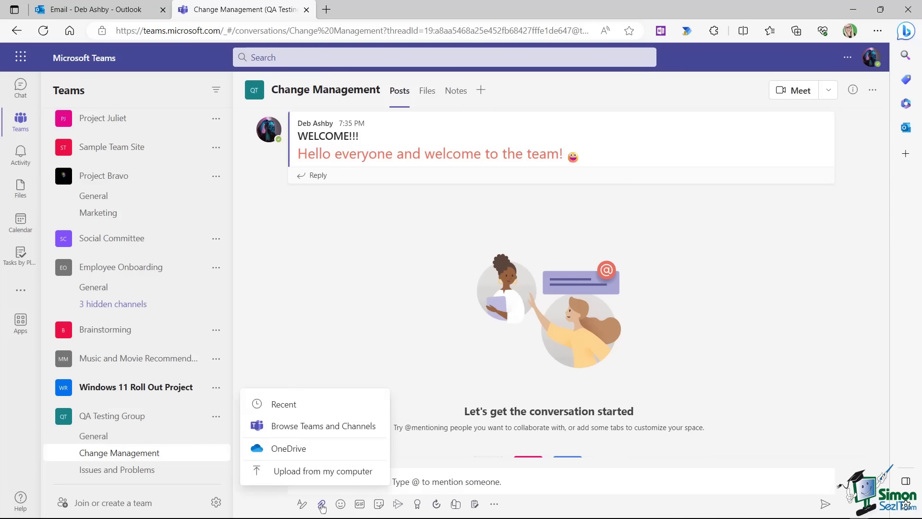
left_click(312, 471)
left_click(147, 174)
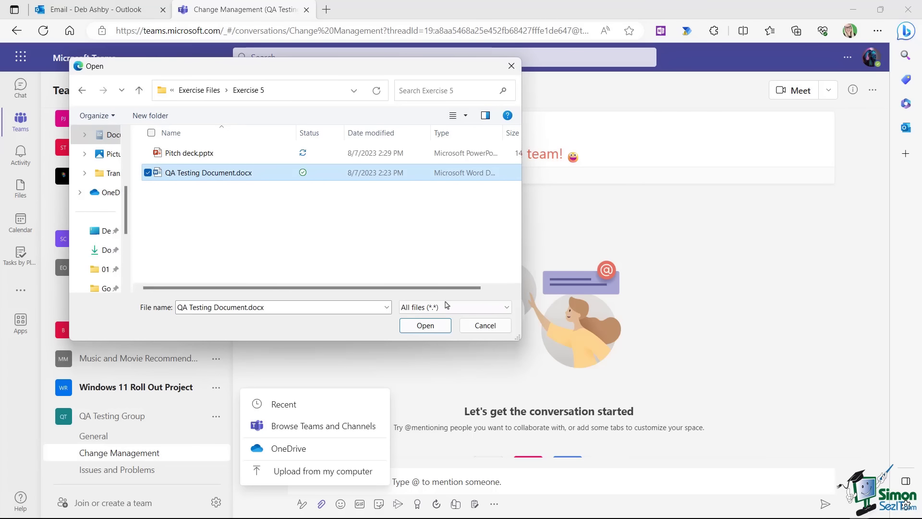
left_click(424, 325)
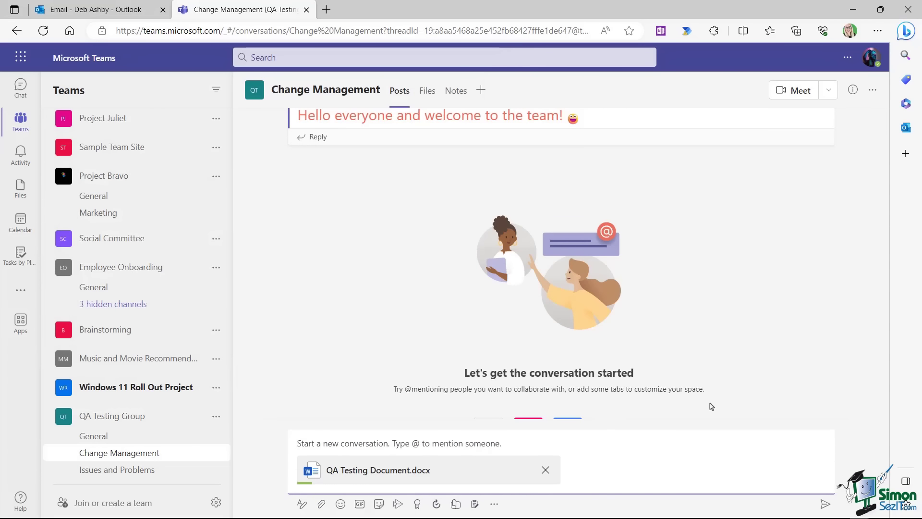
left_click(826, 503)
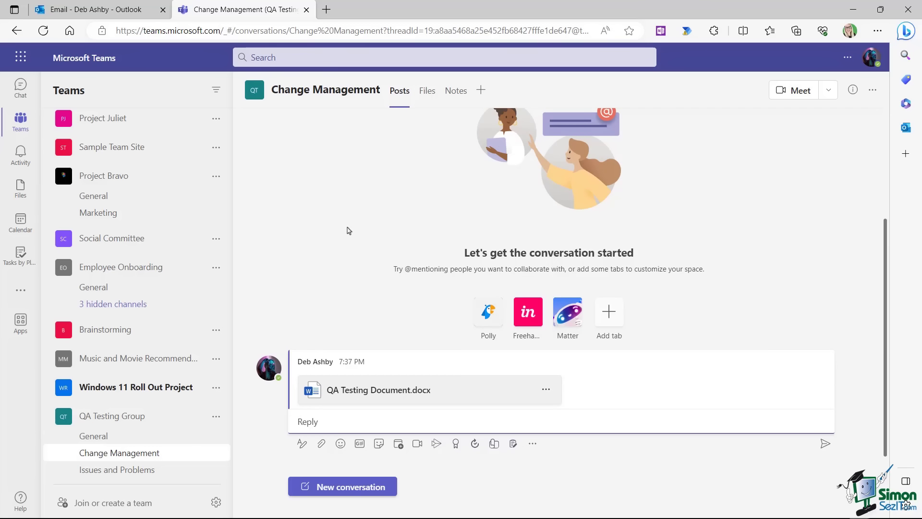
Step: Add an Excel tab to the Change Management channel showing Practice 2.xlsx from the Training Files folder in My files
left_click(427, 92)
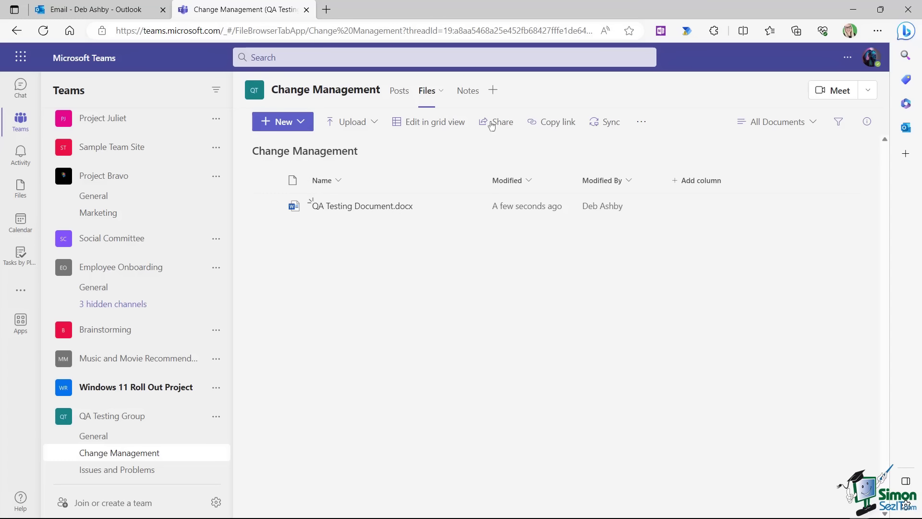
left_click(494, 91)
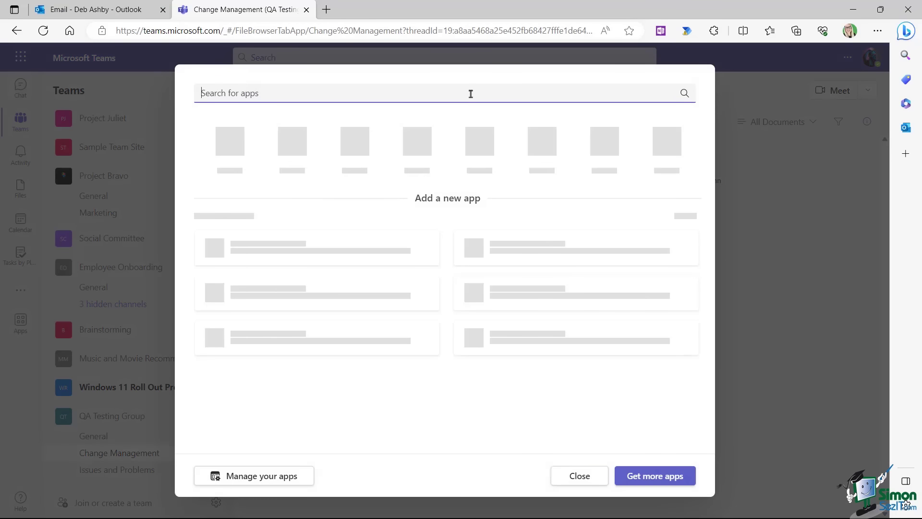
type("ex")
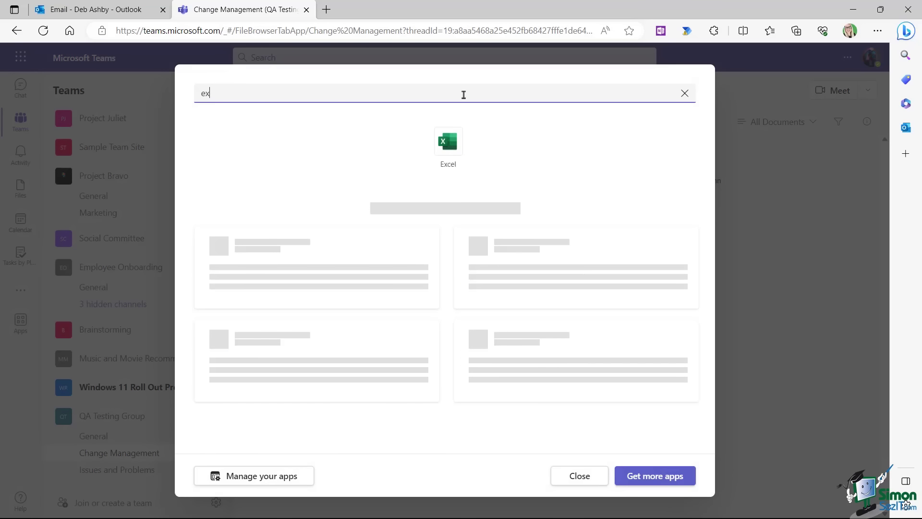
type("cel")
key("Escape")
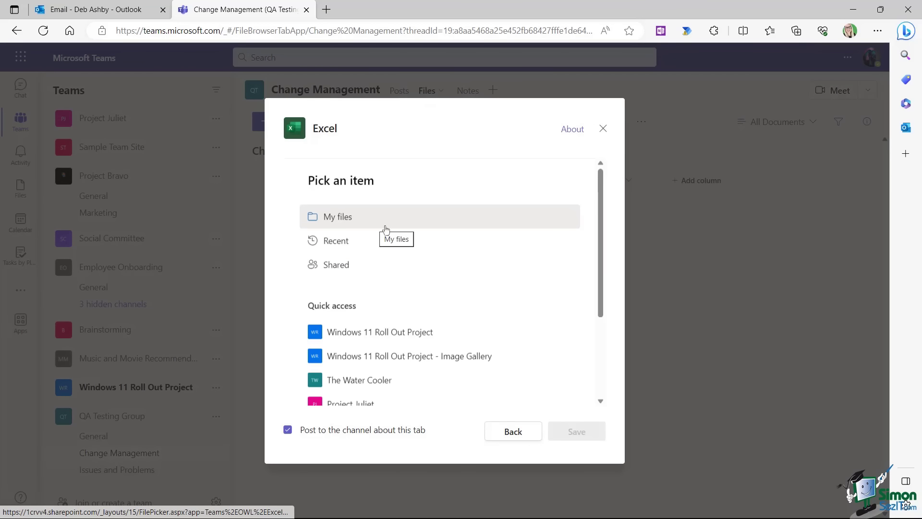
left_click(414, 216)
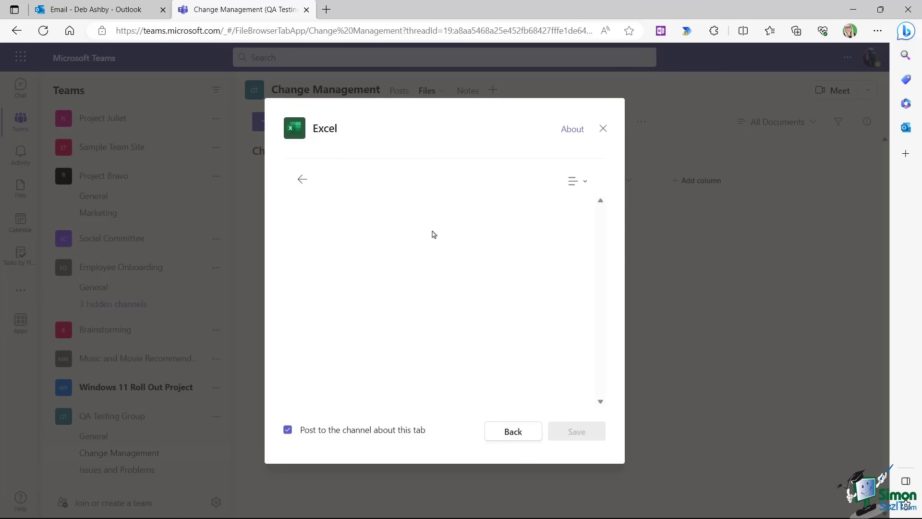
left_click(395, 305)
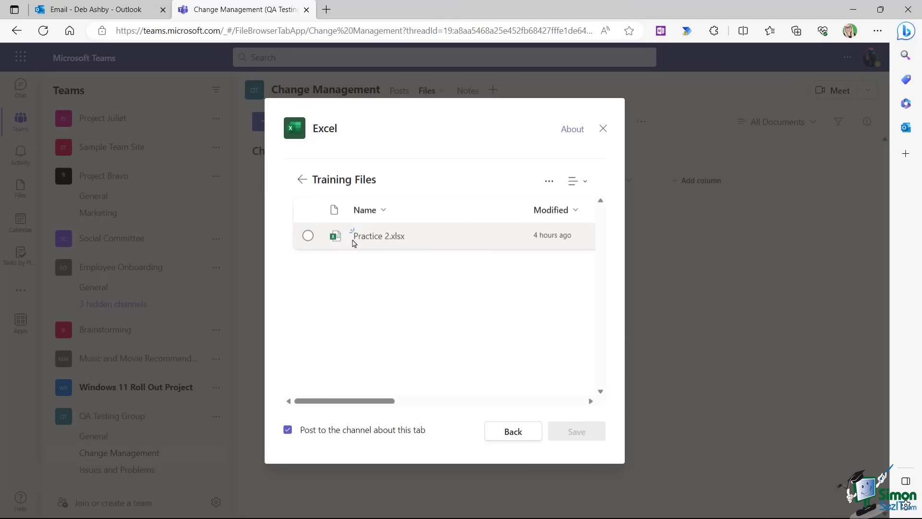
left_click(401, 240)
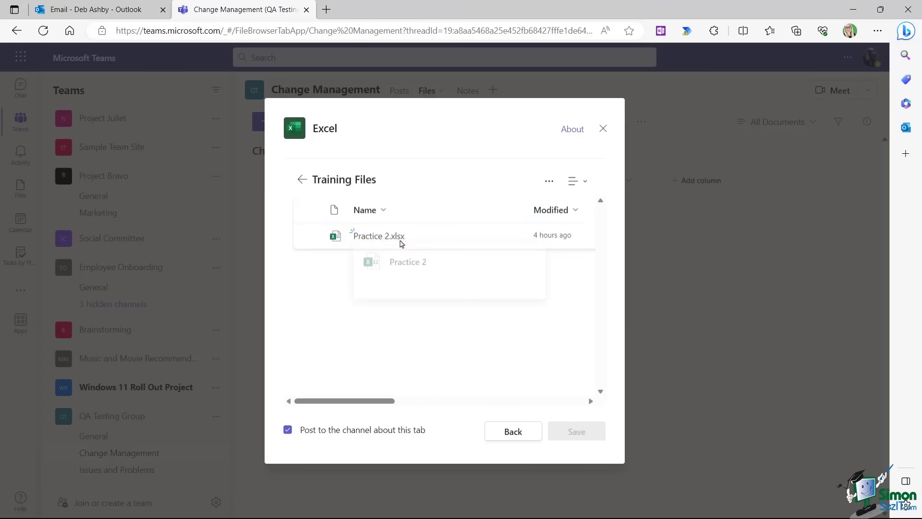
left_click(308, 236)
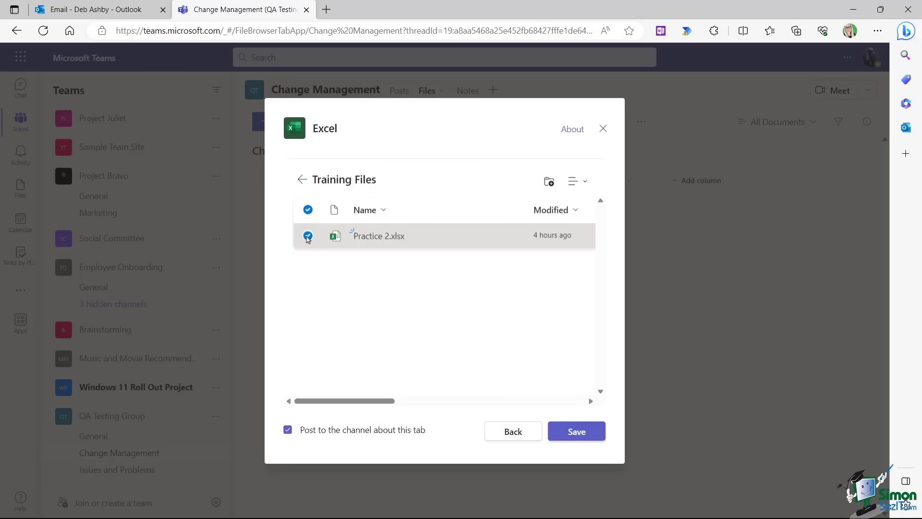
left_click(577, 432)
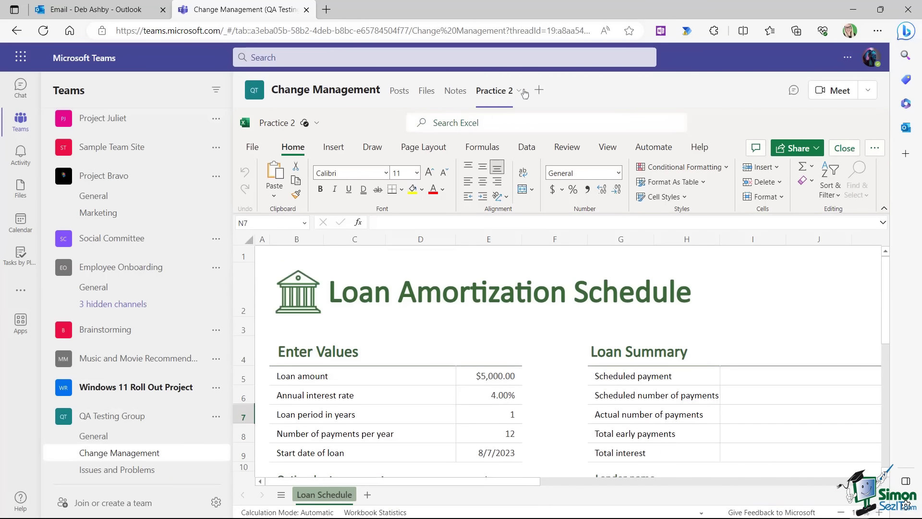
Step: Rename the channel's Practice 2 tab as Financials
left_click(491, 91)
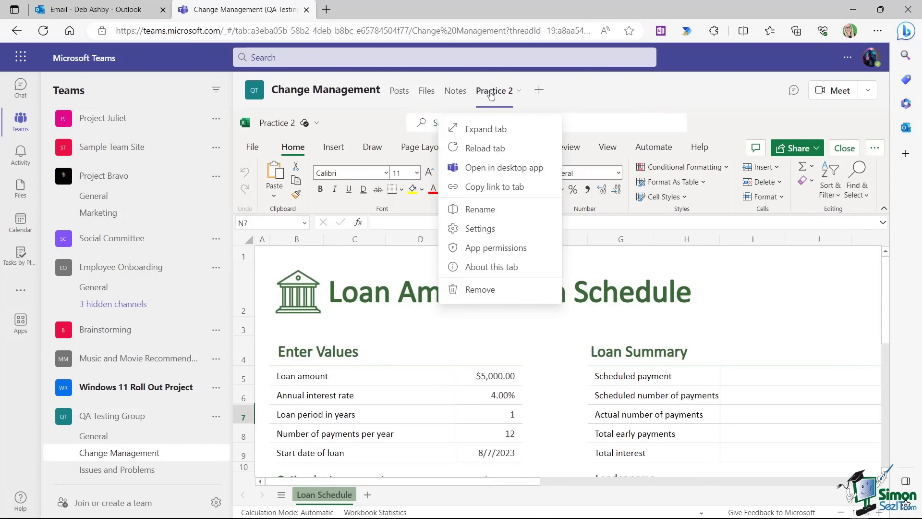
left_click(482, 211)
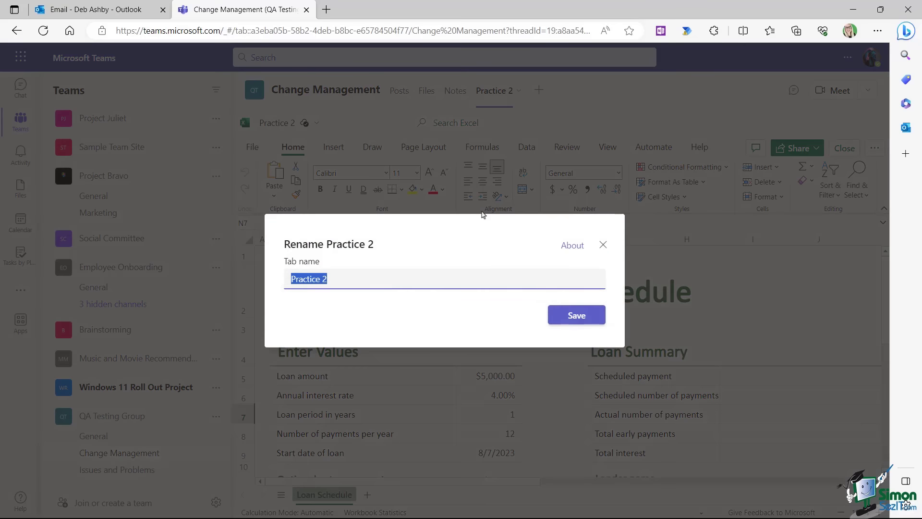
type("Financials")
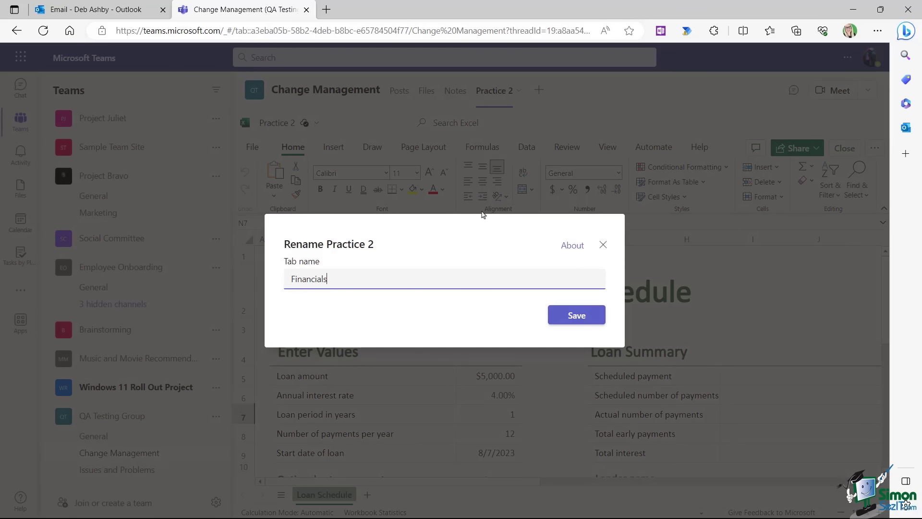
left_click(575, 316)
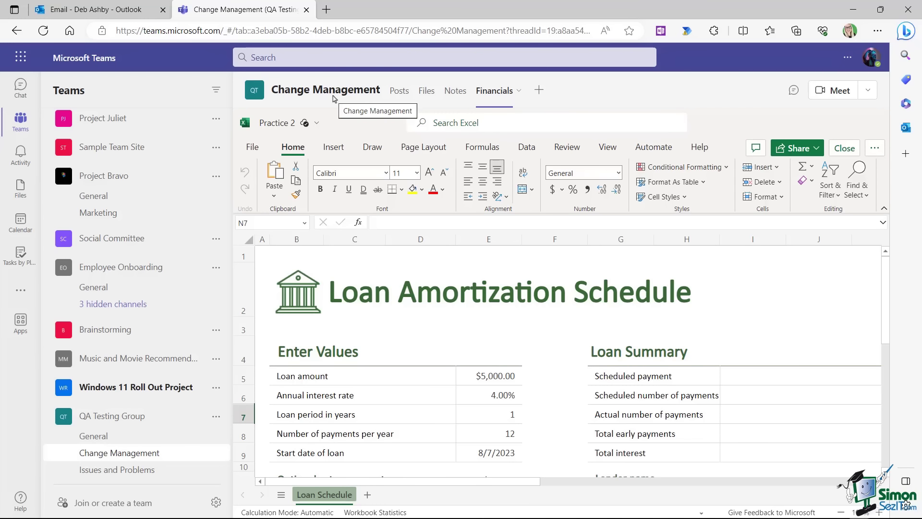
Step: Start and join a Change Management channel meeting with computer audio and the camera off, using live captions in English (US)
left_click(832, 95)
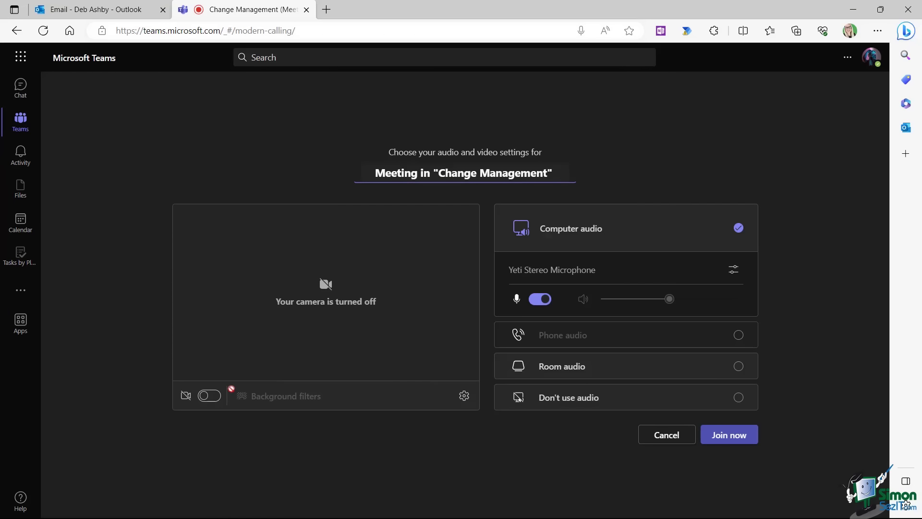
left_click(730, 438)
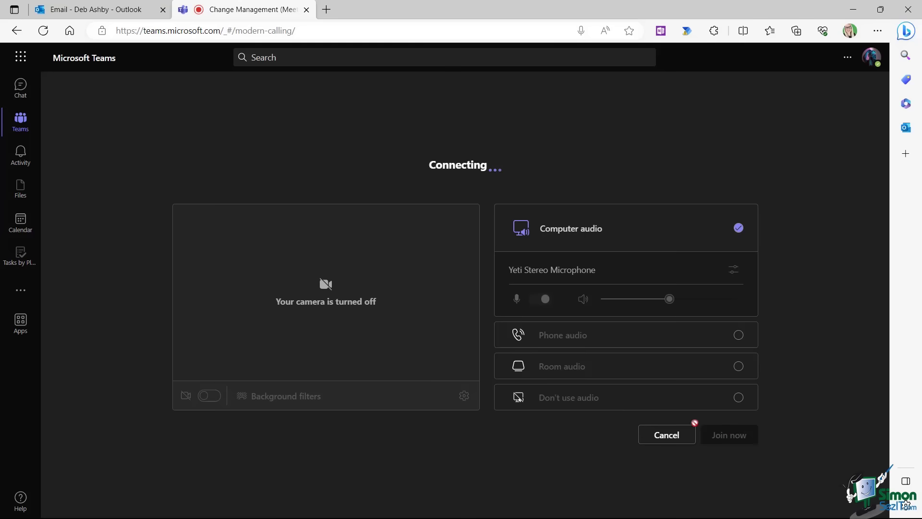
left_click(385, 325)
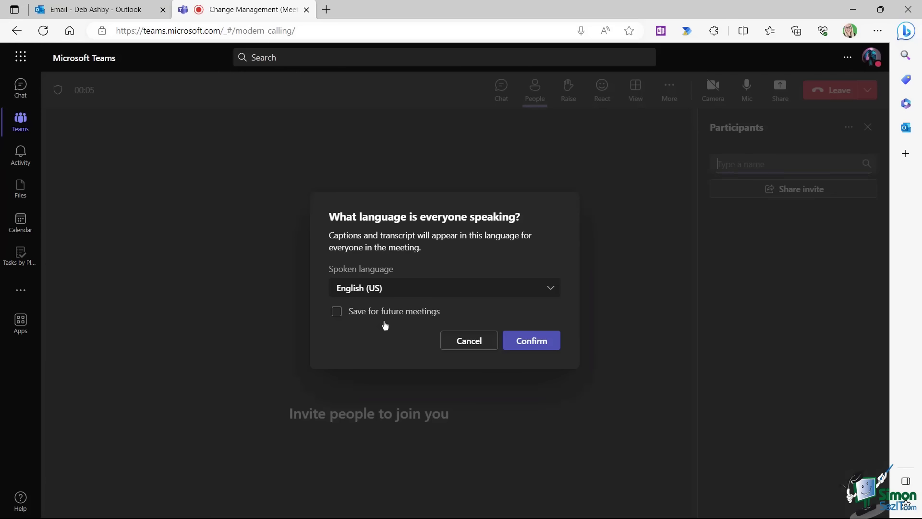
left_click(446, 340)
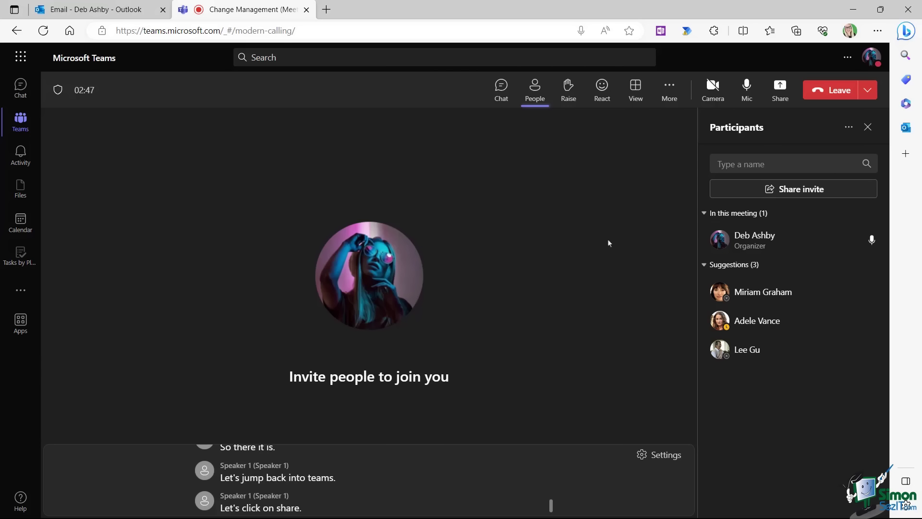
Step: Share Pitch deck.pptx from the computer's Exercise 5 folder in the meeting and advance the presentation to slide 4
left_click(783, 93)
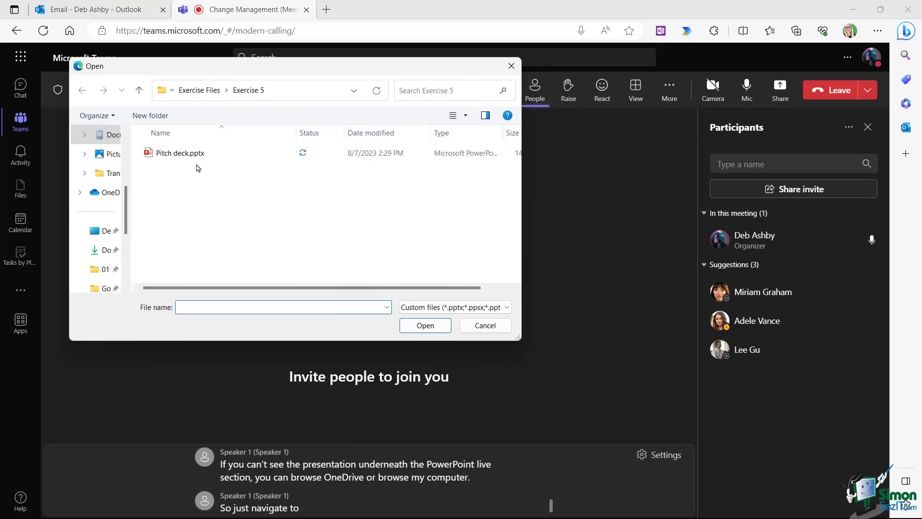
left_click(159, 154)
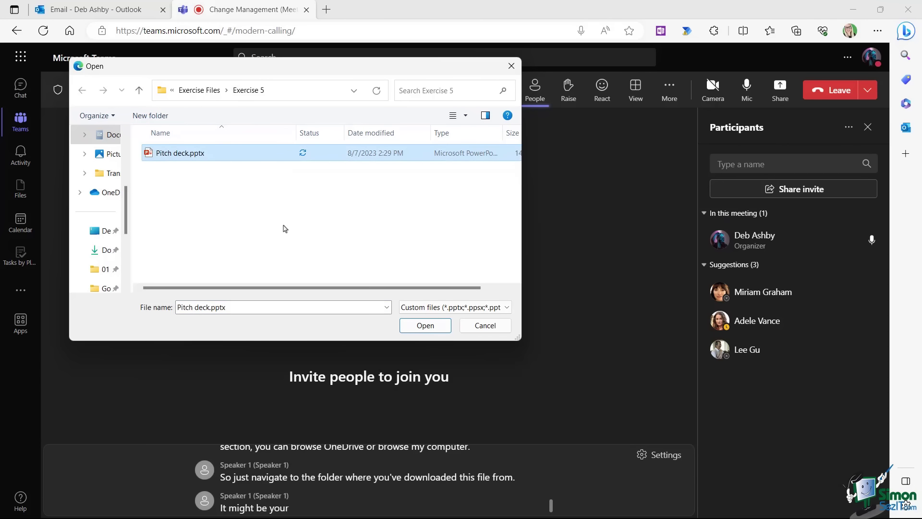
left_click(431, 326)
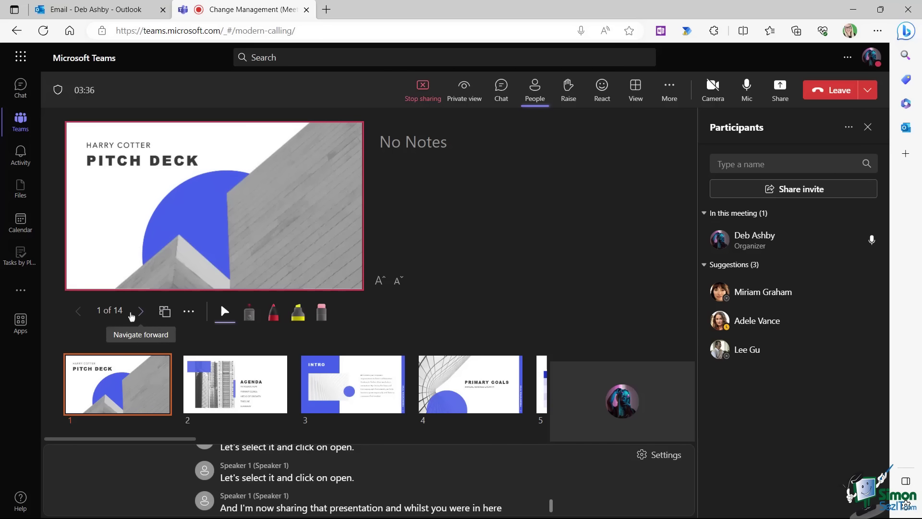
left_click(140, 315)
left_click(140, 316)
left_click(139, 316)
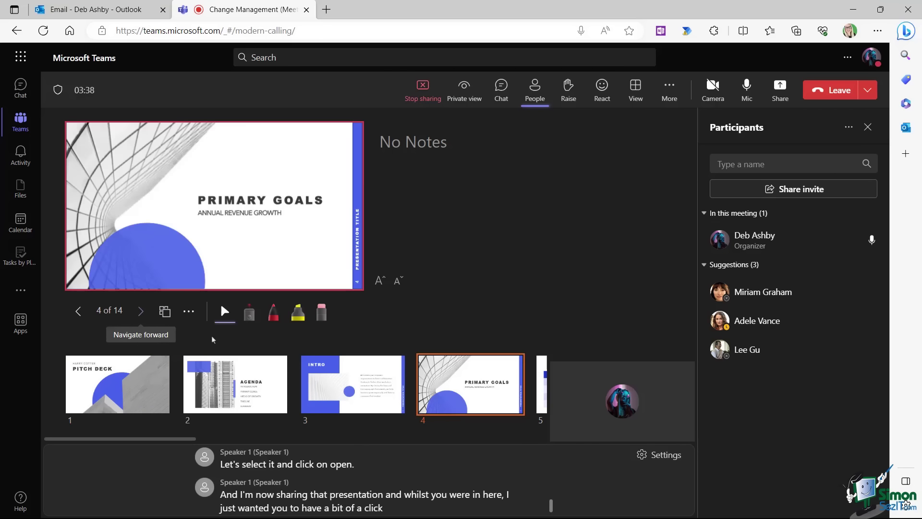
Step: Circle the Primary Goals heading and add a short stroke above it with the red pen, and stop sharing the presentation
left_click(273, 313)
mouse_move(224, 160)
left_mouse_down()
mouse_move(327, 204)
mouse_move(214, 218)
mouse_move(208, 168)
left_mouse_up()
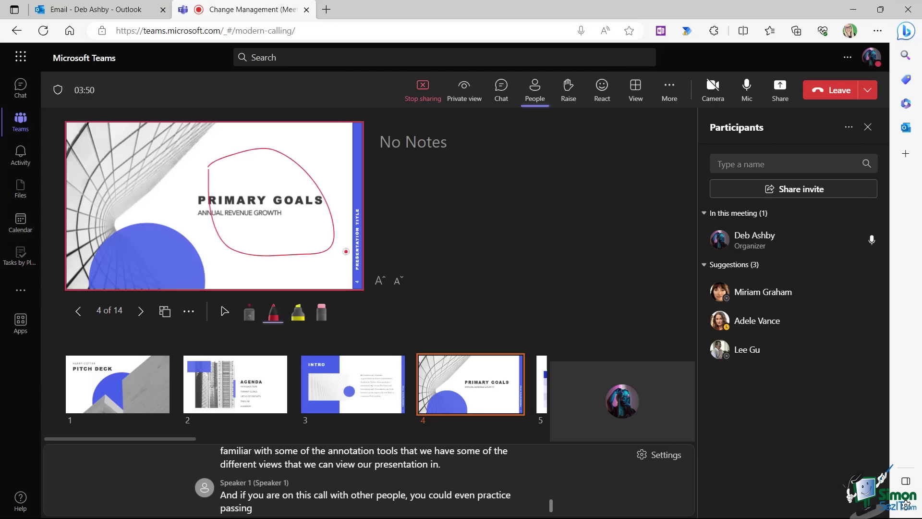
left_click_drag(335, 153, 270, 180)
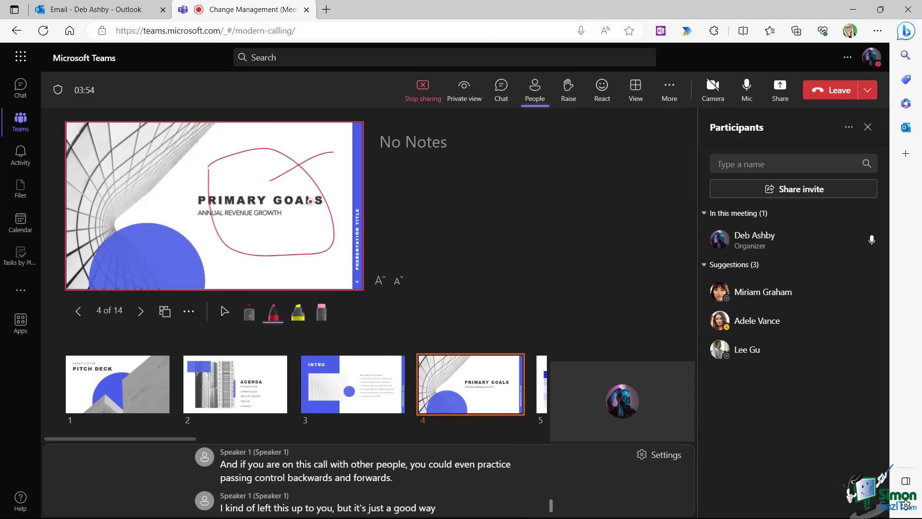
left_click(422, 88)
left_click(502, 313)
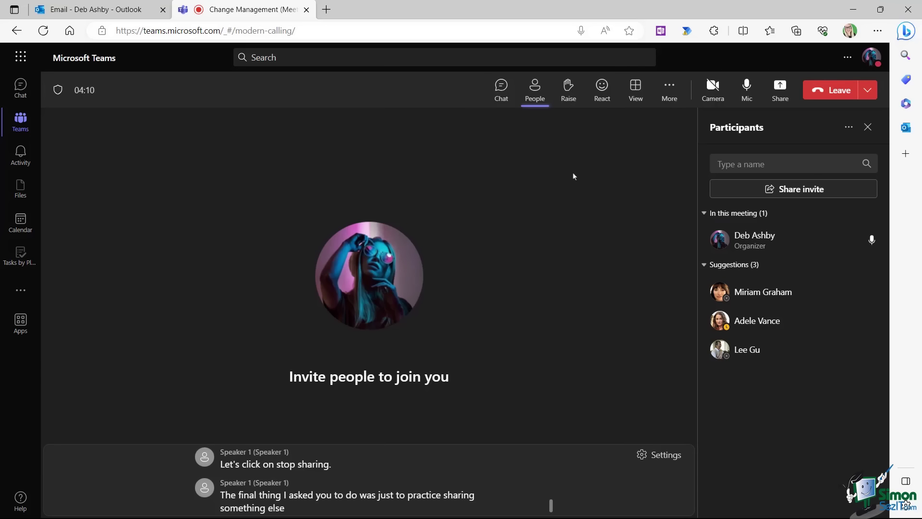
Step: Share a new Microsoft Whiteboard in the meeting, starting with a blank canvas
left_click(782, 92)
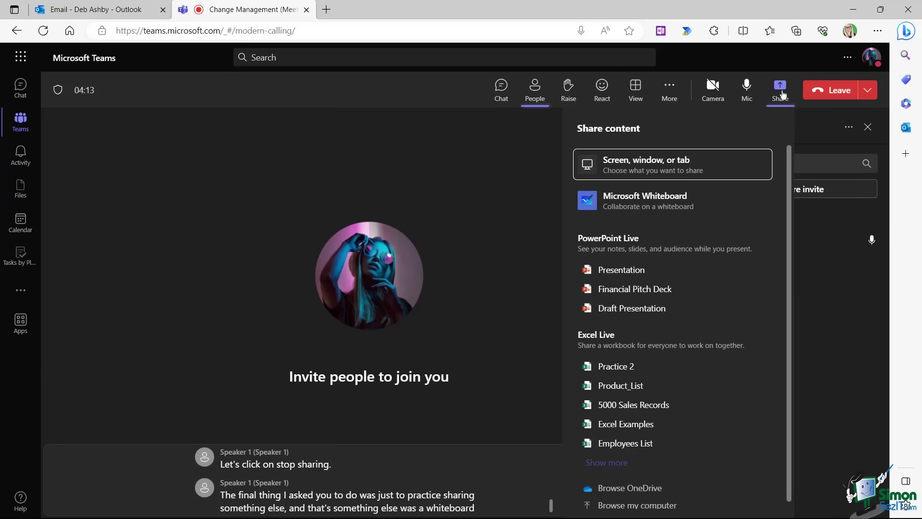
left_click(625, 208)
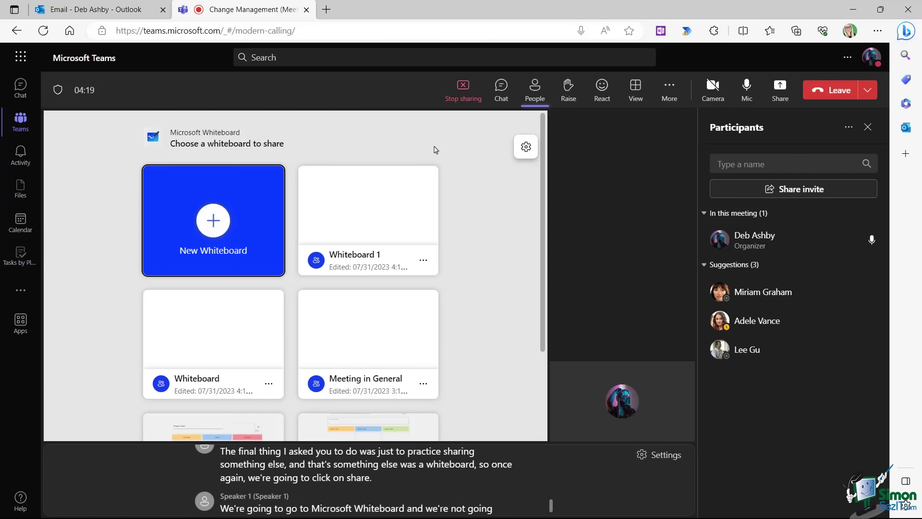
left_click(210, 228)
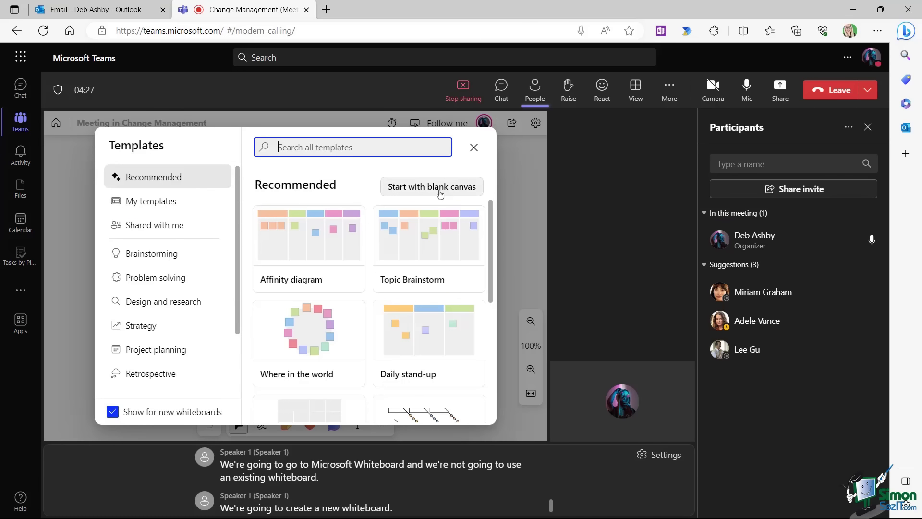
left_click(440, 192)
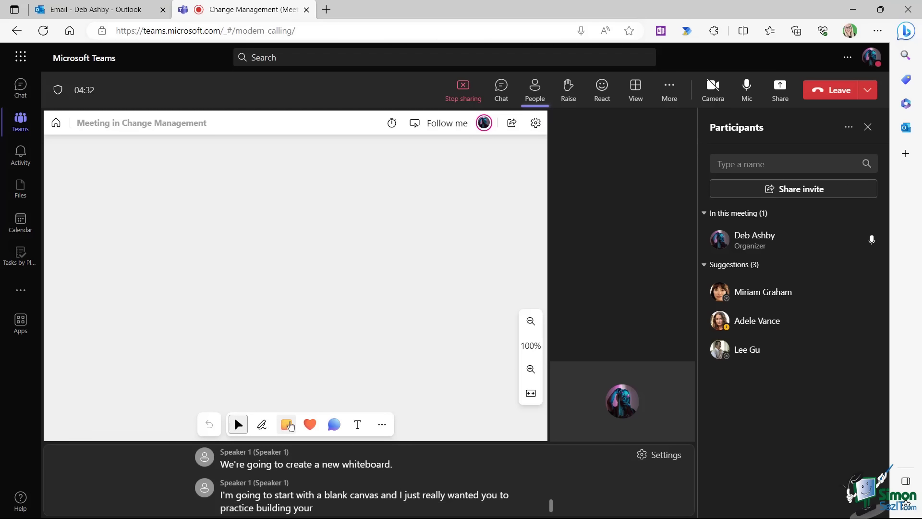
Step: Place an empty yellow sticky note and the text "hello" side by side on the whiteboard
left_click(278, 425)
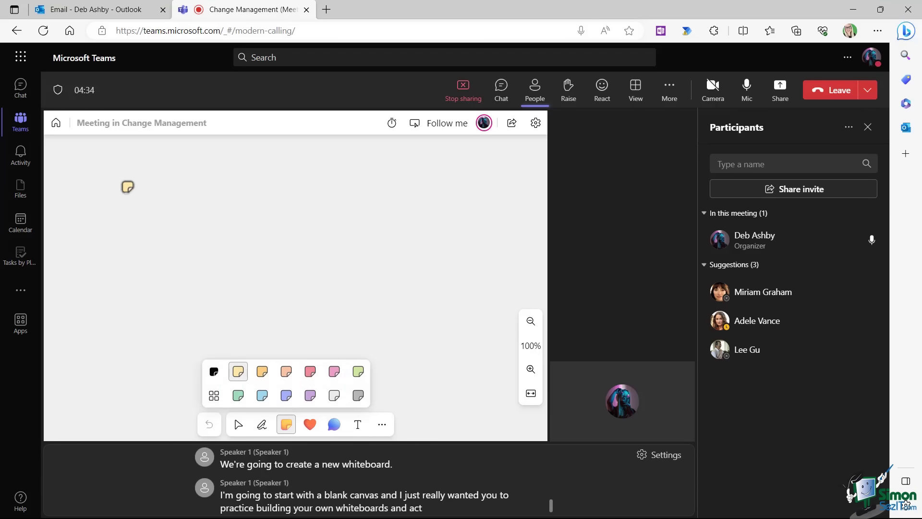
left_click(134, 181)
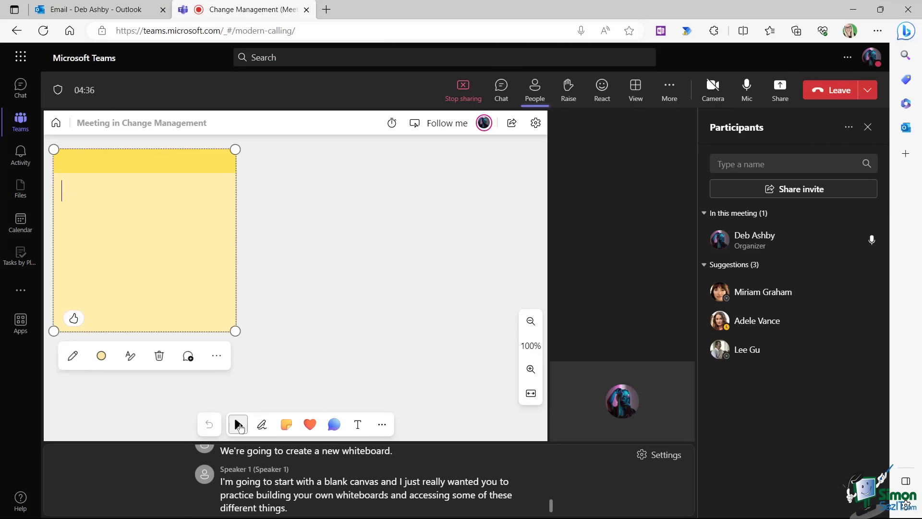
left_click(358, 425)
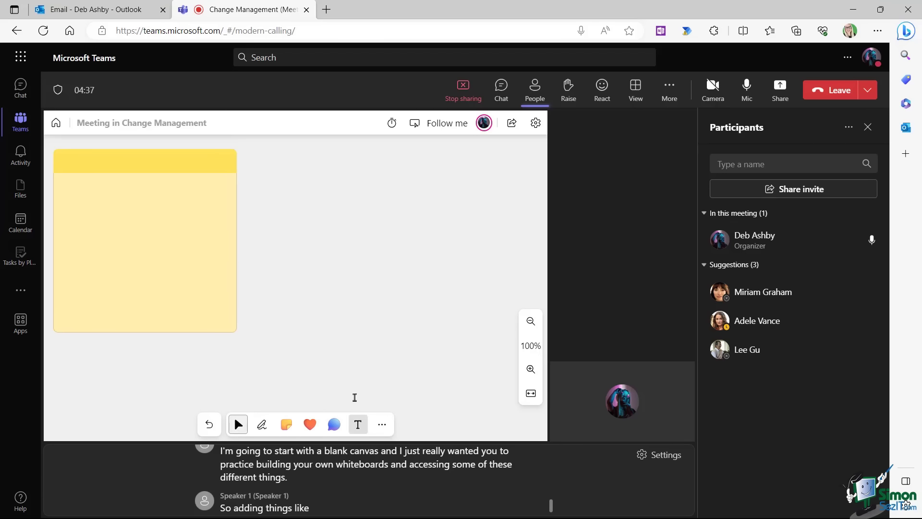
left_click(408, 225)
type("hello")
Step: Add two green check mark reactions to the whiteboard, one overlapping the "hello" text and one below it
left_click(310, 425)
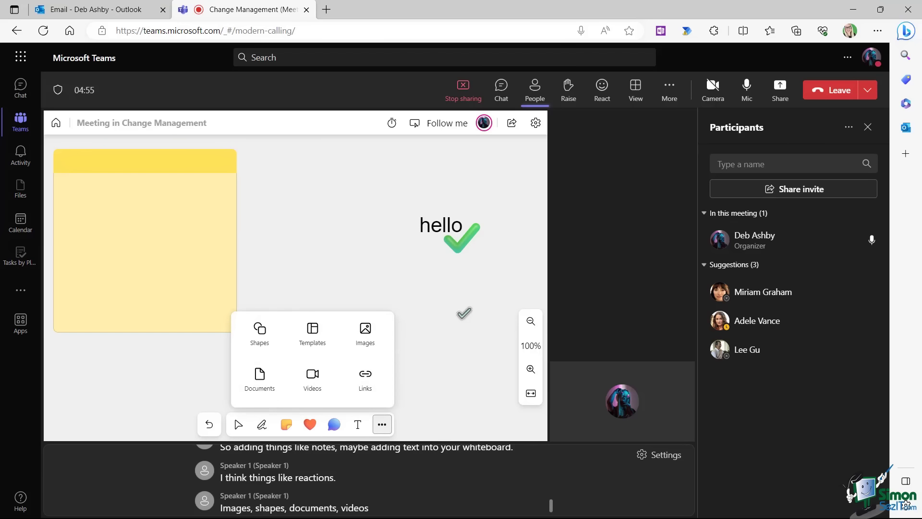
left_click(463, 313)
left_click(238, 424)
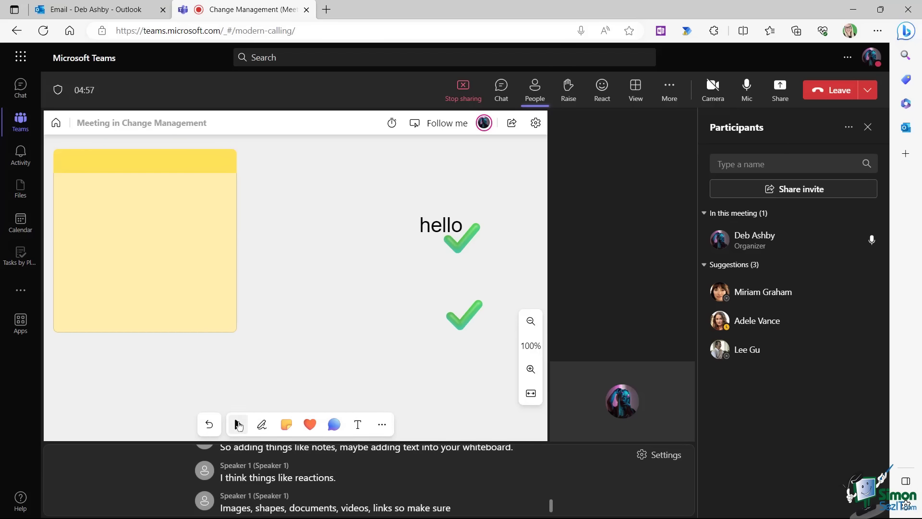